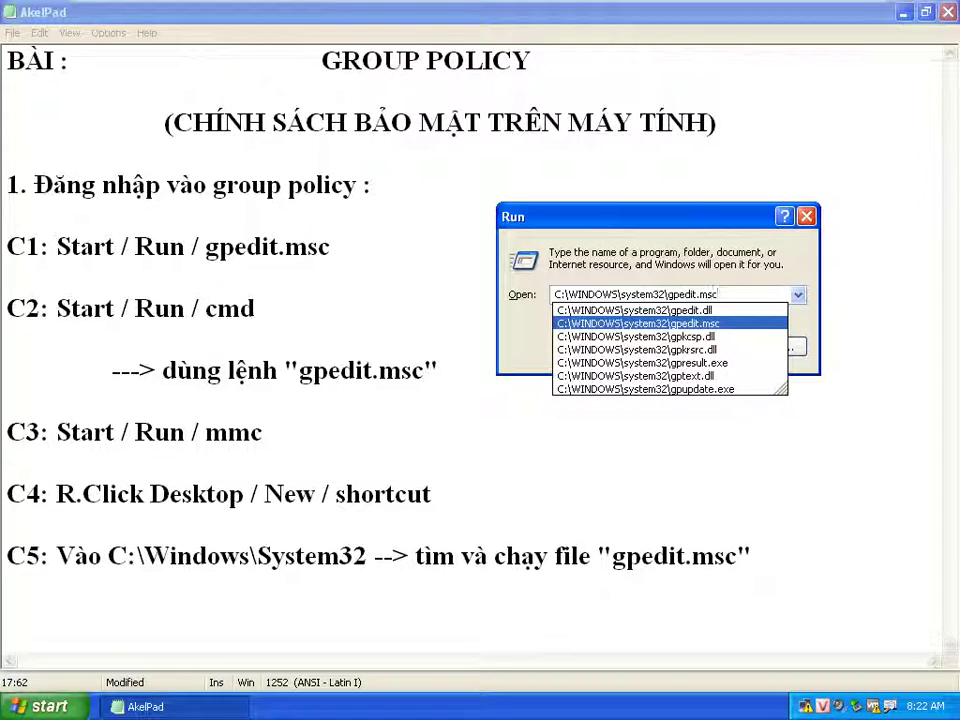
# Dismiss the path suggestions under the Run entry C:\WINDOWS\system32\gpedit.msc
pyautogui.click(684, 323)
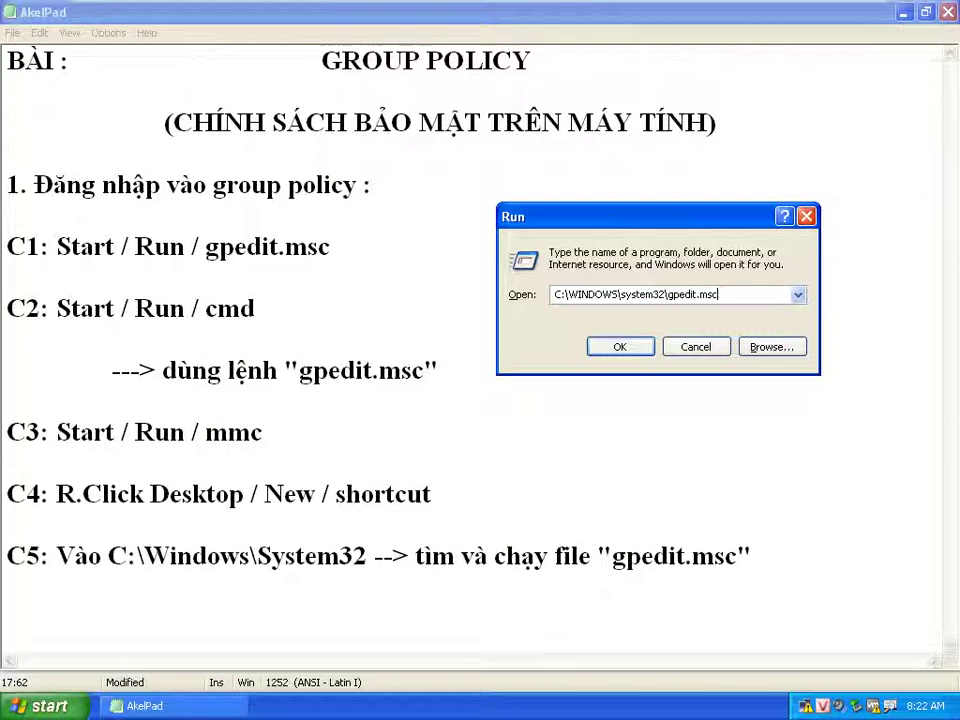
# Trim the Run path and open the C:\WINDOWS\system32 folder
pyautogui.press('BackSpace')
pyautogui.press('BackSpace')
pyautogui.press('BackSpace')
pyautogui.press('BackSpace')
pyautogui.press('BackSpace')
pyautogui.press('BackSpace')
pyautogui.press('BackSpace')
pyautogui.press('BackSpace')
pyautogui.press('BackSpace')
pyautogui.press('BackSpace')
pyautogui.press('BackSpace')
pyautogui.press('Return')
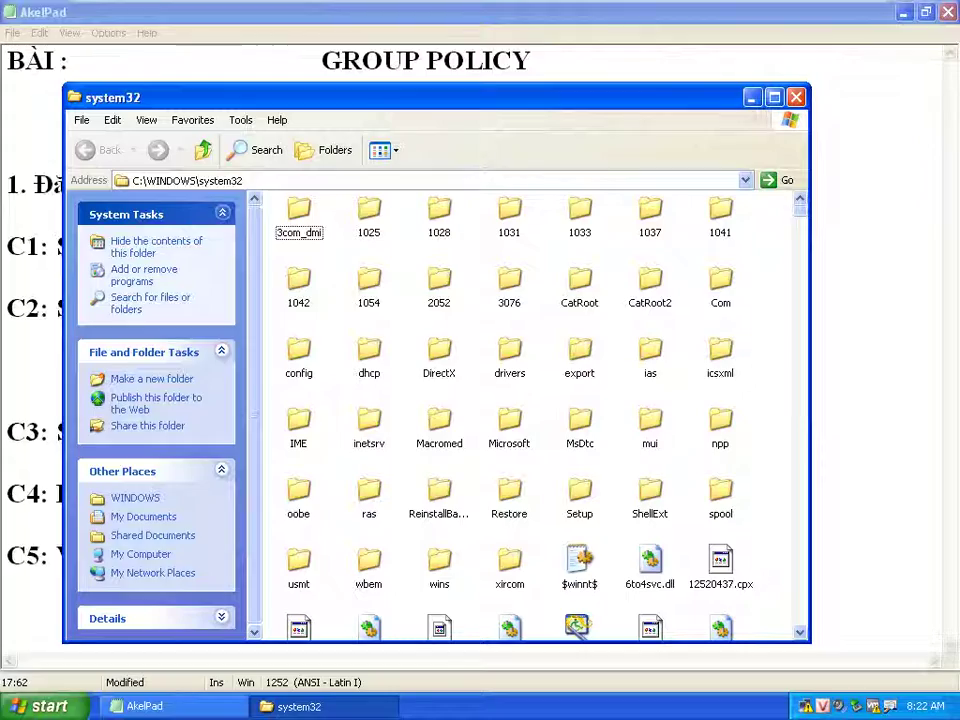
pyautogui.scroll(-15, 570, 400)
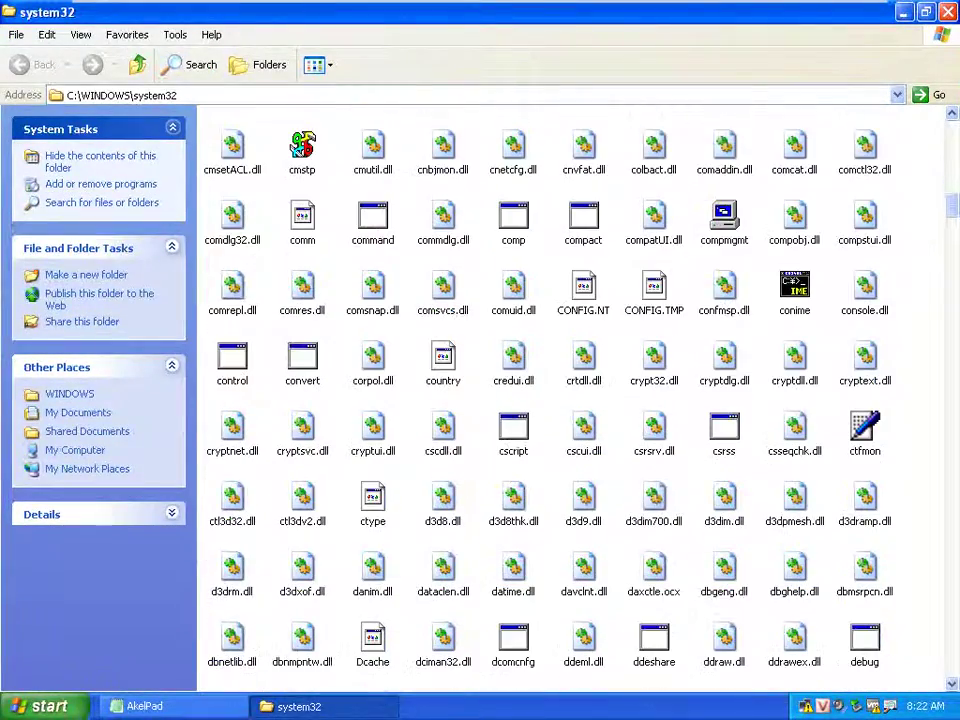
# Select and circle the gpedit file, then launch the Group Policy editor from it
pyautogui.click(654, 360)
pyautogui.press('g')
pyautogui.press('p')
pyautogui.scroll(-3, 570, 400)
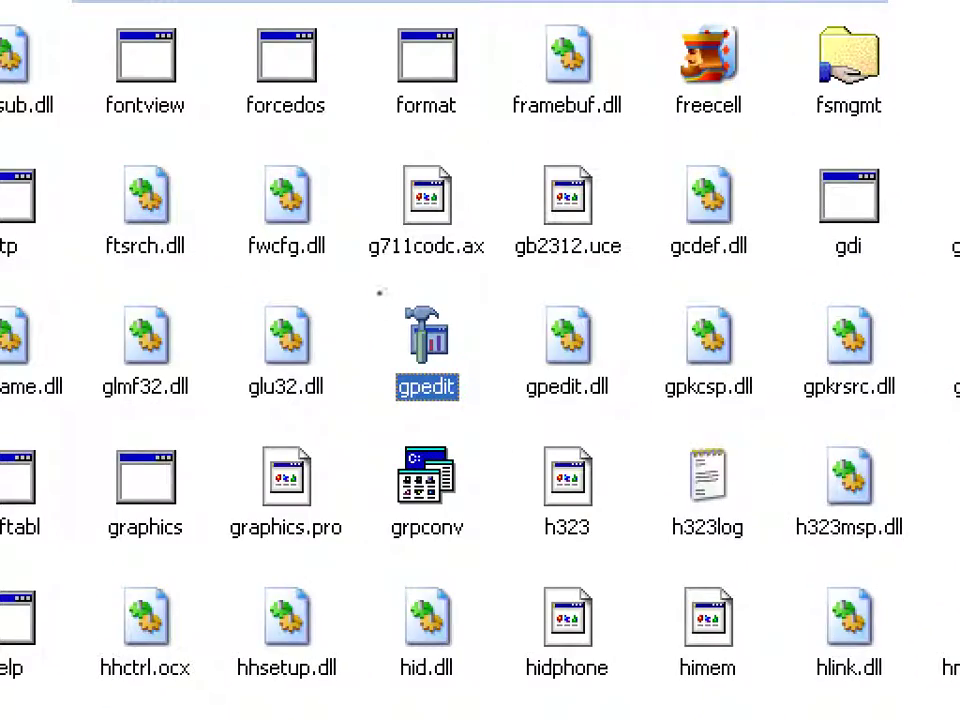
pyautogui.moveTo(241, 196); pyautogui.dragTo(325, 255)
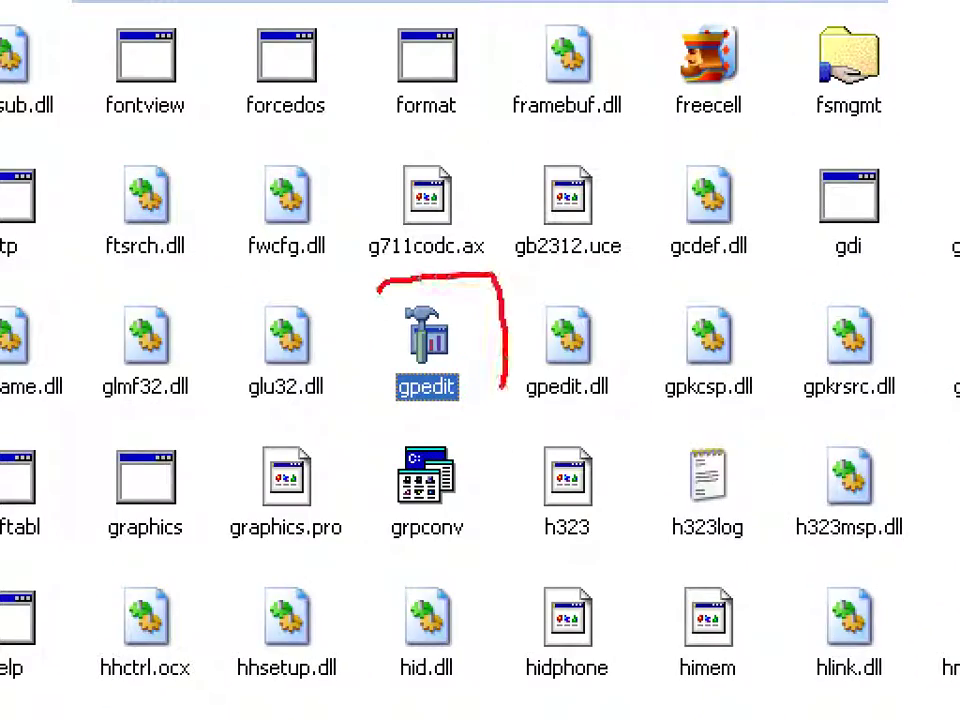
pyautogui.moveTo(505, 381); pyautogui.dragTo(384, 290)
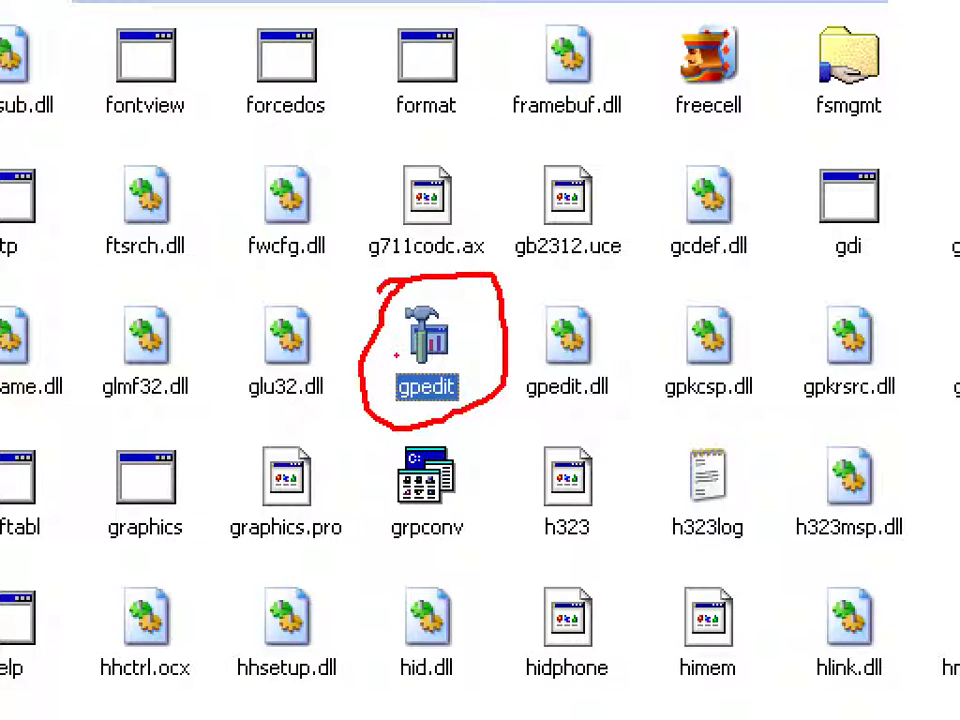
pyautogui.press('Return')
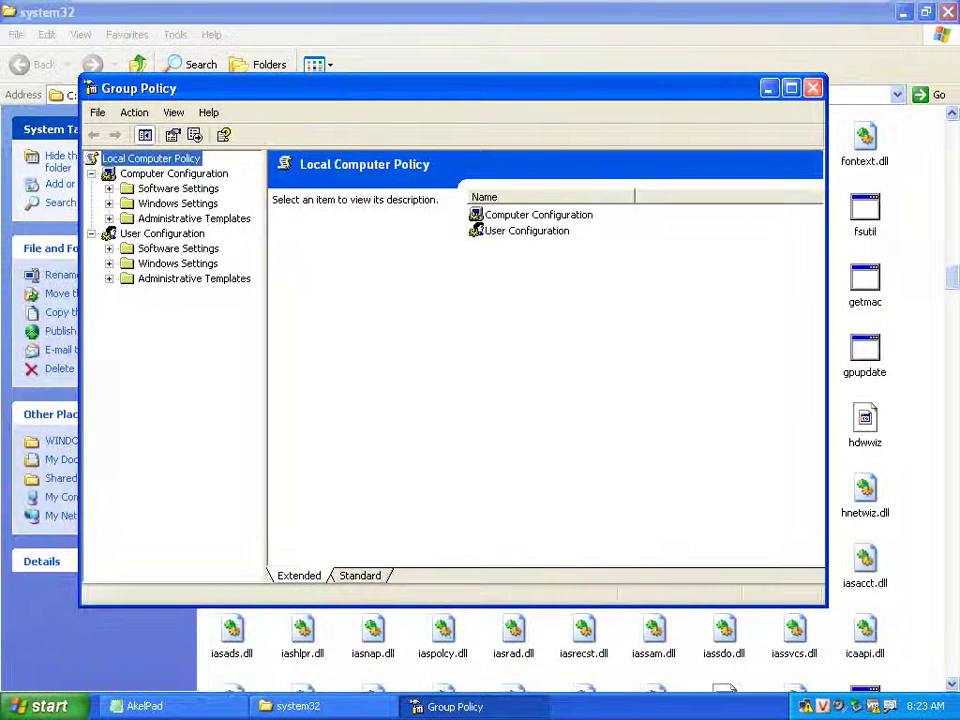
# Close the Local Computer Policy window with Alt+F4
pyautogui.hotkey('alt', 'F4')
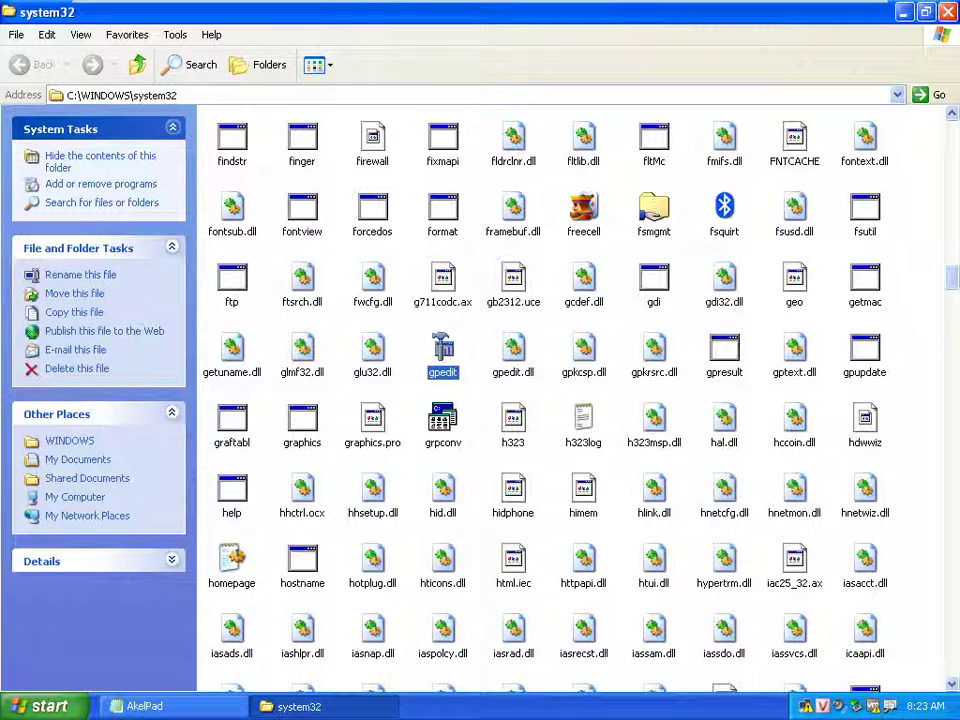
# Rename the gpedit file in system32 to teo
pyautogui.moveTo(645, 362)
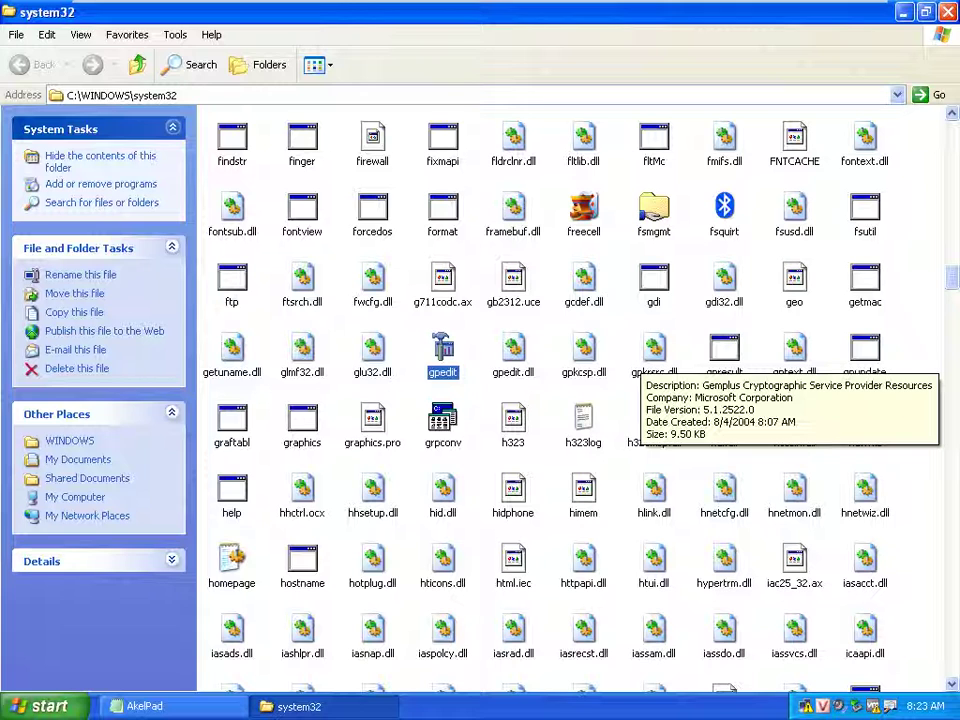
pyautogui.press('super+r')
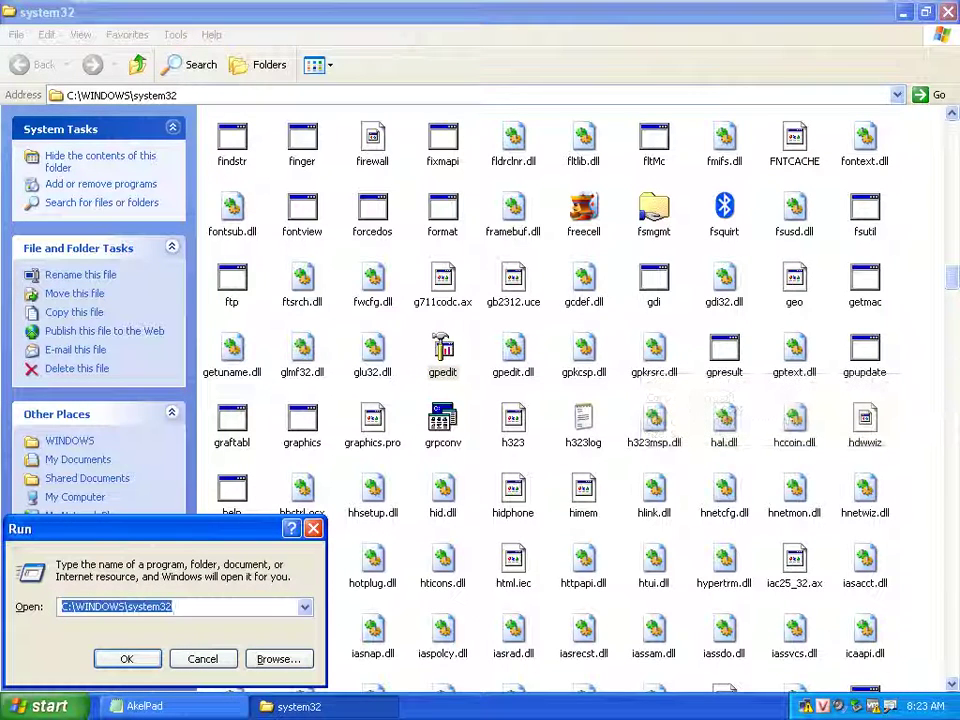
pyautogui.press('Escape')
pyautogui.press('F2')
pyautogui.write('teo')
pyautogui.press('Return')
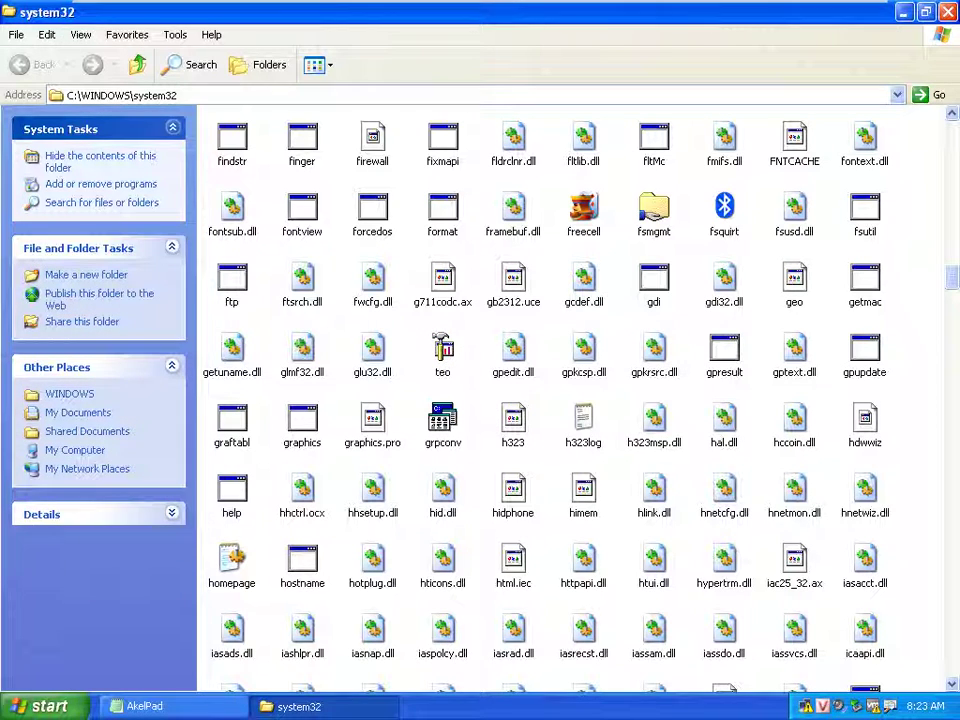
# Run gpedit.msc and dismiss the resulting cannot-find error
pyautogui.press('super+r')
pyautogui.write('gpedit.msc')
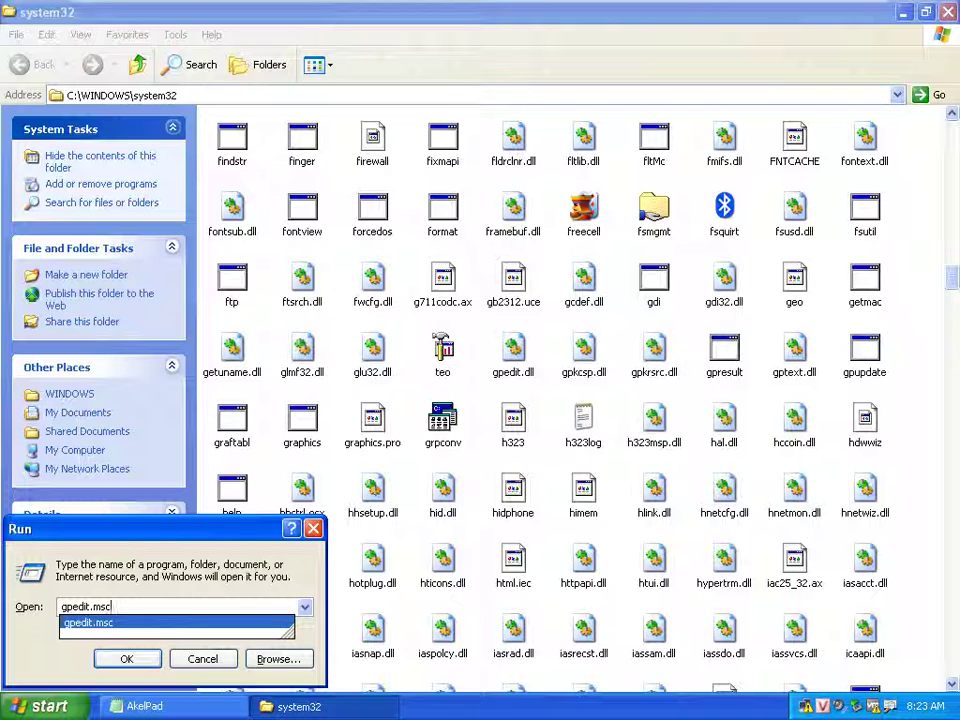
pyautogui.press('Return')
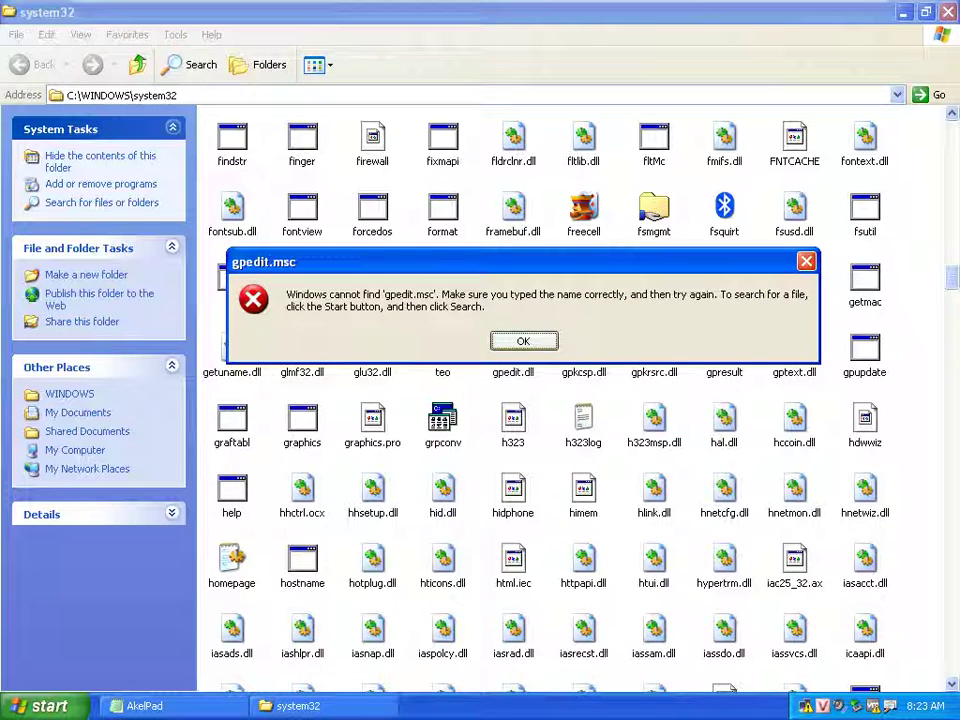
pyautogui.press('Return')
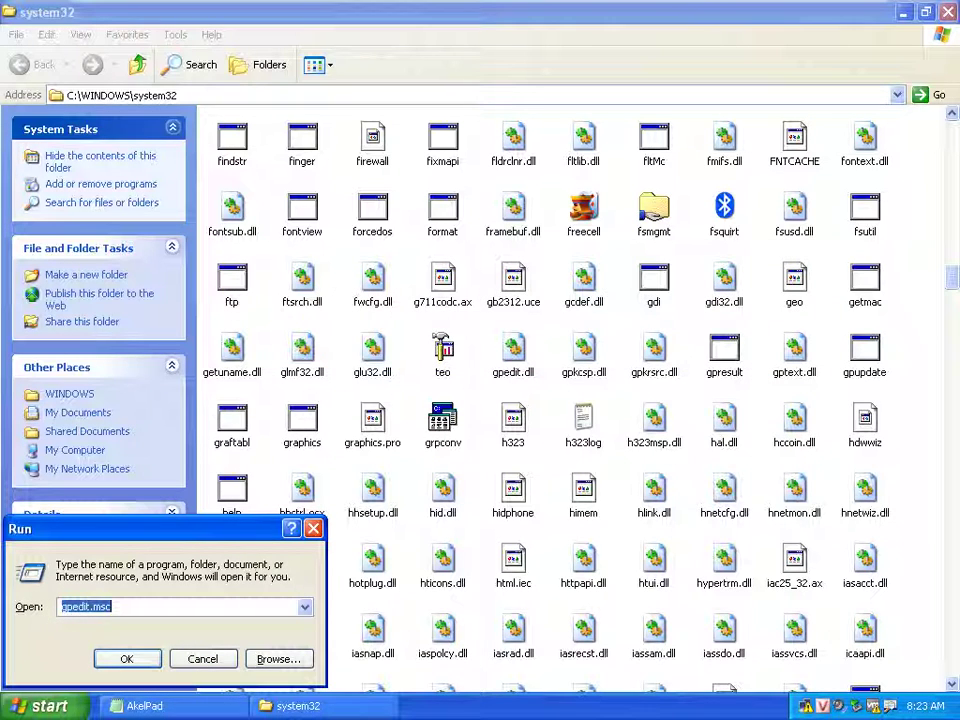
# Run teo.msc to open Group Policy, then close it and the system32 folder
pyautogui.press('End')
pyautogui.press('BackSpace')
pyautogui.press('BackSpace')
pyautogui.press('BackSpace')
pyautogui.press('BackSpace')
pyautogui.press('BackSpace')
pyautogui.press('BackSpace')
pyautogui.write('teo')
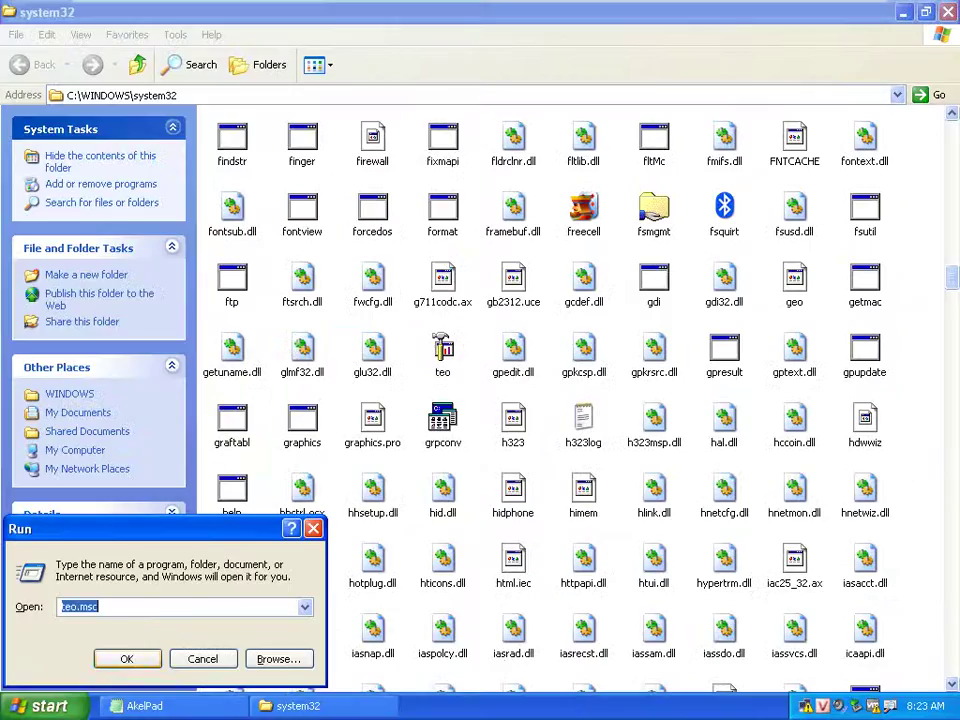
pyautogui.press('Return')
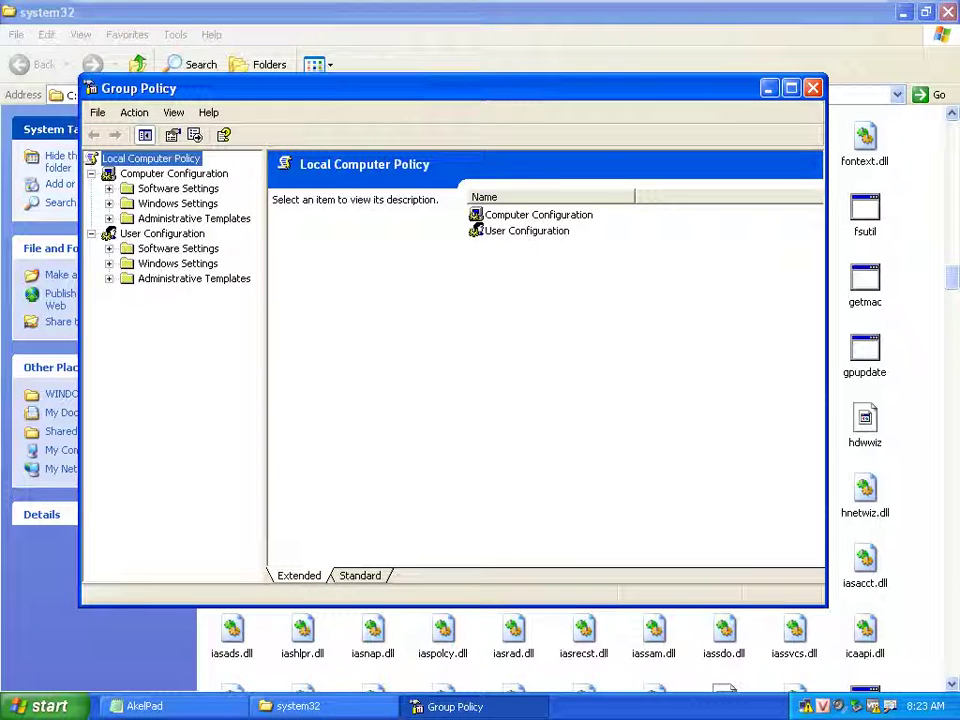
pyautogui.click(813, 88)
pyautogui.click(947, 12)
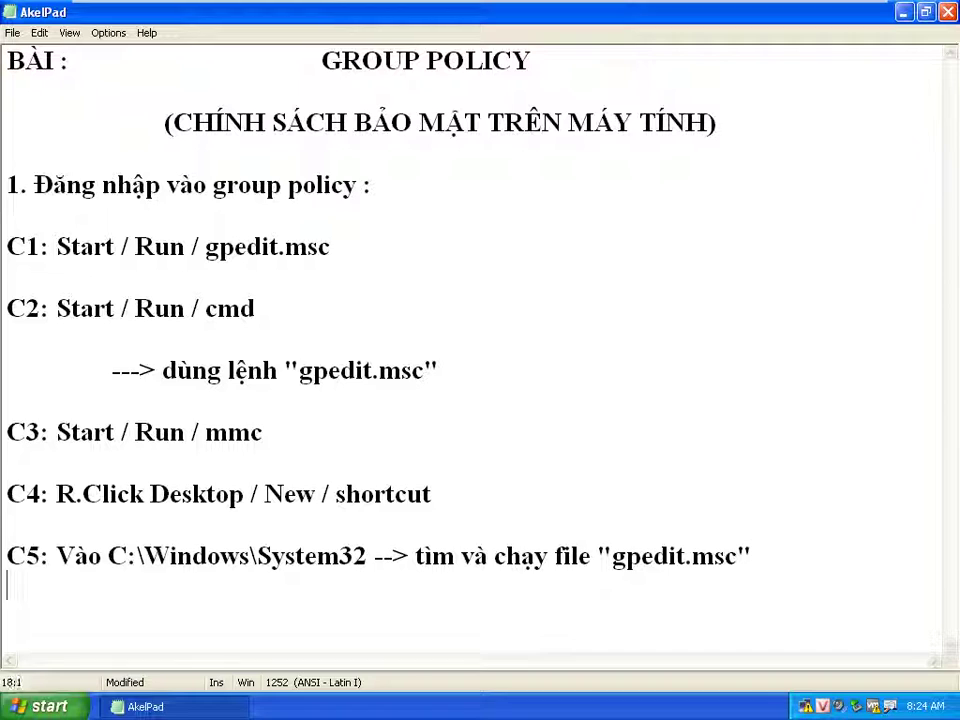
# Type the section 2 heading '2. Lưu những tinh chỉnh trong group policy:'
pyautogui.press('Return')
pyautogui.press('Return')
pyautogui.press('Return')
pyautogui.press('BackSpace')
pyautogui.write('2.,')
pyautogui.press('BackSpace')
pyautogui.press('BackSpace')
pyautogui.write('. KQUƯ')
pyautogui.press('BackSpace')
pyautogui.press('BackSpace')
pyautogui.press('BackSpace')
pyautogui.press('BackSpace')
pyautogui.write('IƯU')
pyautogui.press('BackSpace')
pyautogui.press('BackSpace')
pyautogui.press('BackSpace')
pyautogui.write('Lưu t')
pyautogui.press('BackSpace')
pyautogui.write('nhưg')
pyautogui.press('BackSpace')
pyautogui.write('ng tinh chỉnh t')
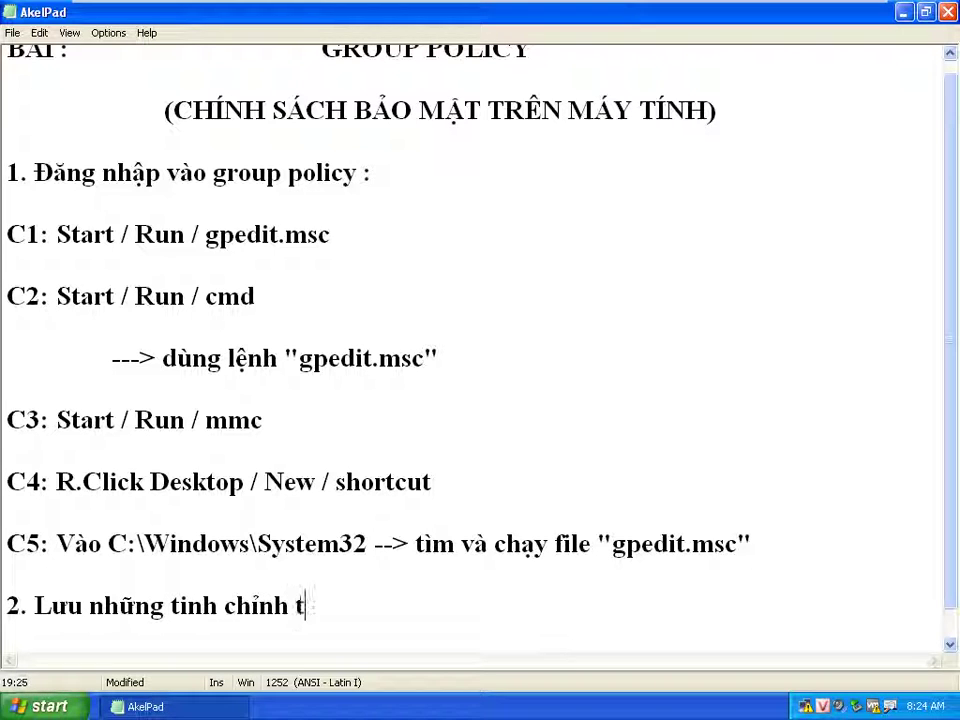
pyautogui.write('rong group policy:')
pyautogui.press('Return')
pyautogui.press('Return')
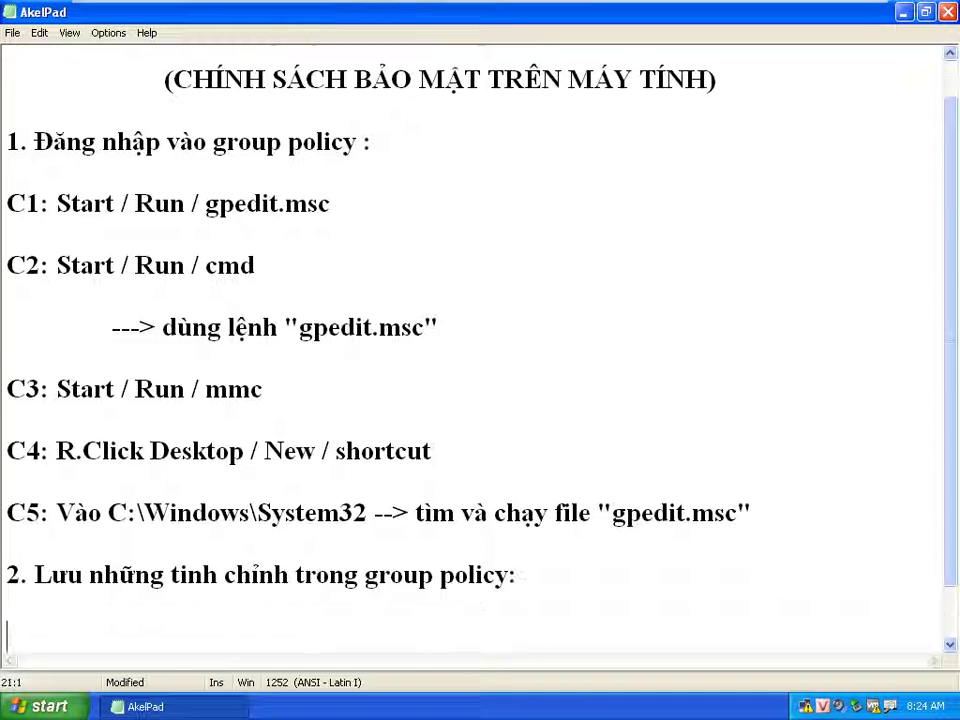
pyautogui.press('Return')
pyautogui.press('Return')
pyautogui.press('Return')
pyautogui.press('BackSpace')
pyautogui.press('BackSpace')
pyautogui.press('BackSpace')
pyautogui.press('BackSpace')
# Add indented bullets '+ Nhấn F5' and '+ Logoff / Logon'
pyautogui.press('Return')
pyautogui.press('Tab')
pyautogui.write('+ Nhấn F5')
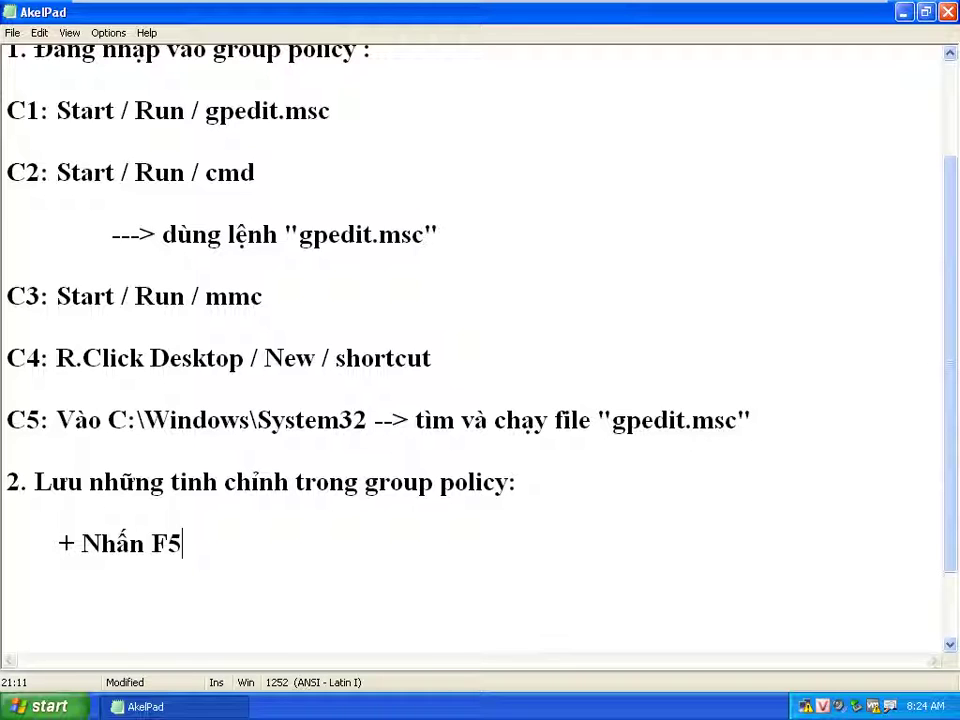
pyautogui.press('Return')
pyautogui.press('Return')
pyautogui.press('Tab')
pyautogui.write('+ ')
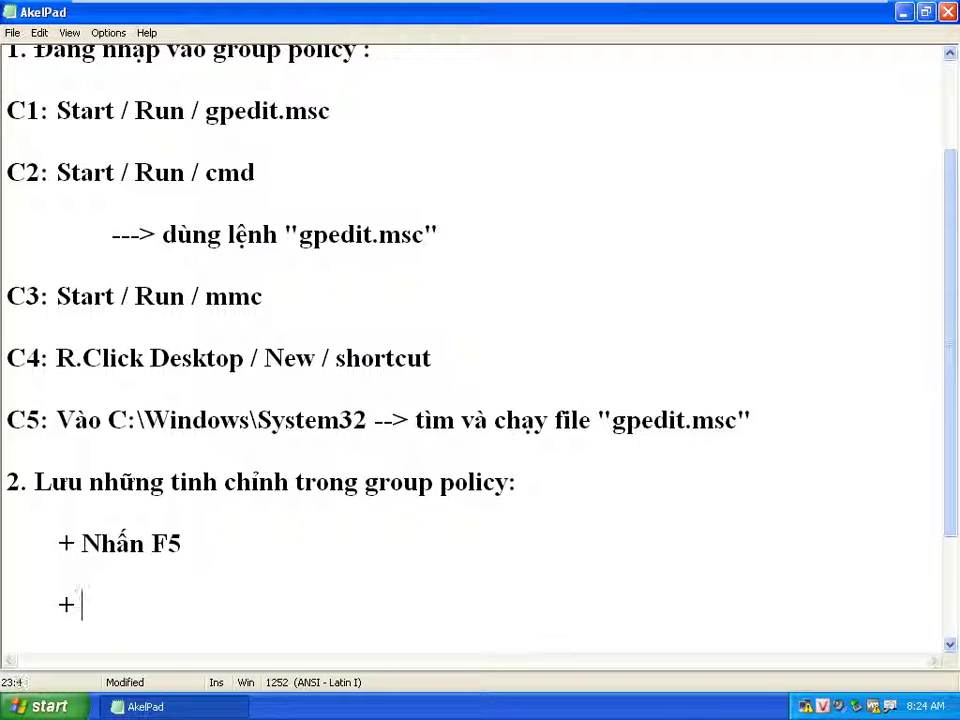
pyautogui.write('Log off')
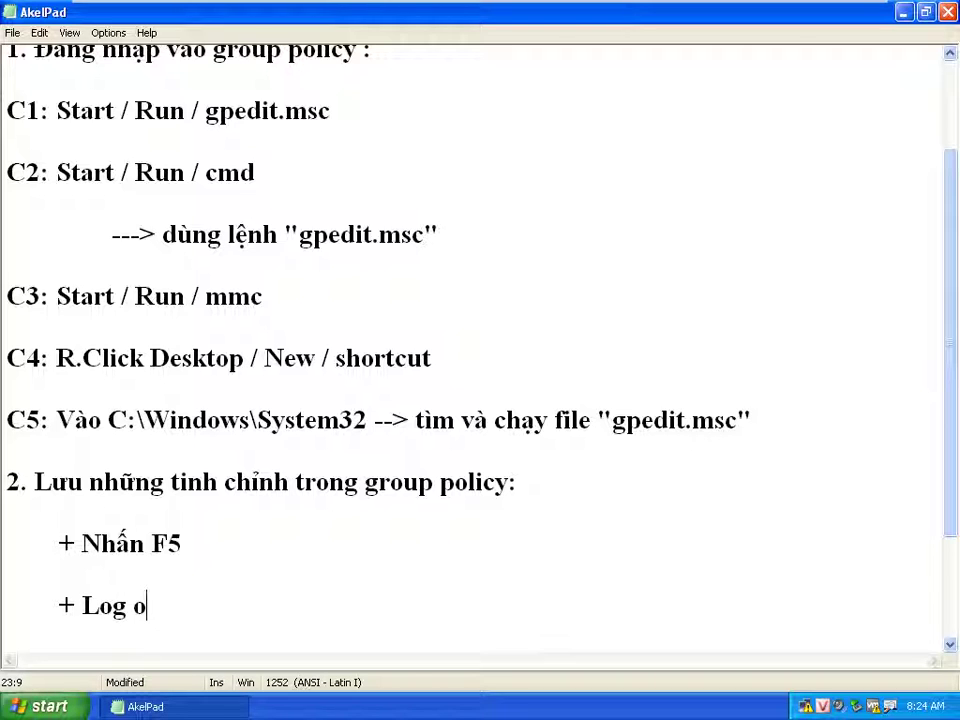
pyautogui.press('BackSpace')
pyautogui.press('BackSpace')
pyautogui.press('BackSpace')
pyautogui.press('BackSpace')
pyautogui.write('o')
pyautogui.write('fff')
pyautogui.press('BackSpace')
pyautogui.write('/ Logon')
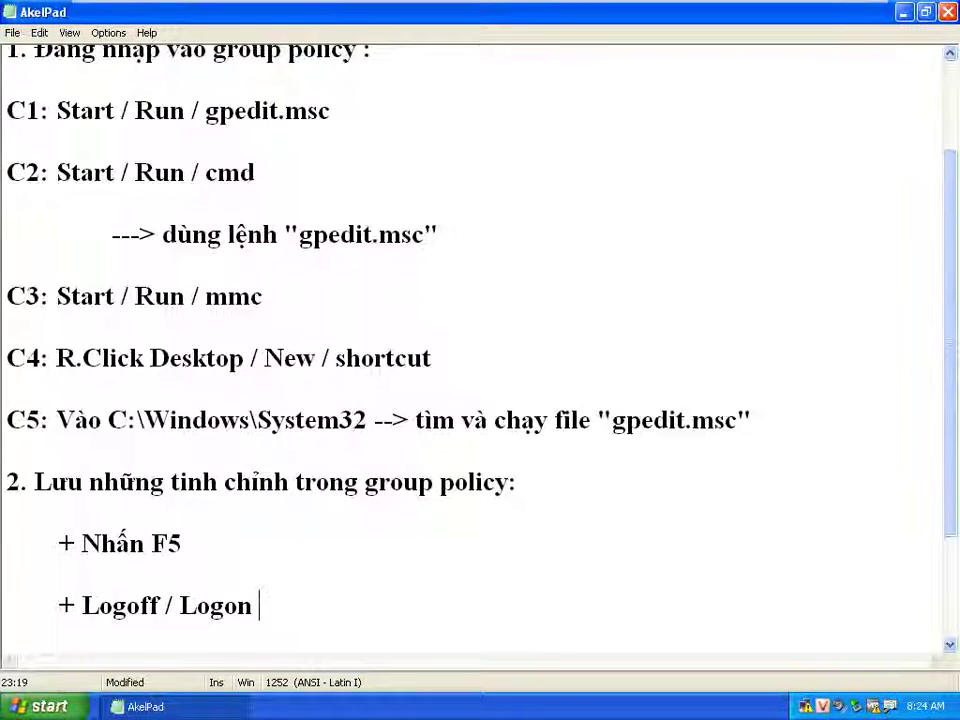
# Add the indented bullet '+ Restart', correcting its misspellings
pyautogui.scroll(-2, 258, 598)
pyautogui.press('Return')
pyautogui.press('Return')
pyautogui.press('Tab')
pyautogui.write('+ Rú')
pyautogui.press('BackSpace')
pyautogui.press('BackSpace')
pyautogui.write('estrat')
pyautogui.press('BackSpace')
pyautogui.press('BackSpace')
pyautogui.press('BackSpace')
pyautogui.write('art')
pyautogui.press('BackSpace')
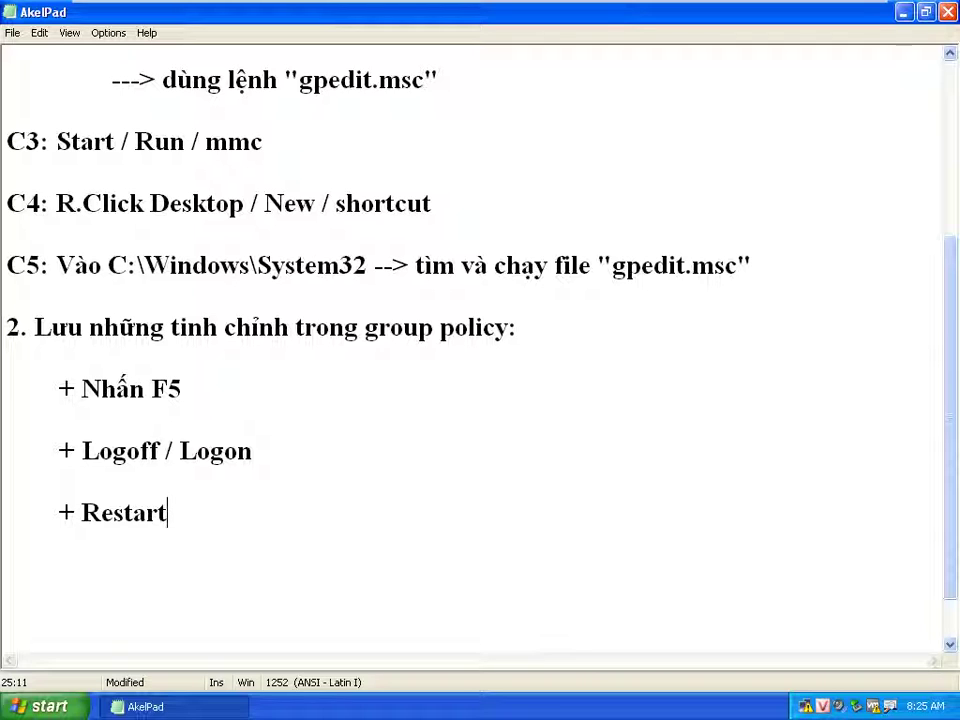
# Add the bullet '+ Start / Run / gpupdate /force' and remove a stray letter after Logon
pyautogui.press('Return')
pyautogui.press('Return')
pyautogui.press('Tab')
pyautogui.write('+ ')
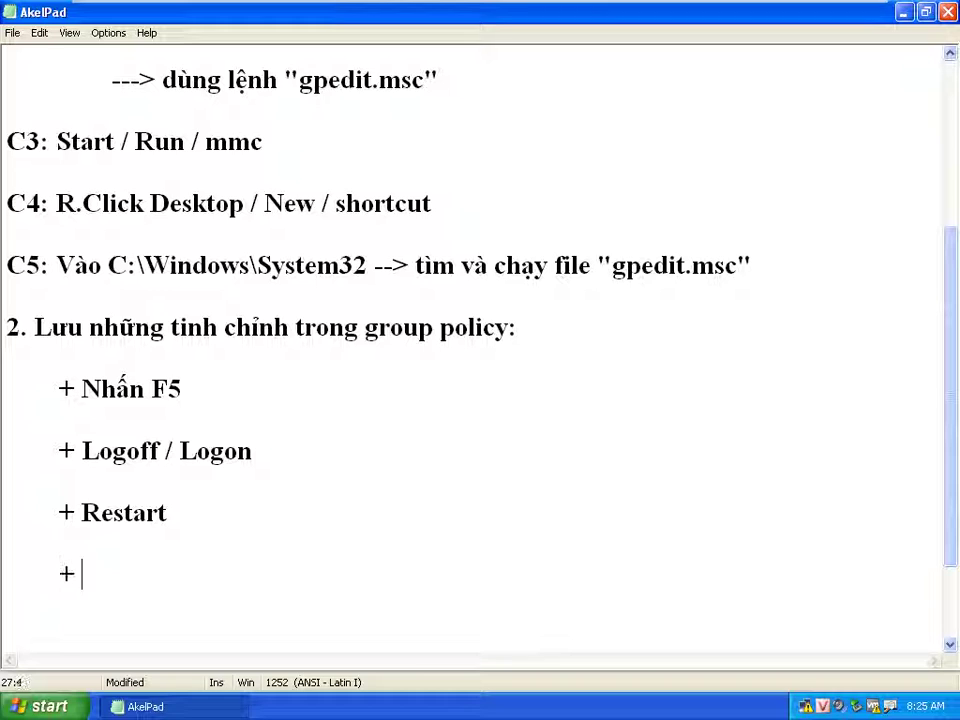
pyautogui.write('Start / Ru')
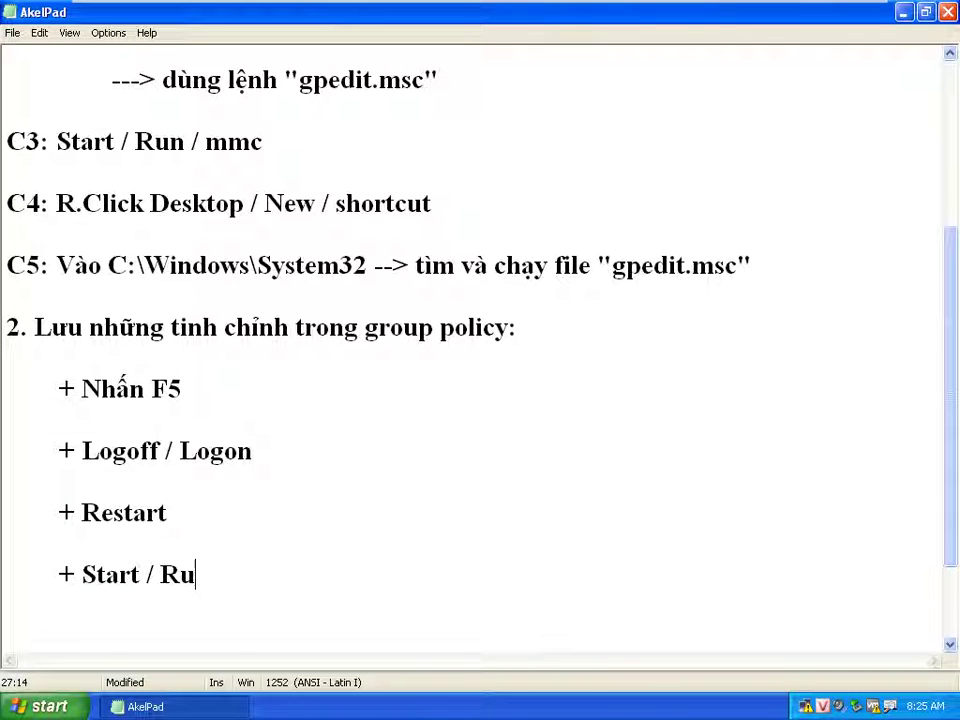
pyautogui.write('n /')
pyautogui.write('th')
pyautogui.click(258, 451)
pyautogui.write('u')
pyautogui.press('BackSpace')
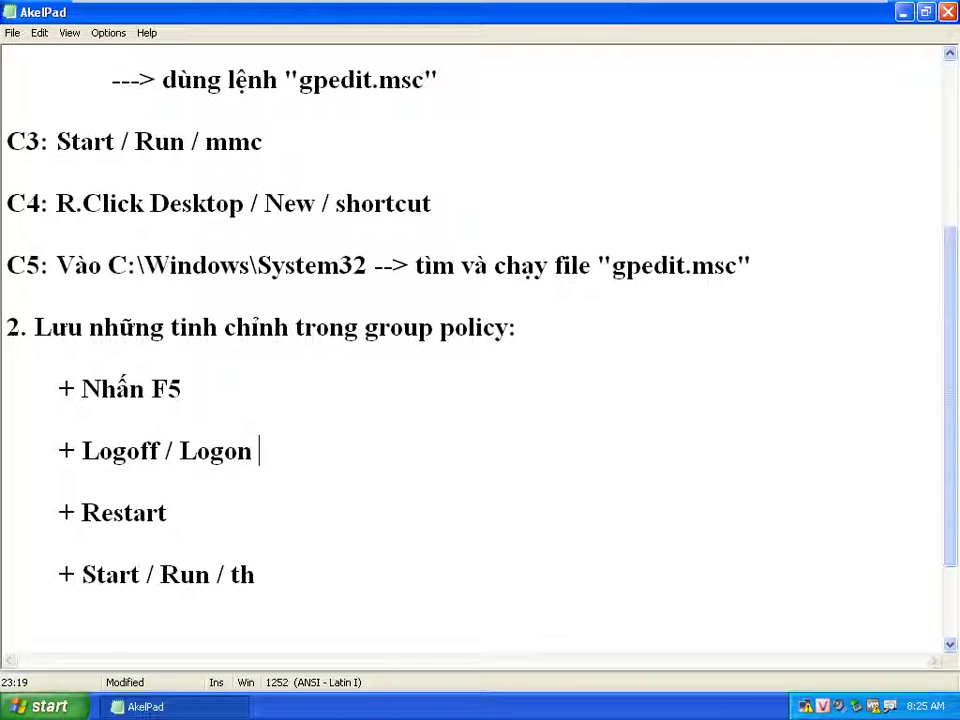
pyautogui.click(256, 575)
pyautogui.press('BackSpace')
pyautogui.press('BackSpace')
pyautogui.write('gpupdate /force')
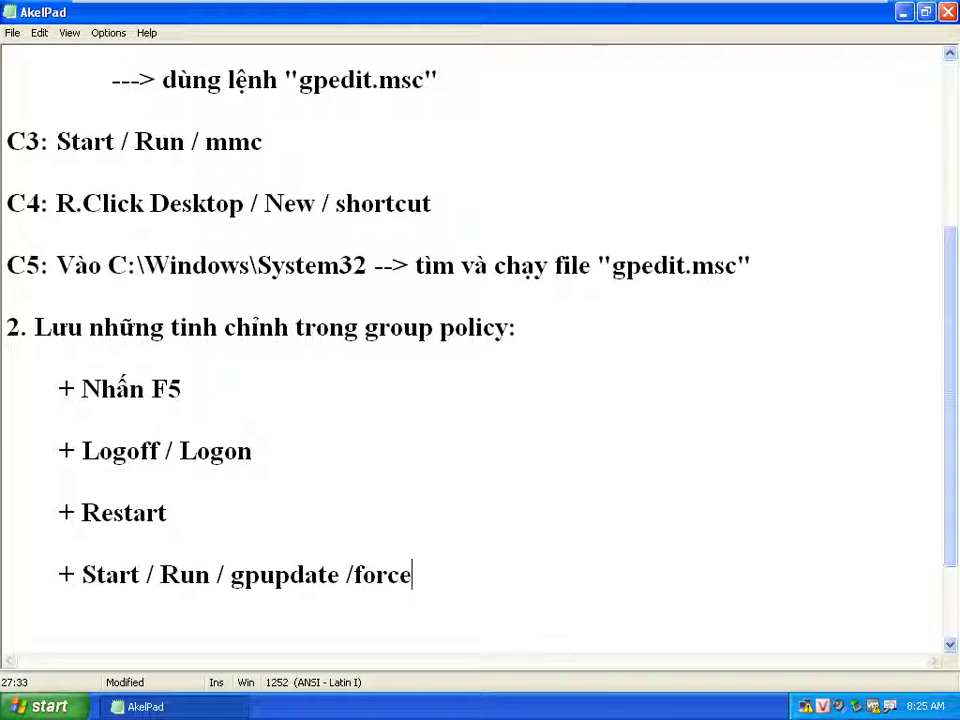
pyautogui.click(347, 575)
pyautogui.click(7, 603)
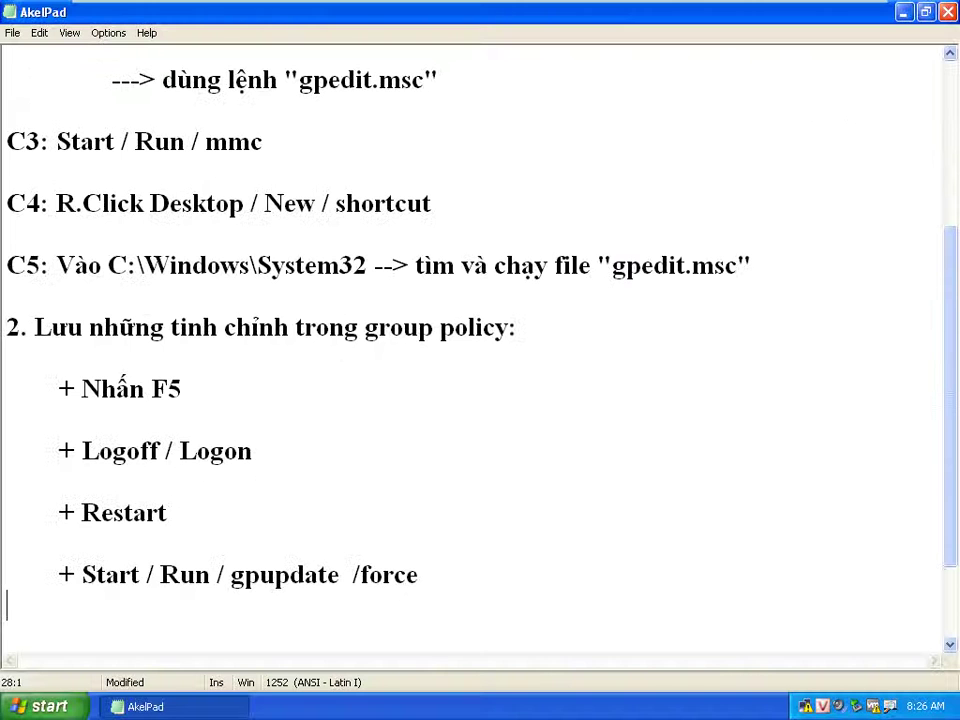
# Begin the section 3 heading with '3. Dùng công cụ group policy để'
pyautogui.press('Return')
pyautogui.write('3. TInh')
pyautogui.press('BackSpace')
pyautogui.press('BackSpace')
pyautogui.press('BackSpace')
pyautogui.press('BackSpace')
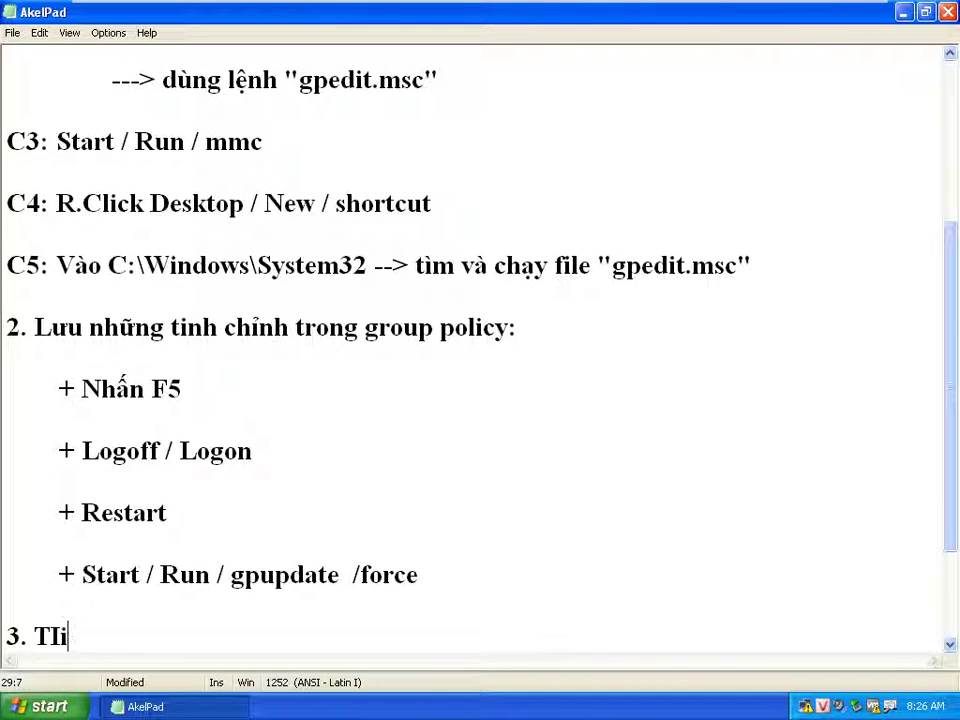
pyautogui.write('d')
pyautogui.press('BackSpace')
pyautogui.write('Dùng')
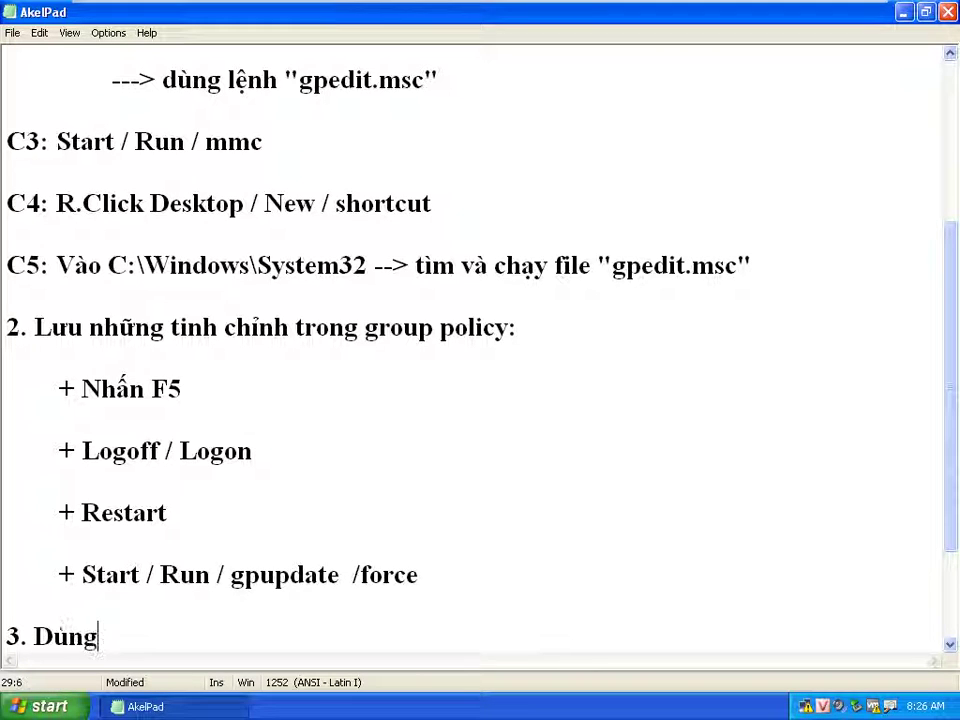
pyautogui.write(' công cụ group o')
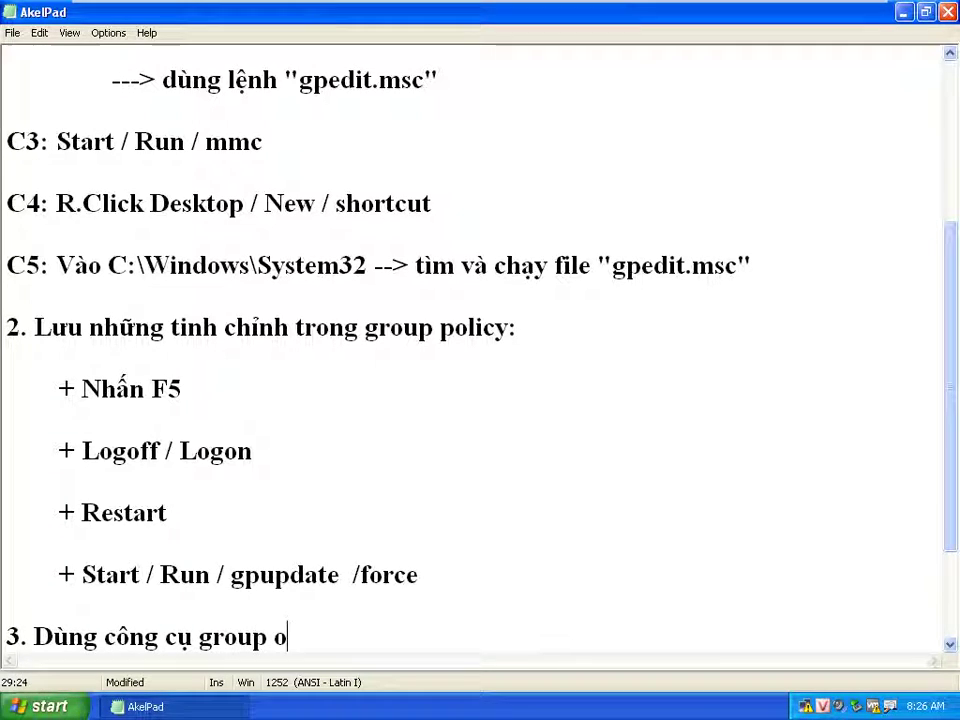
pyautogui.press('BackSpace')
pyautogui.write('policy để')
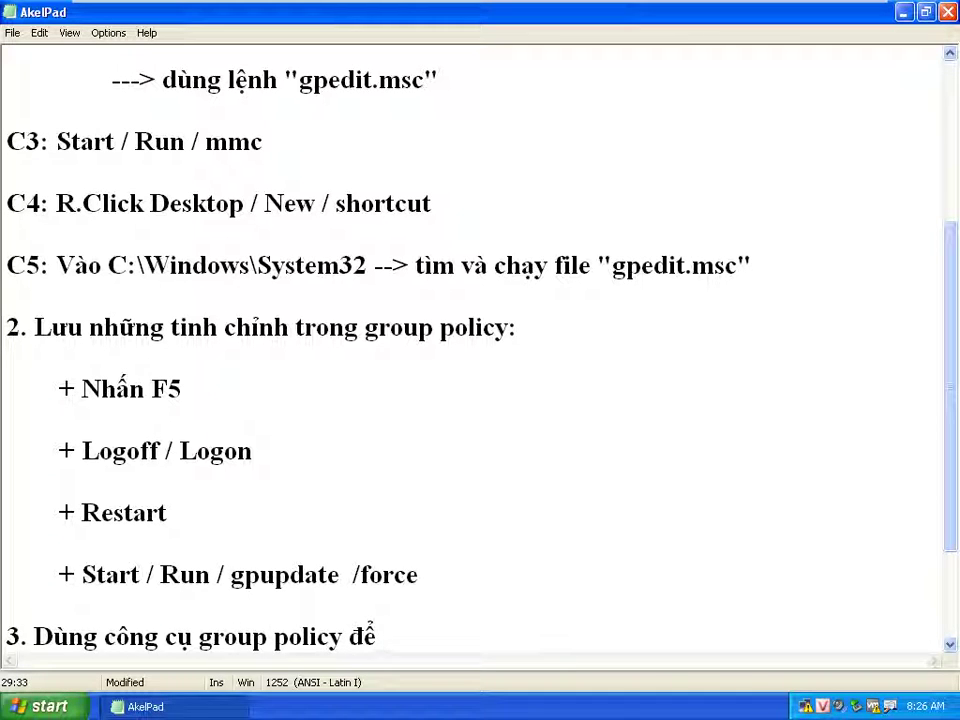
# Complete the heading with 'tinh chỉnh chức năng bảo mật cho máy tính'
pyautogui.scroll(-2, 480, 350)
pyautogui.write('tinh c')
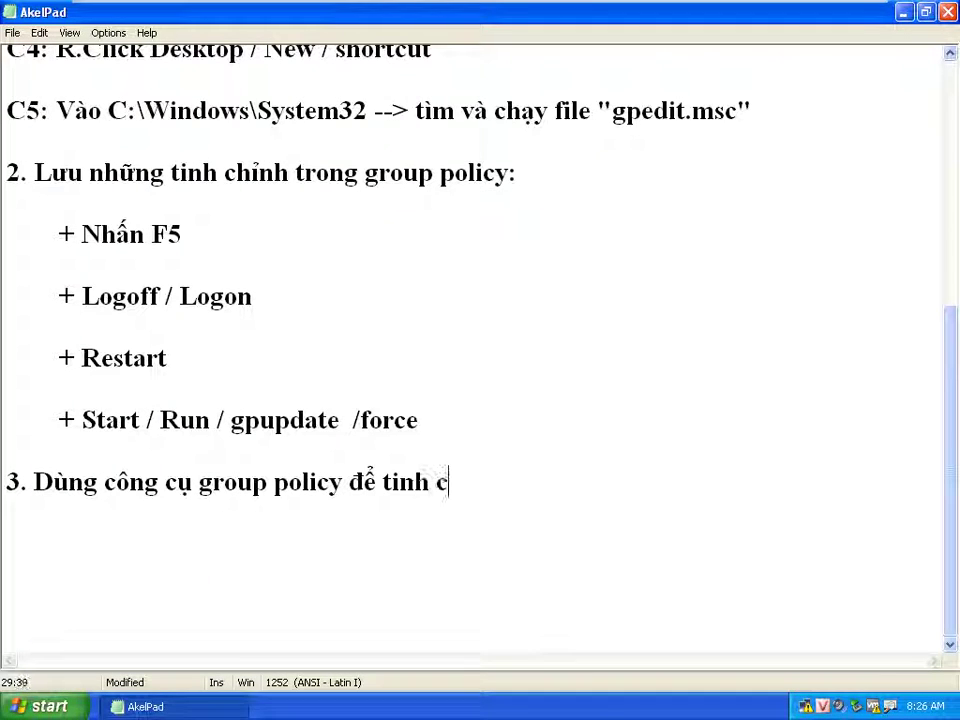
pyautogui.write('hỉnh chức')
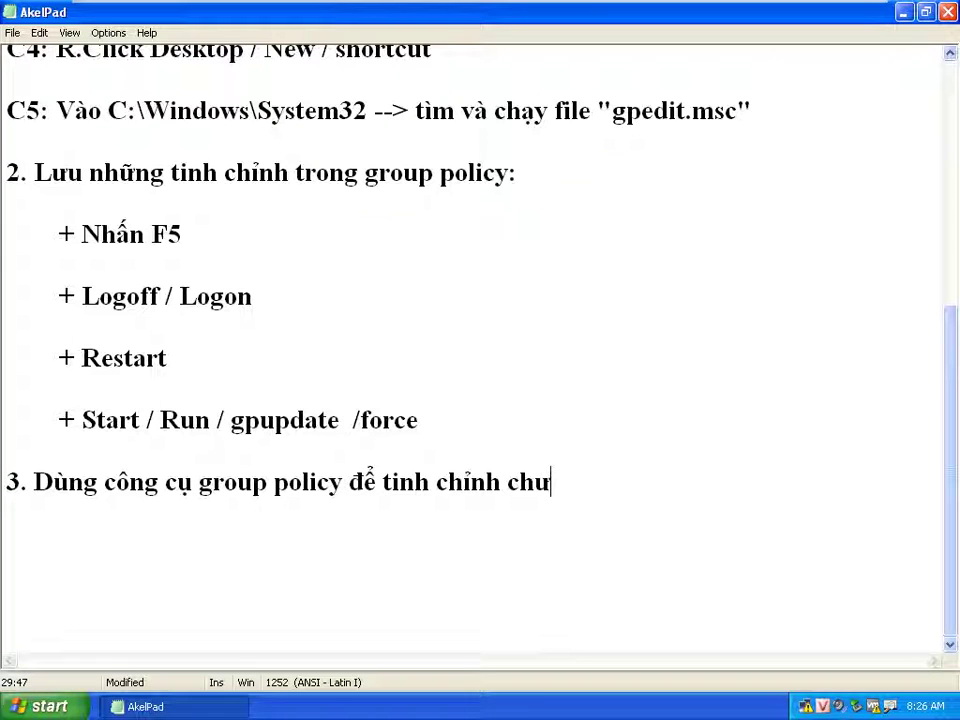
pyautogui.press('BackSpace')
pyautogui.press('BackSpace')
pyautogui.press('BackSpace')
pyautogui.press('BackSpace')
pyautogui.write('chứa')
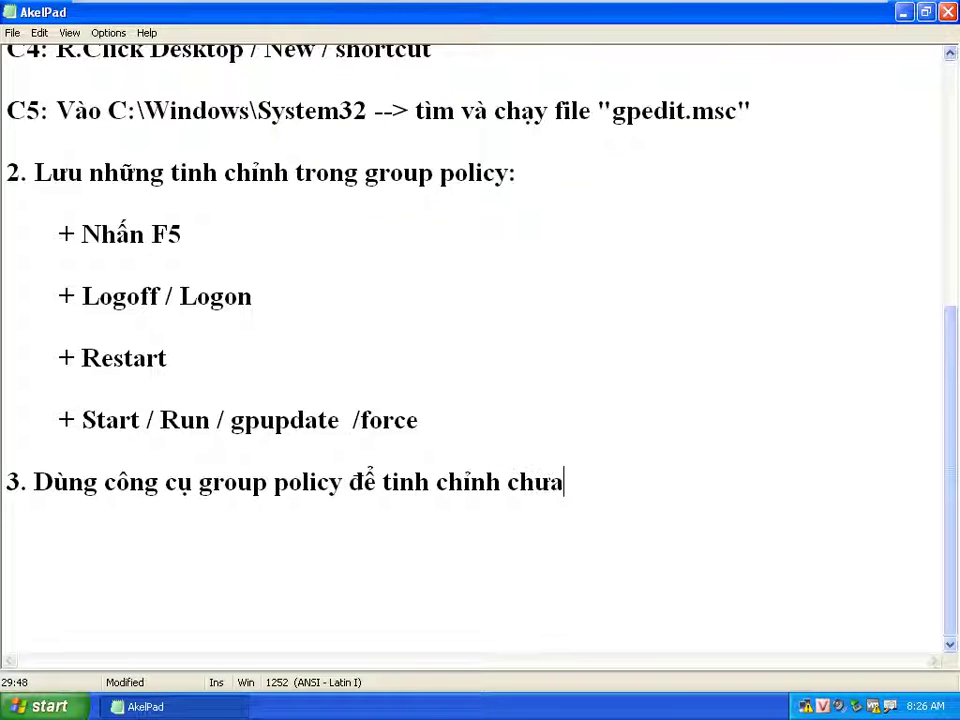
pyautogui.press('BackSpace')
pyautogui.write('c m')
pyautogui.press('BackSpace')
pyautogui.write('năng b')
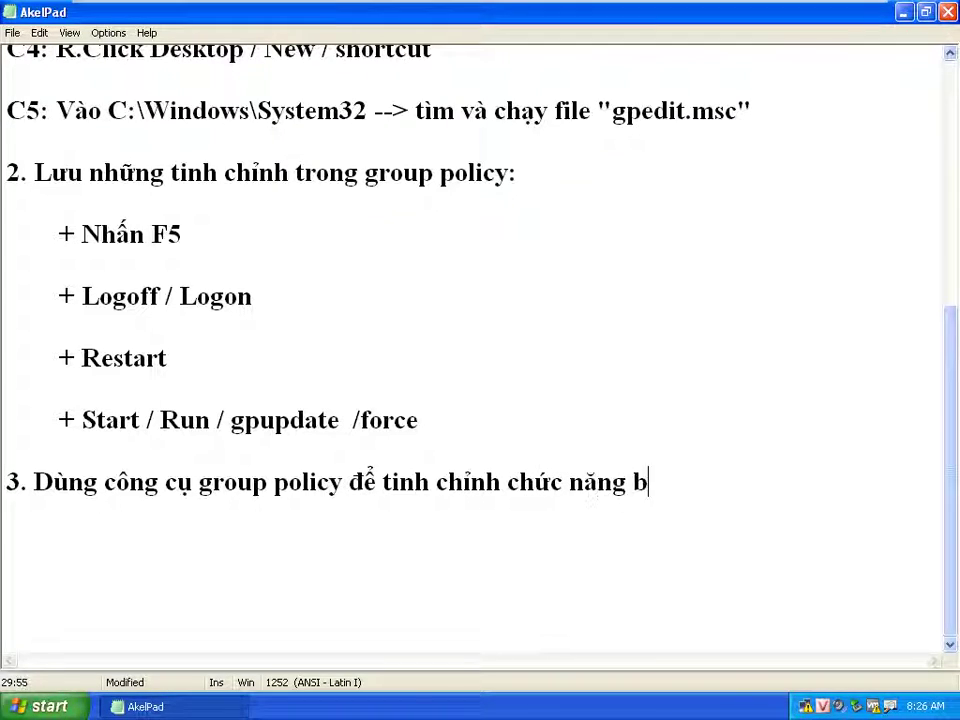
pyautogui.write('ảo mật cho máy tính')
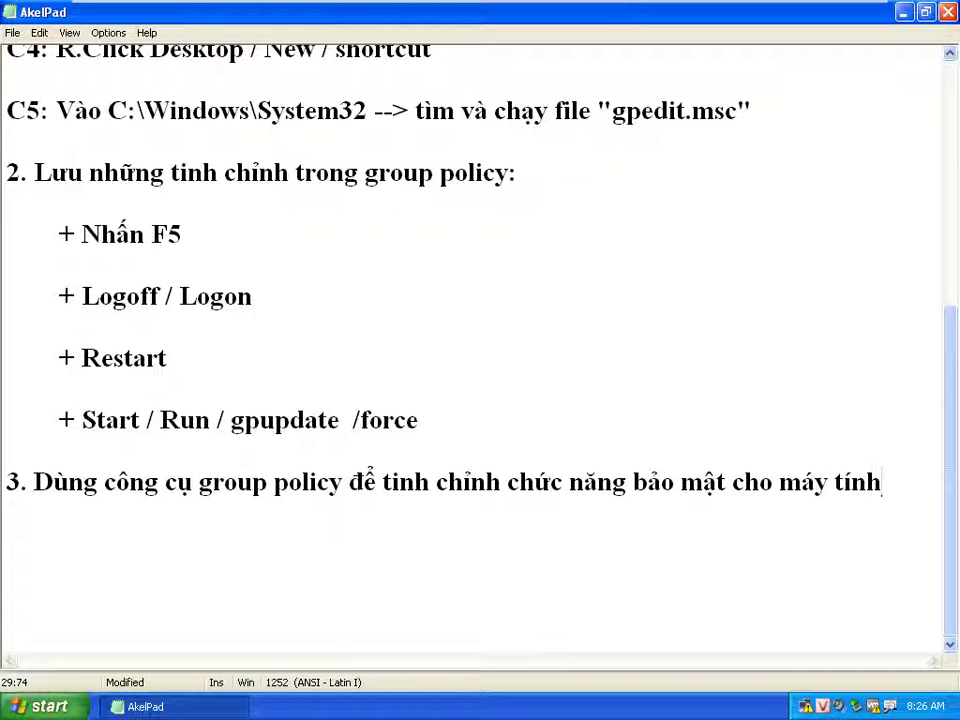
pyautogui.press('Return')
pyautogui.press('Return')
pyautogui.press('Tab')
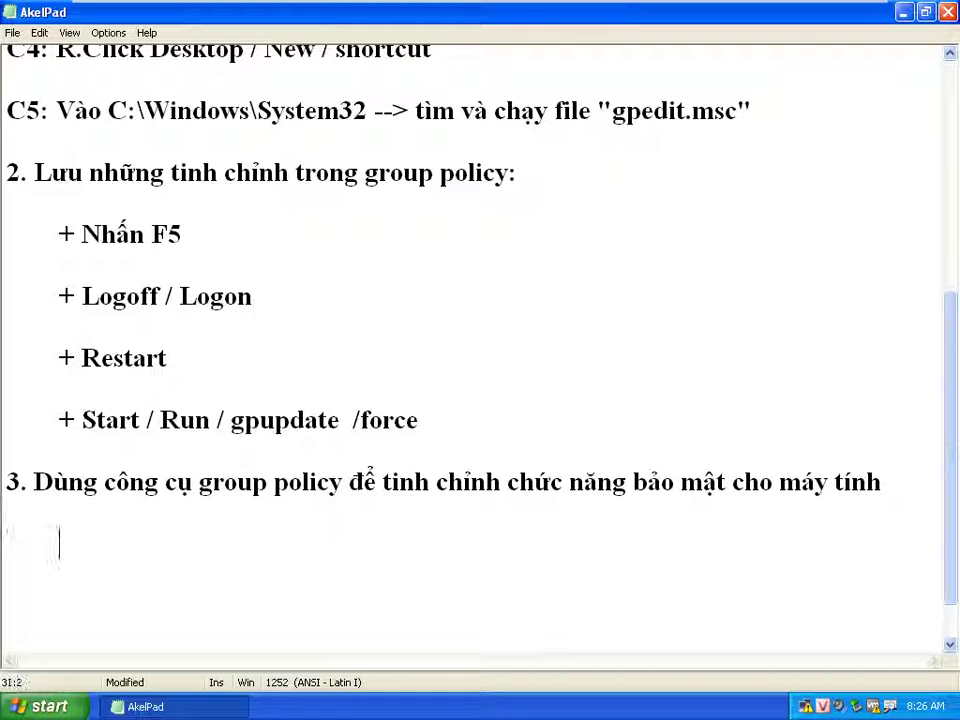
# Type the indented subheading '3.1 : Password policy (chính sách về password)'
pyautogui.write('3.1')
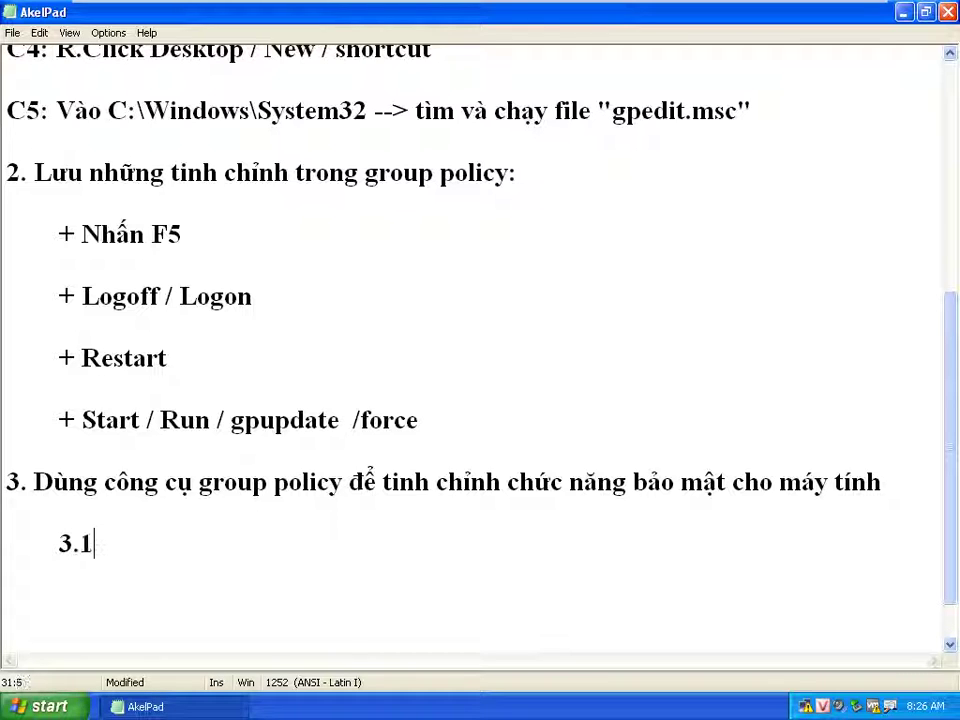
pyautogui.write(' : Password ')
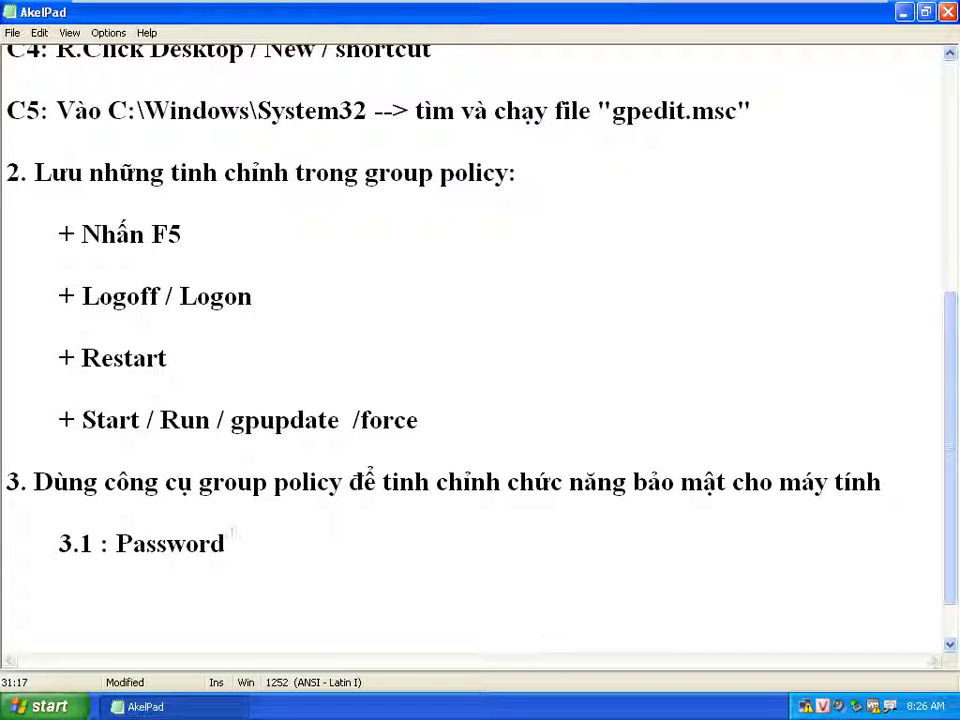
pyautogui.write('policy (chính sách vảe')
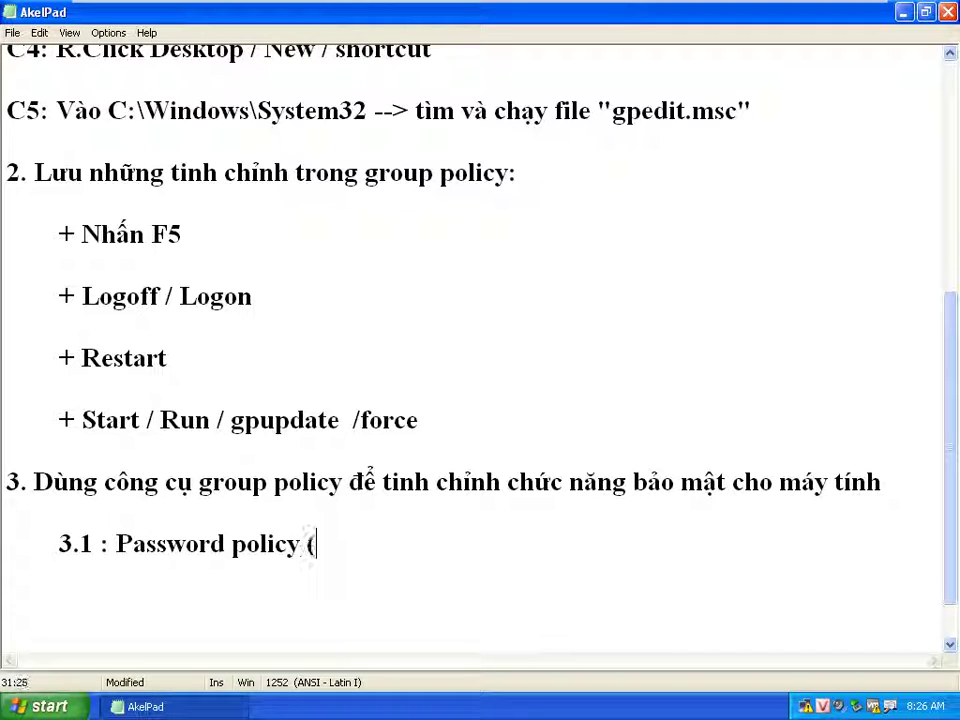
pyautogui.press('BackSpace')
pyautogui.press('BackSpace')
pyautogui.write('ề passwo')
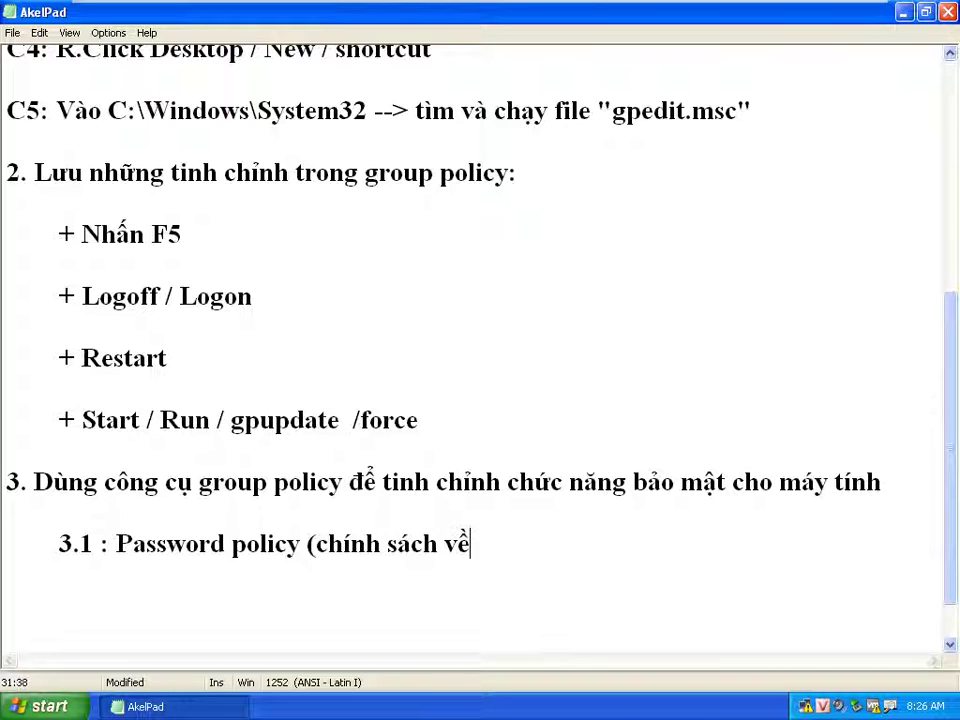
pyautogui.write('rd)')
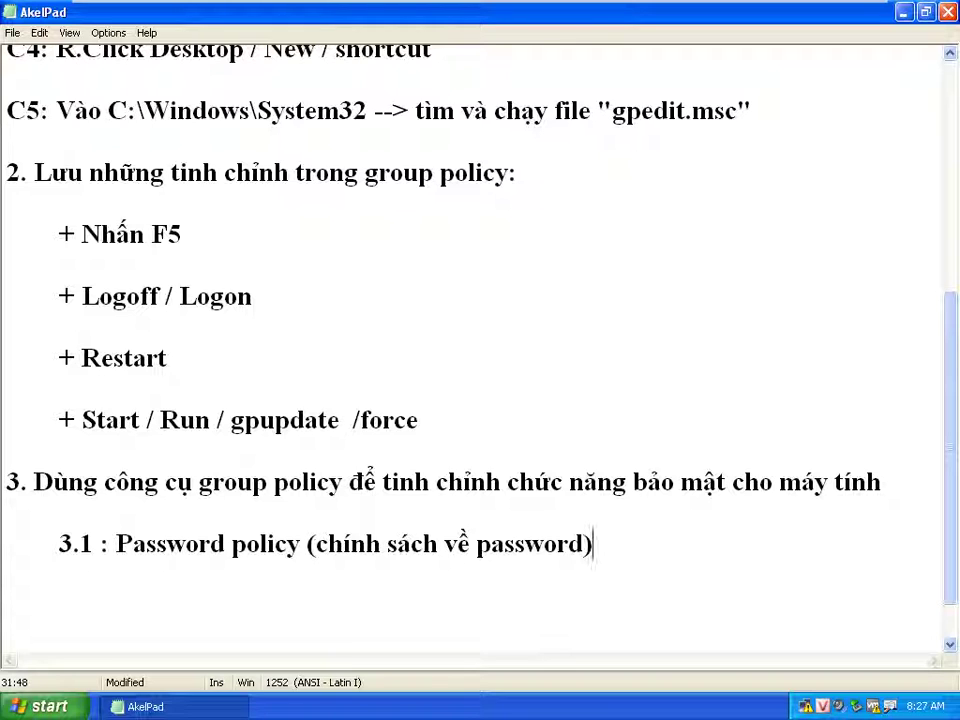
# Add a further-indented line 'Password phức tạp' below subheading 3.1
pyautogui.press('Return')
pyautogui.press('Return')
pyautogui.press('Tab')
pyautogui.press('Tab')
pyautogui.write('Pâs')
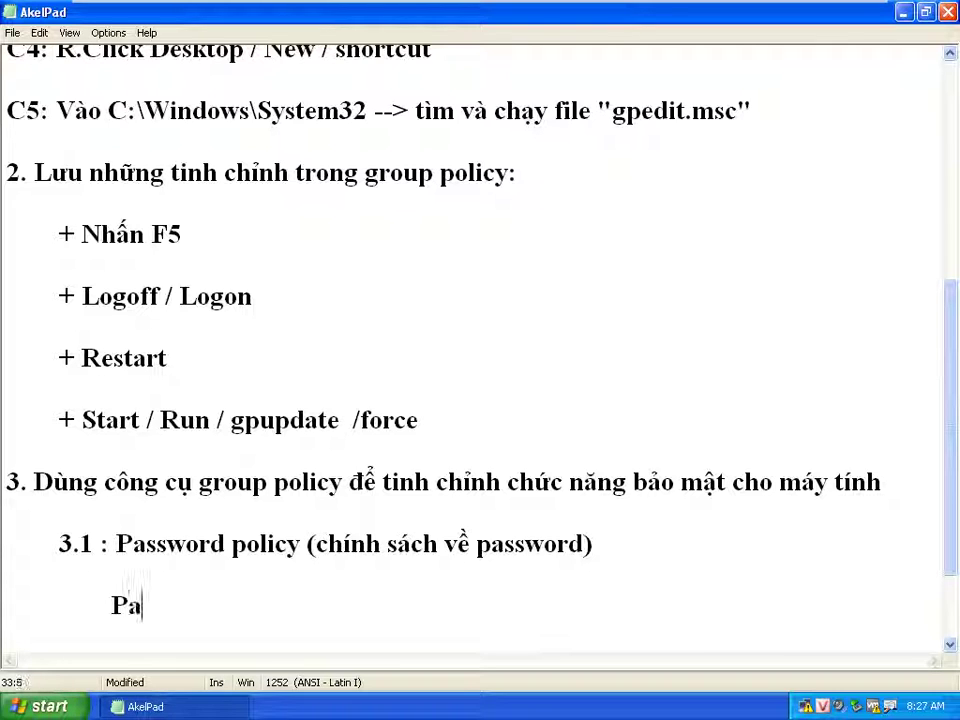
pyautogui.press('BackSpace')
pyautogui.press('BackSpace')
pyautogui.write('assowrd')
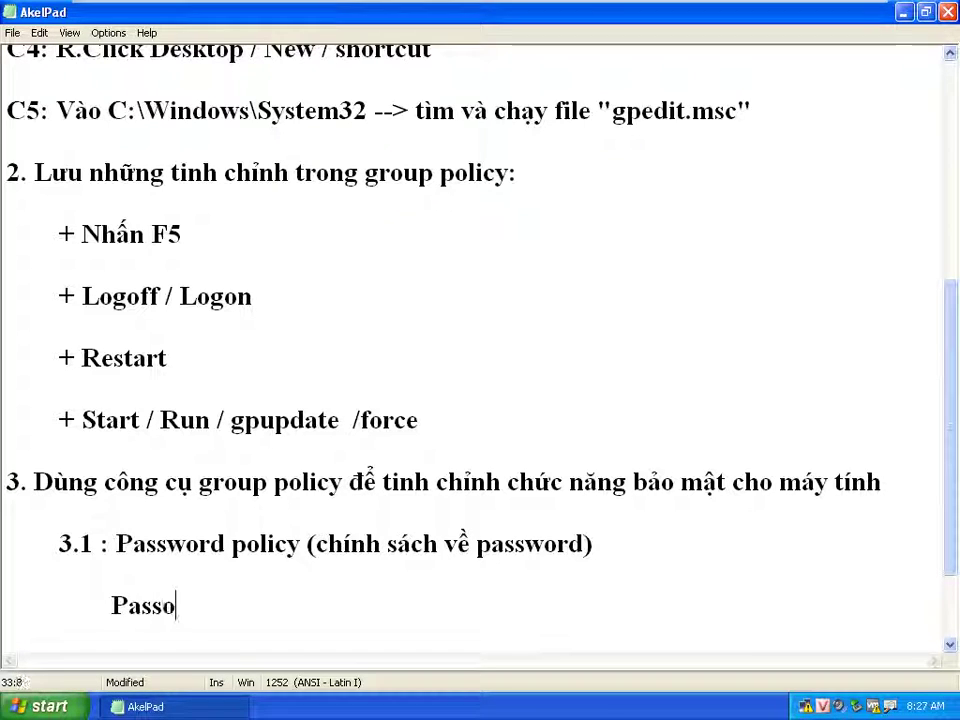
pyautogui.press('BackSpace')
pyautogui.press('BackSpace')
pyautogui.press('BackSpace')
pyautogui.press('BackSpace')
pyautogui.write('word ')
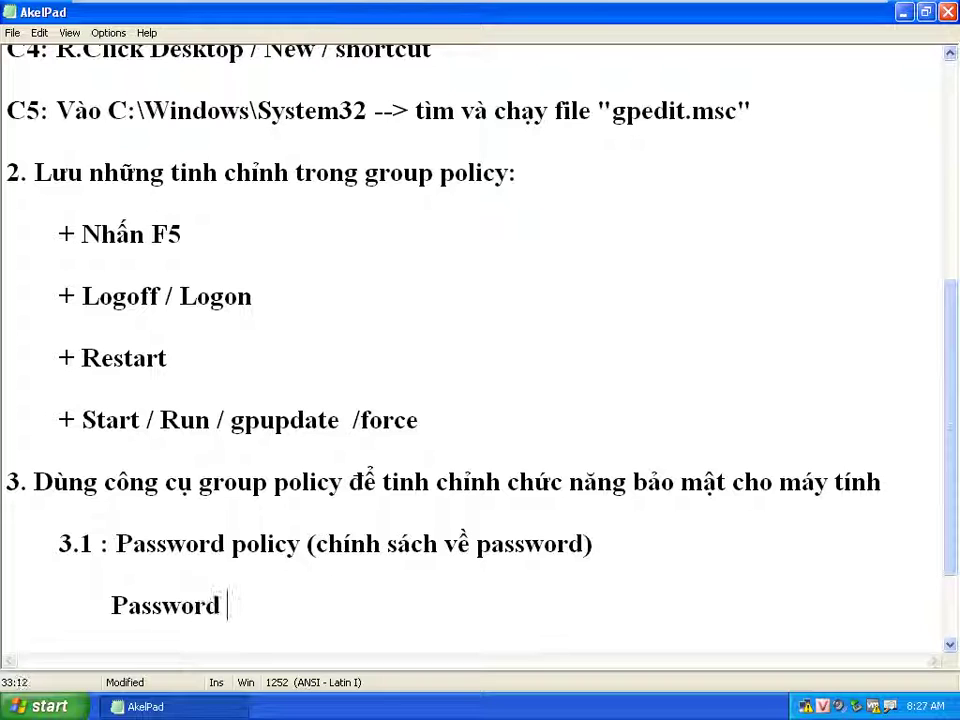
pyautogui.write('phucws')
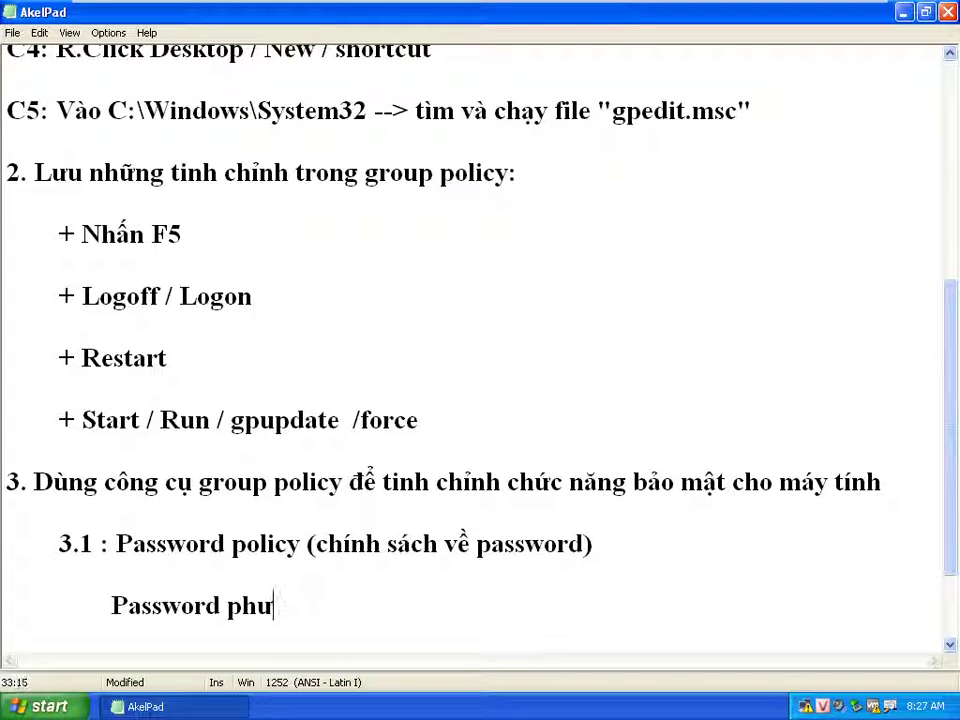
pyautogui.write(' tapj')
pyautogui.scroll(-1, 480, 350)
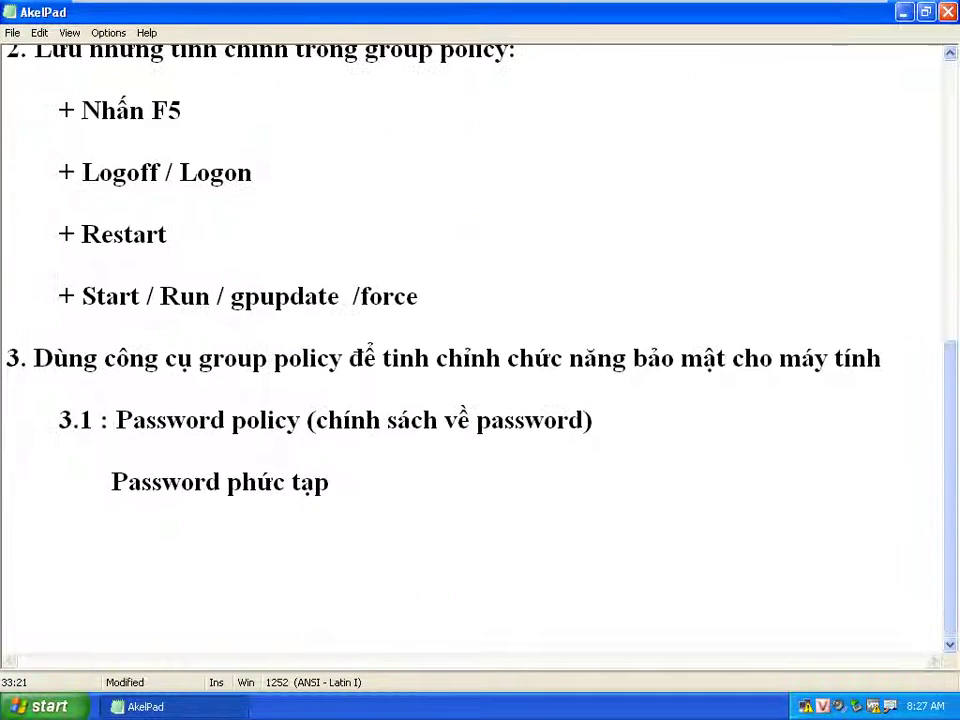
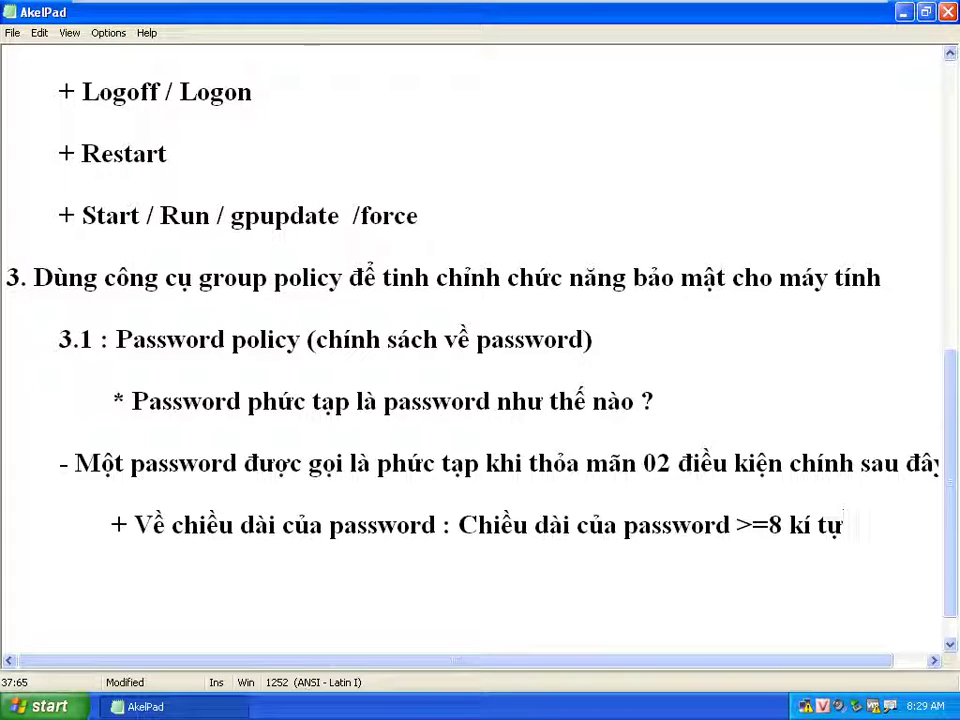
# Add the indented line '+ Password phải thõa mãn 03 trong số các điều kiện sau' below the length rule
pyautogui.press('Return')
pyautogui.press('Return')
pyautogui.press('Tab')
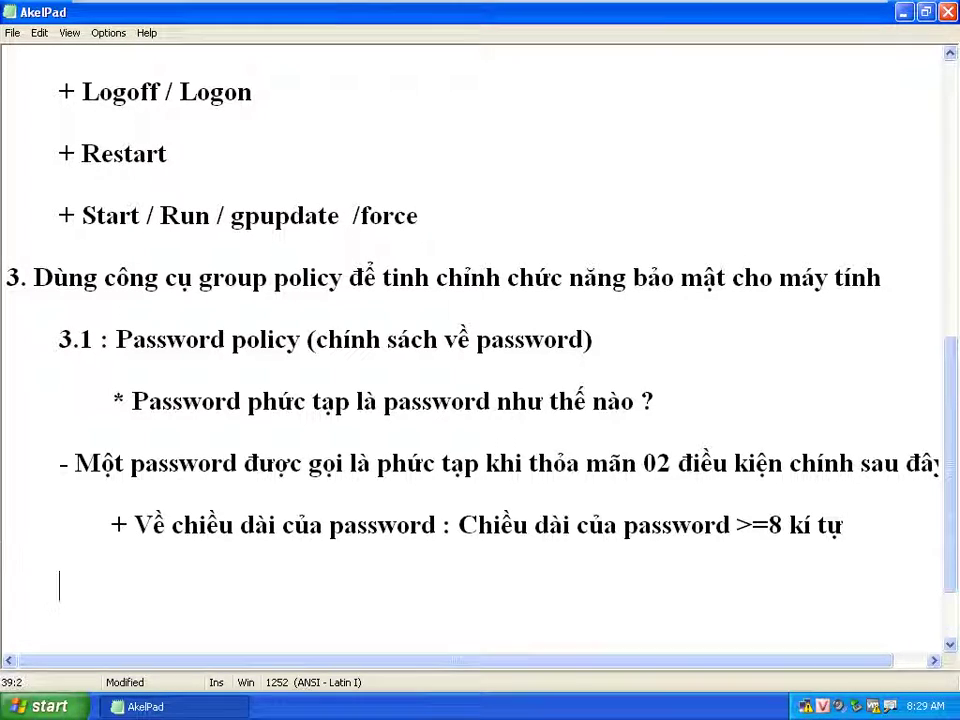
pyautogui.press('Tab')
pyautogui.write('+ ')
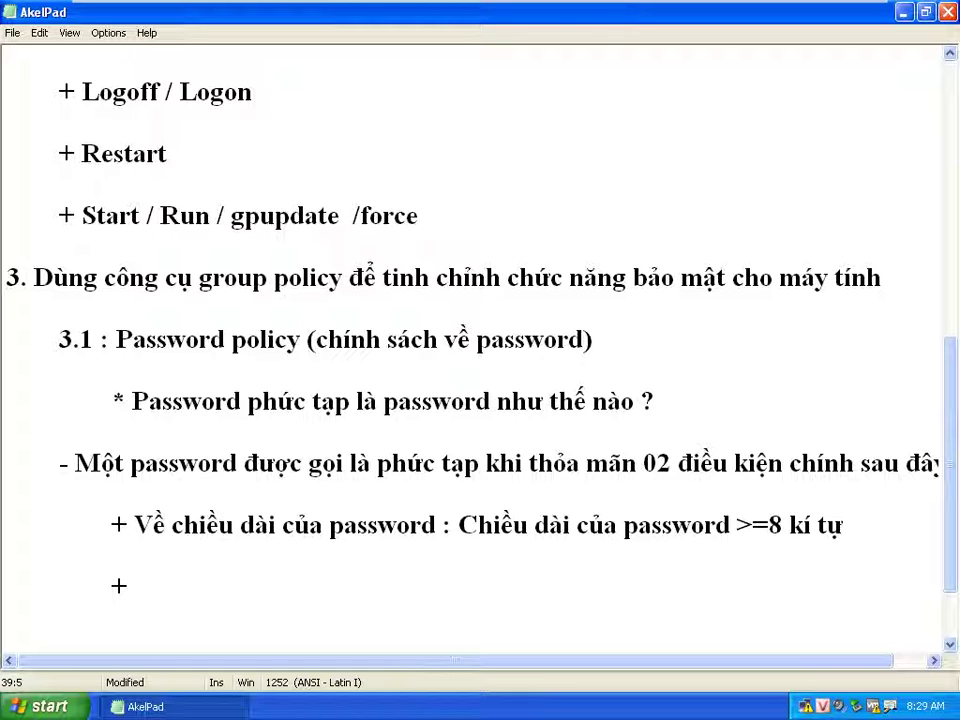
pyautogui.write('Passowr')
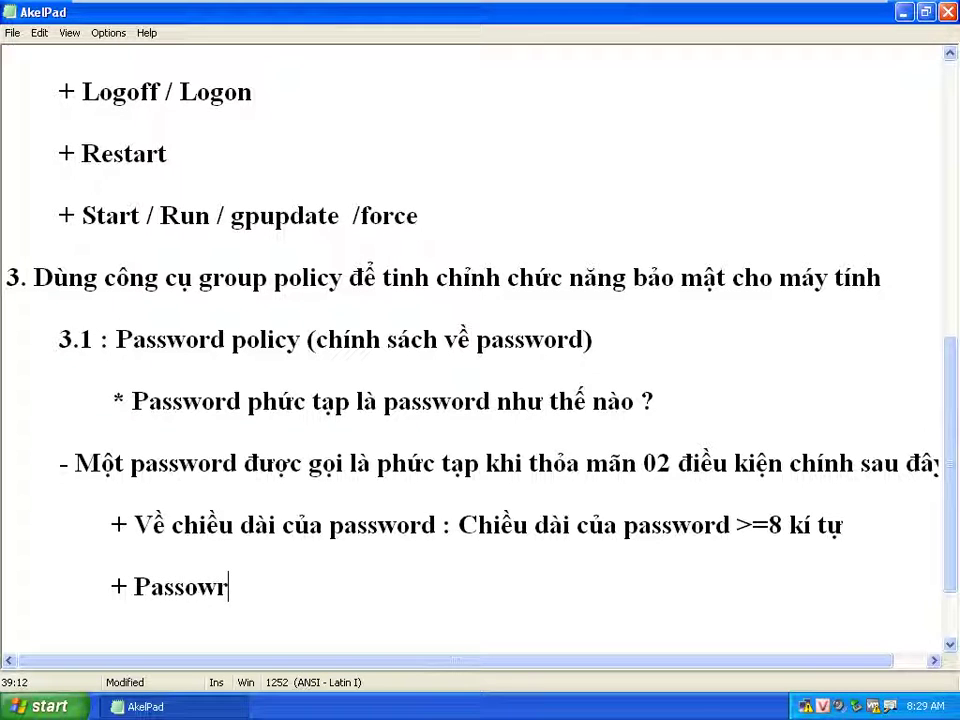
pyautogui.press('BackSpace')
pyautogui.press('BackSpace')
pyautogui.press('BackSpace')
pyautogui.write('word phải t')
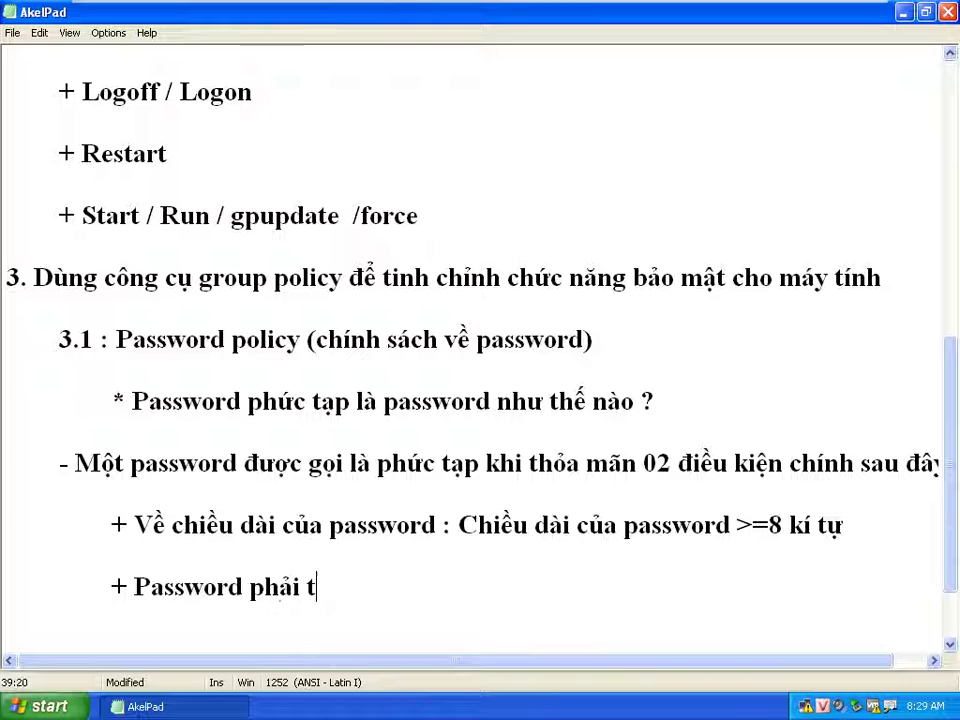
pyautogui.write('hõa mãn ')
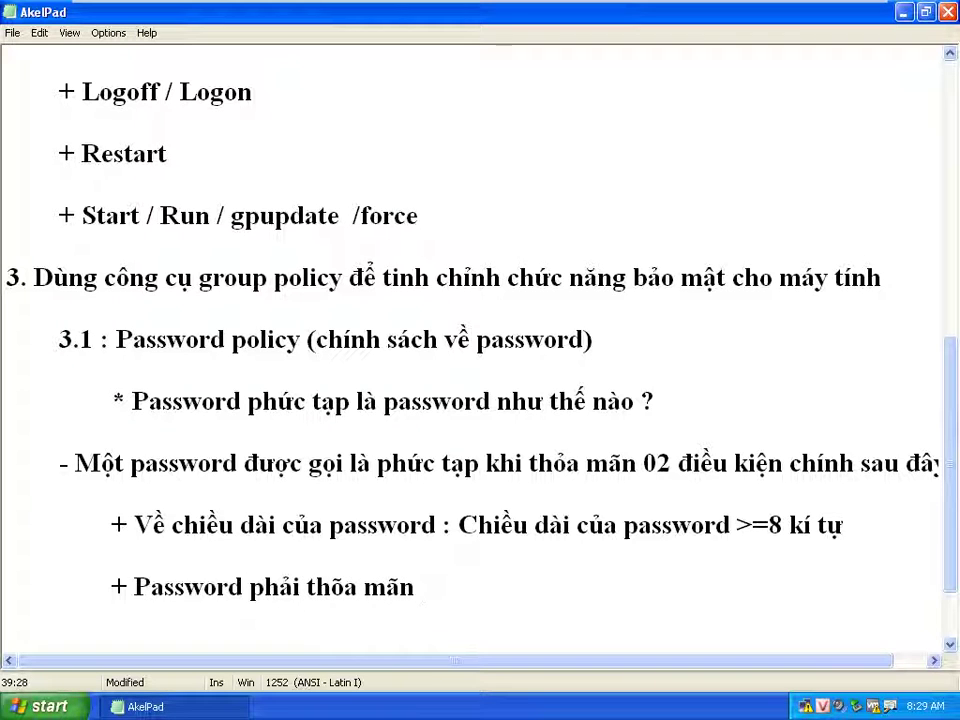
pyautogui.write('03 trong ')
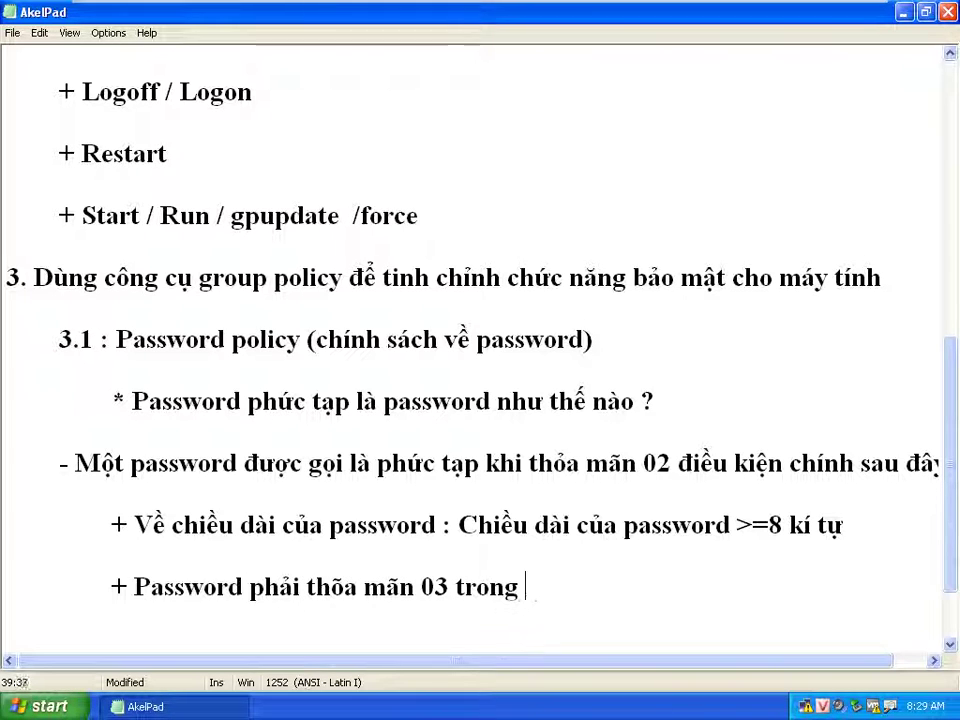
pyautogui.write('số các điều ')
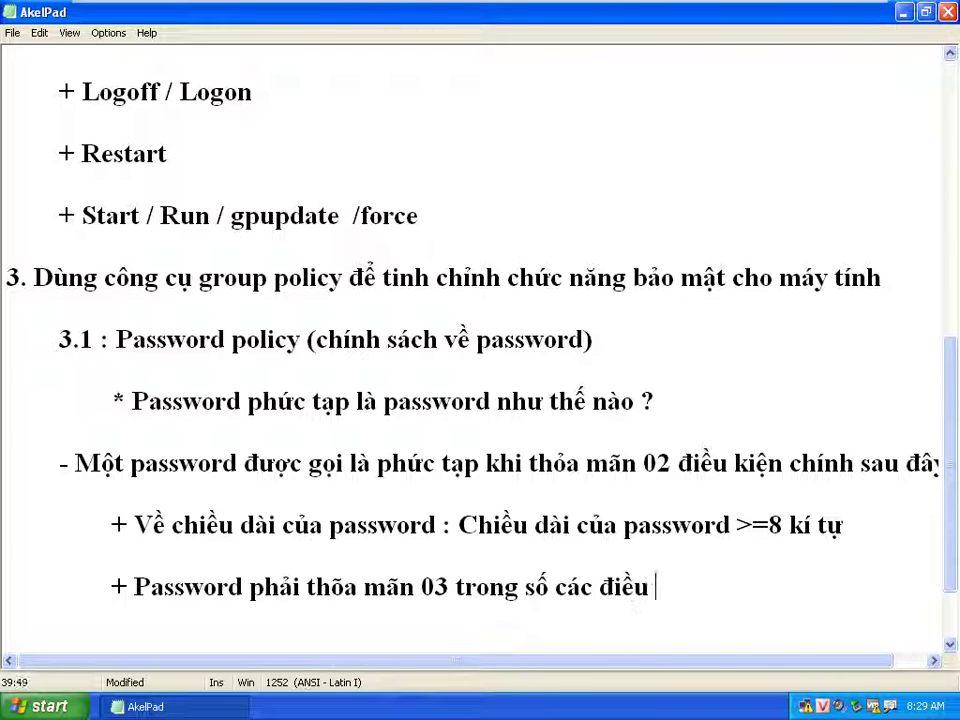
pyautogui.write('kiện')
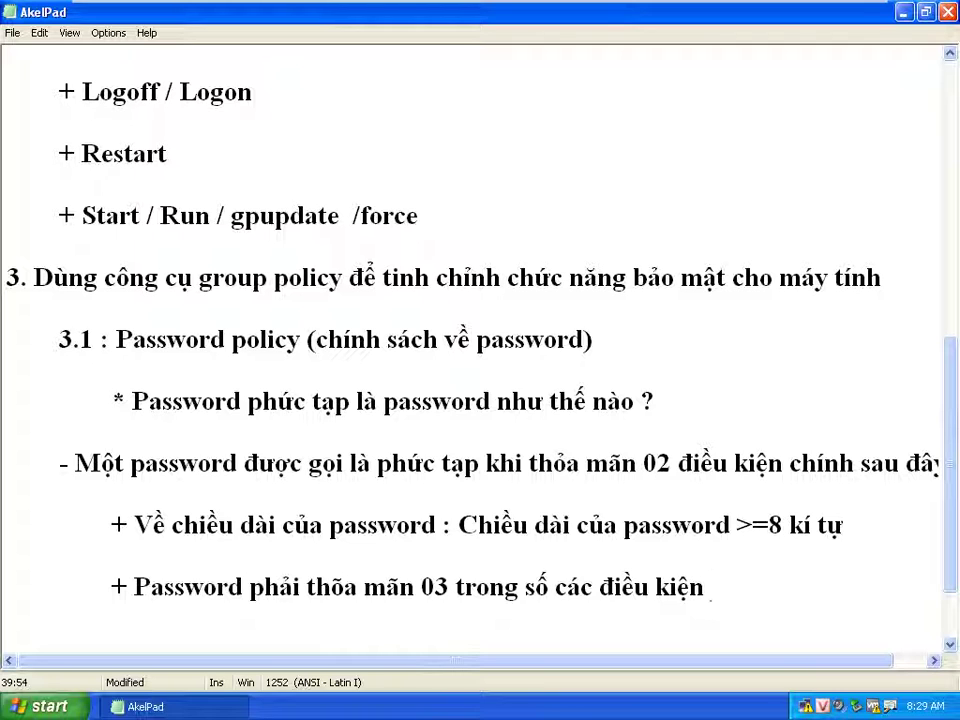
pyautogui.press('BackSpace')
pyautogui.press('BackSpace')
pyautogui.press('BackSpace')
pyautogui.press('BackSpace')
pyautogui.press('BackSpace')
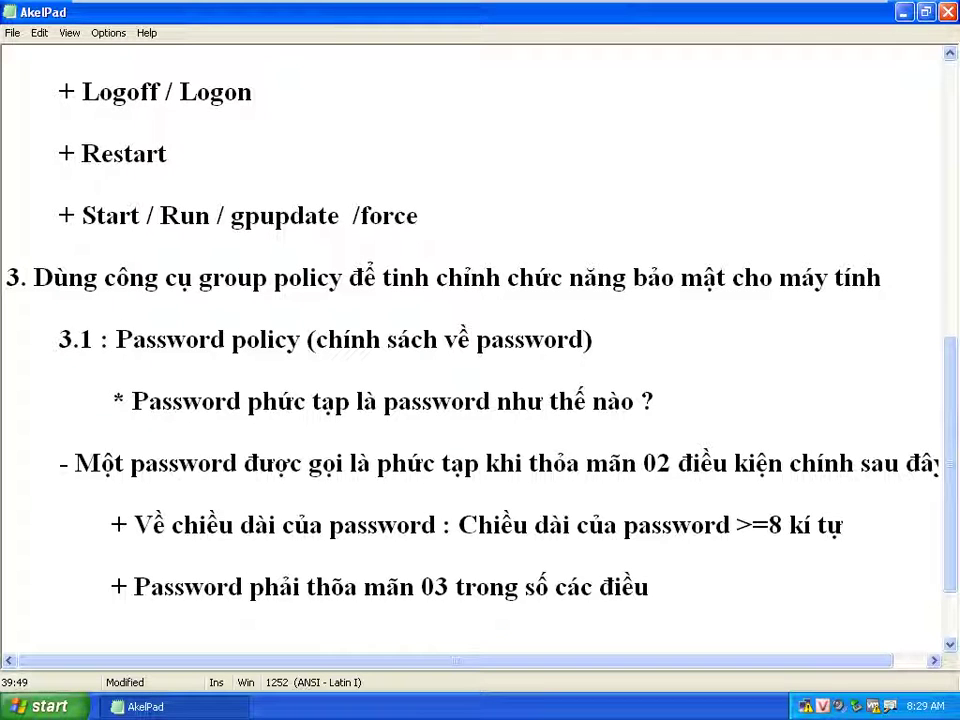
pyautogui.write('kiện sau')
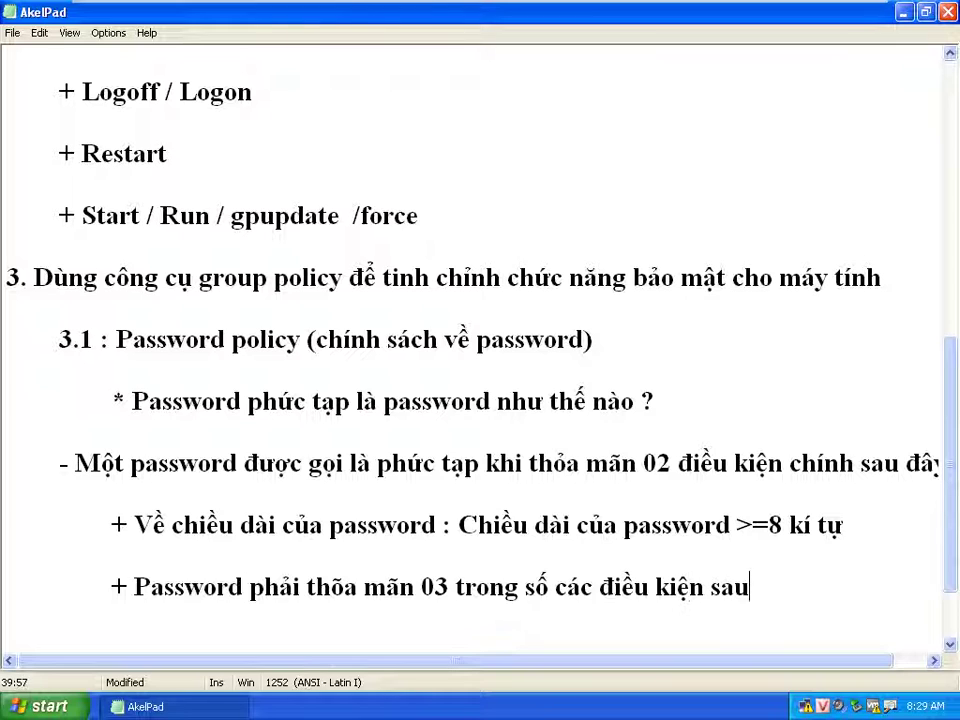
pyautogui.write(' đaay')
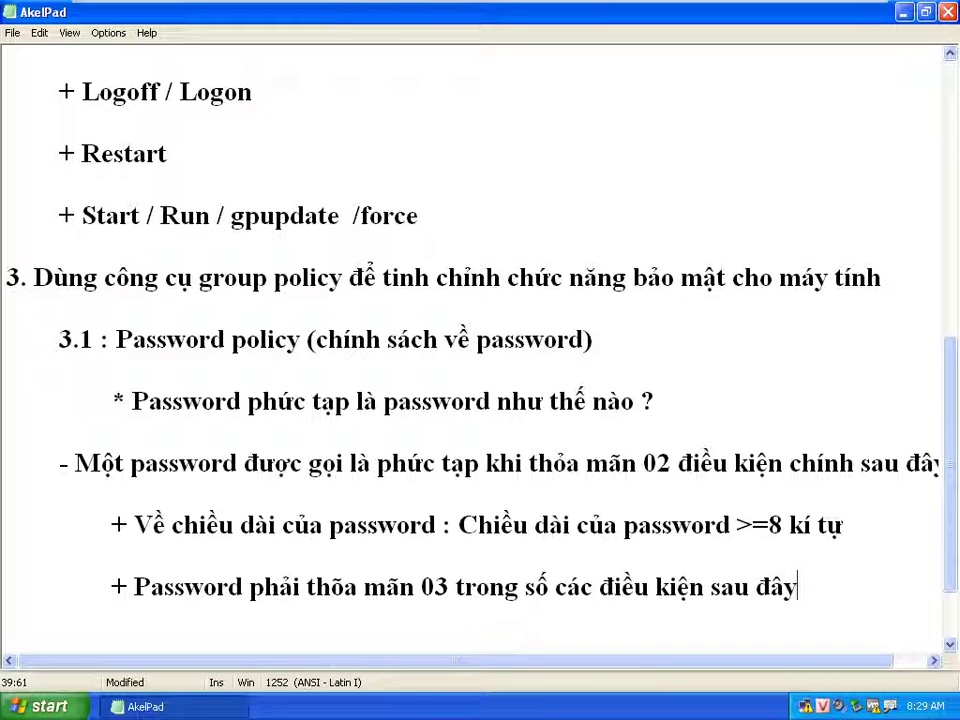
# Replace the plus sign on the length condition with the number '(1)'
pyautogui.click(127, 524)
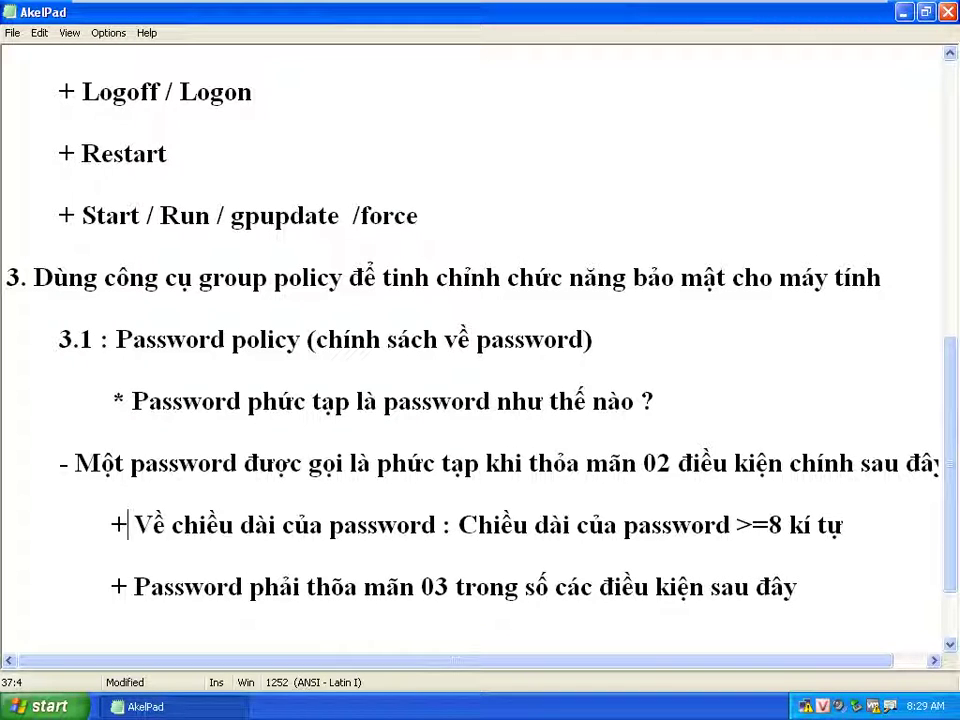
pyautogui.press('BackSpace')
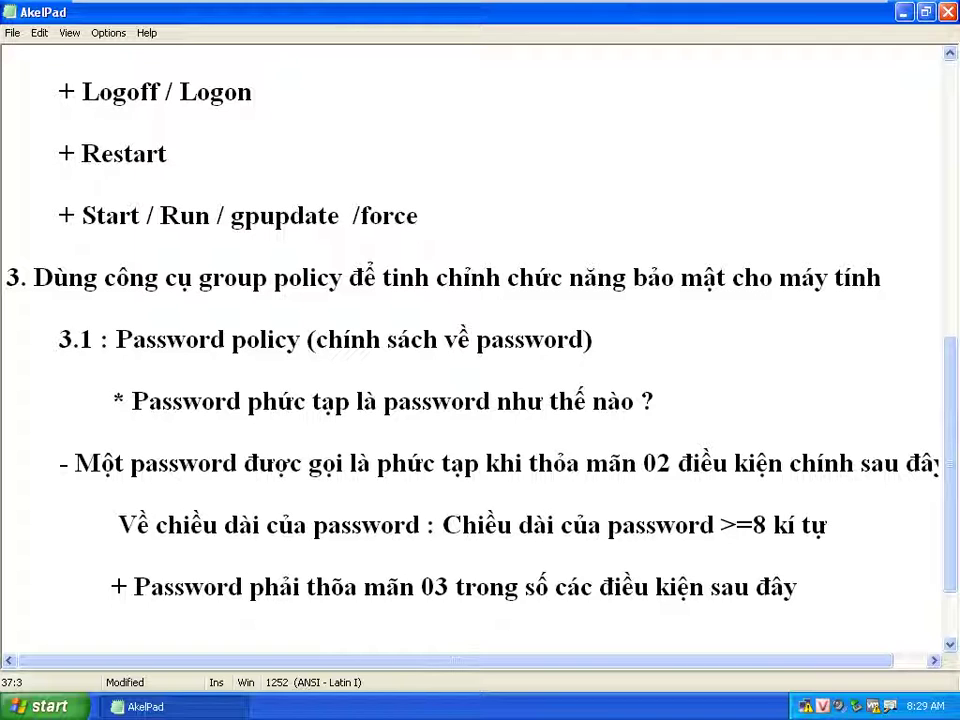
pyautogui.write('(!')
pyautogui.press('Insert')
pyautogui.write('1')
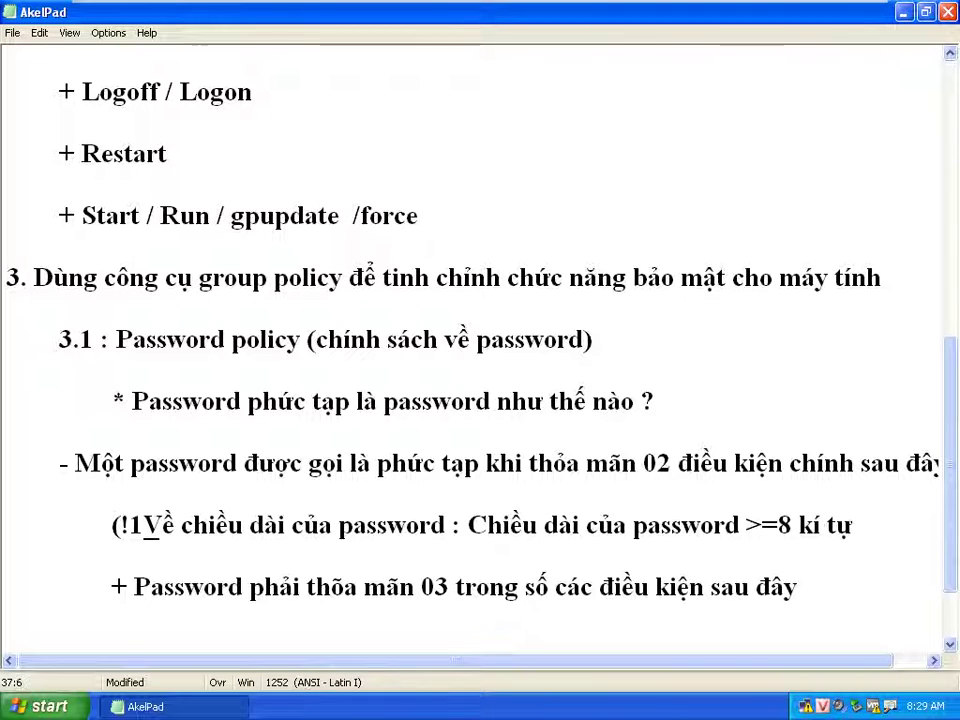
pyautogui.press('BackSpace')
pyautogui.press('BackSpace')
pyautogui.write('1)')
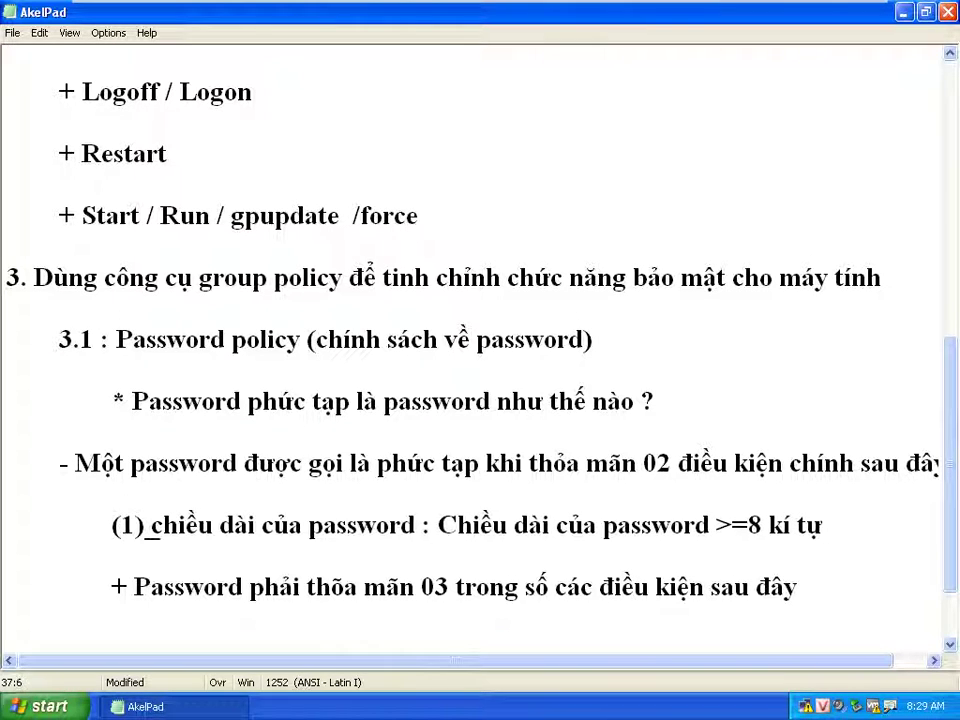
# Number the second condition '(2)', end it with a colon, and add a new line below
pyautogui.press('Down')
pyautogui.press('Down')
pyautogui.press('Left')
pyautogui.press('Left')
pyautogui.write('(2')
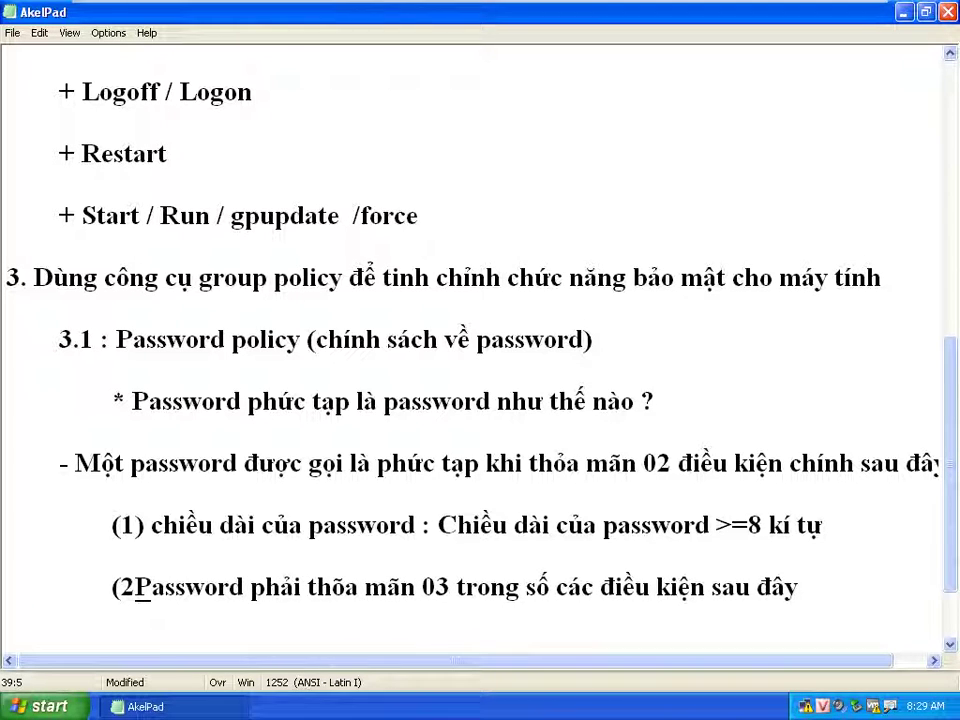
pyautogui.write(') P')
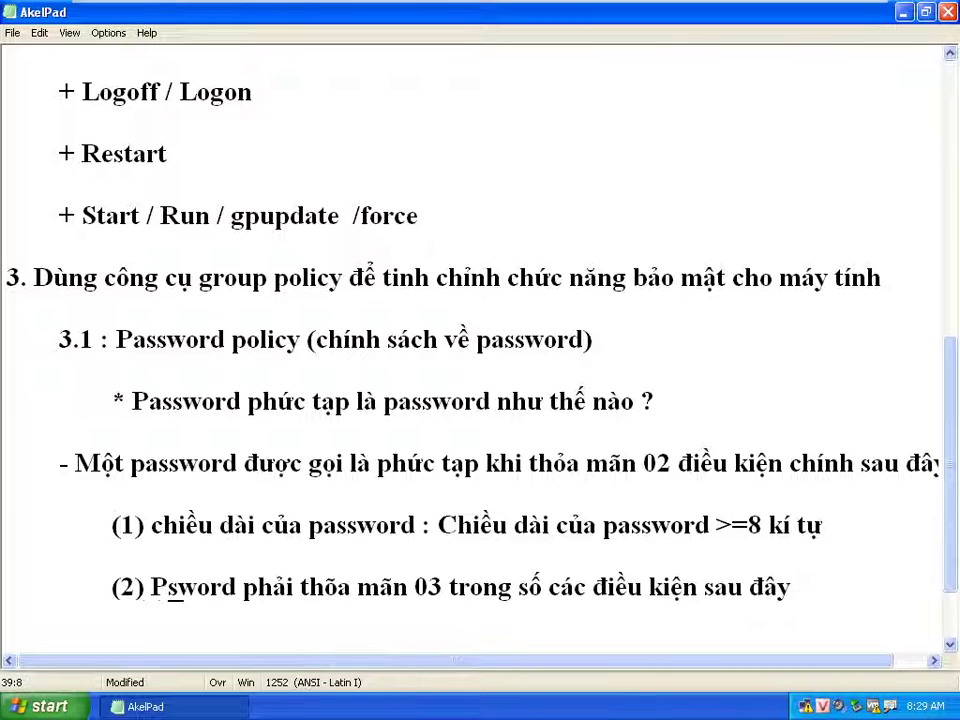
pyautogui.press('Insert')
pyautogui.write('a')
pyautogui.press('End')
pyautogui.write(':')
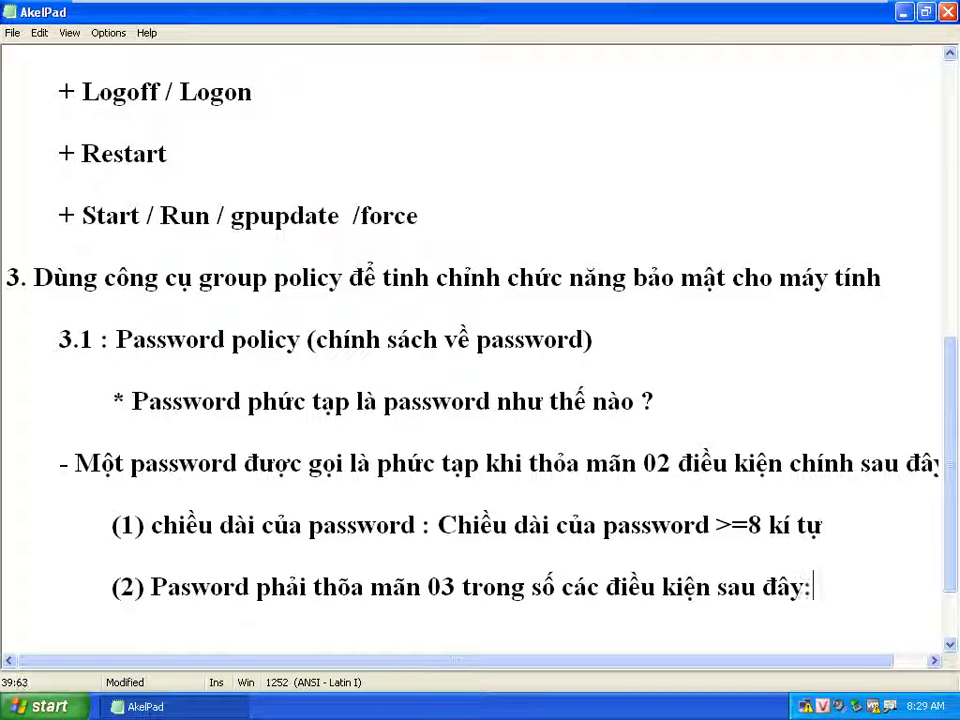
pyautogui.press('Return')
pyautogui.press('Return')
pyautogui.press('Return')
pyautogui.press('Return')
# Add the indented bullet '+ Password phải có số (0-->9)' under condition (2)
pyautogui.press('Up')
pyautogui.press('Up')
pyautogui.press('Tab')
pyautogui.press('Tab')
pyautogui.press('Tab')
pyautogui.press('Tab')
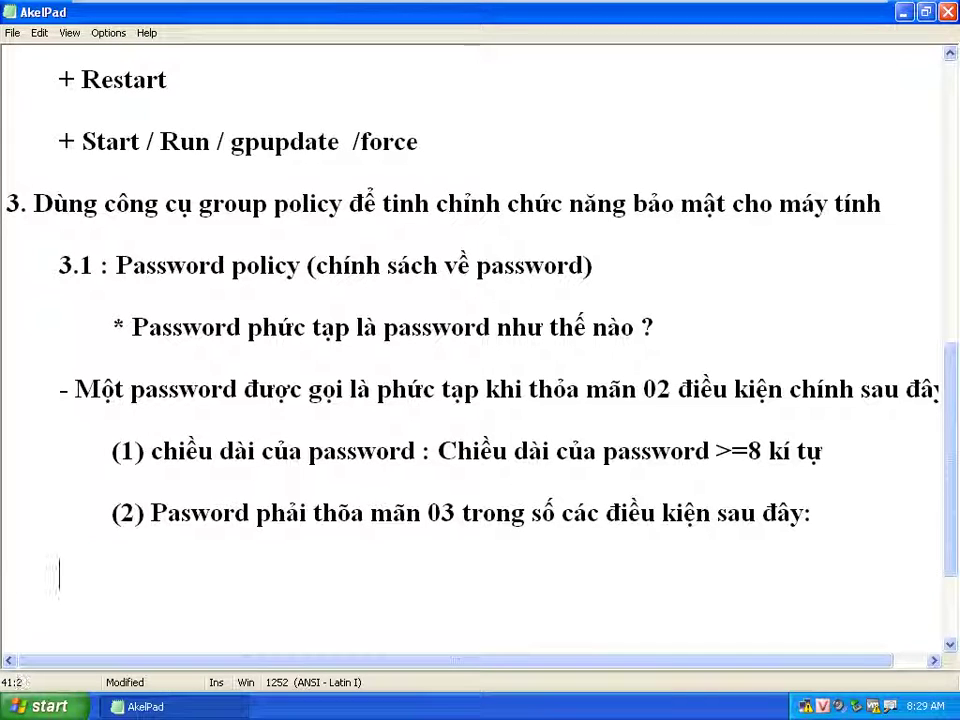
pyautogui.write('+ ')
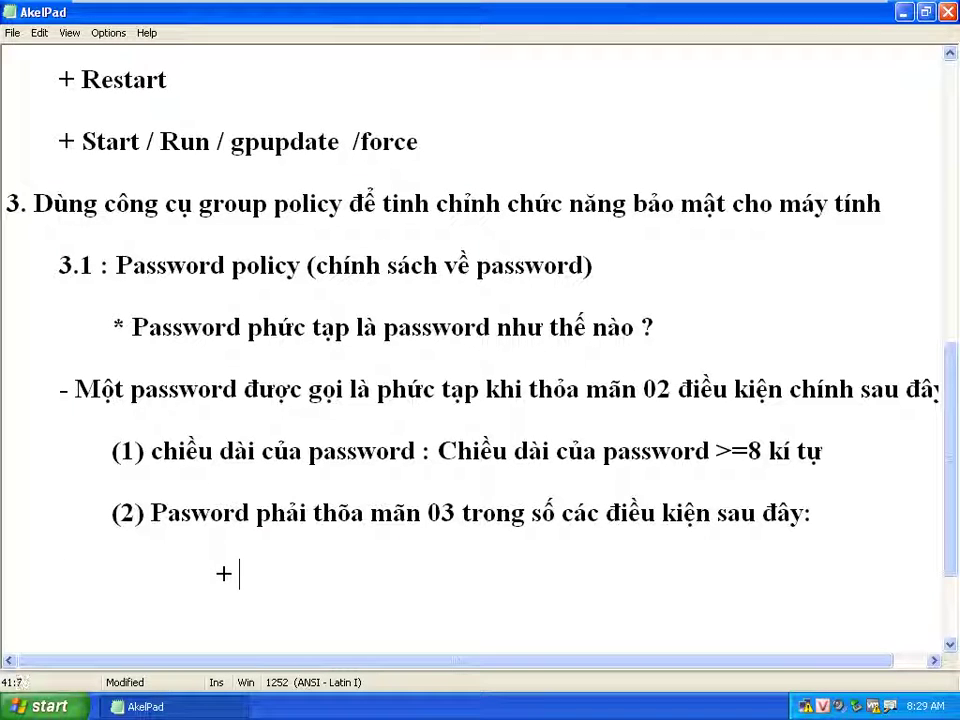
pyautogui.write('Passowrd')
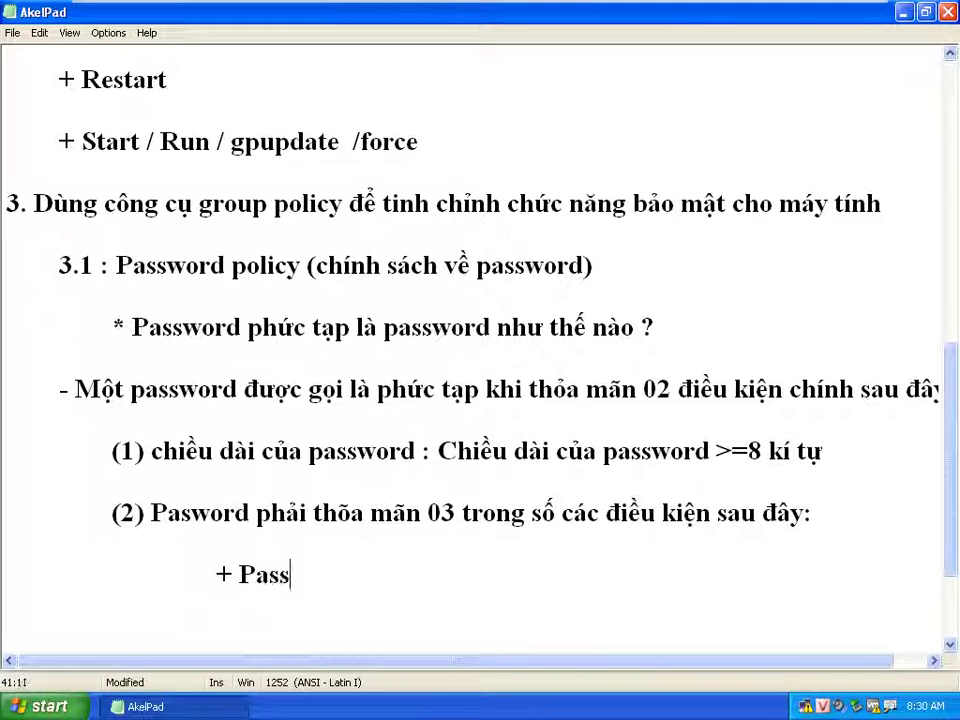
pyautogui.press('BackSpace')
pyautogui.press('BackSpace')
pyautogui.press('BackSpace')
pyautogui.press('BackSpace')
pyautogui.write('wor')
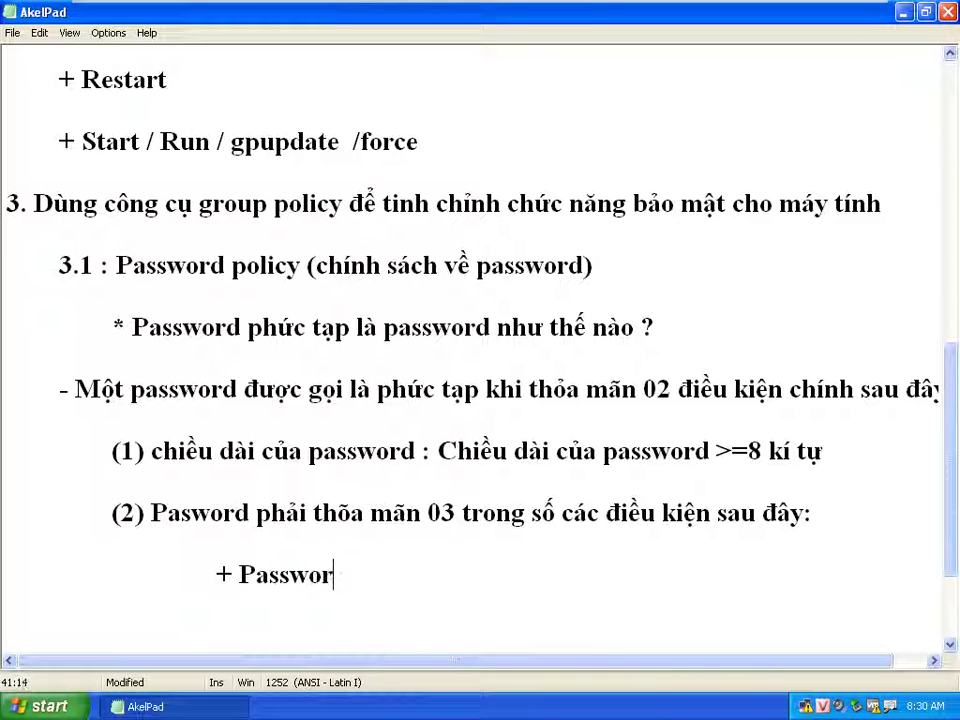
pyautogui.write('d phải có')
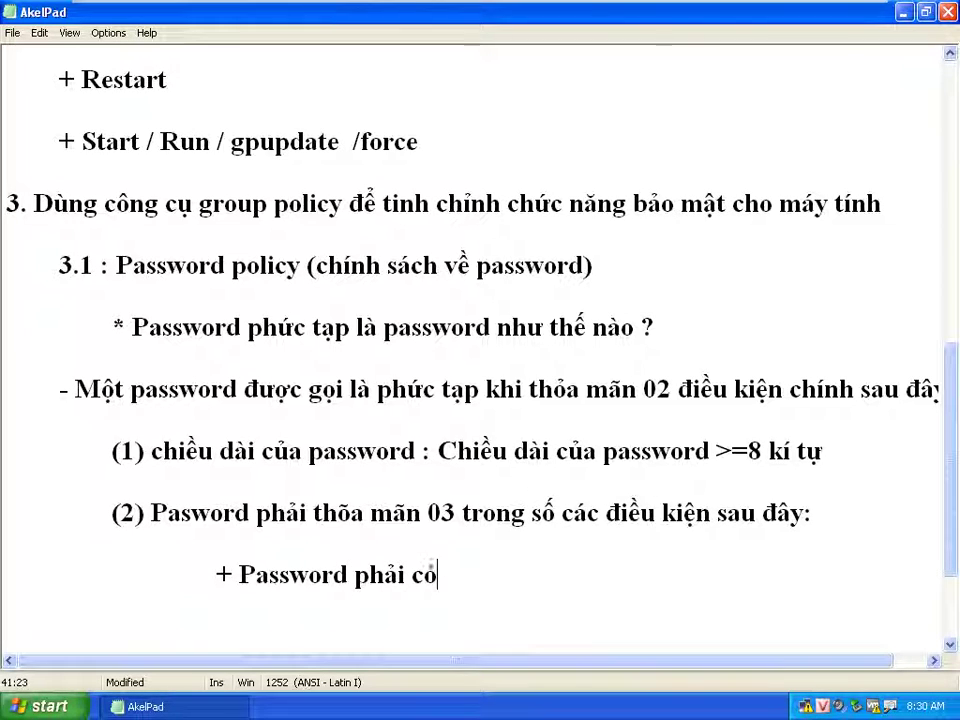
pyautogui.write(' số (')
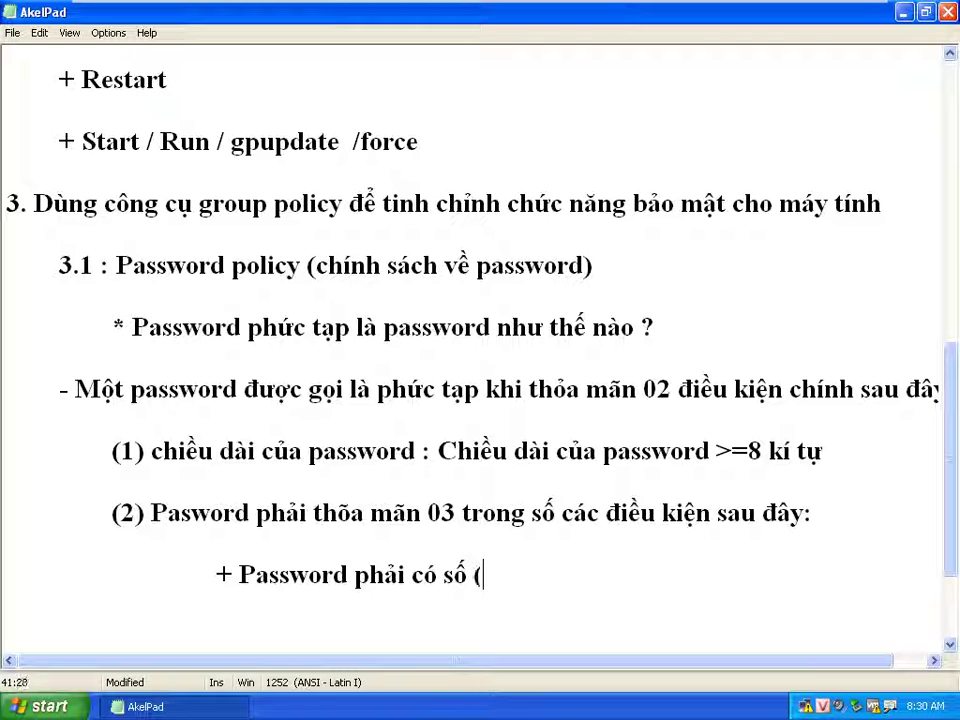
pyautogui.write('00')
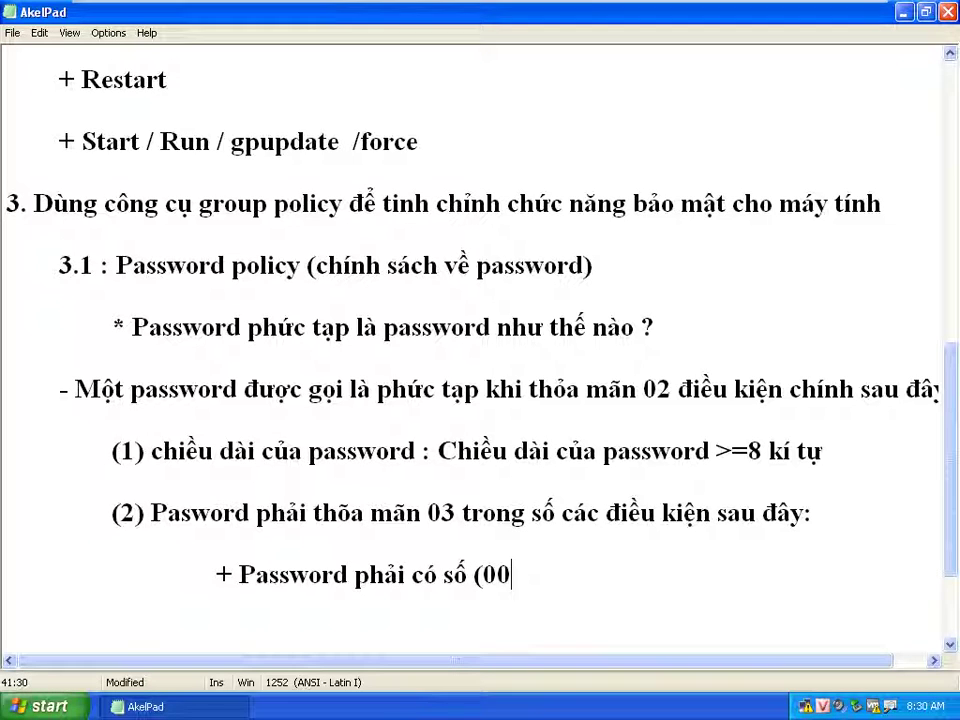
pyautogui.press('BackSpace')
pyautogui.write('-->9)')
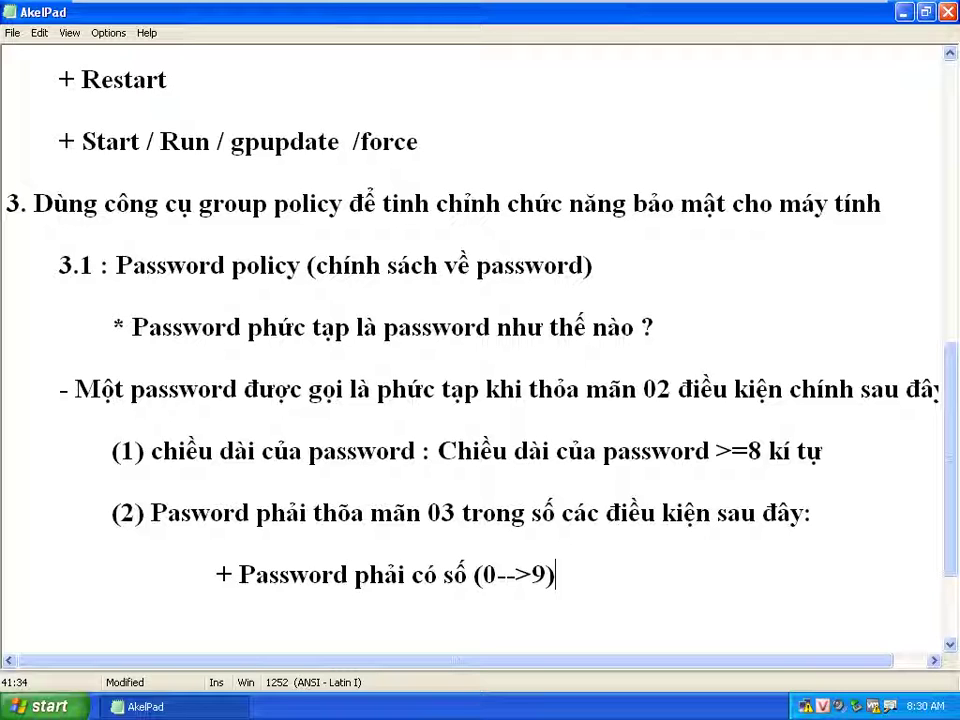
# Add the next bullet '+ Password phải có chữ thường (a--> z)', reusing the 'Password phải có' phrase
pyautogui.moveTo(239, 575); pyautogui.dragTo(437, 575)
pyautogui.hotkey('ctrl', 'c')
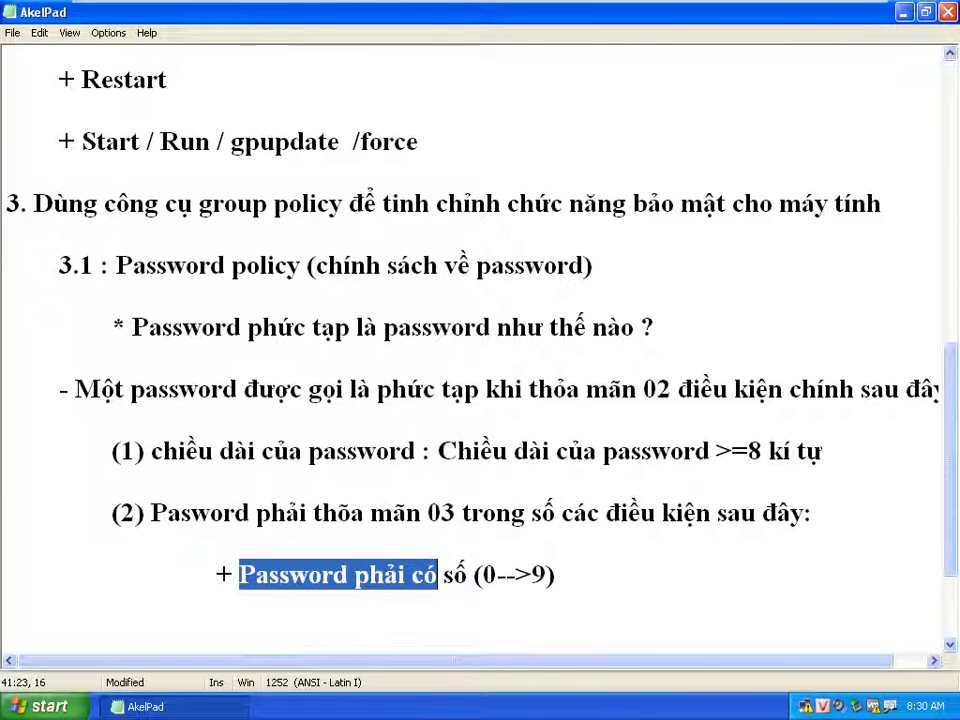
pyautogui.click(556, 575)
pyautogui.press('Return')
pyautogui.press('Return')
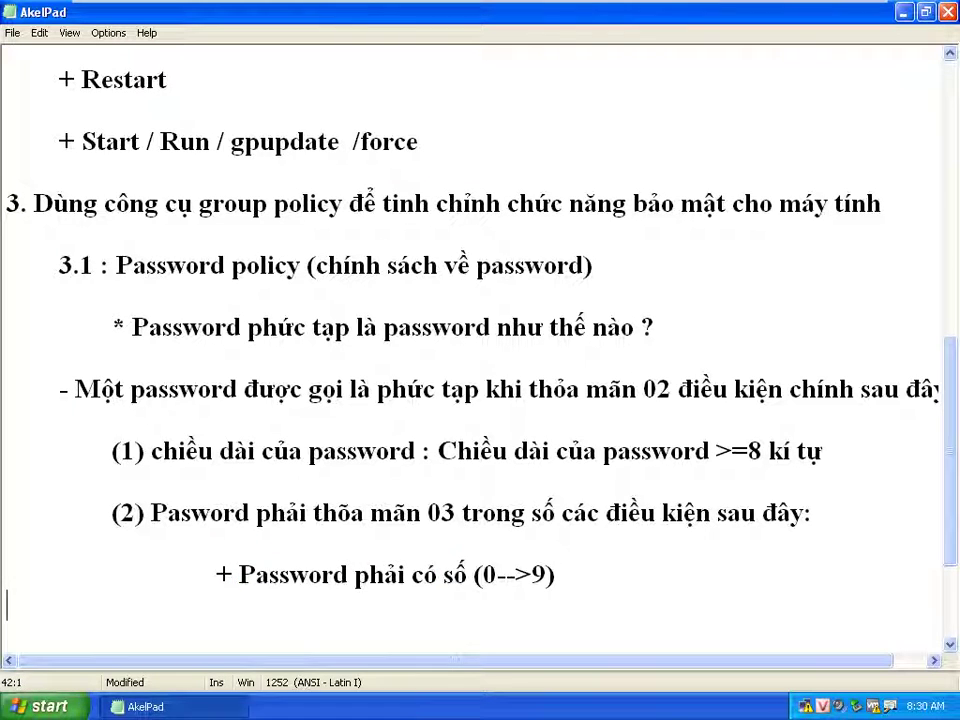
pyautogui.press('Tab')
pyautogui.press('Tab')
pyautogui.press('Tab')
pyautogui.press('Tab')
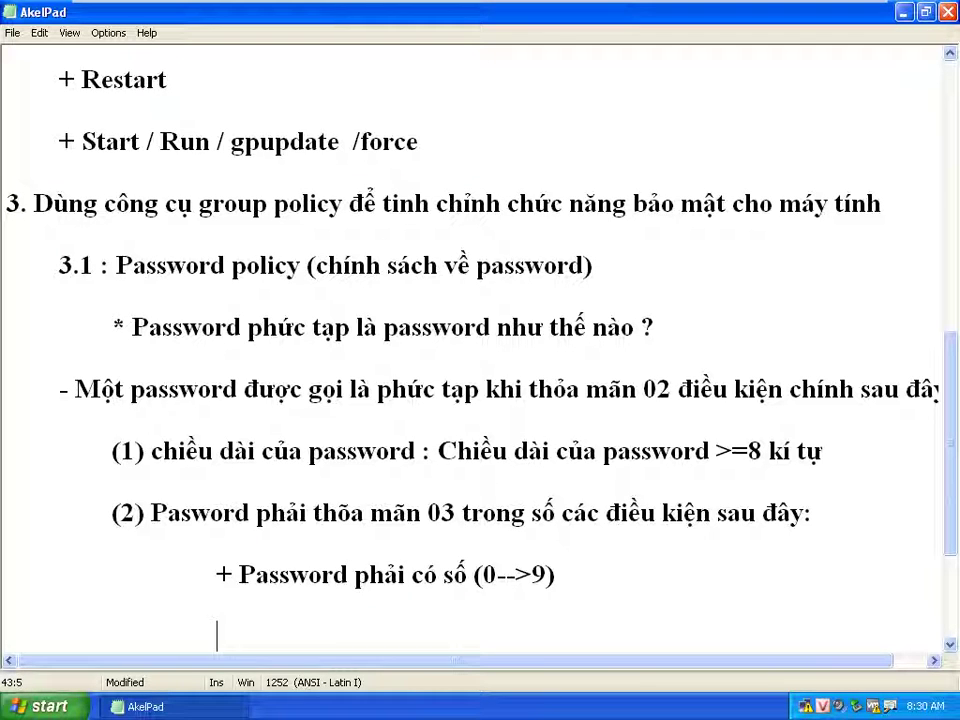
pyautogui.write('+')
pyautogui.hotkey('ctrl', 'v')
pyautogui.write('chữ thương')
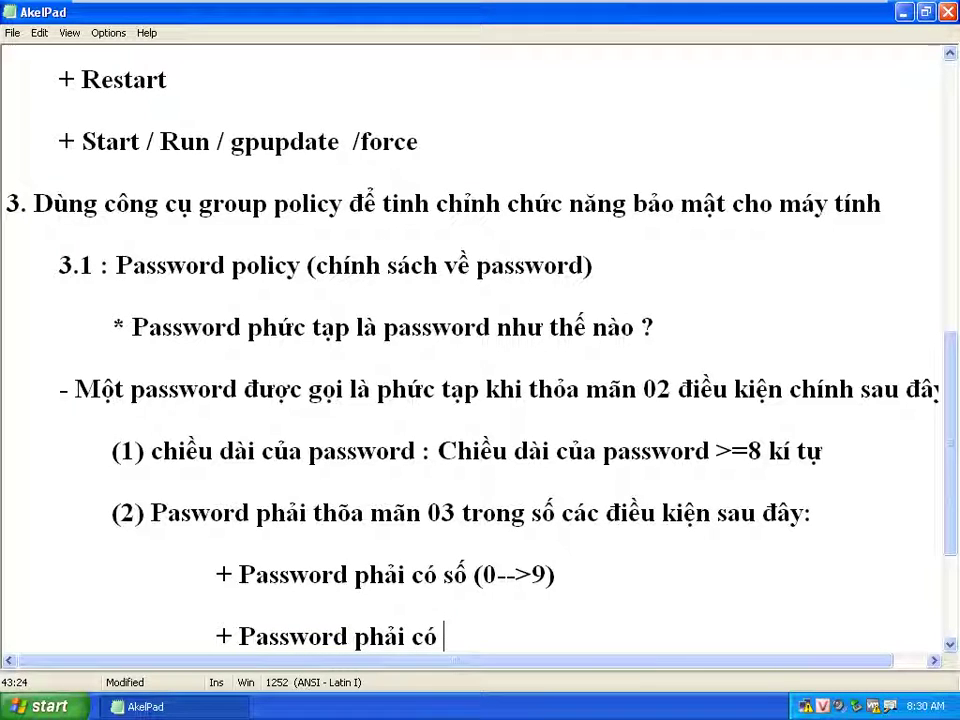
pyautogui.write('f (a--')
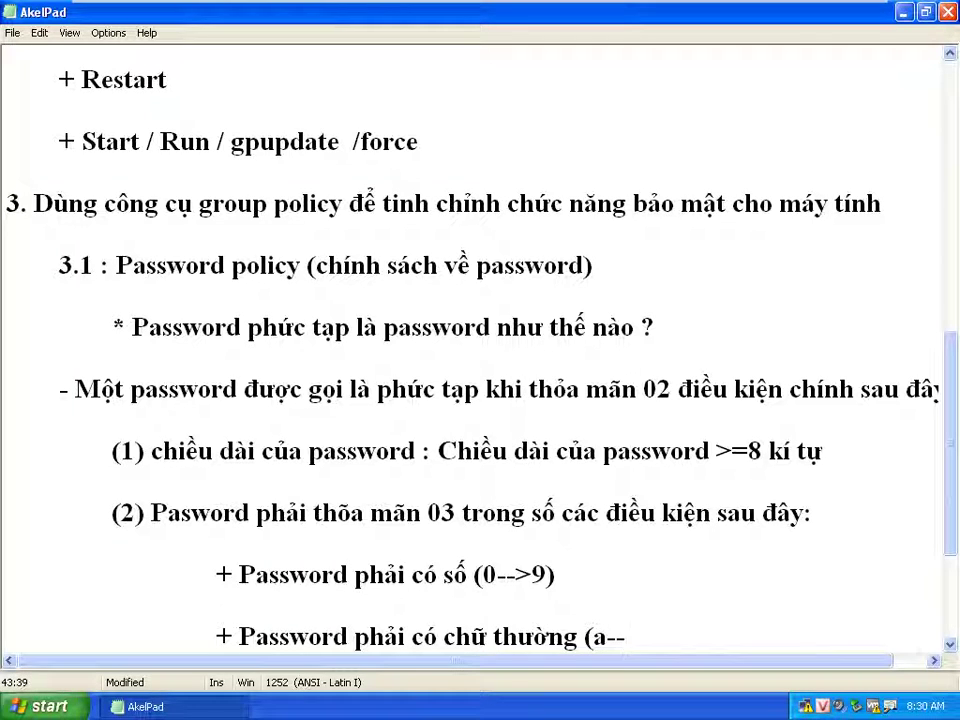
pyautogui.write('> z)')
pyautogui.scroll(-1, 475, 350)
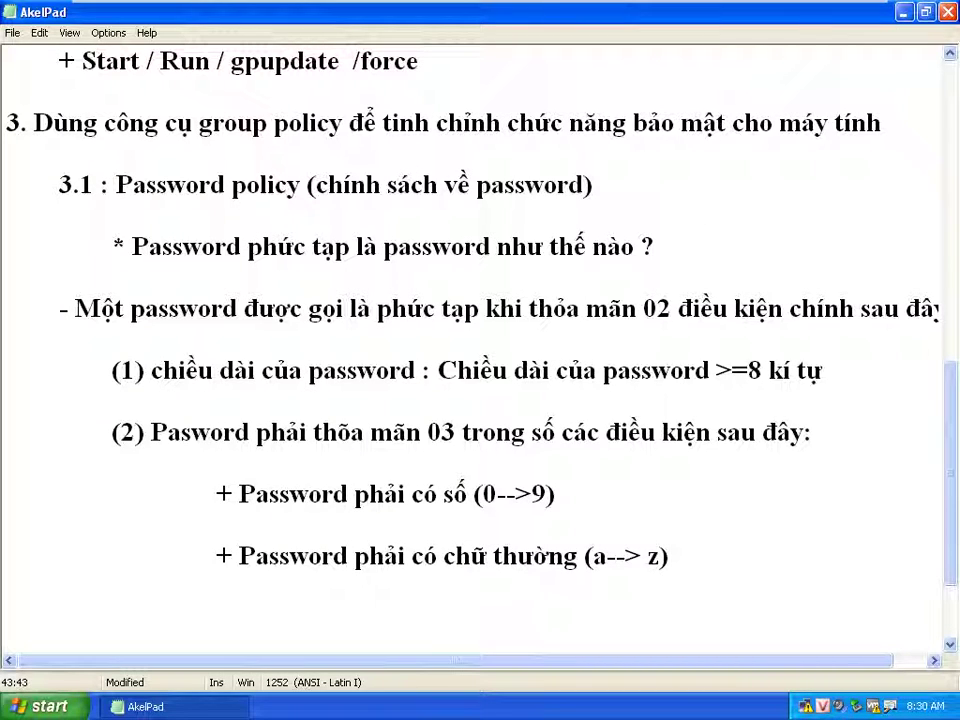
# Add the bullet '+ Password phải có chữ HOA (A-->Z)' under the lowercase rule
pyautogui.press('Return')
pyautogui.press('Return')
pyautogui.press('Tab')
pyautogui.press('Tab')
pyautogui.press('Tab')
pyautogui.press('Tab')
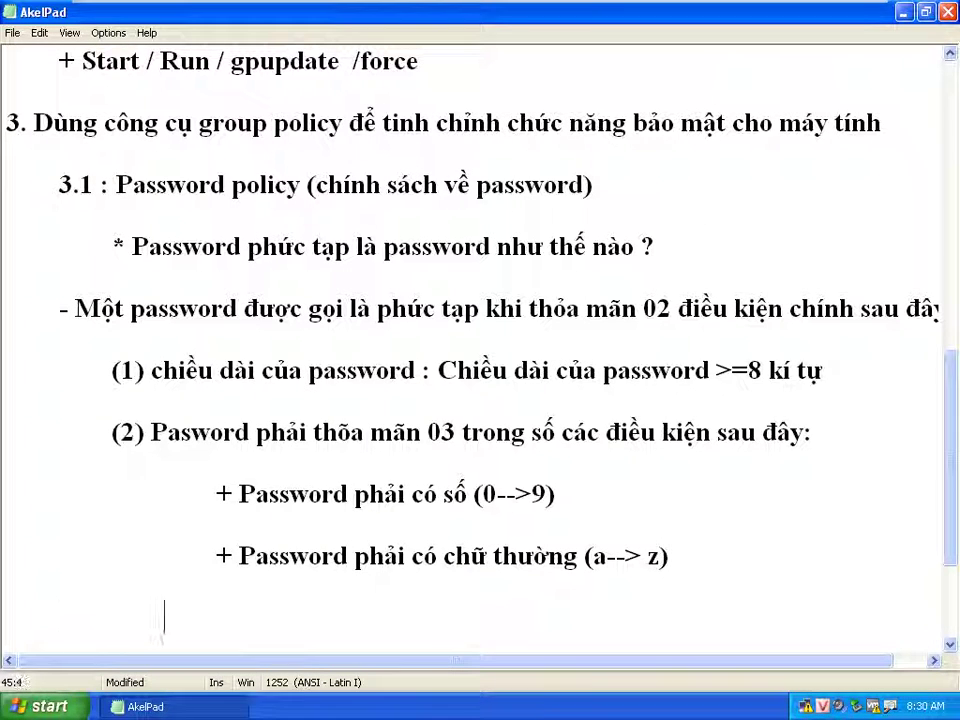
pyautogui.write('+ ')
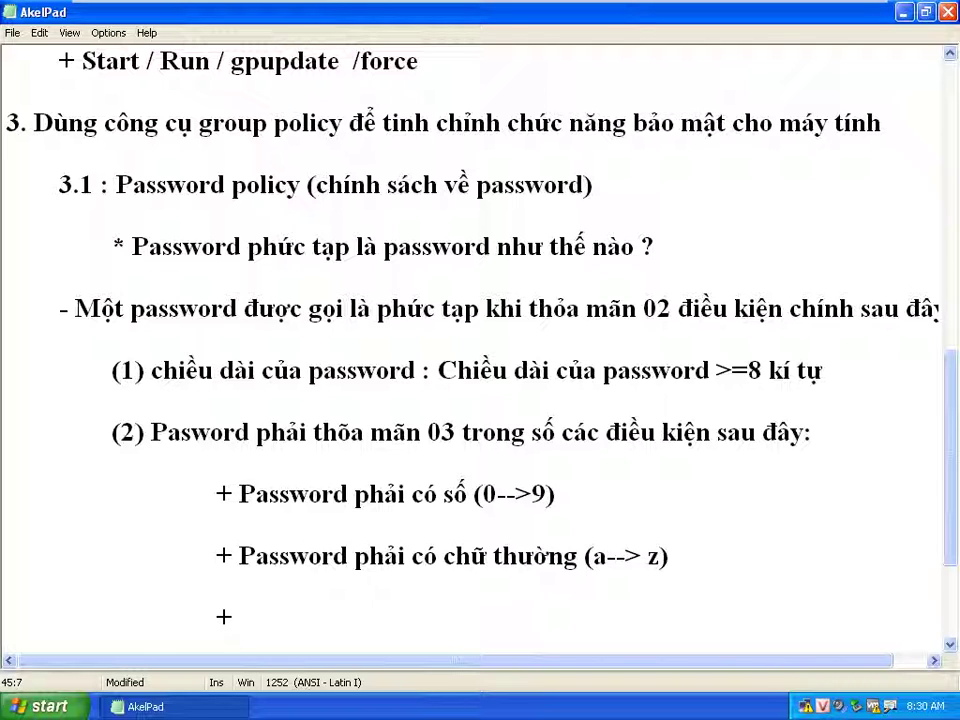
pyautogui.write('Password phải có chữ hoa')
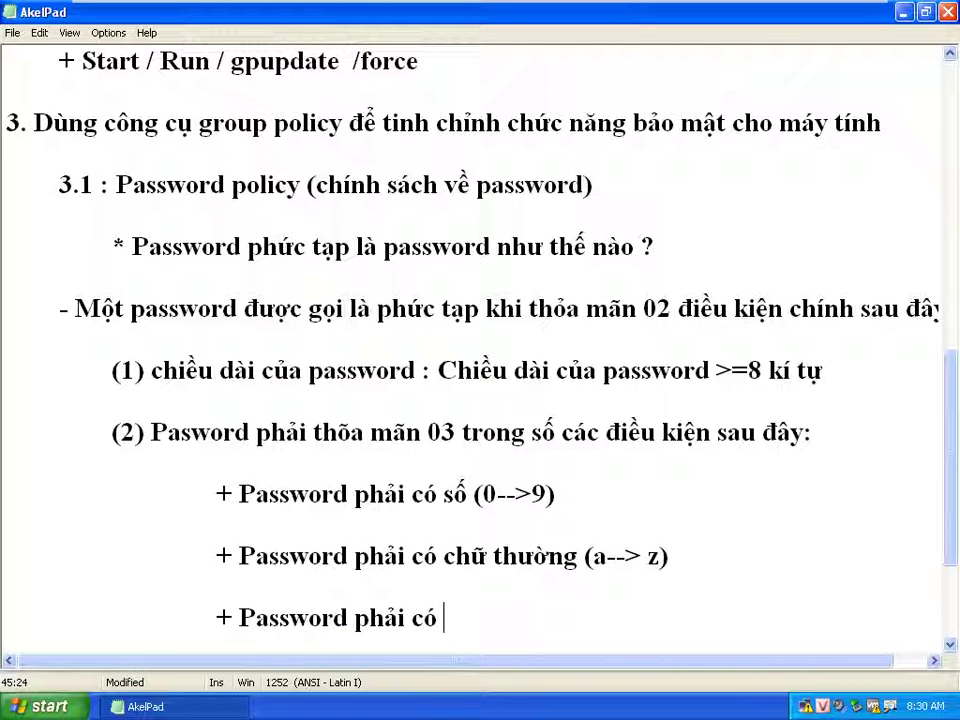
pyautogui.press('BackSpace')
pyautogui.press('BackSpace')
pyautogui.press('BackSpace')
pyautogui.write('HOA ')
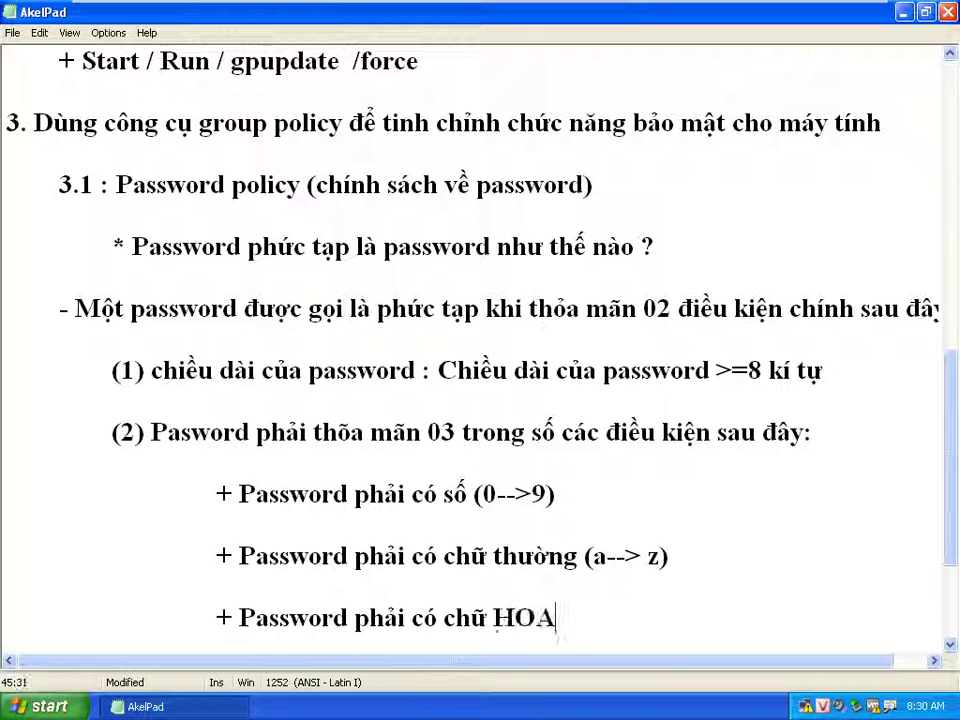
pyautogui.write('(A-->Z')
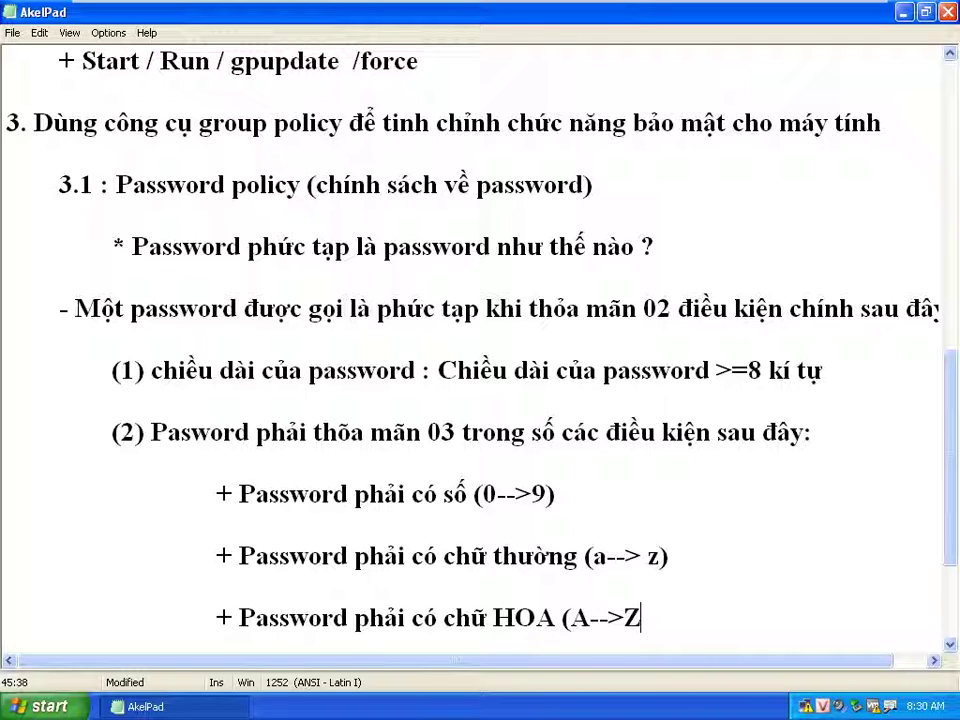
pyautogui.write(')')
pyautogui.press('Return')
pyautogui.press('Return')
# Add the bullet '+ Password phải có kí tự đặc biệt (!,@,#,$,%...)' under condition (2)
pyautogui.press('Tab')
pyautogui.press('Tab')
pyautogui.press('Tab')
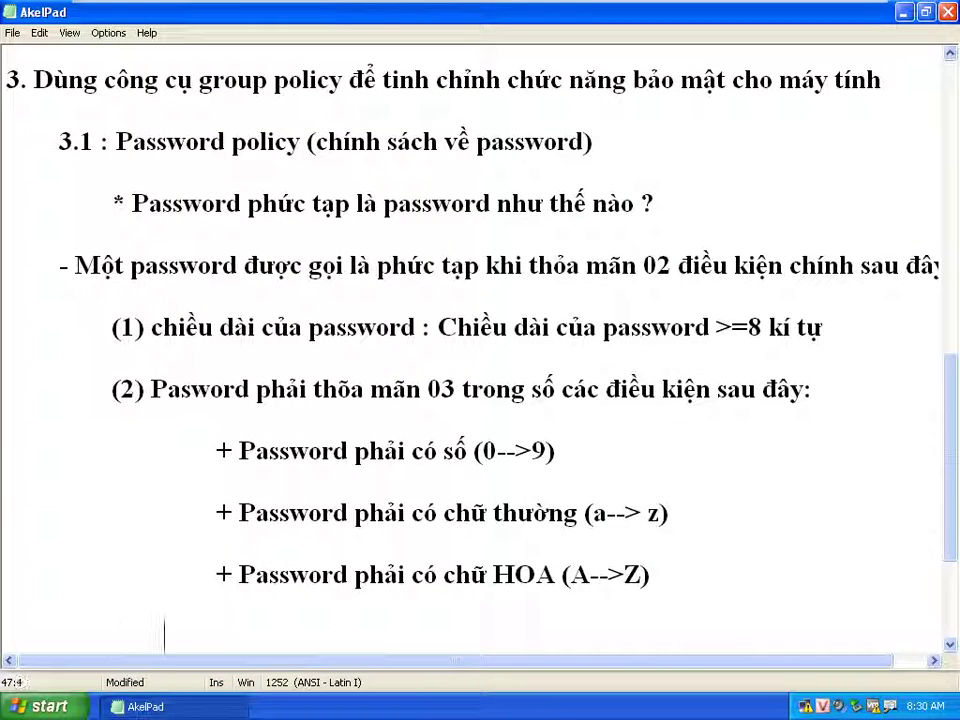
pyautogui.write('+ Password phải có')
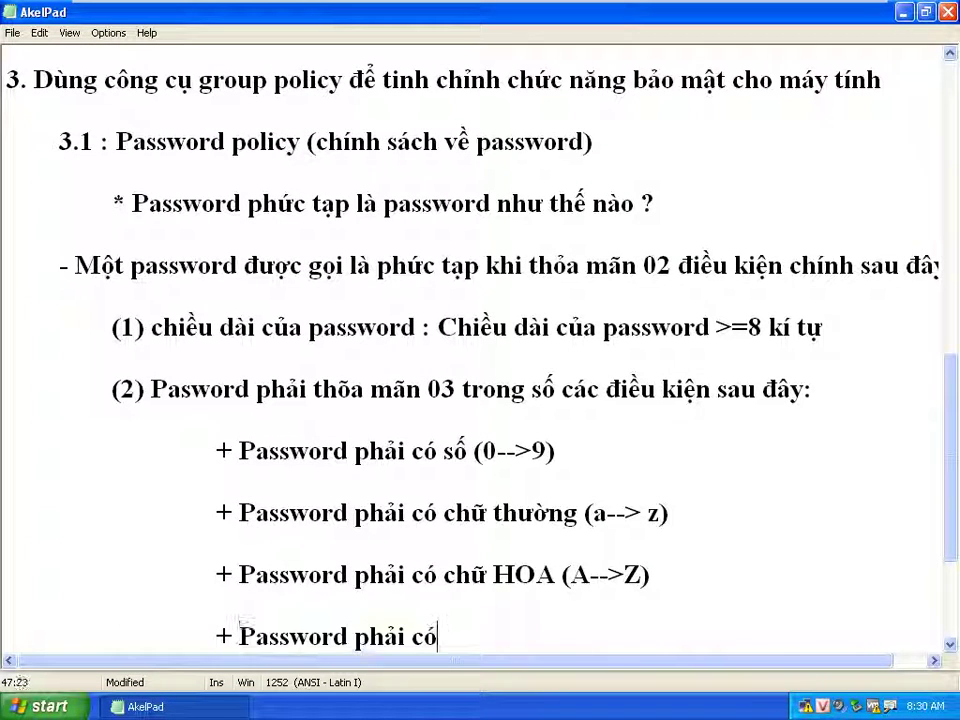
pyautogui.write(' k ')
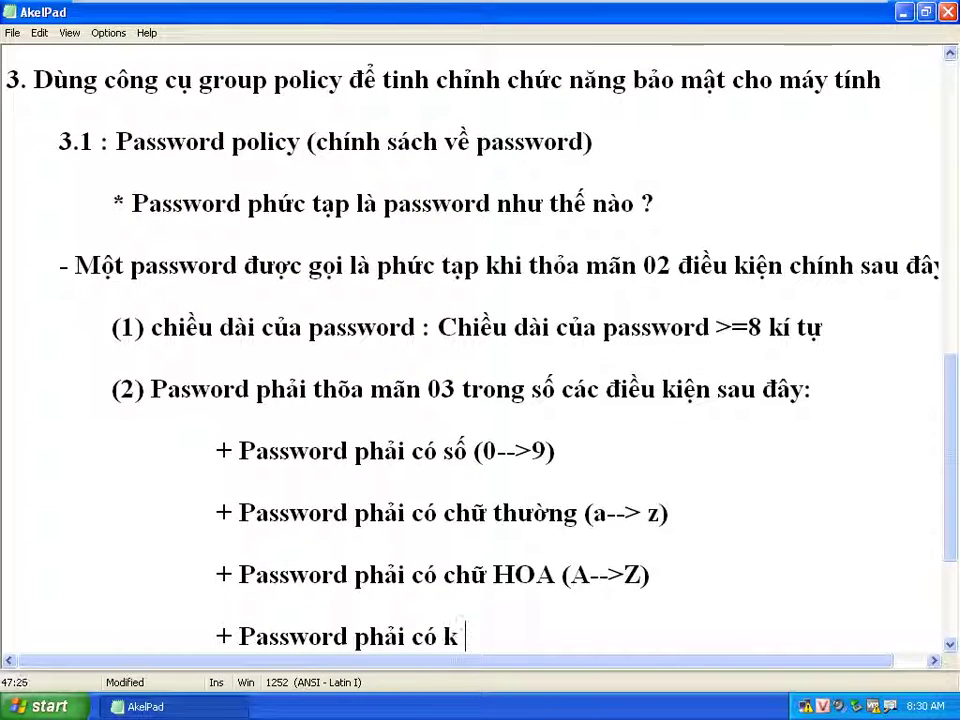
pyautogui.write('í tự đặc biê')
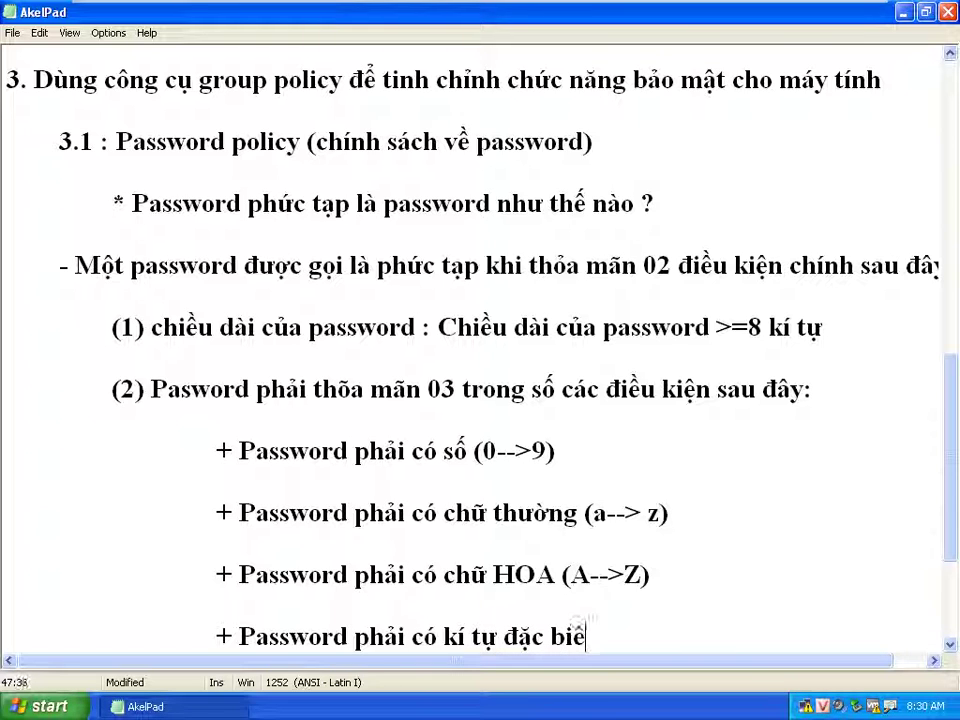
pyautogui.press('BackSpace')
pyautogui.write('ệt')
pyautogui.scroll(-1, 480, 350)
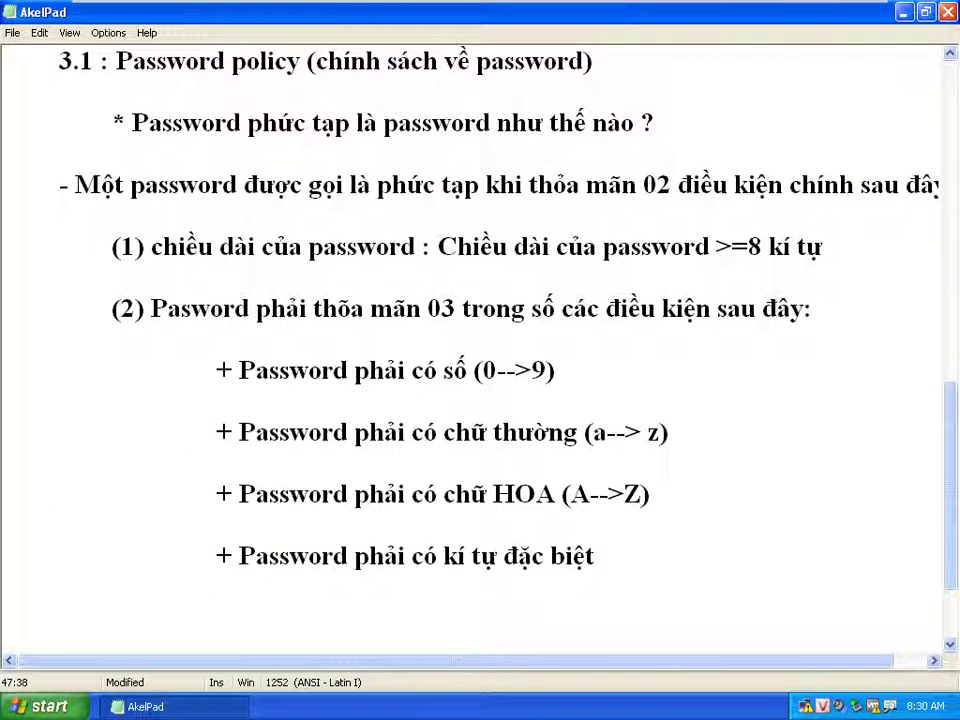
pyautogui.write('(!,@')
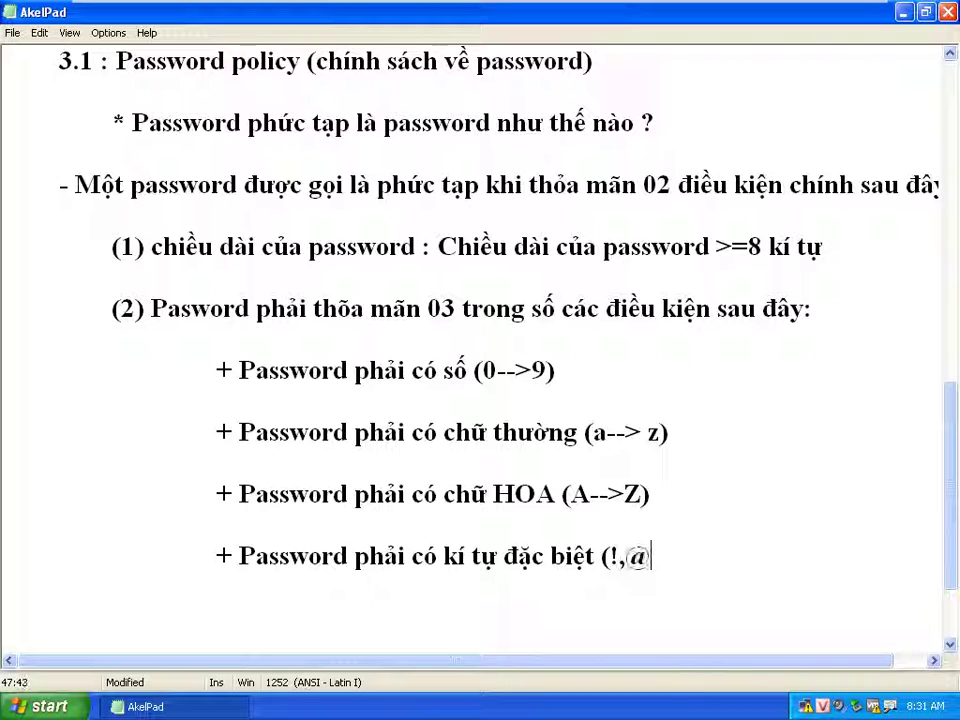
pyautogui.write(',#')
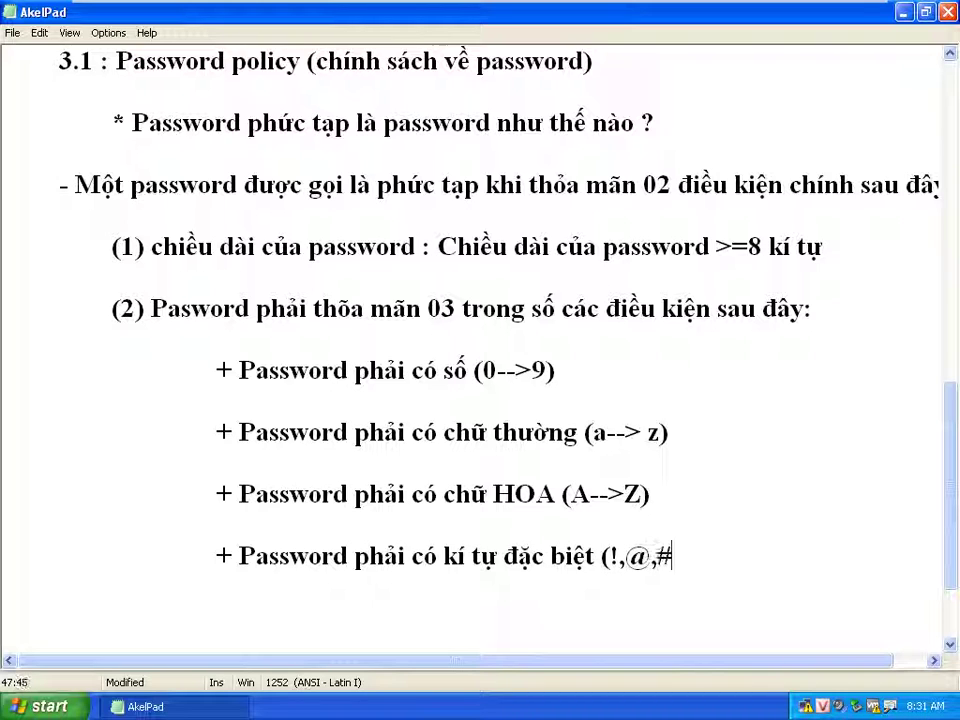
pyautogui.write(',$')
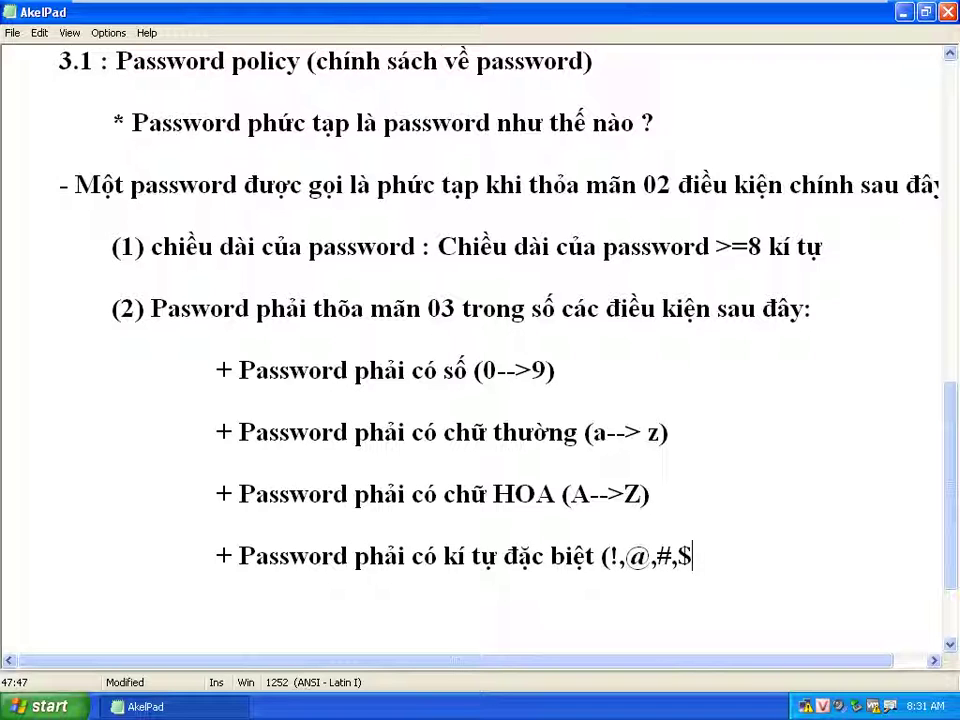
pyautogui.write(',%...)')
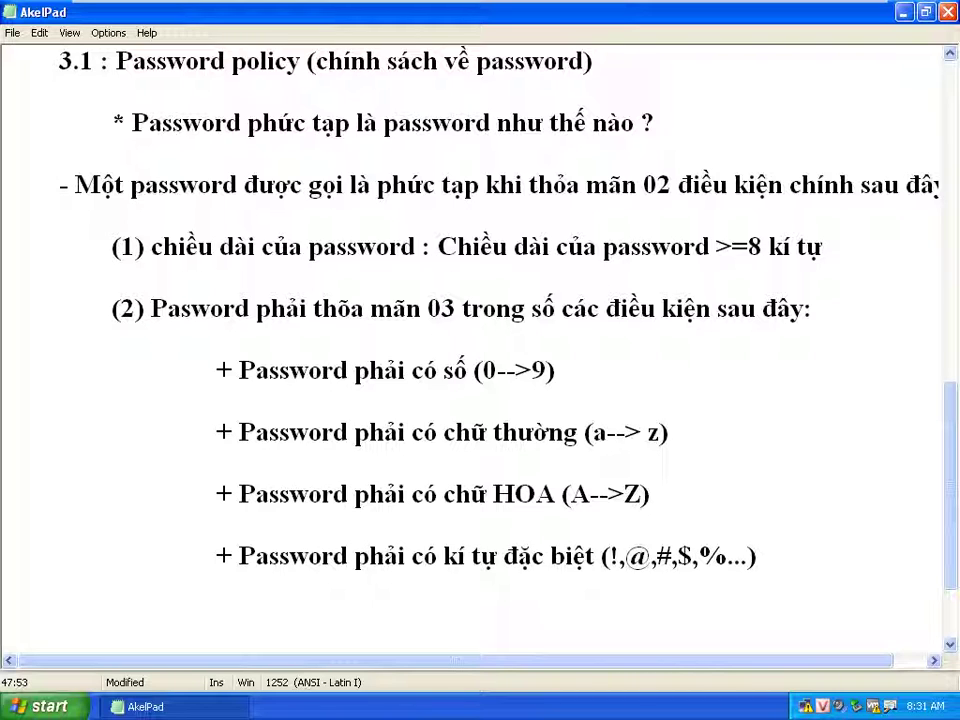
# Add the bullet '+ Password phải có khoảng trắng' and leave blank lines below the list
pyautogui.press('Return')
pyautogui.press('Return')
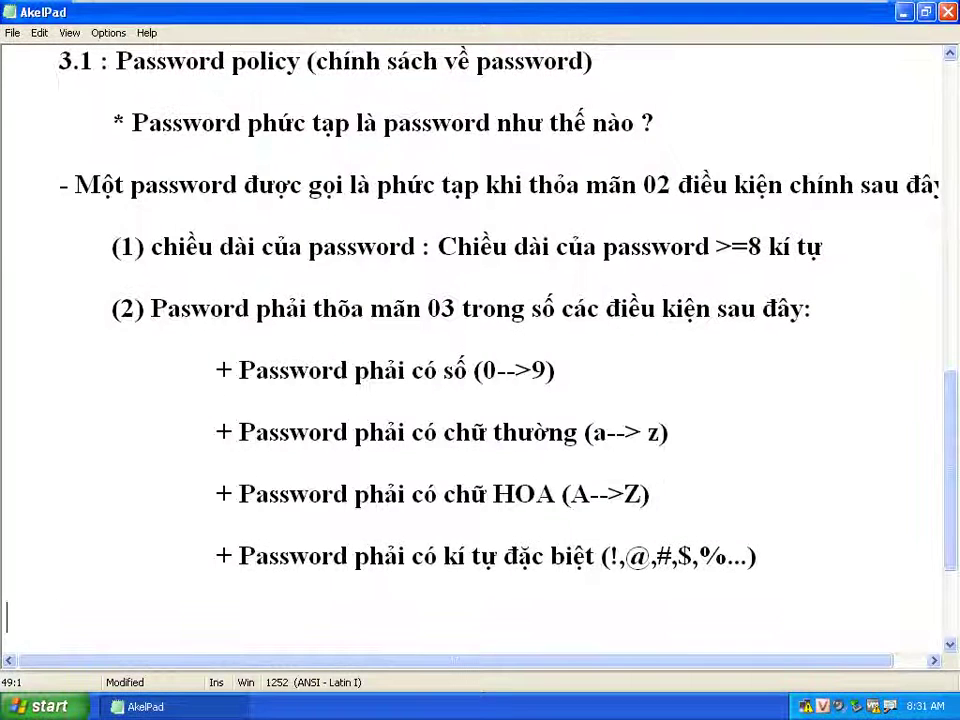
pyautogui.press('Tab')
pyautogui.press('Tab')
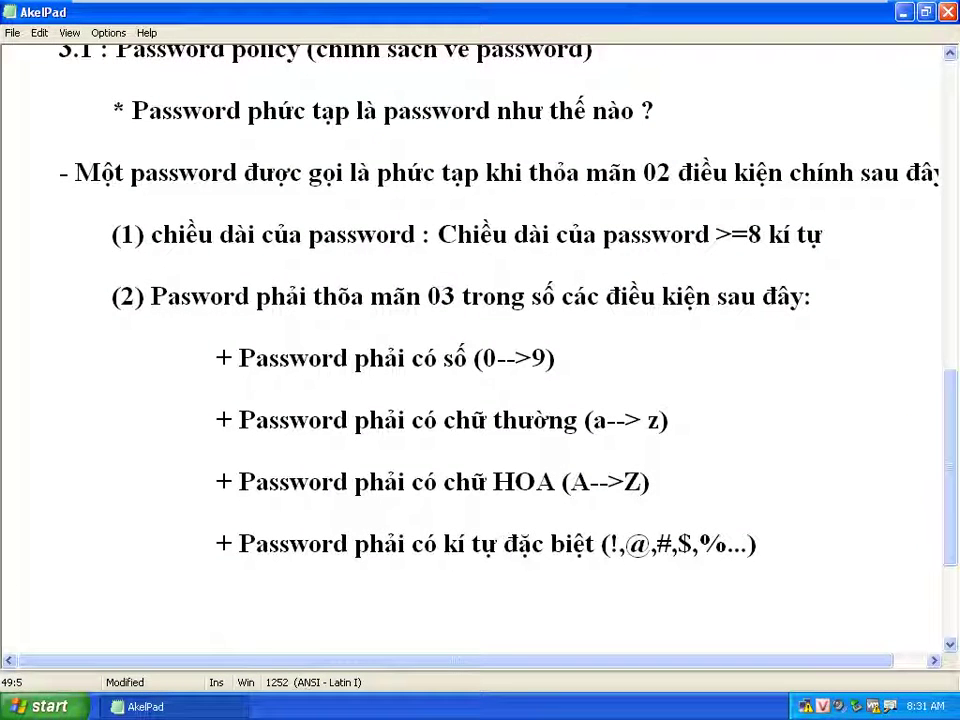
pyautogui.write('+ Password phải có')
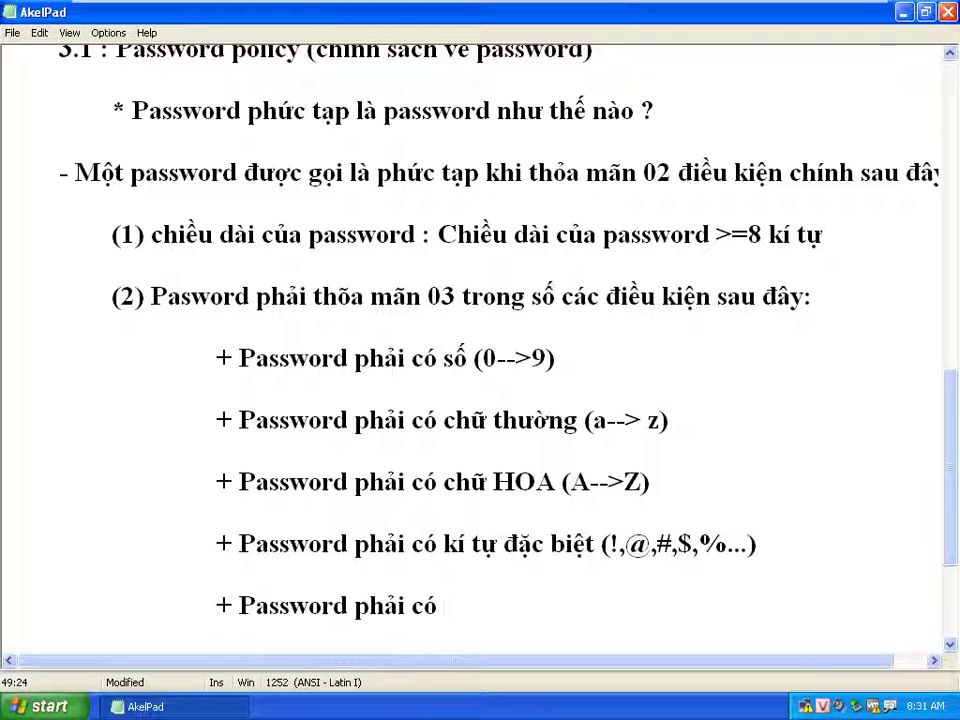
pyautogui.click(8, 575)
pyautogui.write('khoa')
pyautogui.press('BackSpace')
pyautogui.press('BackSpace')
pyautogui.press('BackSpace')
pyautogui.press('BackSpace')
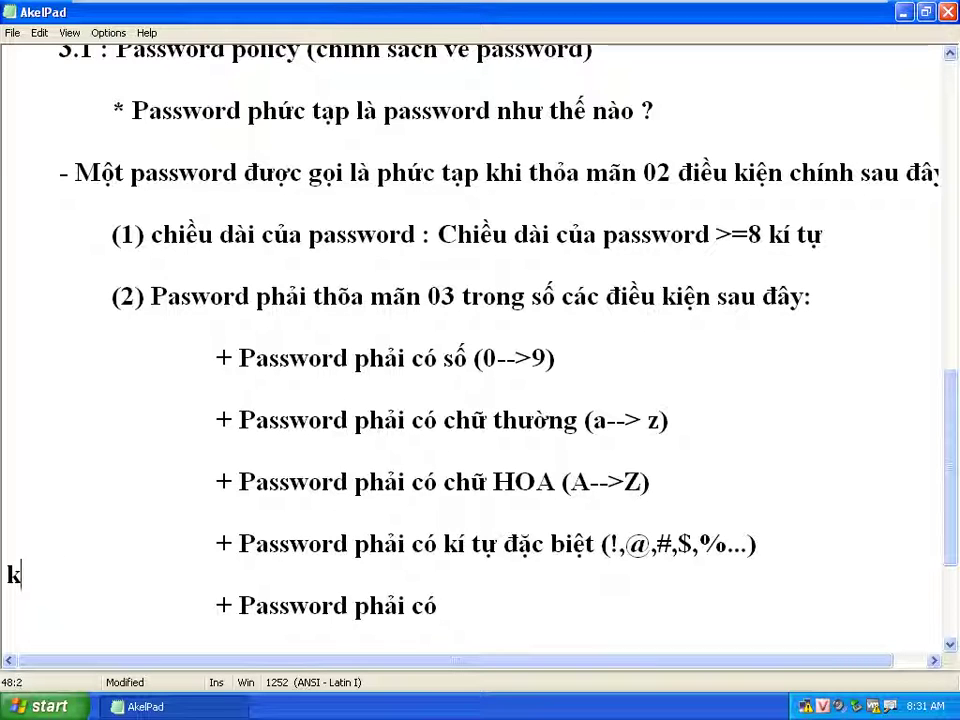
pyautogui.click(536, 600)
pyautogui.write('k')
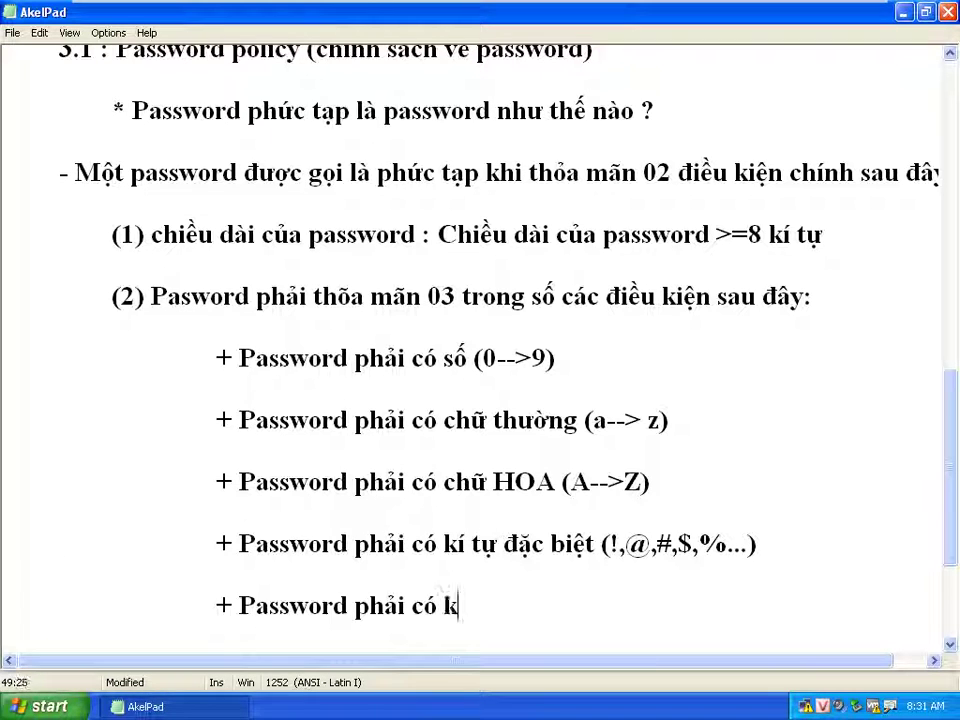
pyautogui.write('hoangr trawngs')
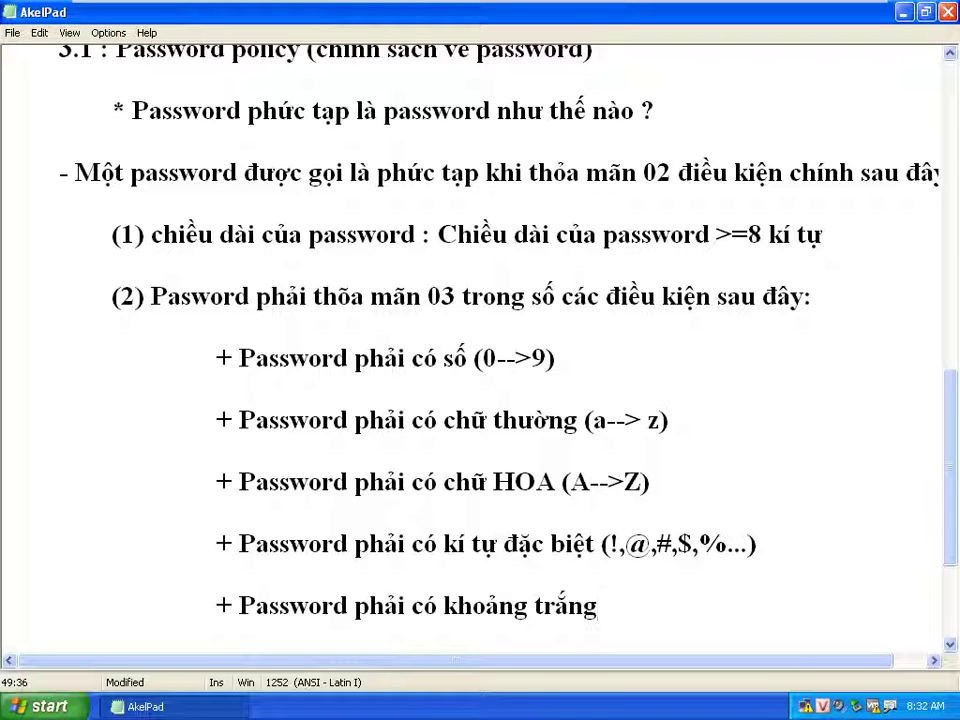
pyautogui.press('Return')
pyautogui.press('Return')
pyautogui.press('Return')
pyautogui.press('Return')
pyautogui.press('Return')
pyautogui.press('Return')
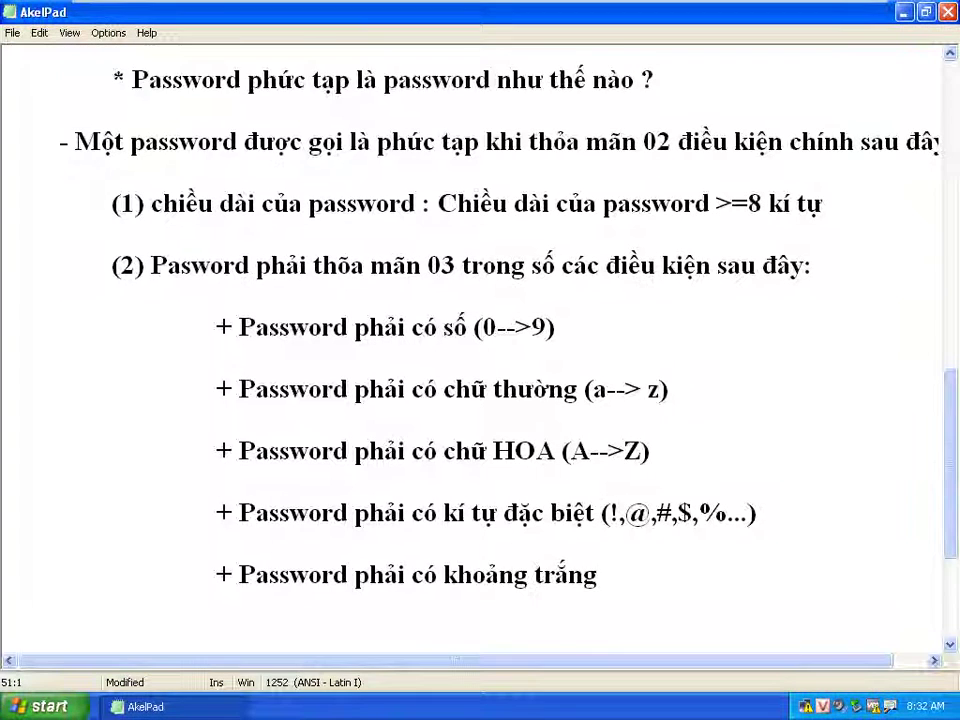
pyautogui.press('Up')
pyautogui.press('Up')
pyautogui.press('Up')
pyautogui.press('Up')
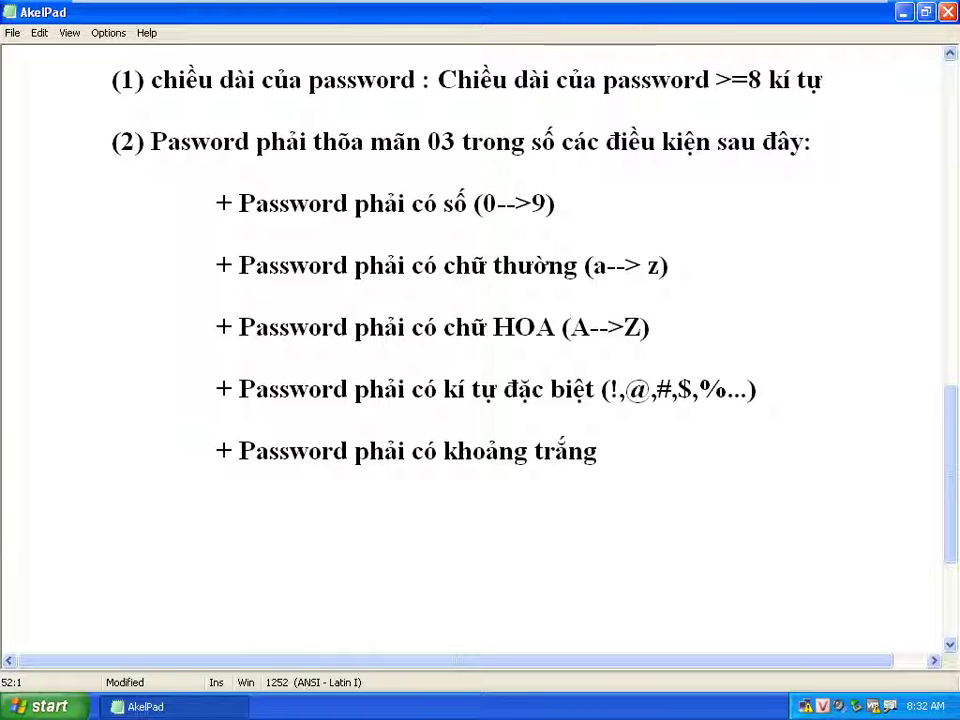
pyautogui.write('VD:')
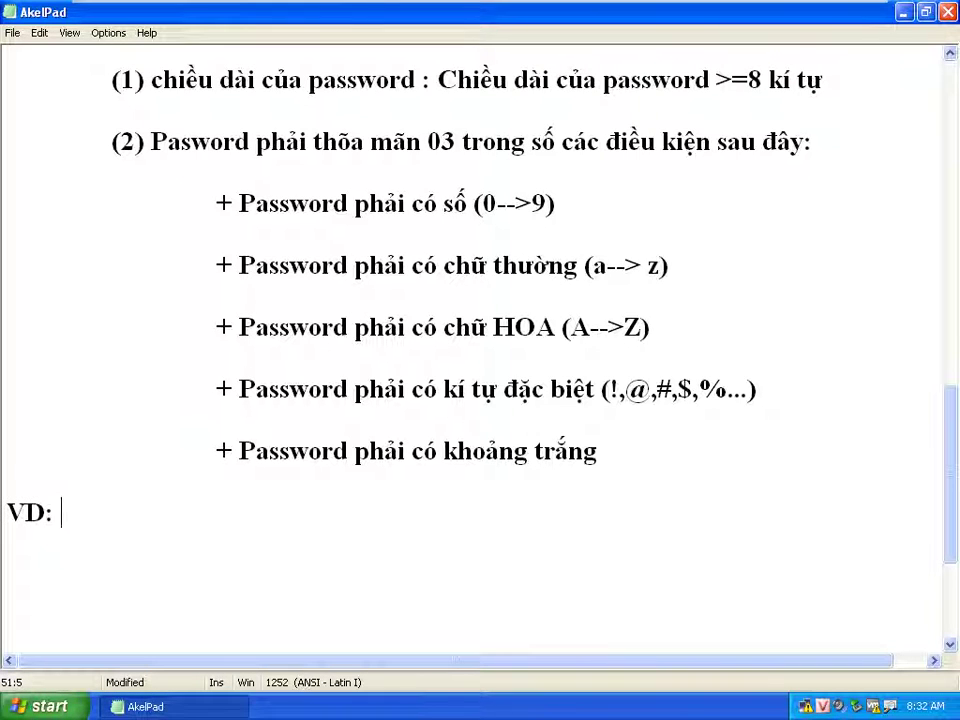
pyautogui.press('Tab')
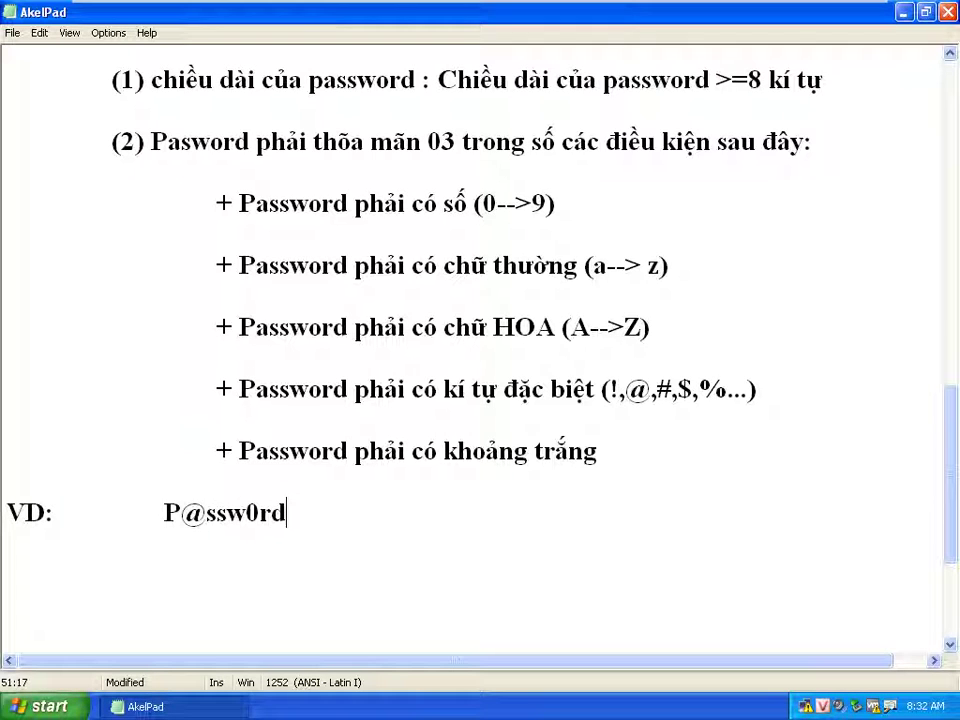
pyautogui.hotkey('ctrl', 'shift', 'Left')
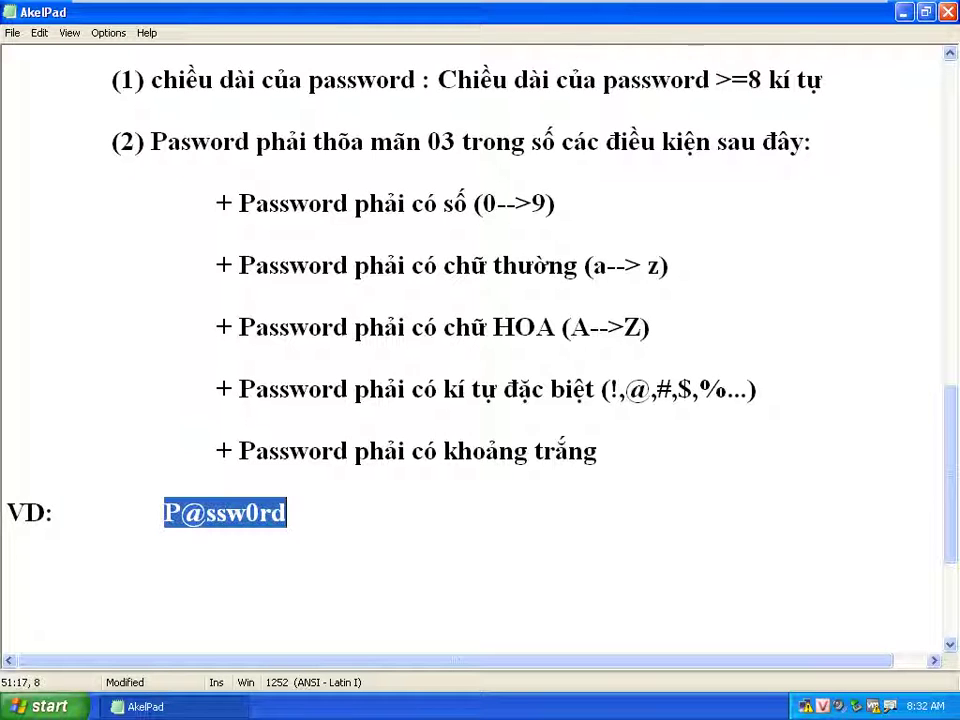
pyautogui.press('Right')
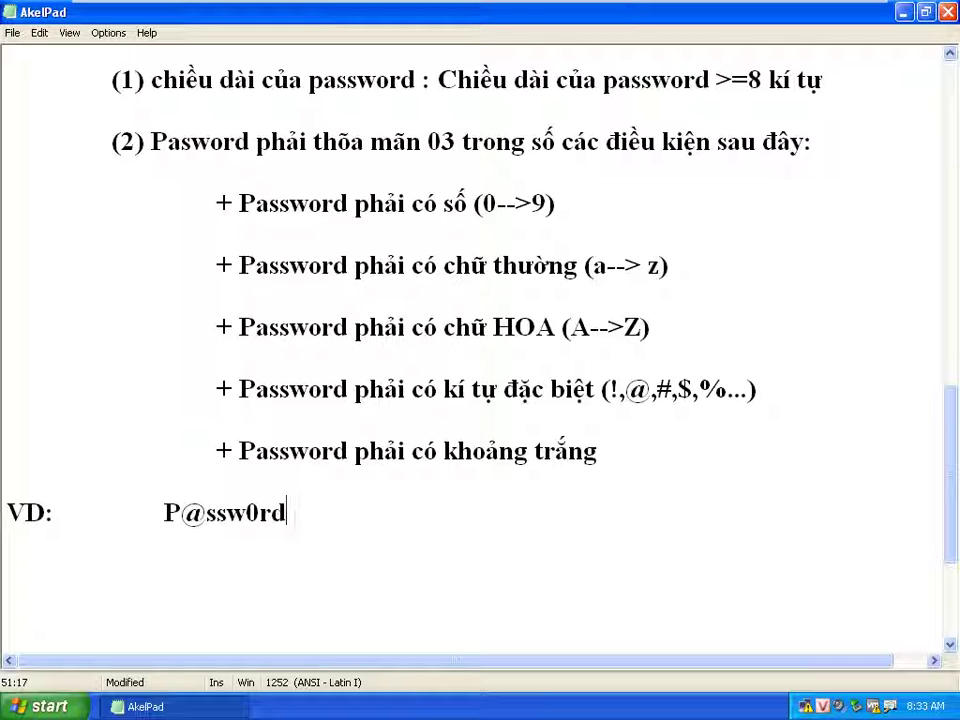
pyautogui.press('super')
# Launch gpedit.msc from the Run box and maximize the Group Policy editor
pyautogui.press('r')
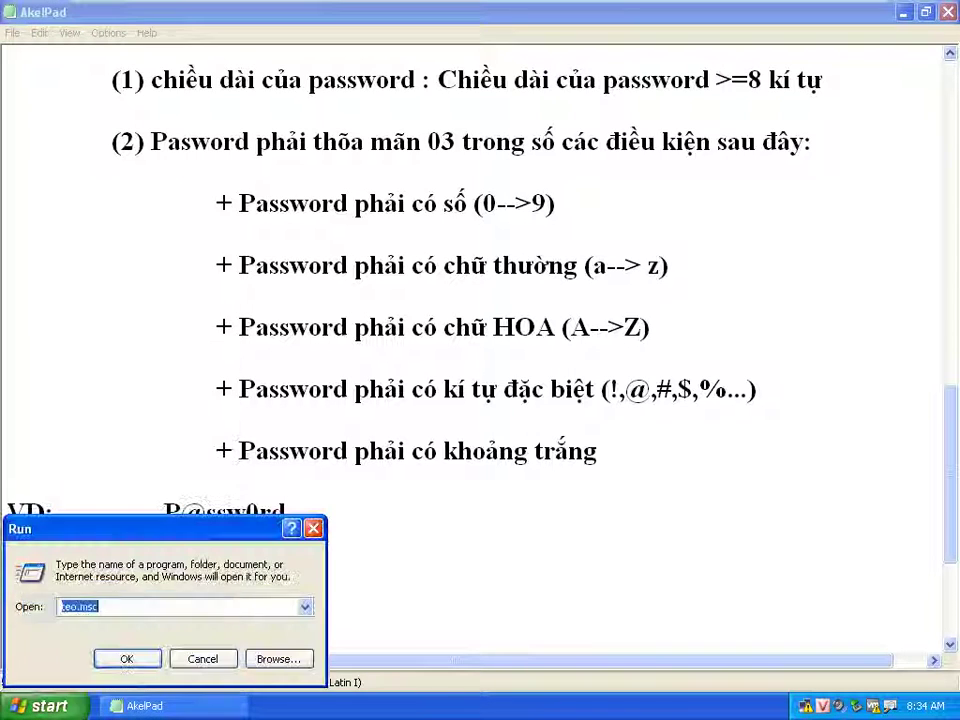
pyautogui.press('Return')
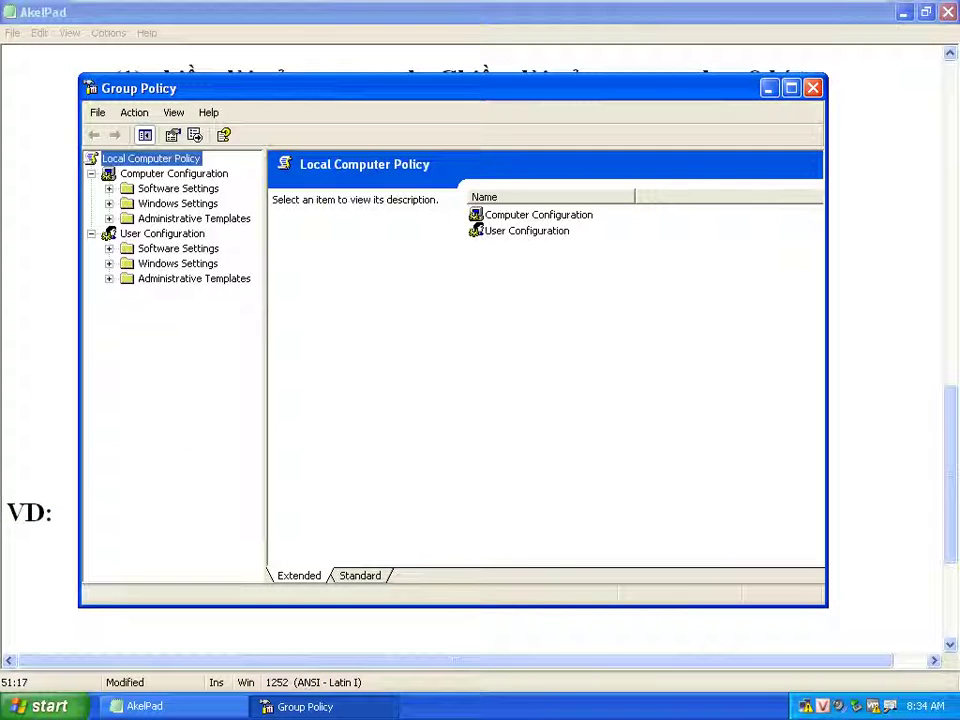
pyautogui.hotkey('alt', 'space')
pyautogui.press('x')
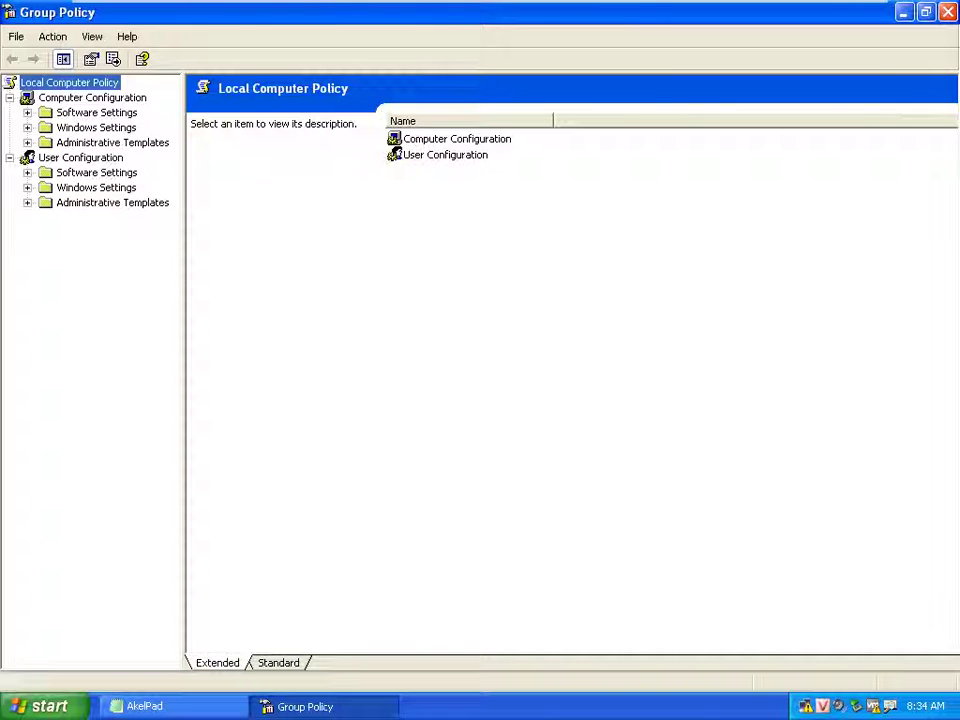
# Widen the tree pane and expand Security Settings > Account Policies > Password Policy
pyautogui.moveTo(183, 360); pyautogui.dragTo(256, 360)
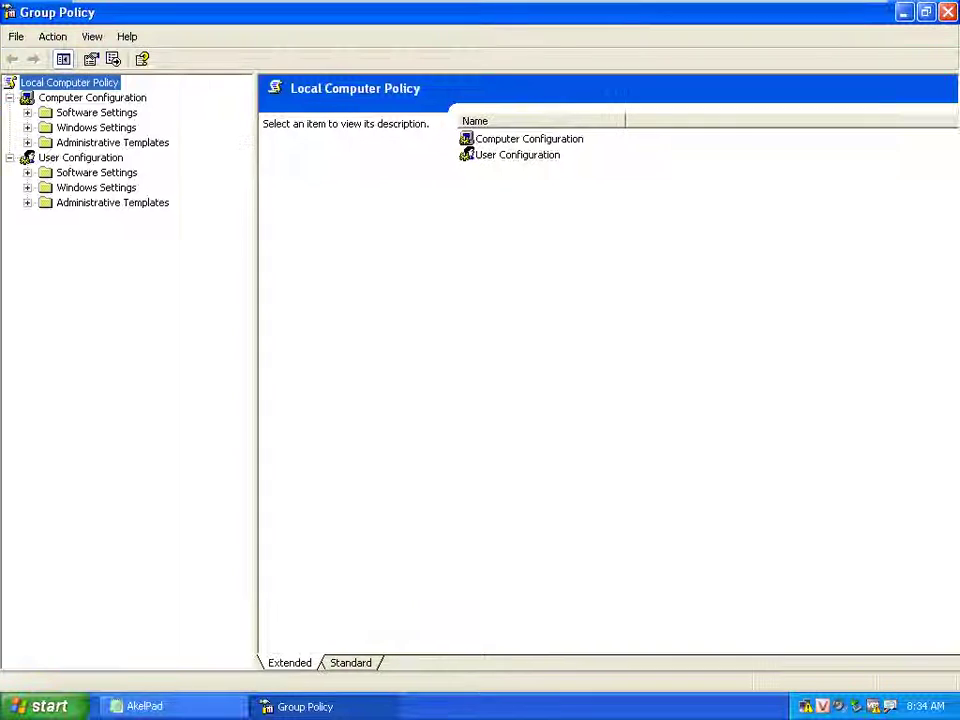
pyautogui.click(27, 127)
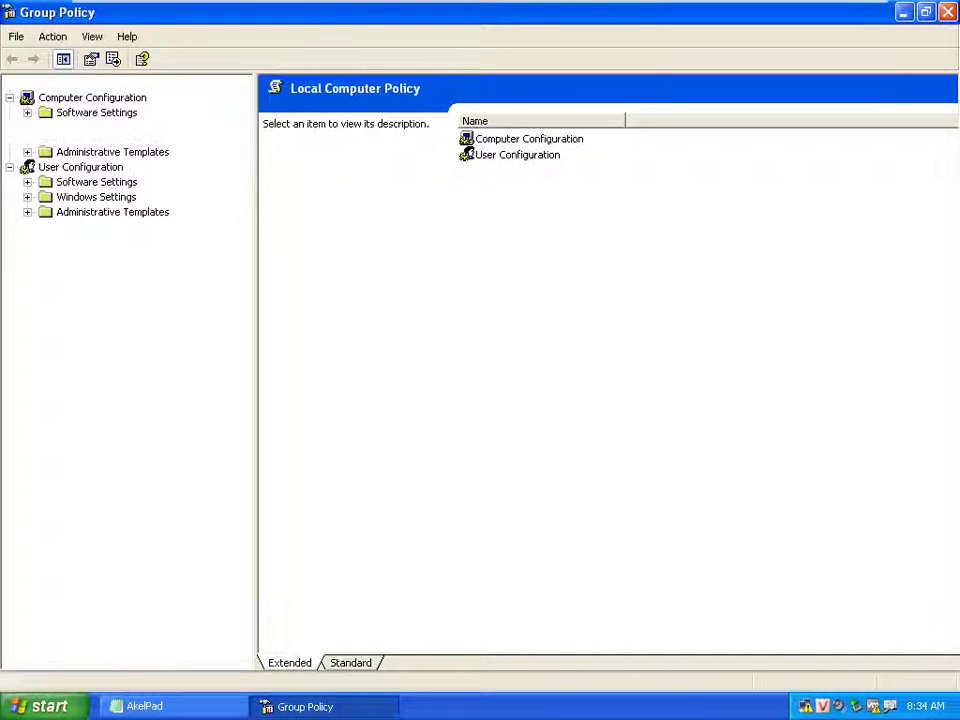
pyautogui.click(45, 157)
pyautogui.click(127, 172)
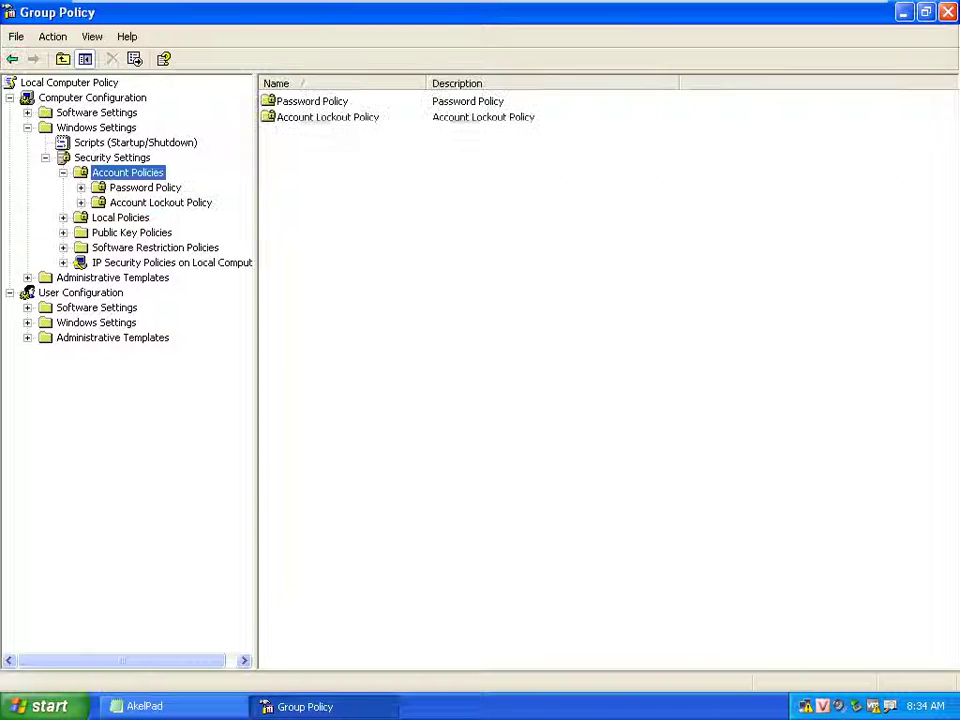
pyautogui.click(145, 187)
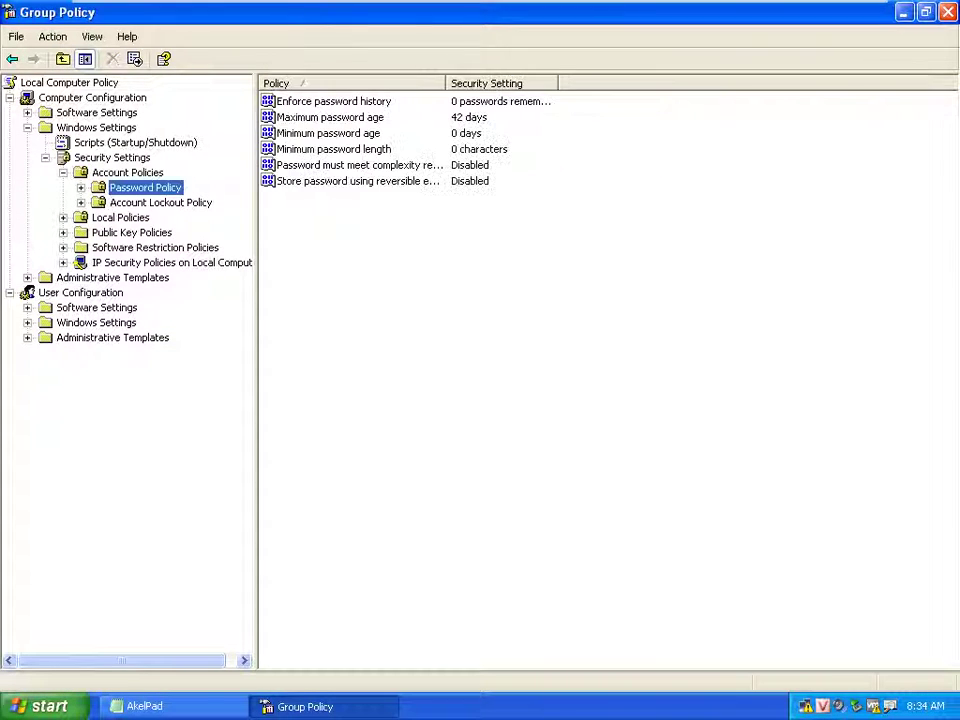
# Autofit the Policy column to show full names and select Minimum password length
pyautogui.doubleClick(446, 83)
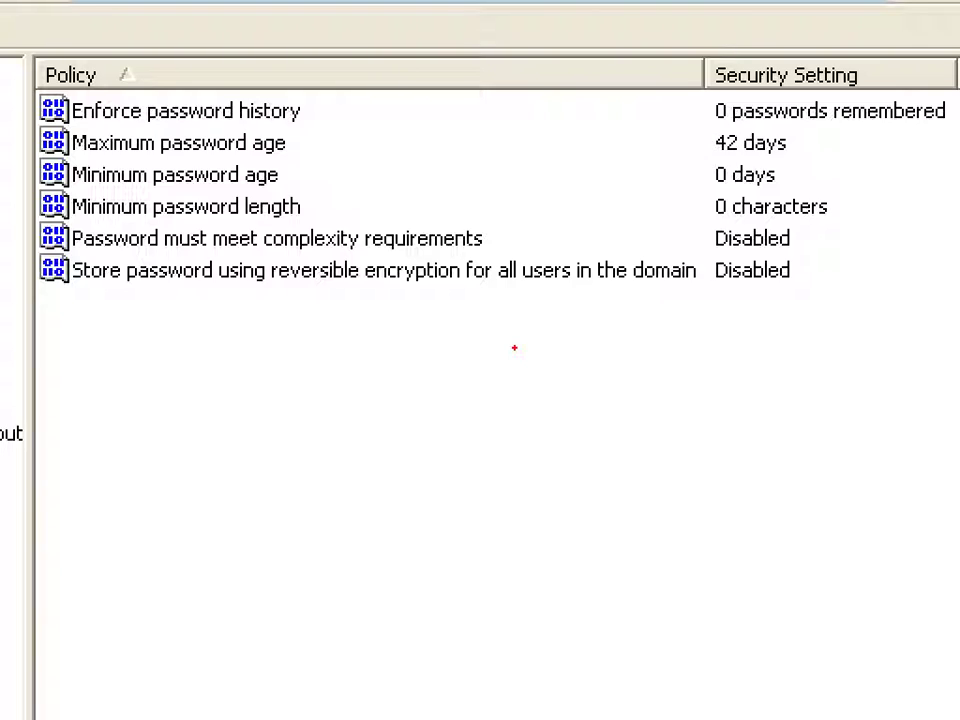
pyautogui.click(184, 206)
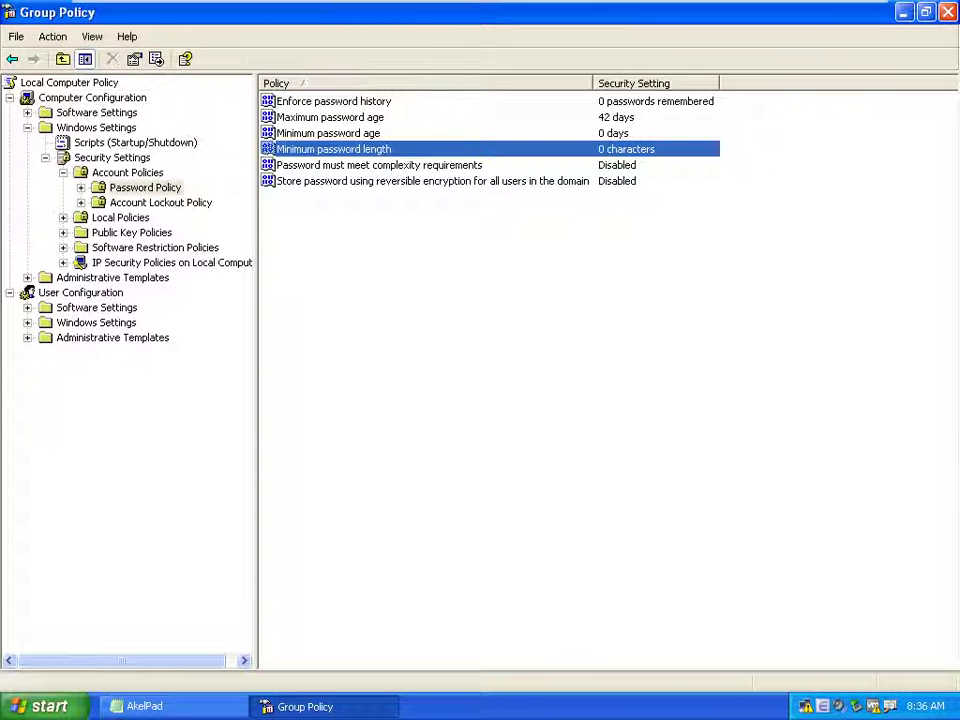
# Set Minimum password length to 8 characters
pyautogui.press('Return')
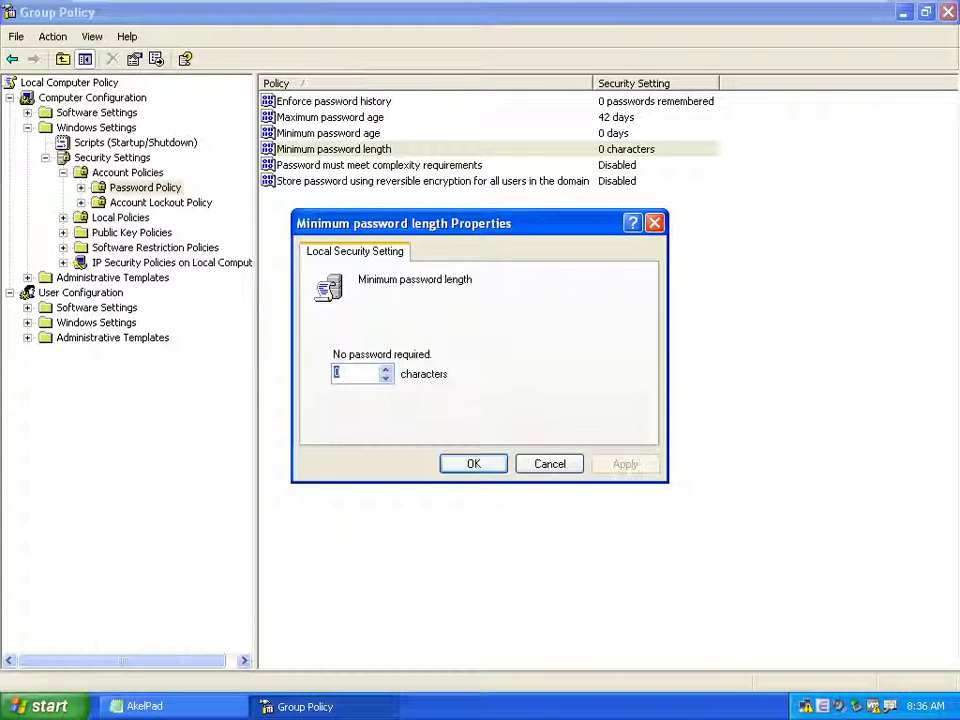
pyautogui.write('8')
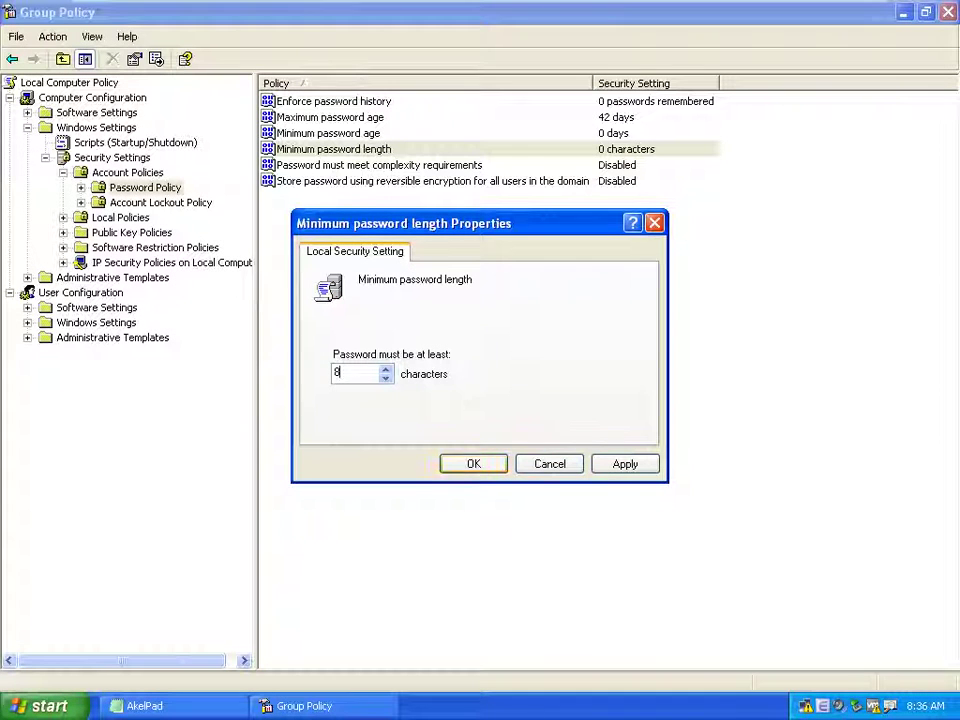
pyautogui.press('Return')
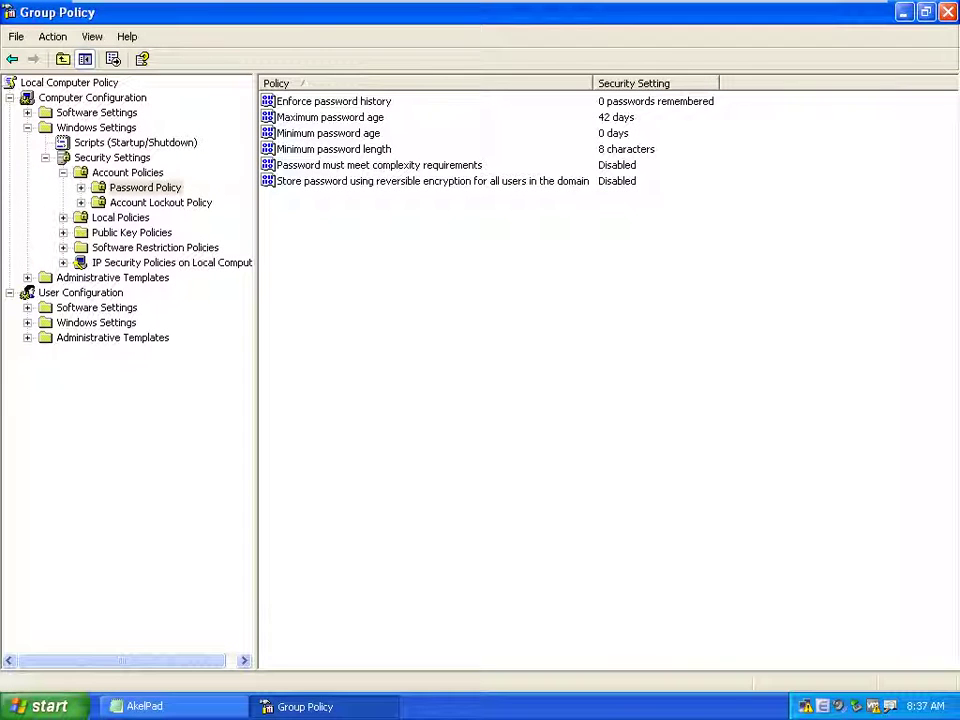
# Enable 'Password must meet complexity requirements' and close the Group Policy editor
pyautogui.doubleClick(280, 330)
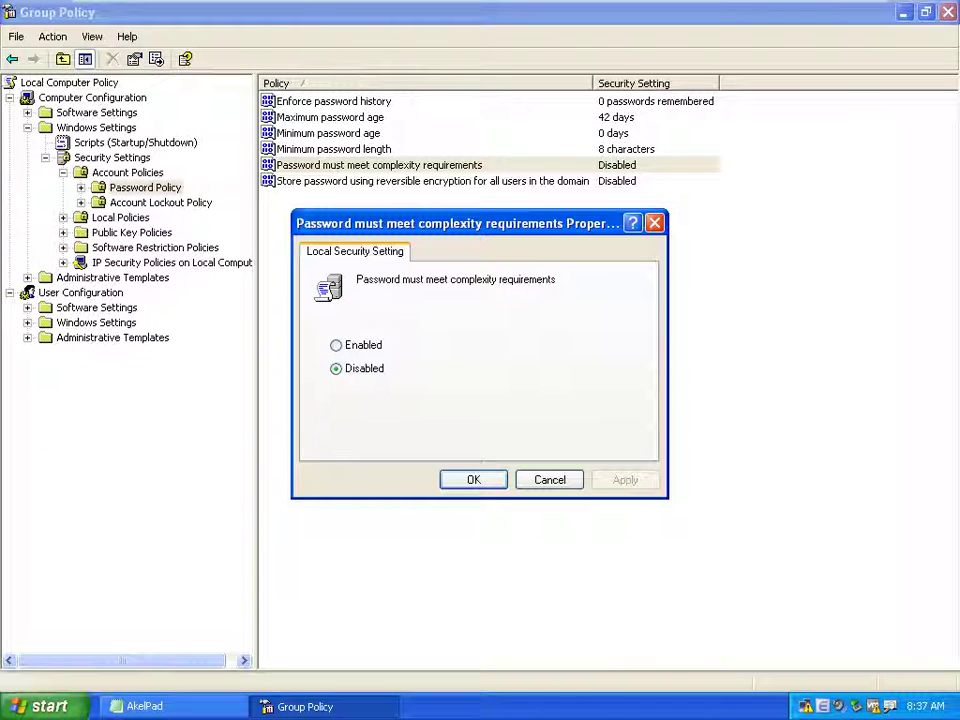
pyautogui.click(431, 344)
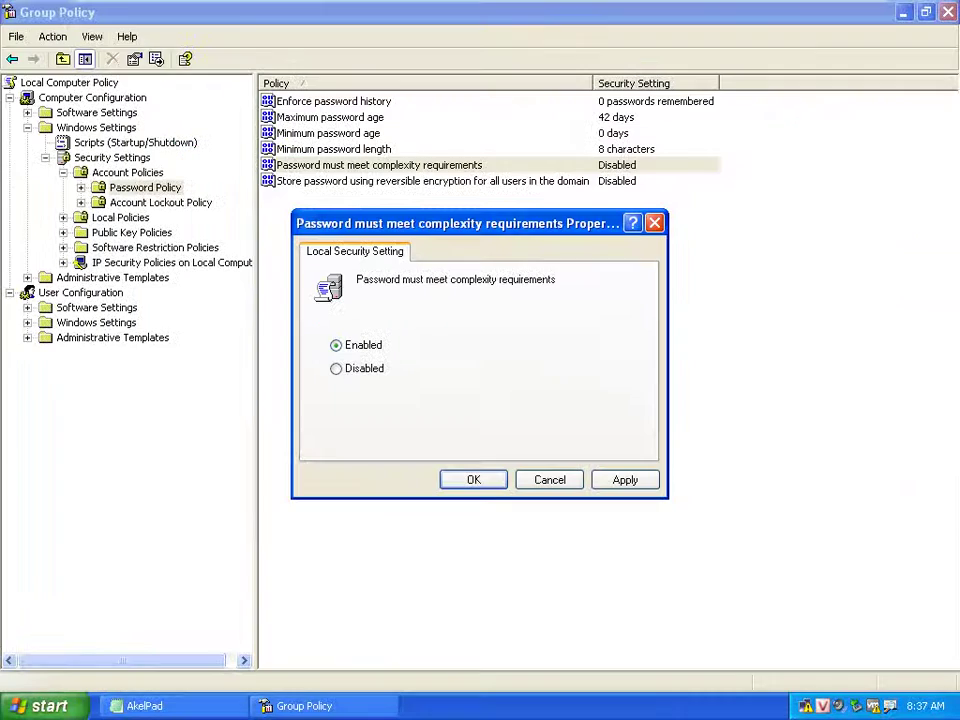
pyautogui.click(537, 620)
pyautogui.hotkey('alt', 'F4')
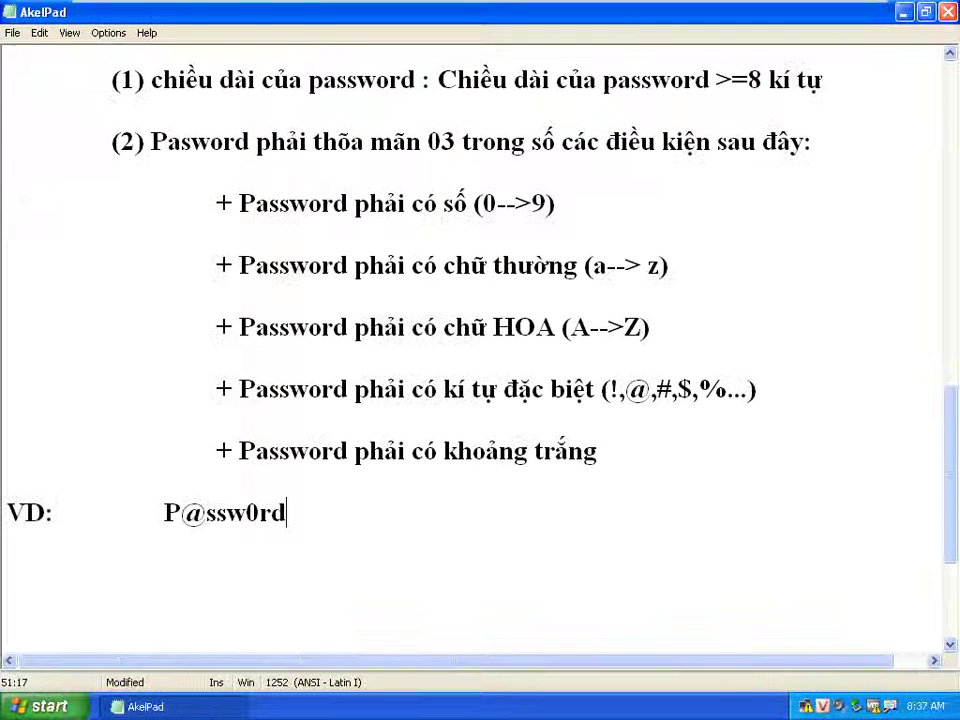
# Minimize AkelPad to show the desktop and refresh the desktop twice
pyautogui.press('super+d')
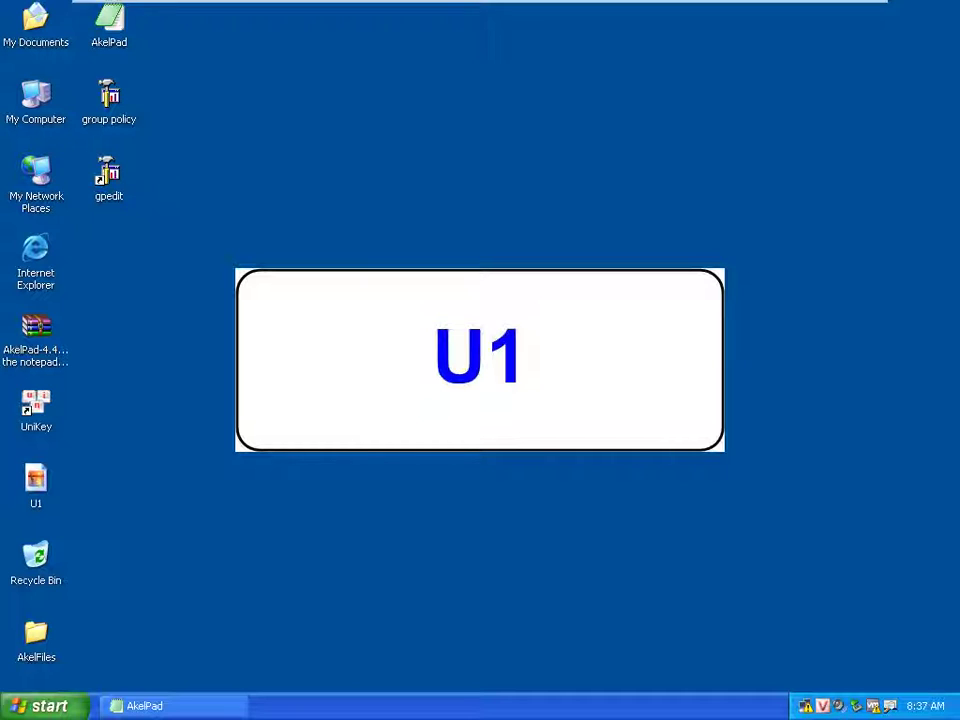
pyautogui.rightClick(619, 169)
pyautogui.click(650, 190)
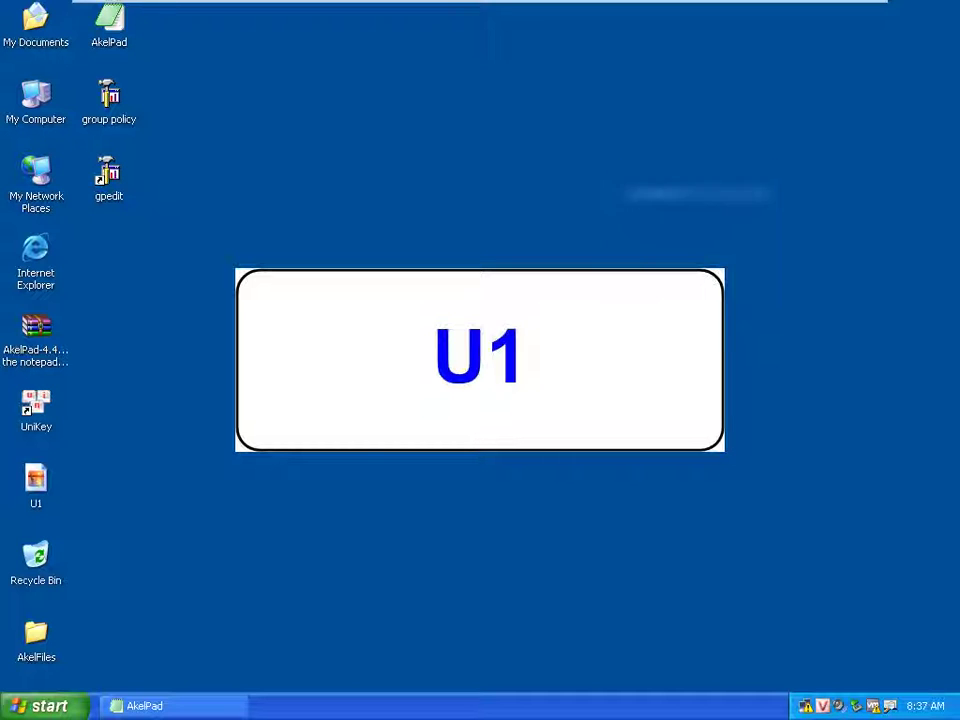
pyautogui.rightClick(555, 146)
pyautogui.click(590, 172)
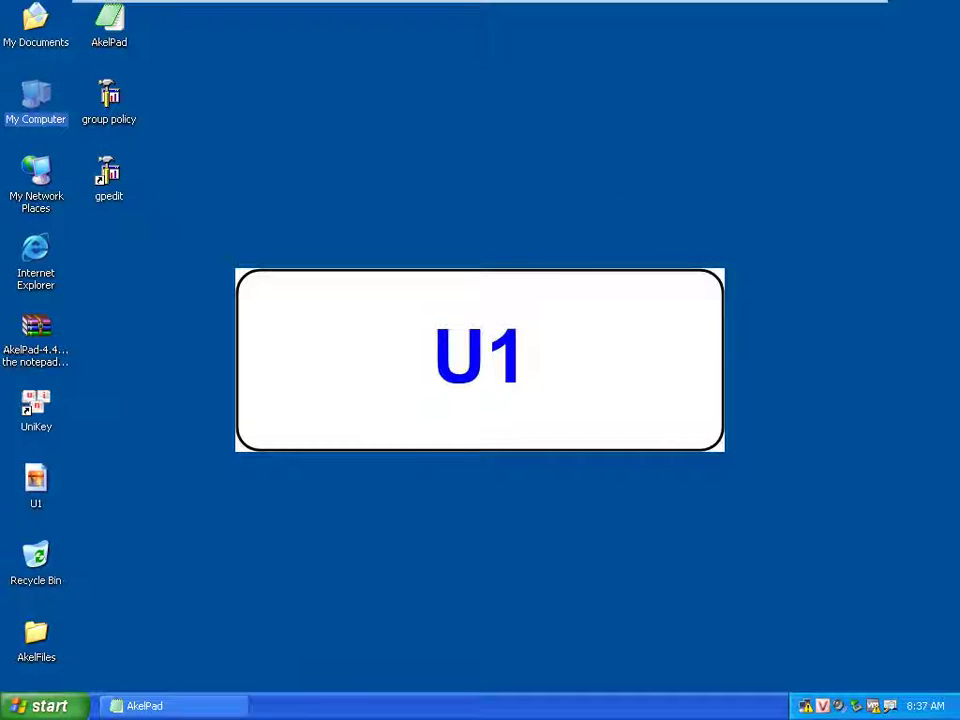
# Review the accounts under Local Users and Groups > Users in Computer Management, then bring up Run
pyautogui.rightClick(57, 120)
pyautogui.click(85, 181)
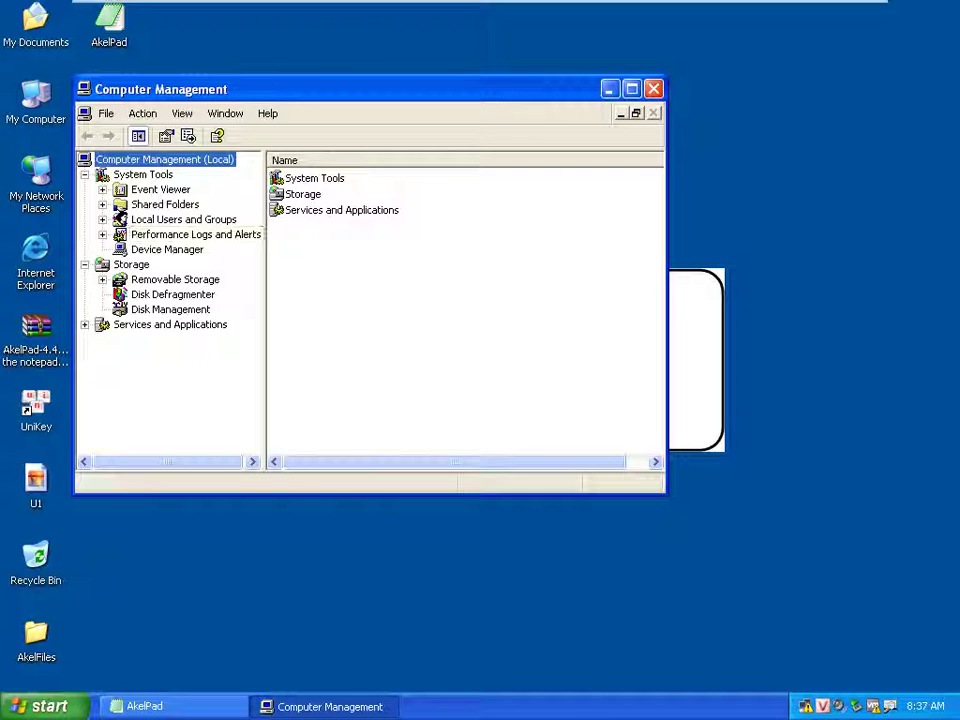
pyautogui.doubleClick(184, 219)
pyautogui.click(161, 234)
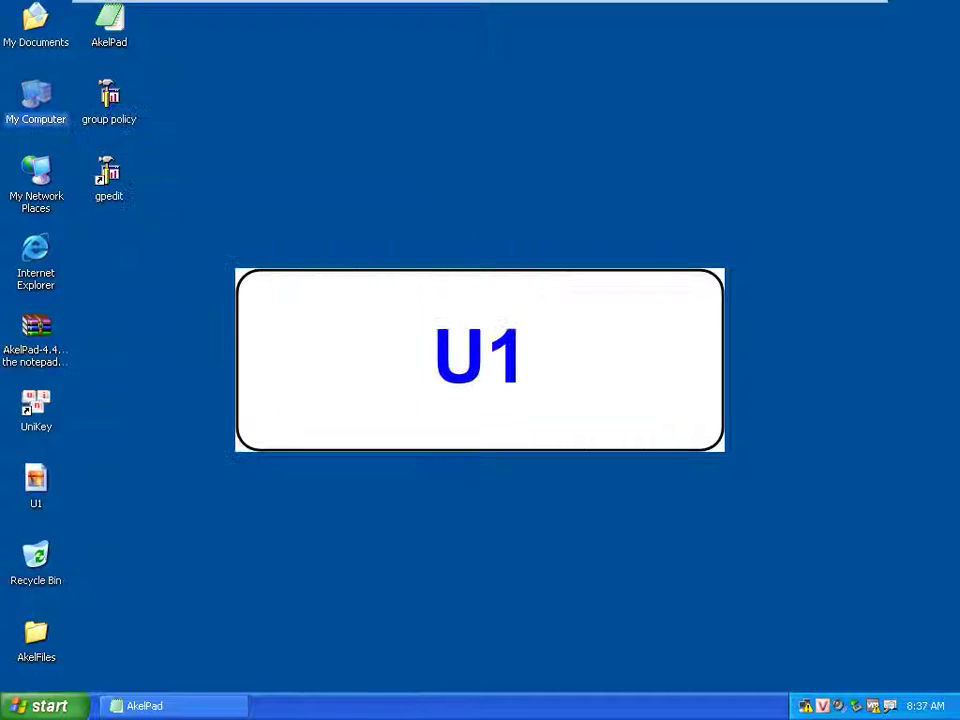
pyautogui.press('super+r')
# Launch cmd and enter a net user command for account HV1 with an eight-digit password
pyautogui.write('cmd')
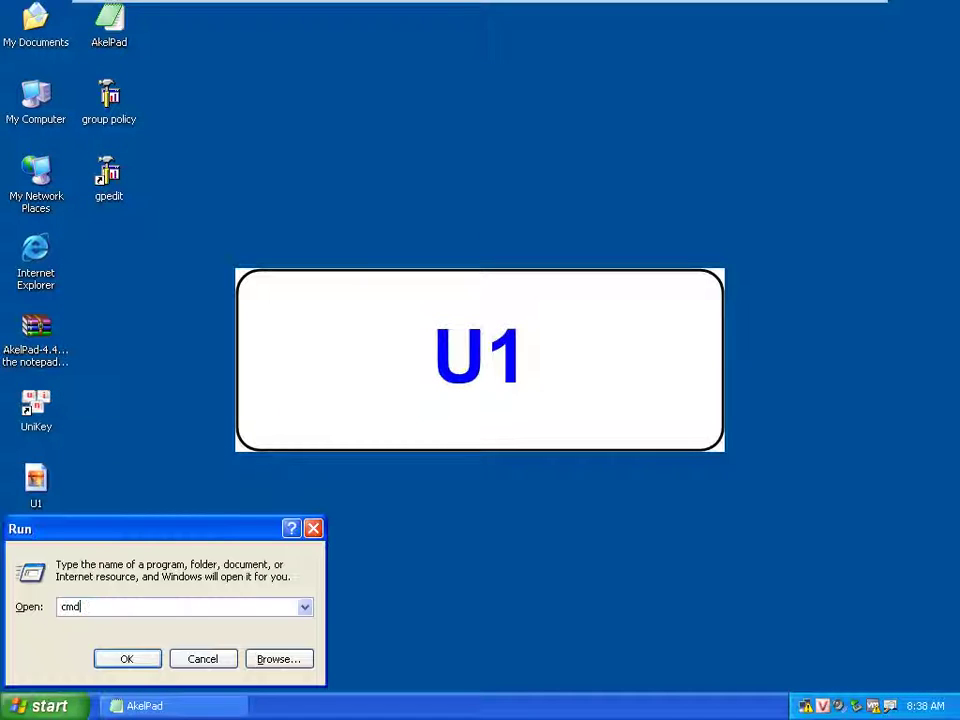
pyautogui.press('Return')
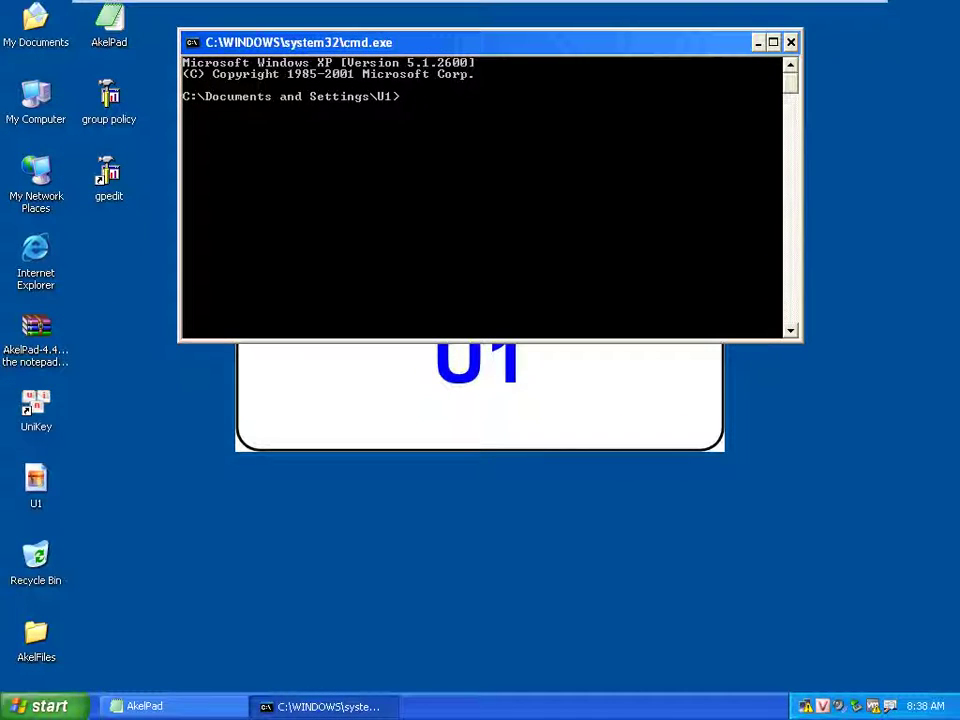
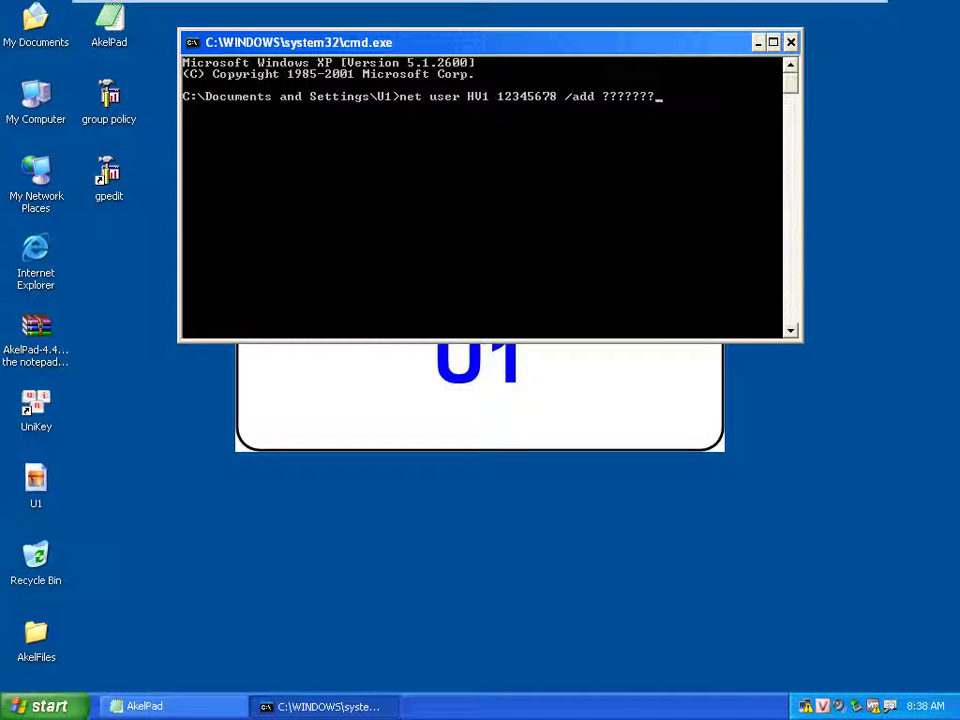
# Run the net user /add command with the digits-only password, see the policy reject it, and recall it
pyautogui.press('BackSpace')
pyautogui.press('BackSpace')
pyautogui.press('BackSpace')
pyautogui.press('BackSpace')
pyautogui.press('BackSpace')
pyautogui.press('BackSpace')
pyautogui.press('BackSpace')
pyautogui.press('Return')
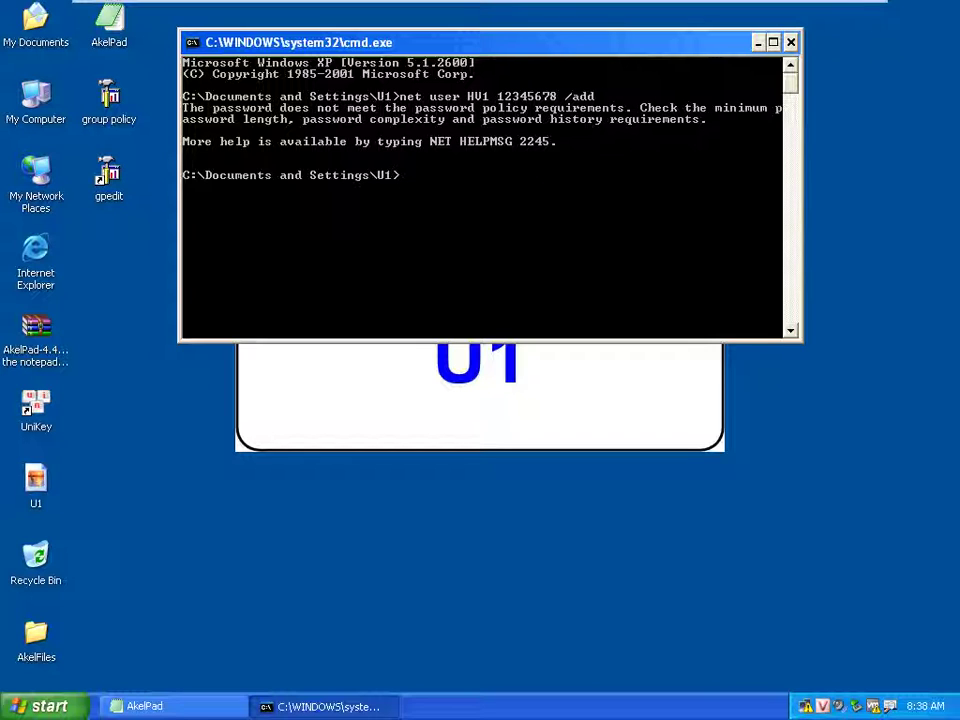
pyautogui.press('Up')
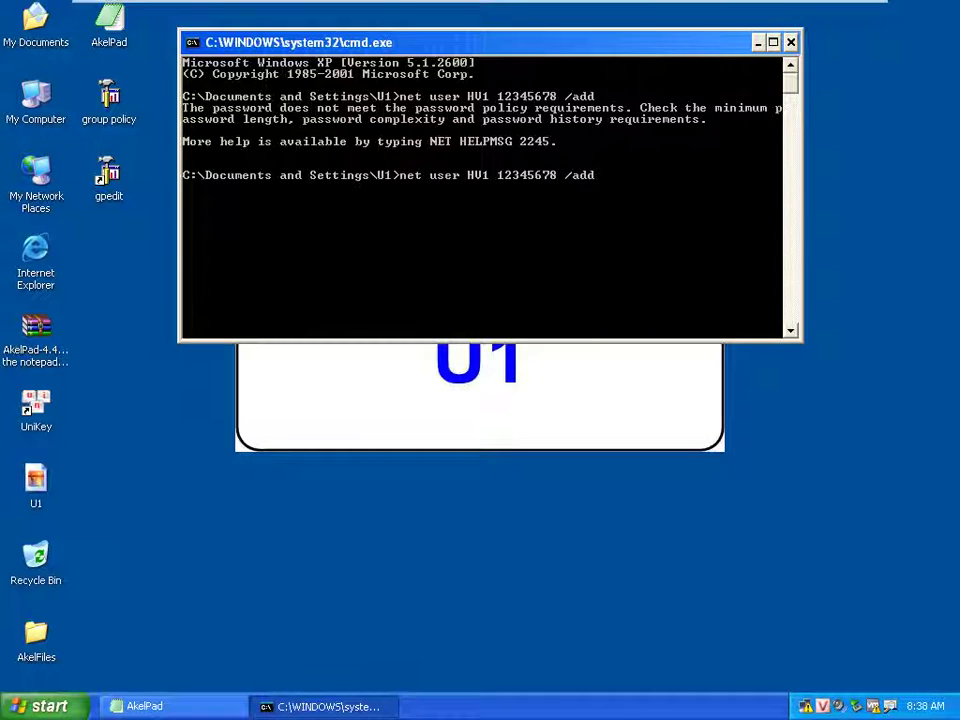
# Replace the rejected password in the recalled net user command with a complex letters-digits-symbols password
pyautogui.press('Left')
pyautogui.press('Left')
pyautogui.press('Left')
pyautogui.press('Left')
pyautogui.press('Left')
pyautogui.press('BackSpace')
pyautogui.press('BackSpace')
pyautogui.press('BackSpace')
pyautogui.press('BackSpace')
pyautogui.press('BackSpace')
pyautogui.press('BackSpace')
pyautogui.press('BackSpace')
pyautogui.press('BackSpace')
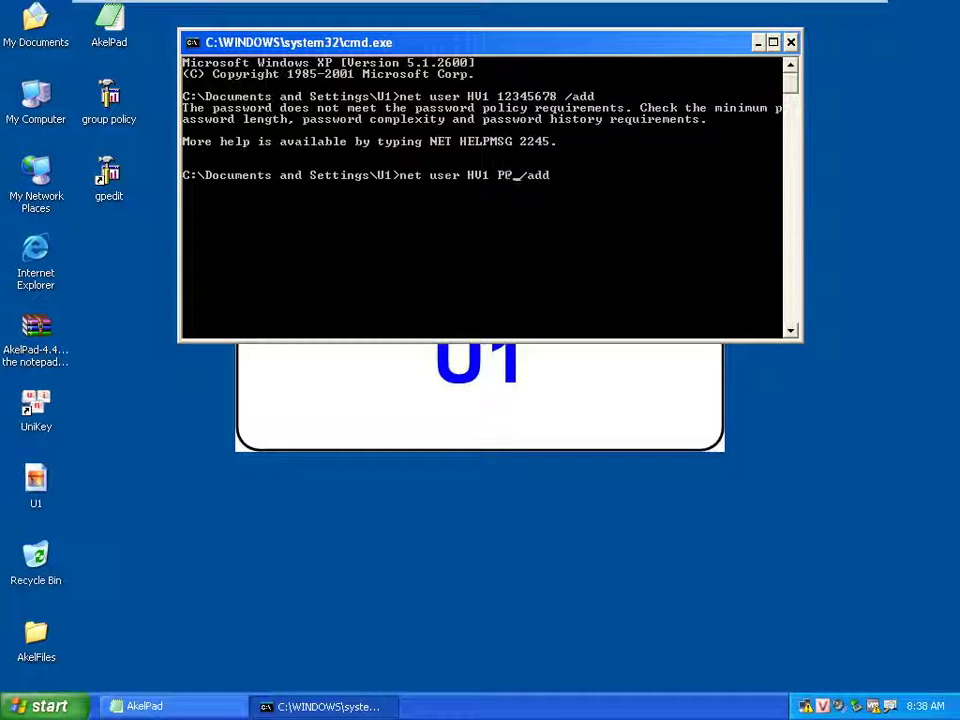
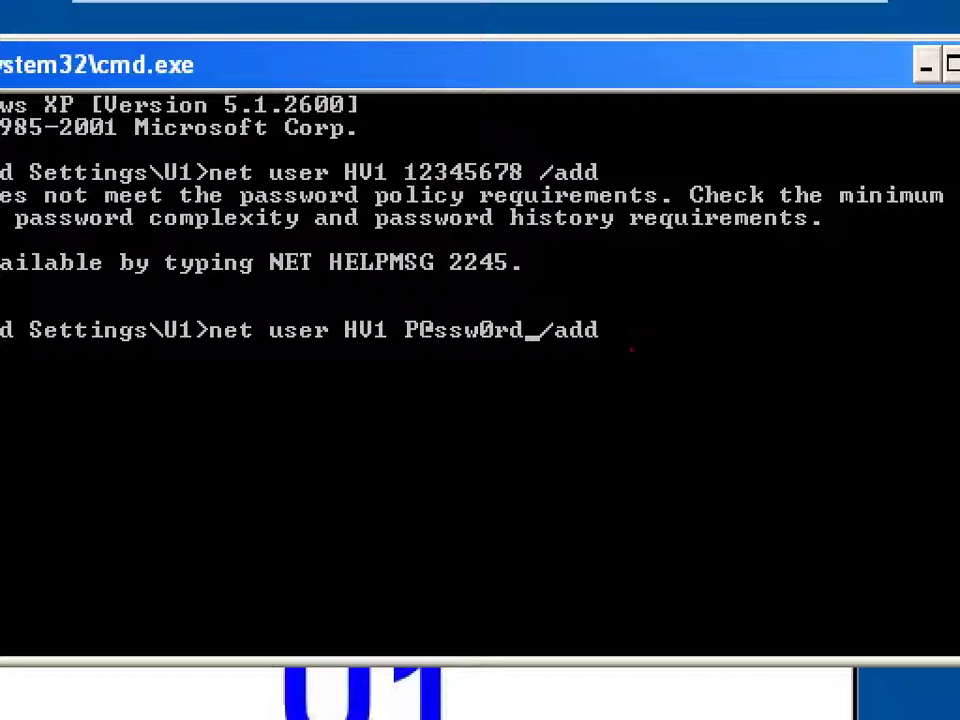
pyautogui.moveTo(650, 272)
pyautogui.mouseDown()
pyautogui.moveTo(724, 240)
pyautogui.moveTo(714, 356)
pyautogui.moveTo(736, 362)
pyautogui.moveTo(728, 418)
pyautogui.moveTo(730, 392)
pyautogui.mouseUp()
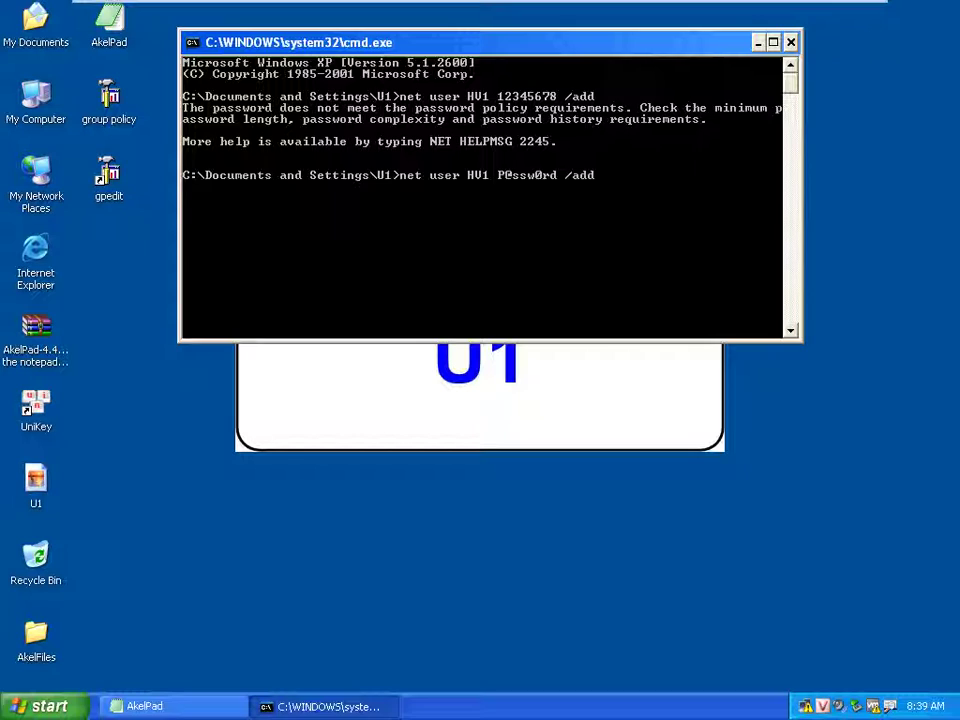
# Run the net user /add command with the complex password, then exit the command window
pyautogui.press('Return')
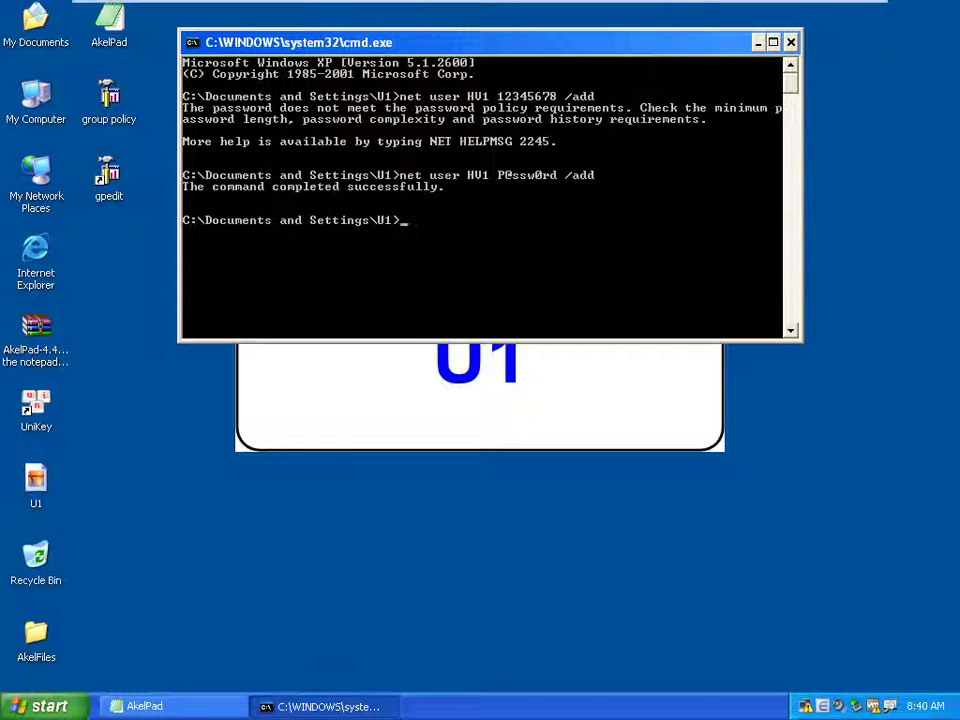
pyautogui.write('exit')
pyautogui.press('Return')
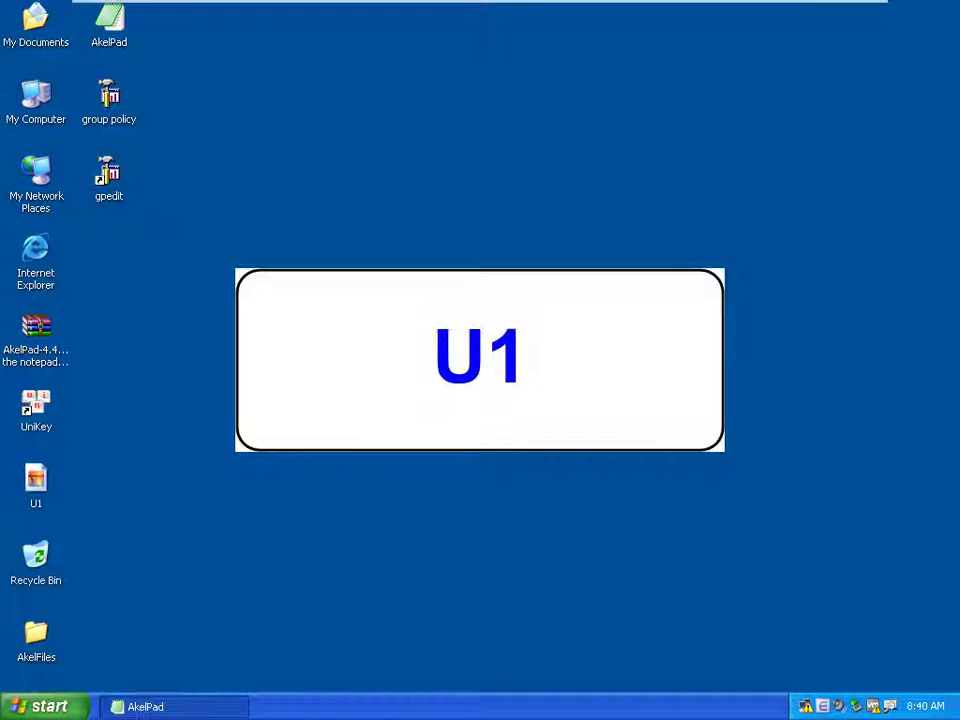
# Back in AkelPad, start a new indented line below the password example reading '3.2'
pyautogui.hotkey('alt', 'Tab')
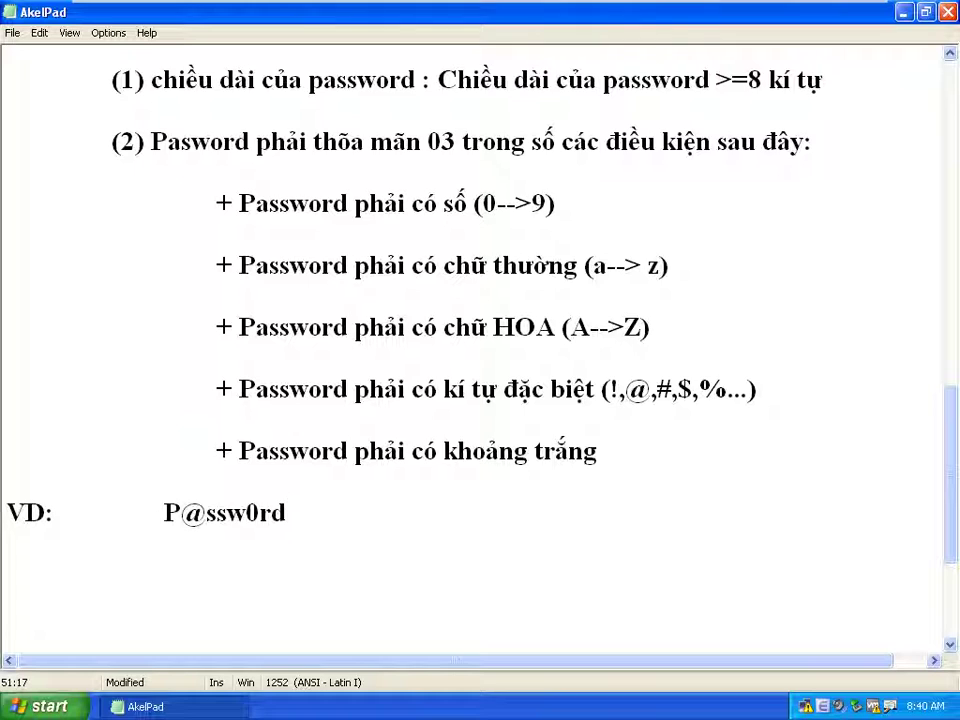
pyautogui.scroll(3, 470, 350)
pyautogui.scroll(-3, 470, 350)
pyautogui.press('Return')
pyautogui.press('Return')
pyautogui.press('Return')
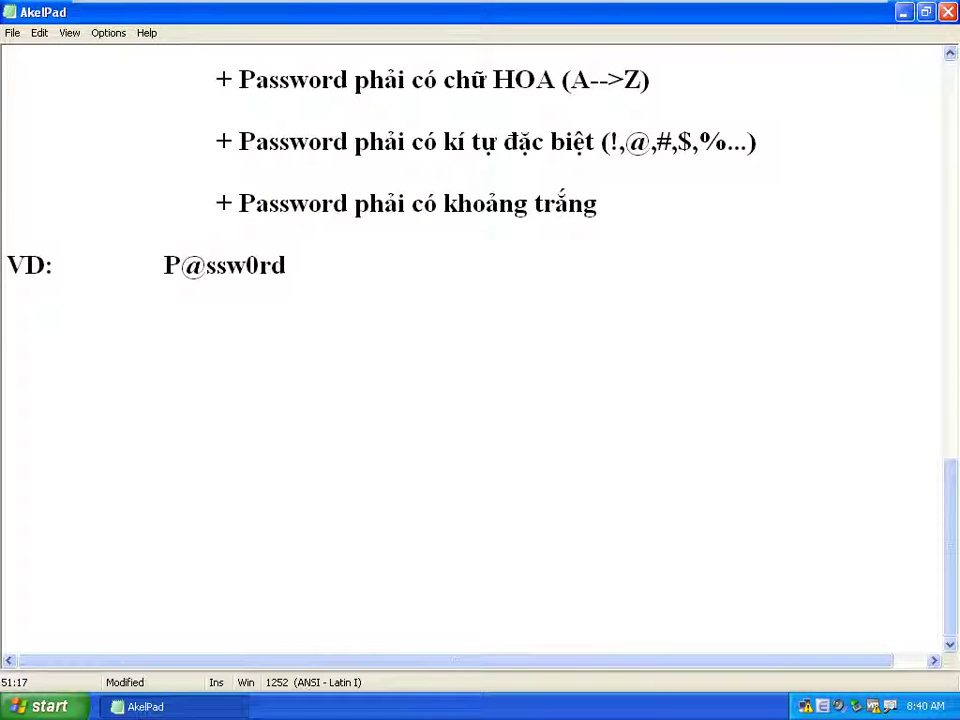
pyautogui.press('Tab')
pyautogui.press('Tab')
pyautogui.write('3.2')
pyautogui.scroll(3, 470, 350)
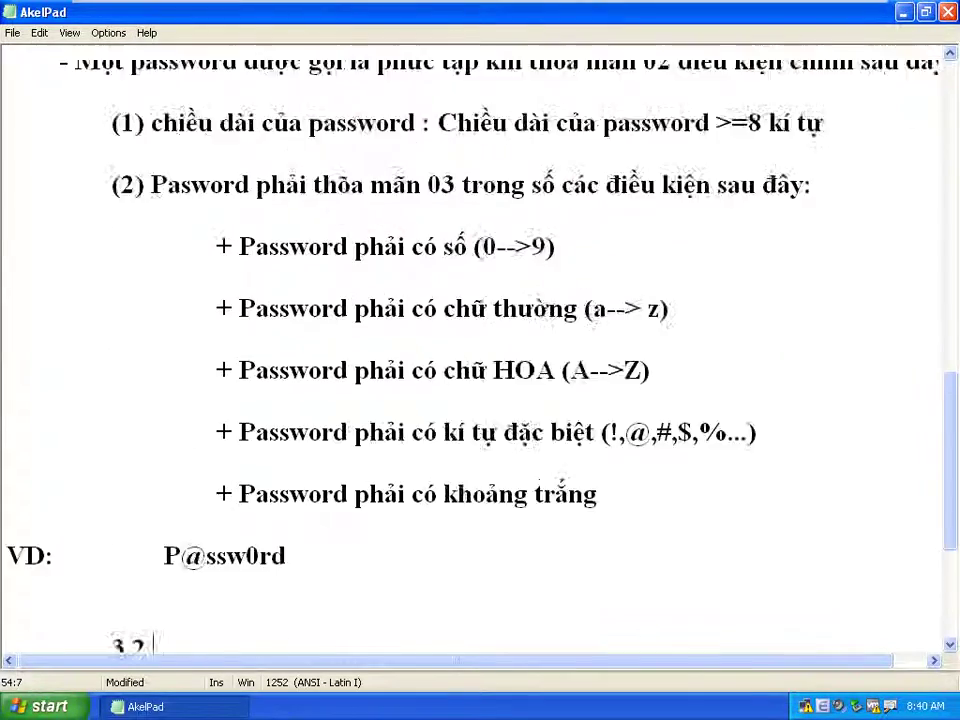
pyautogui.scroll(-1, 470, 350)
pyautogui.scroll(1, 470, 350)
pyautogui.scroll(-2, 470, 350)
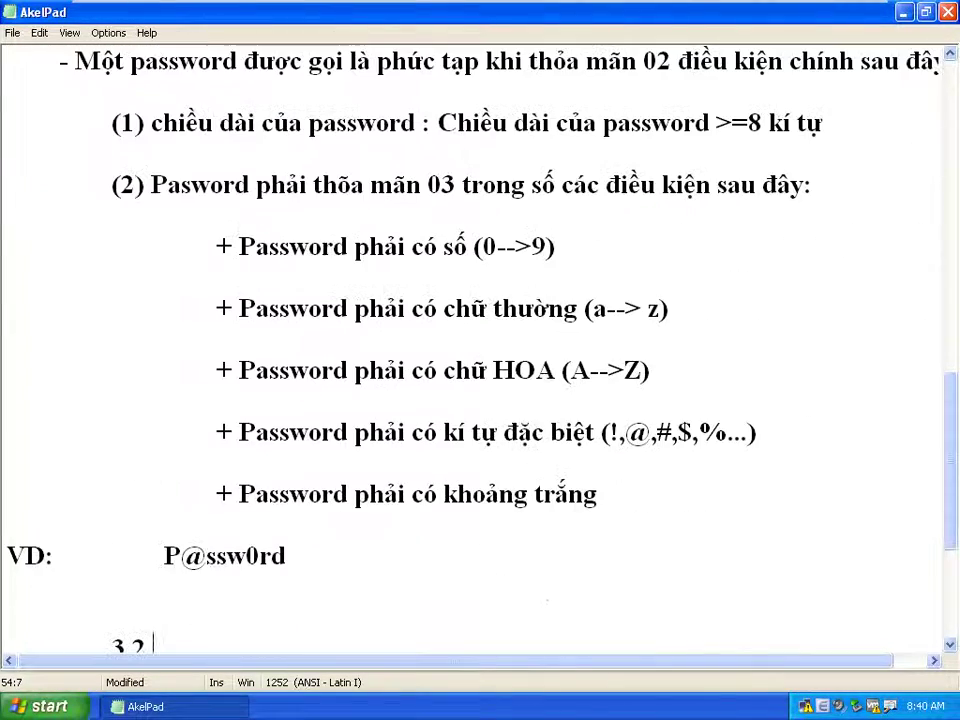
pyautogui.scroll(-1, 470, 350)
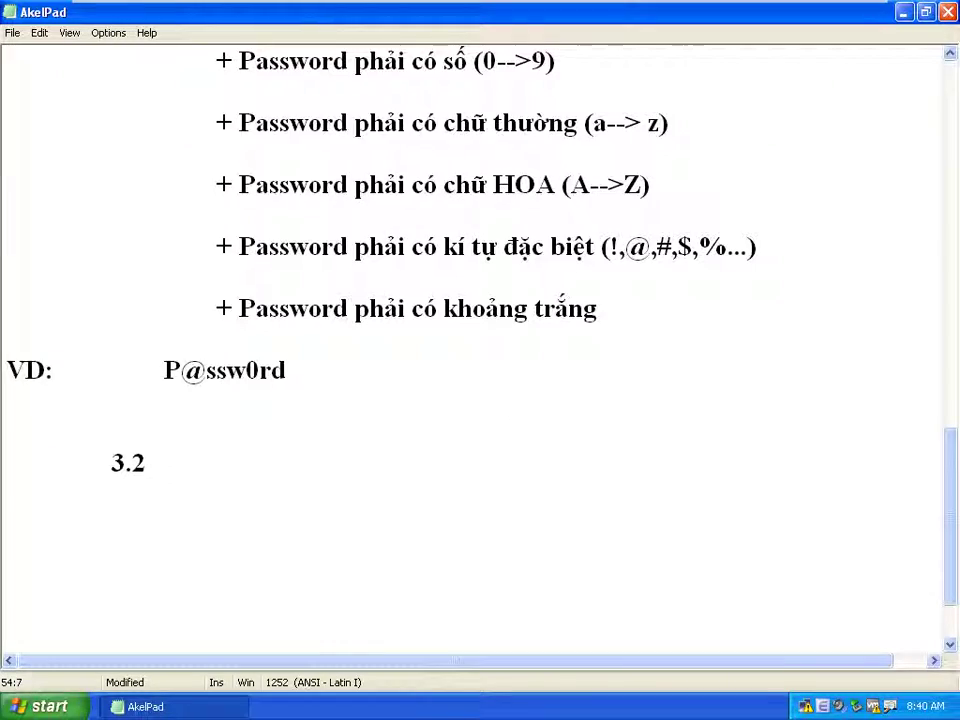
# Remove one indent and extend the line to '3.2 : Account Lockout'
pyautogui.click(111, 462)
pyautogui.press('BackSpace')
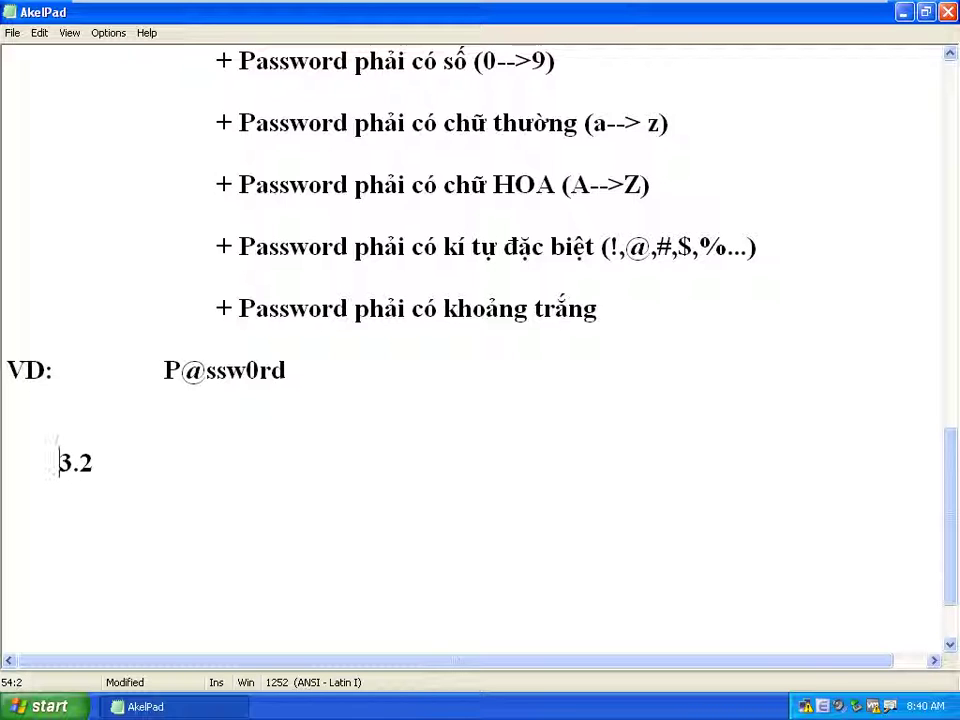
pyautogui.press('End')
pyautogui.write('Acc')
pyautogui.press('BackSpace')
pyautogui.press('BackSpace')
pyautogui.press('BackSpace')
pyautogui.write(': Pass')
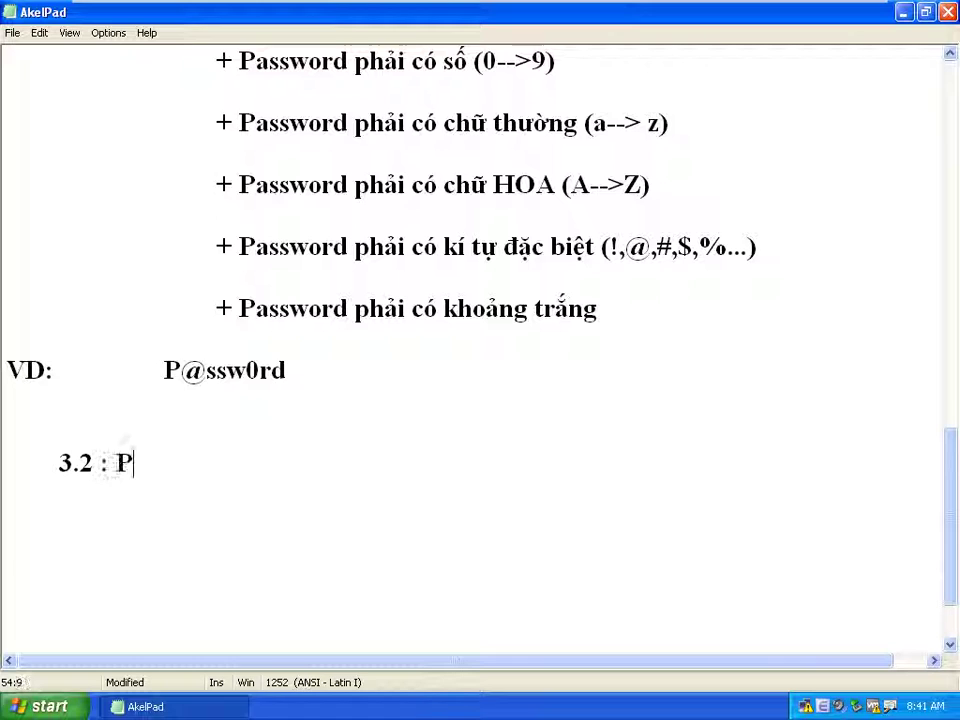
pyautogui.press('BackSpace')
pyautogui.press('BackSpace')
pyautogui.press('BackSpace')
pyautogui.press('BackSpace')
pyautogui.write('A')
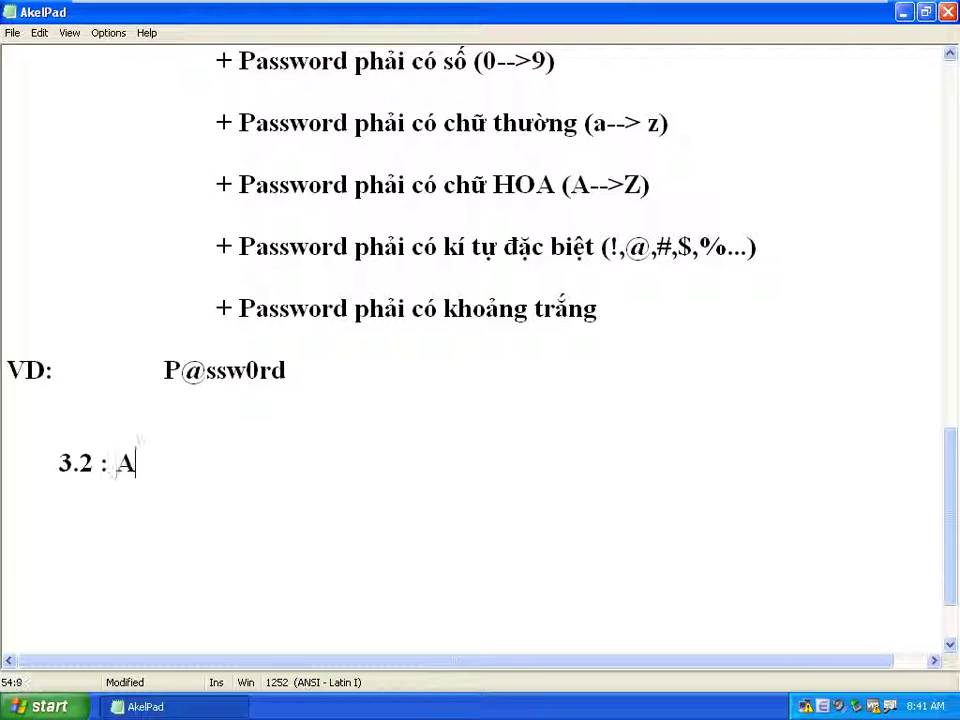
pyautogui.write('ccount Lock')
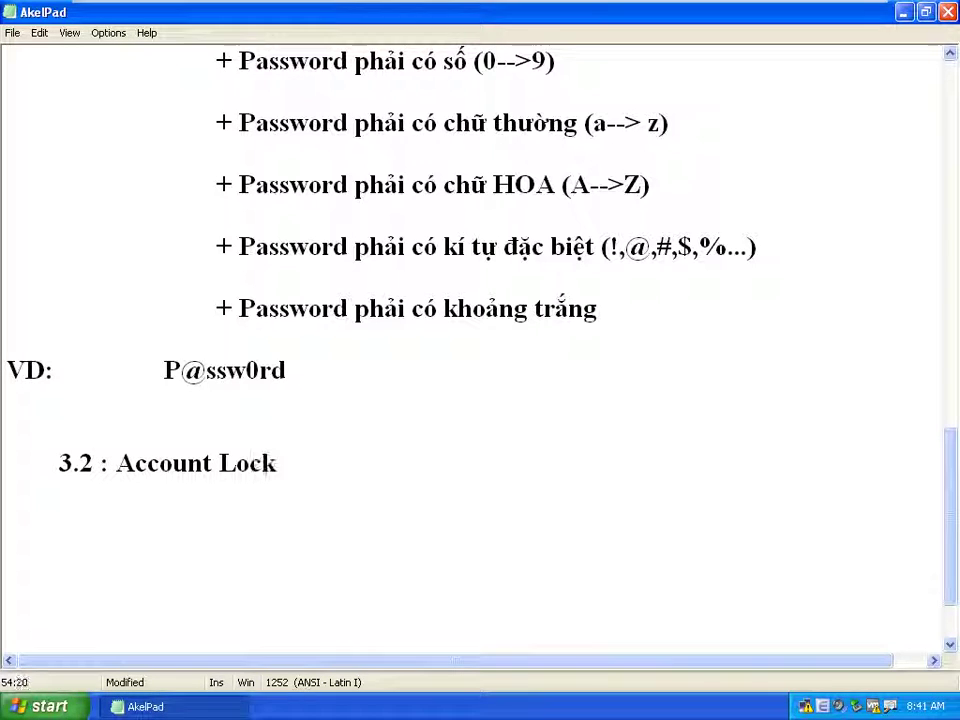
pyautogui.press('BackSpace')
pyautogui.write('out')
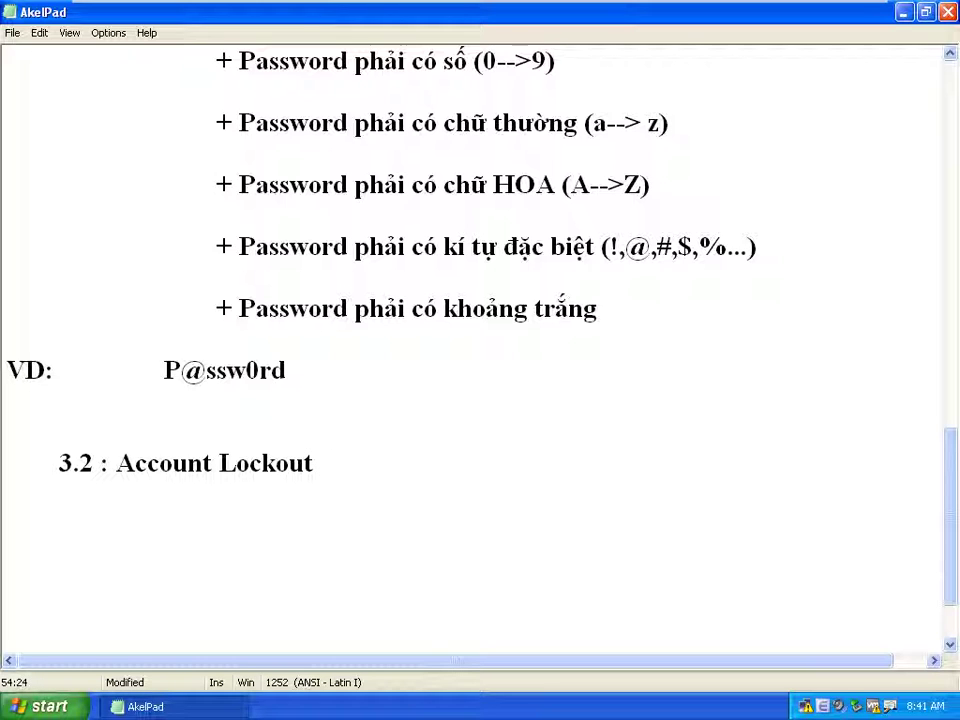
# Append '(Chính sách về khóa account' to the end of the heading line
pyautogui.press('Return')
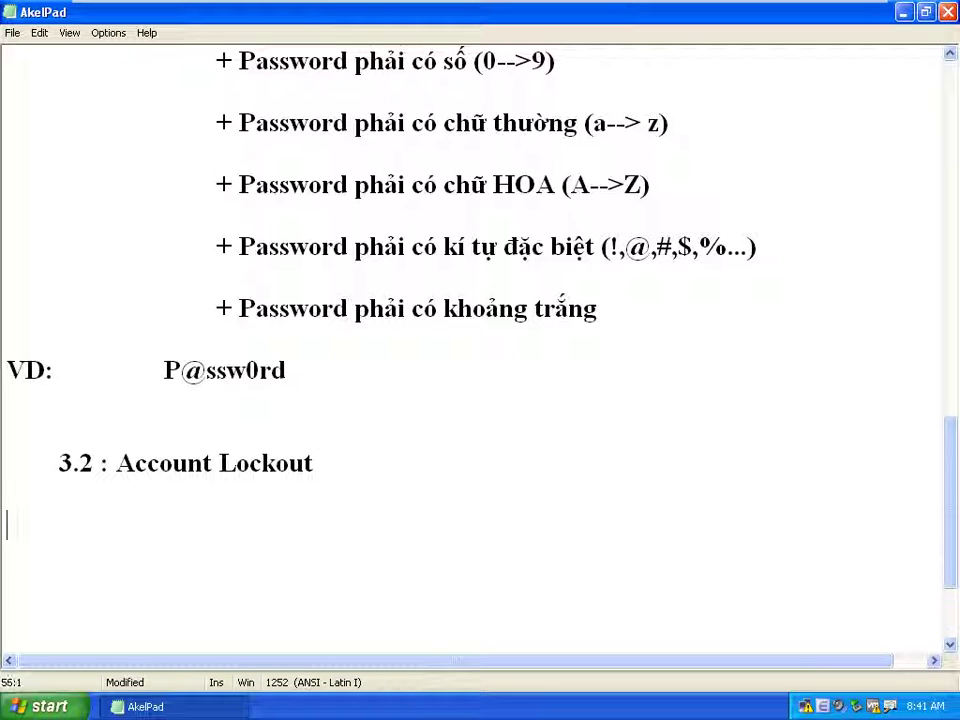
pyautogui.press('BackSpace')
pyautogui.write('(Chisn')
pyautogui.press('BackSpace')
pyautogui.press('BackSpace')
pyautogui.press('BackSpace')
pyautogui.write('nhs')
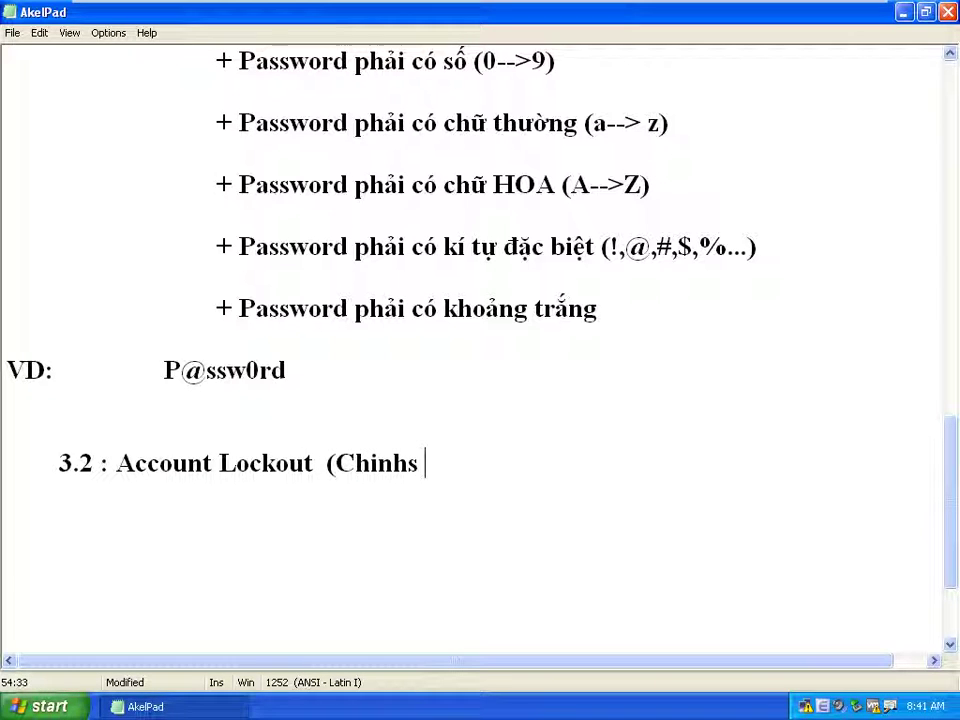
pyautogui.press('BackSpace')
pyautogui.press('BackSpace')
pyautogui.press('BackSpace')
pyautogui.press('BackSpace')
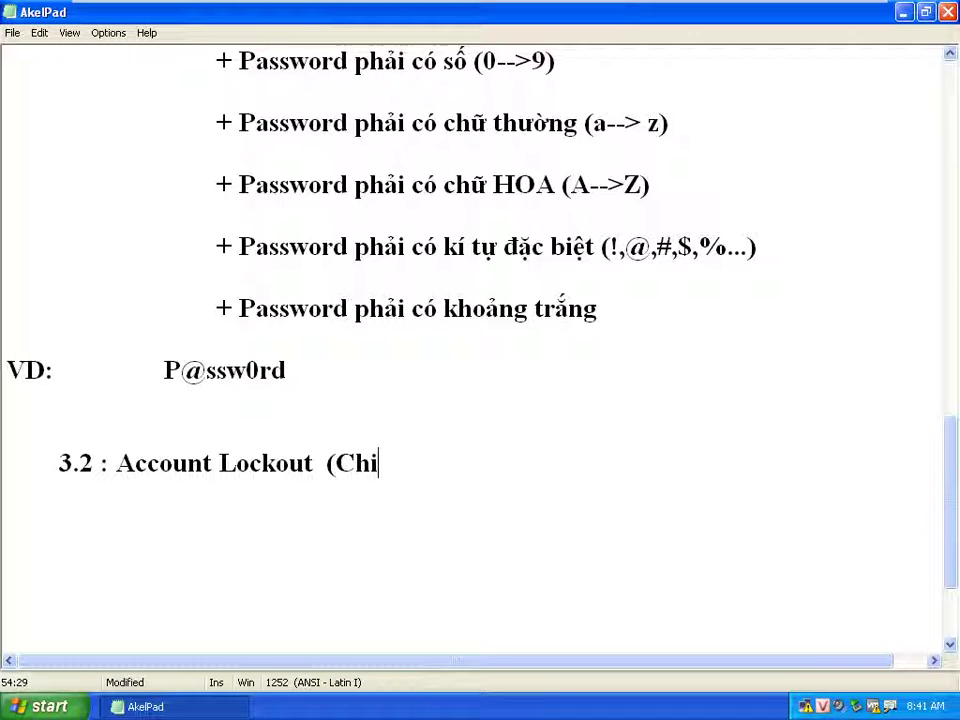
pyautogui.write('nhs sachs veef')
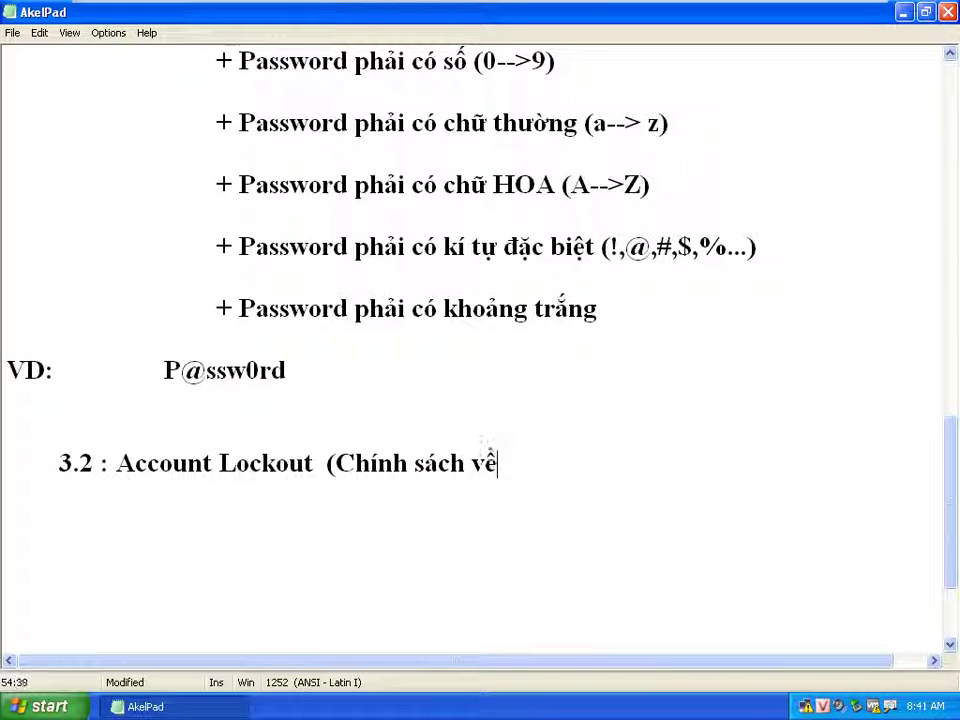
pyautogui.write(' khoas p')
pyautogui.press('BackSpace')
pyautogui.write('acco')
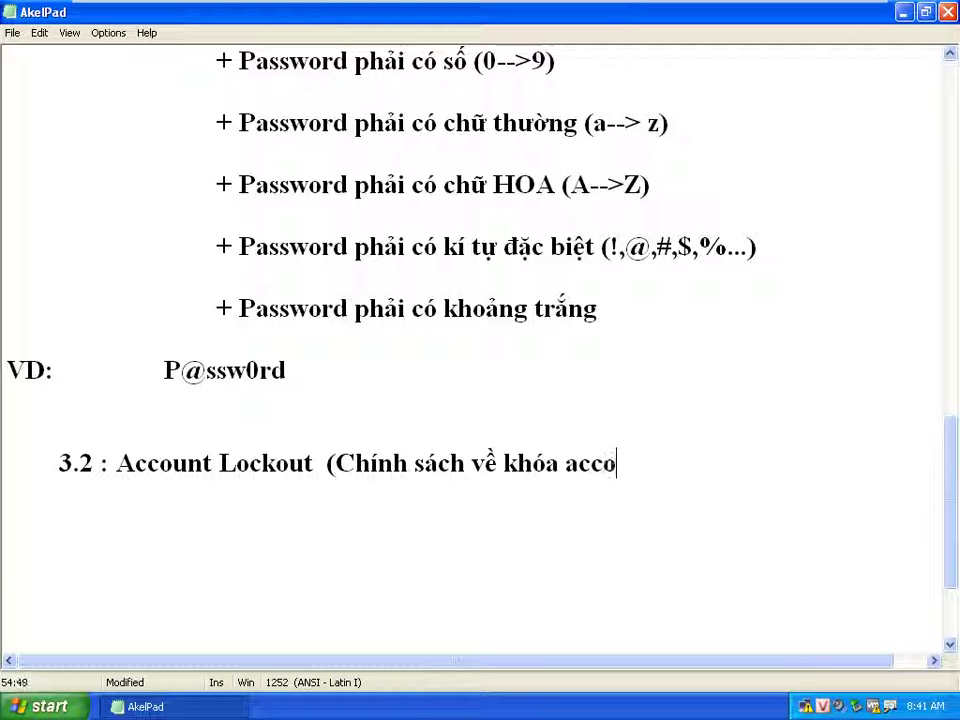
pyautogui.write('unt')
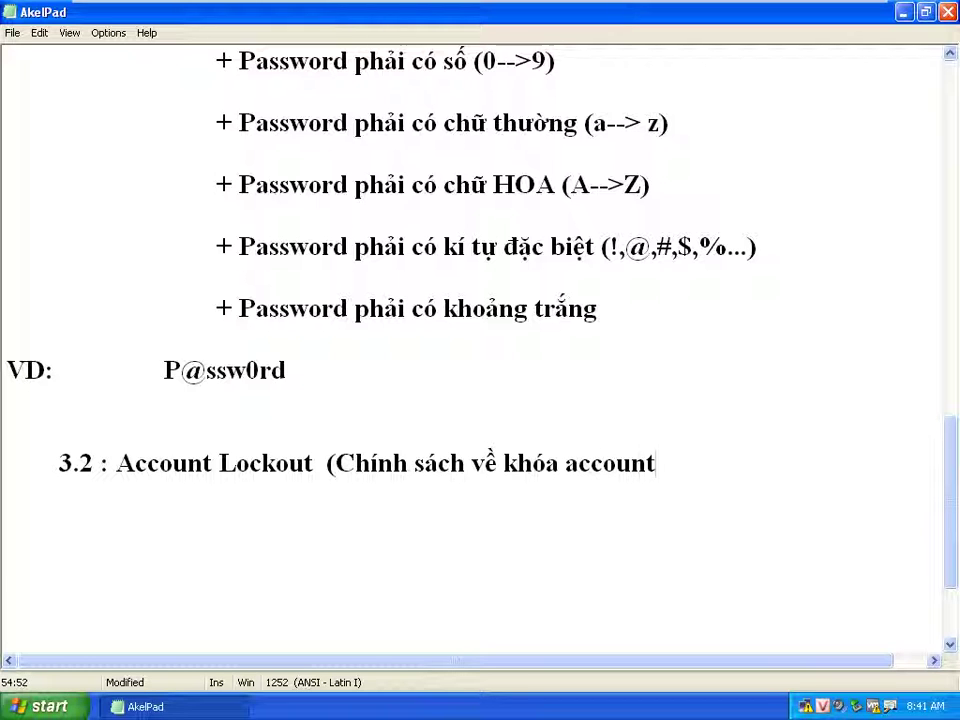
# Insert 'Policy' after Lockout so the heading reads 'Account Lockout Policy'
pyautogui.click(324, 463)
pyautogui.write('Polc')
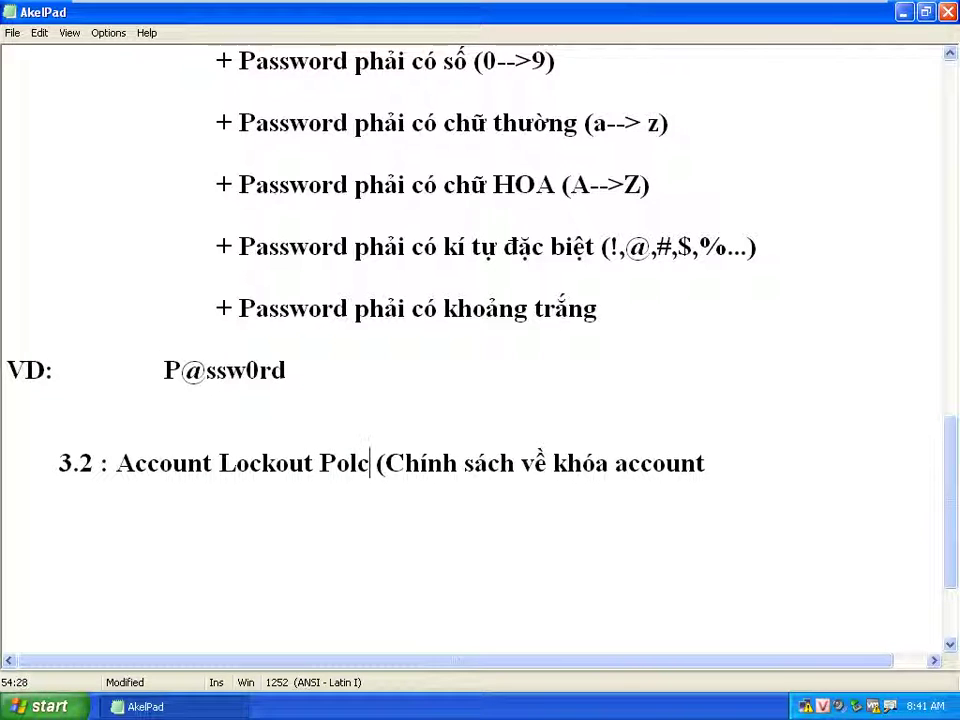
pyautogui.press('BackSpace')
pyautogui.write('icy')
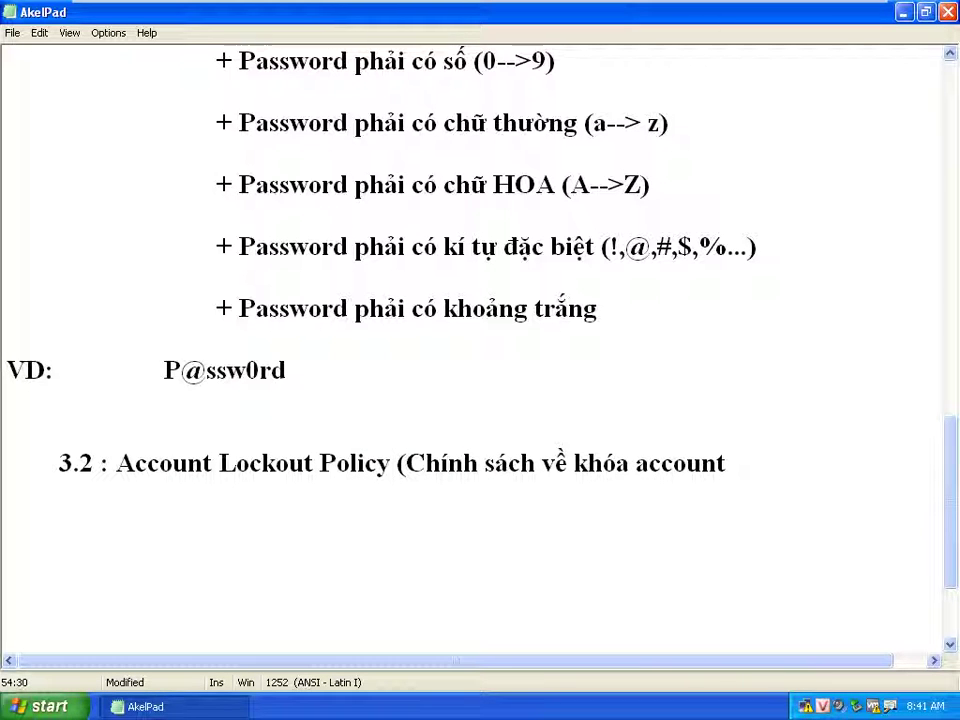
pyautogui.click(727, 463)
# Add ')' after 'account' and start a new empty line under the heading
pyautogui.write(')')
pyautogui.press('Return')
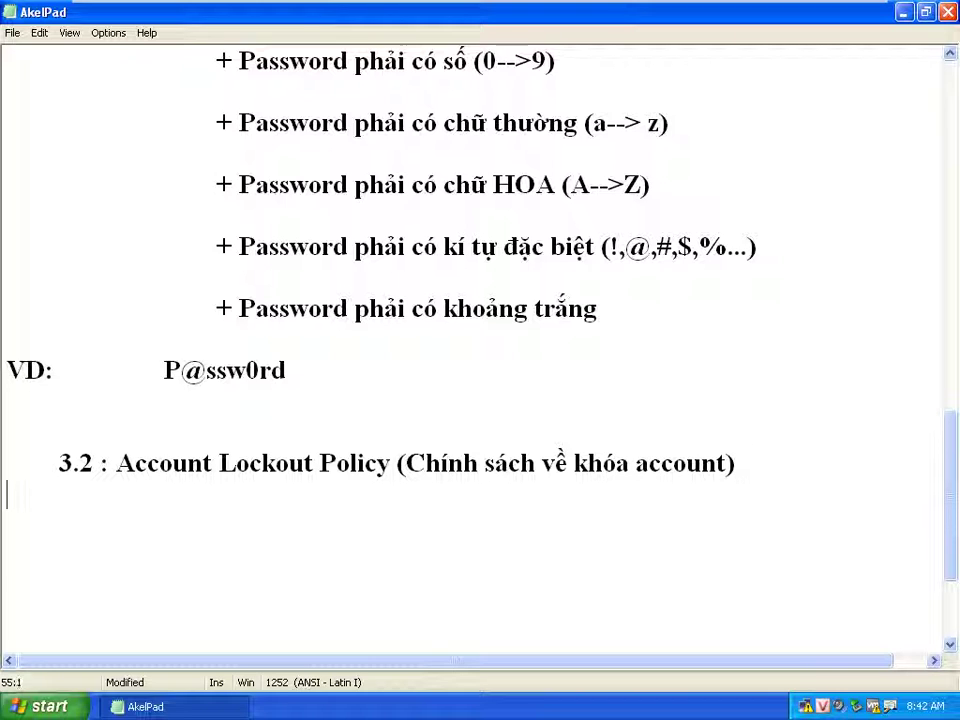
# Add a blank line, launch the gpedit shortcut, and expand Computer Configuration > Windows Settings
pyautogui.press('Return')
pyautogui.press('super')
pyautogui.write('r')
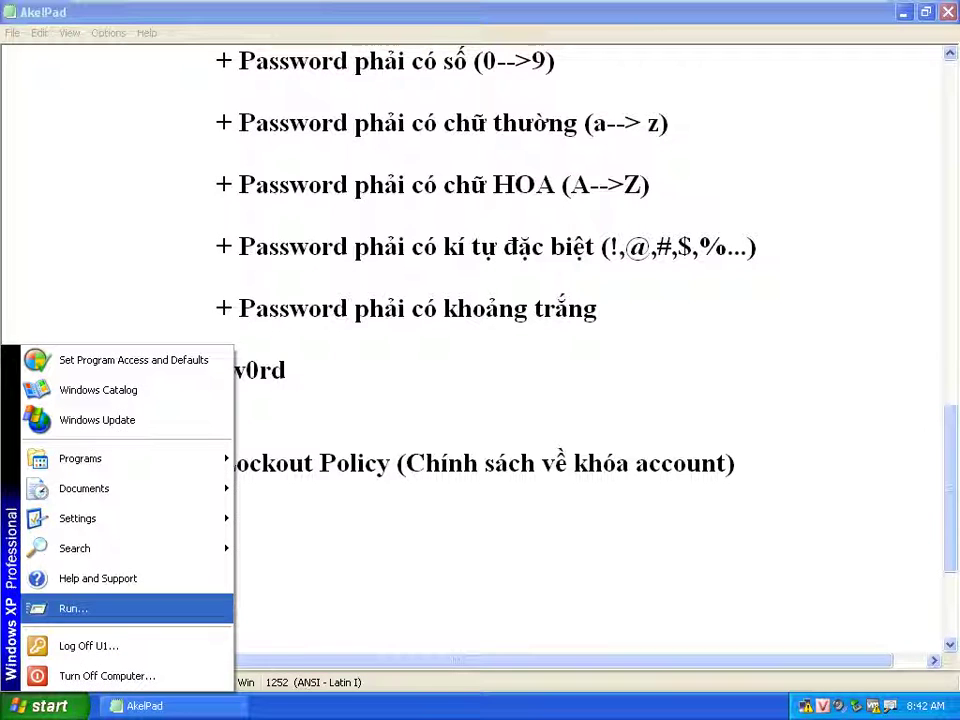
pyautogui.write('tep')
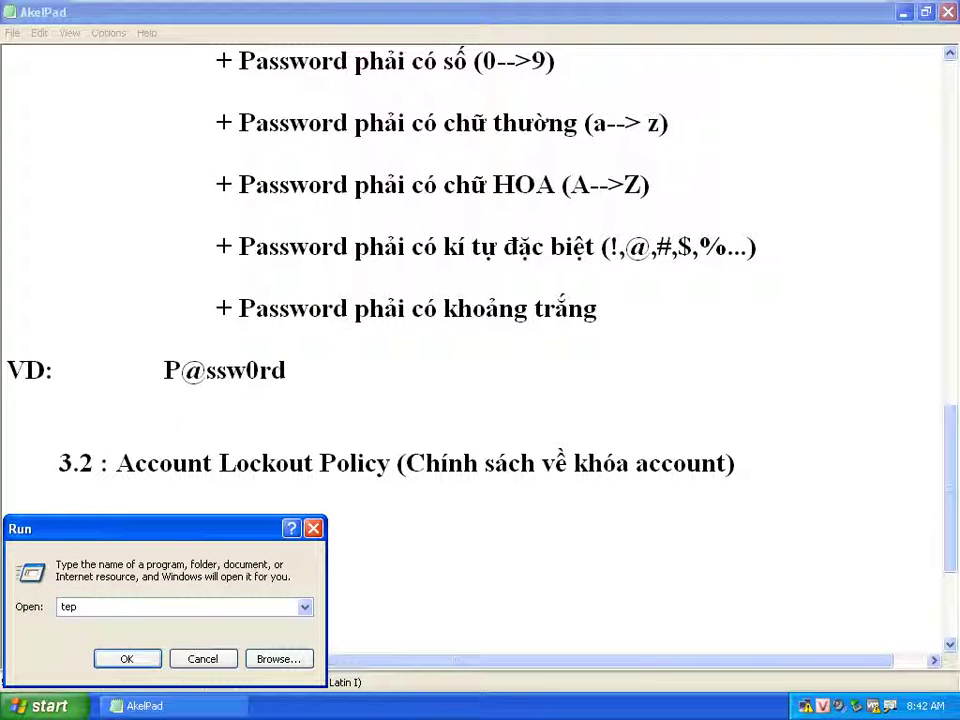
pyautogui.press('BackSpace')
pyautogui.press('BackSpace')
pyautogui.press('BackSpace')
pyautogui.press('super+m')
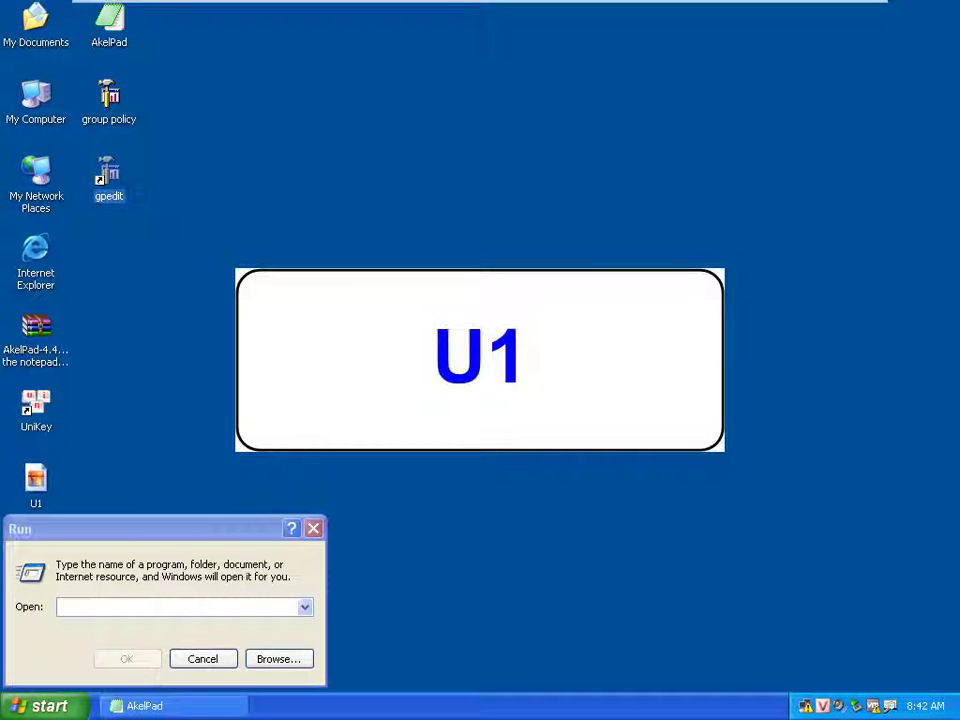
pyautogui.press('Return')
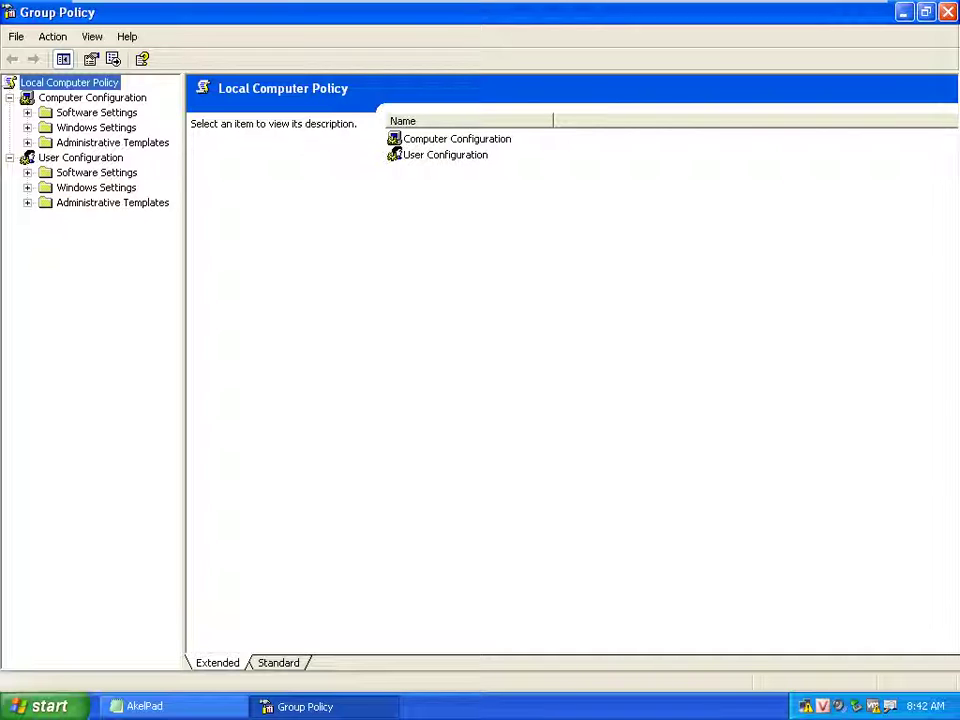
pyautogui.click(28, 127)
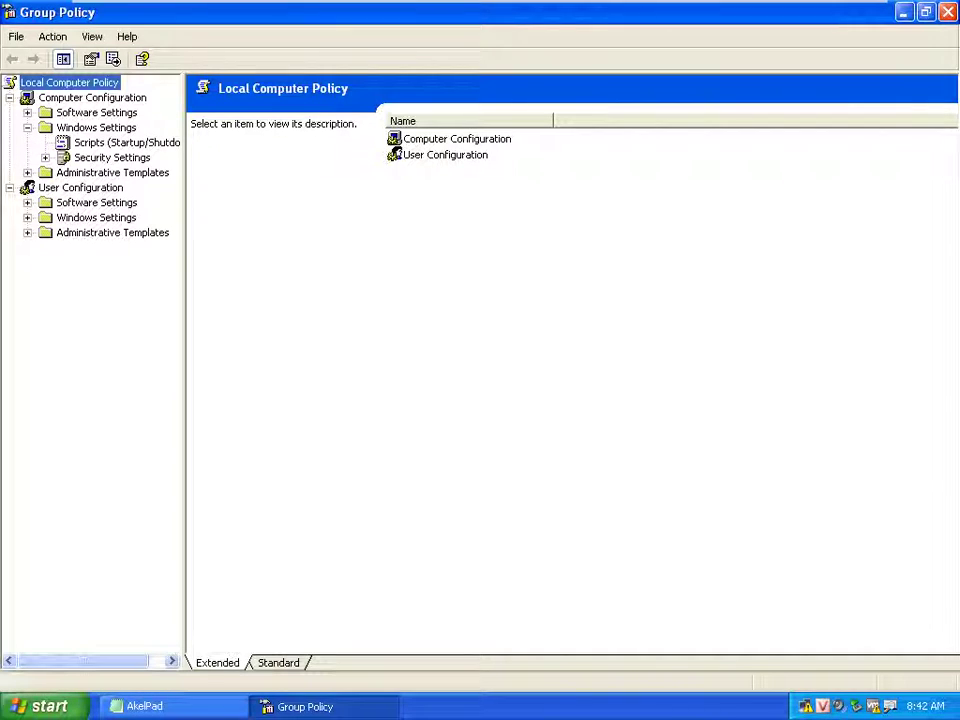
# Go to Security Settings > Account Policies > Account Lockout Policy and open Account lockout threshold (currently 0)
pyautogui.click(45, 157)
pyautogui.click(63, 187)
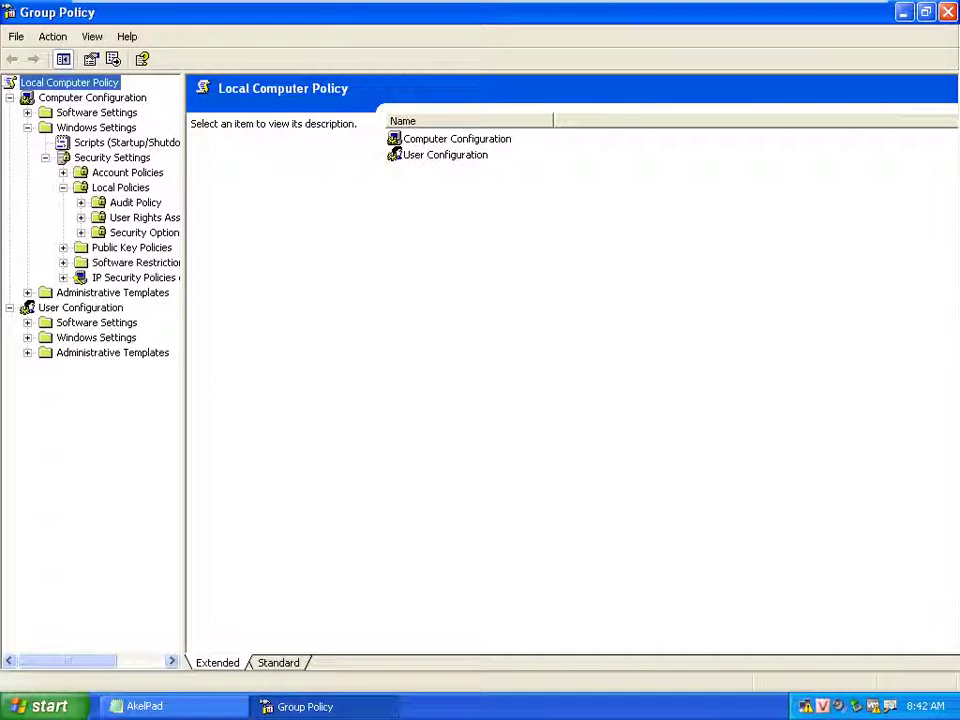
pyautogui.click(63, 187)
pyautogui.click(63, 172)
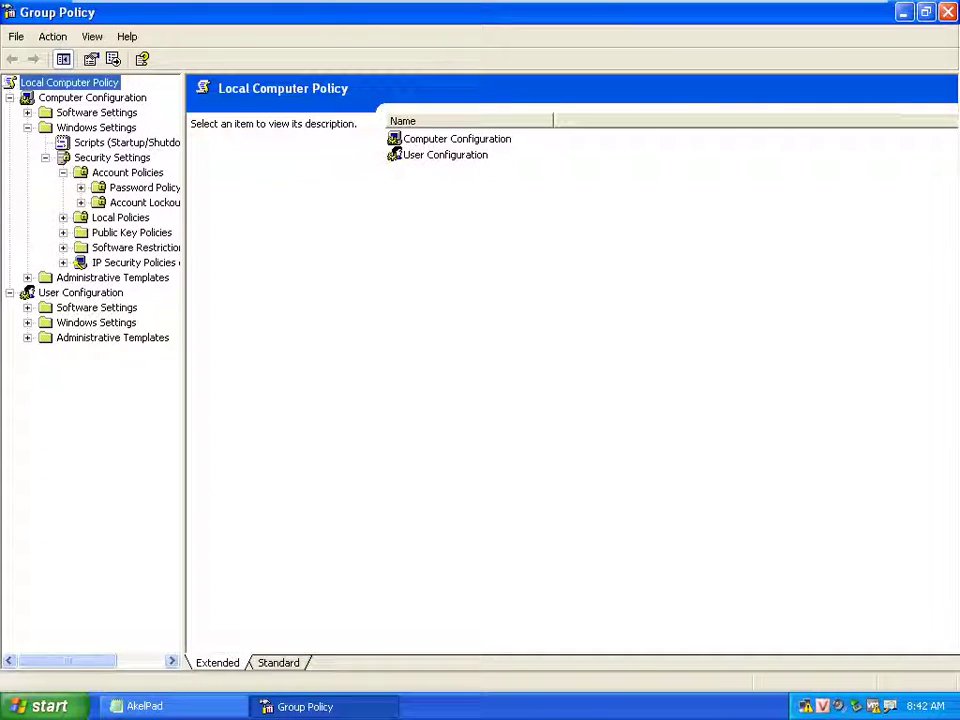
pyautogui.click(145, 187)
pyautogui.moveTo(183, 400); pyautogui.dragTo(240, 400)
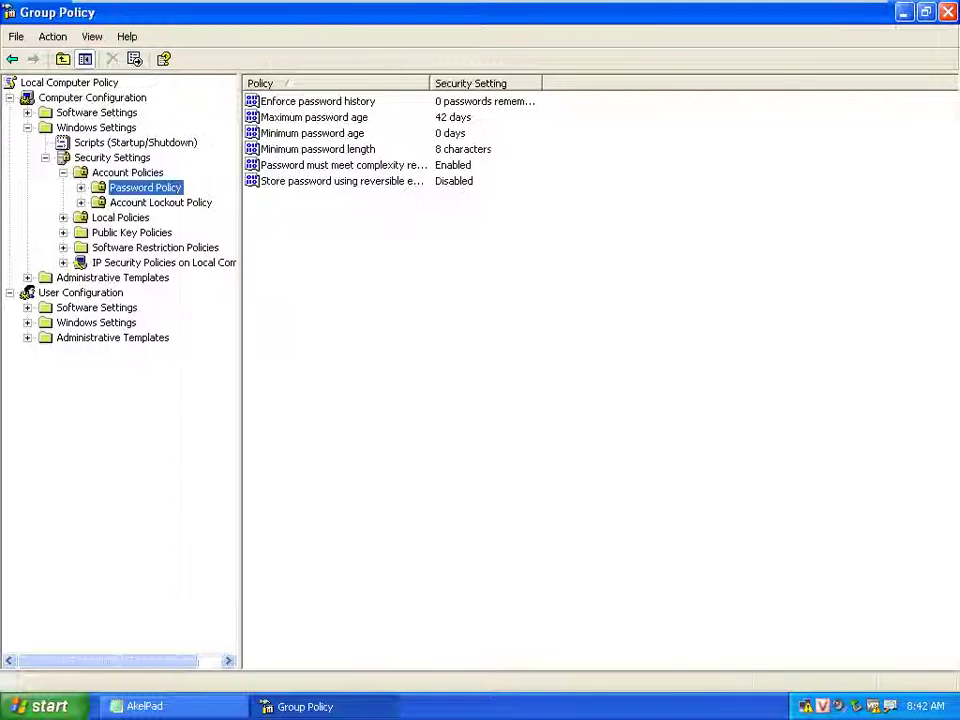
pyautogui.click(160, 202)
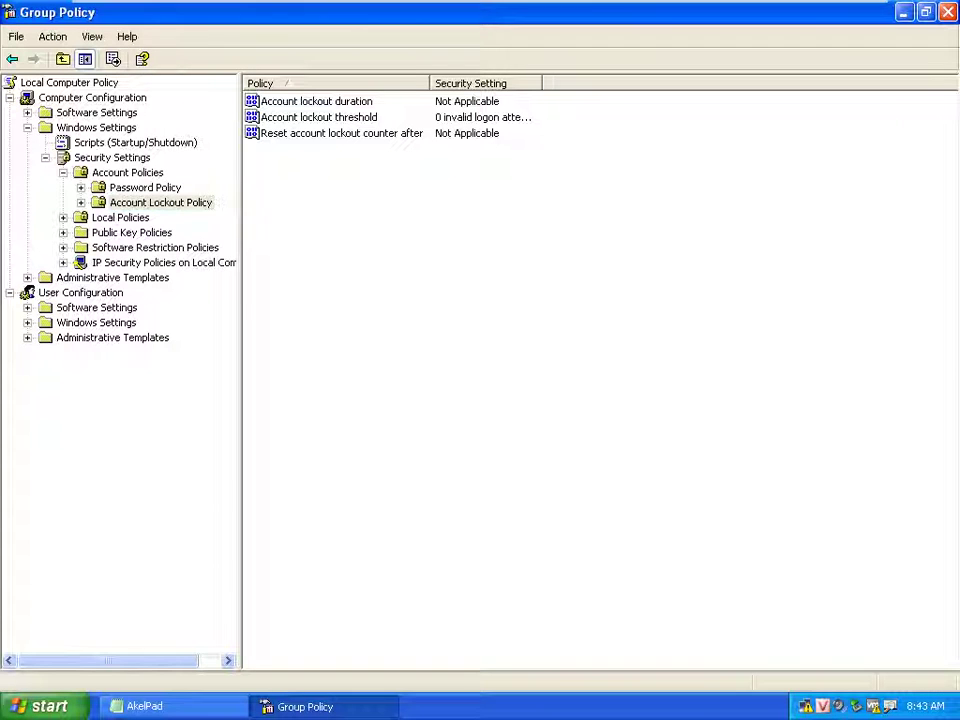
pyautogui.moveTo(430, 83); pyautogui.dragTo(427, 83)
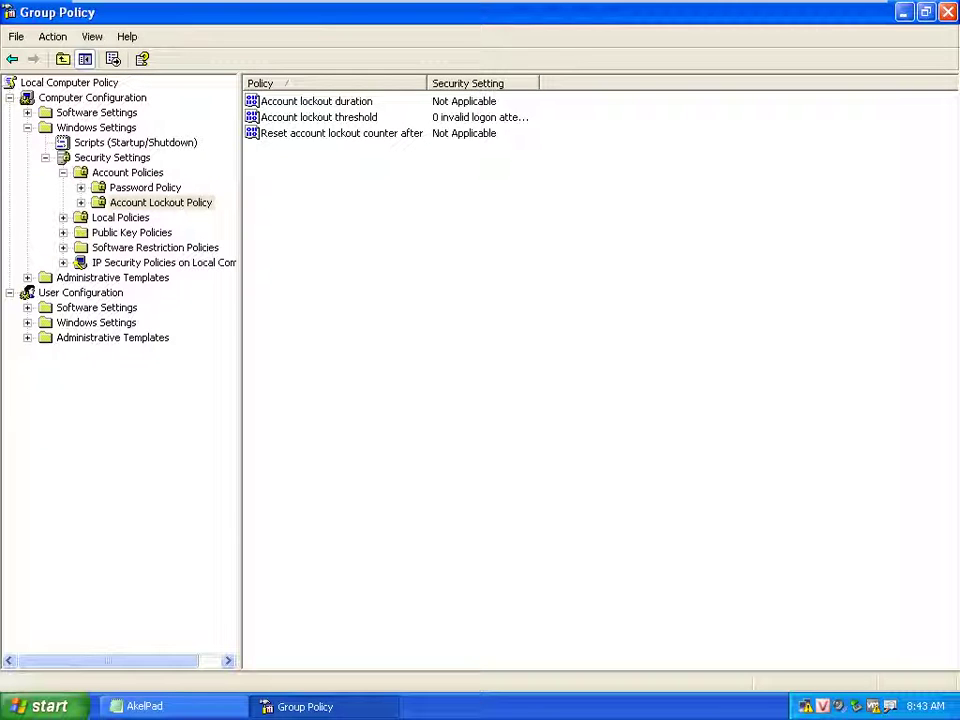
pyautogui.click(318, 117)
pyautogui.moveTo(539, 83); pyautogui.dragTo(588, 83)
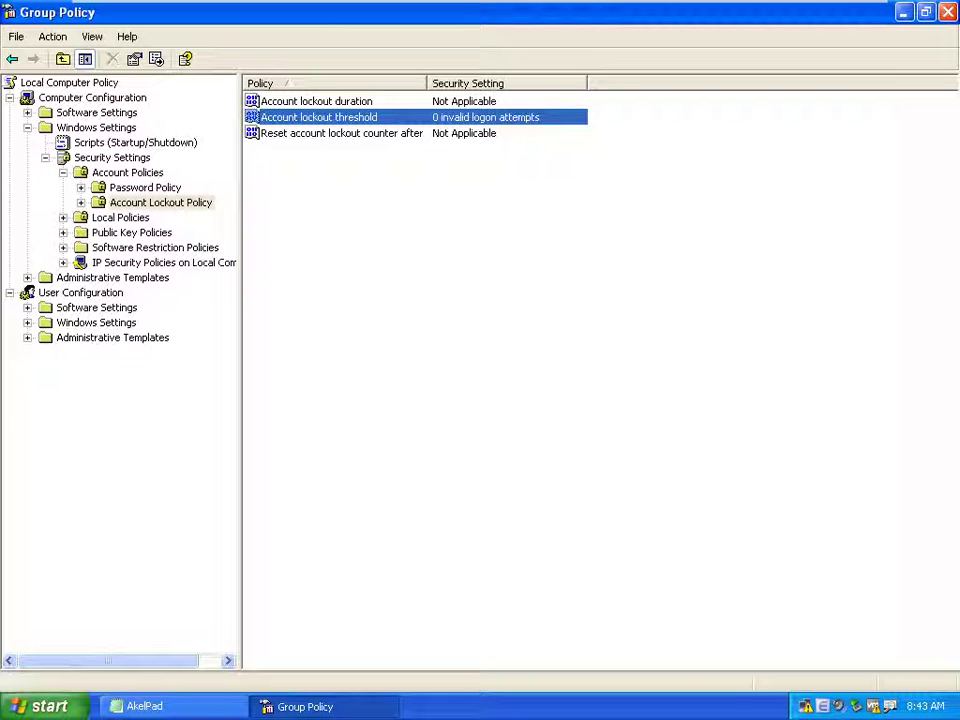
pyautogui.press('Return')
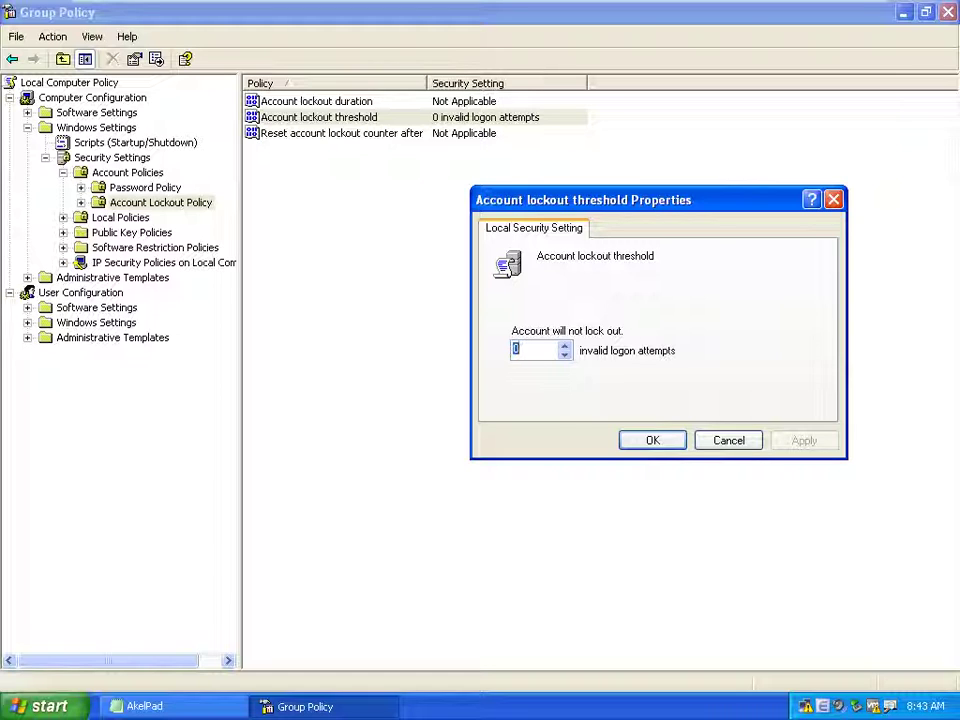
# Set the threshold to 3 invalid logon attempts and accept the suggested 30-minute duration and reset
pyautogui.write('3')
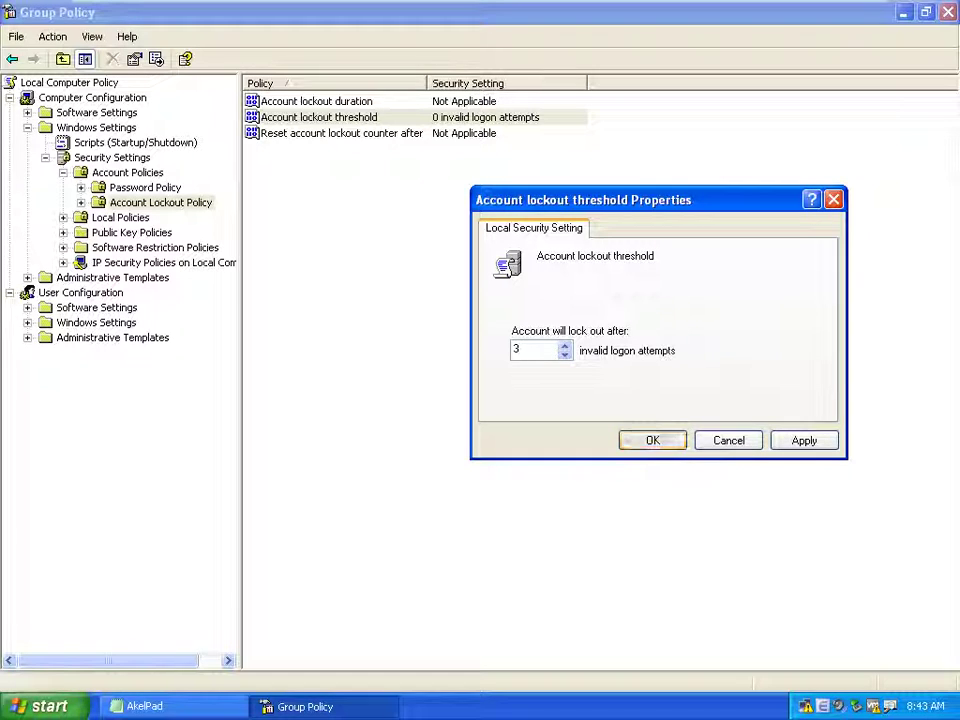
pyautogui.click(652, 440)
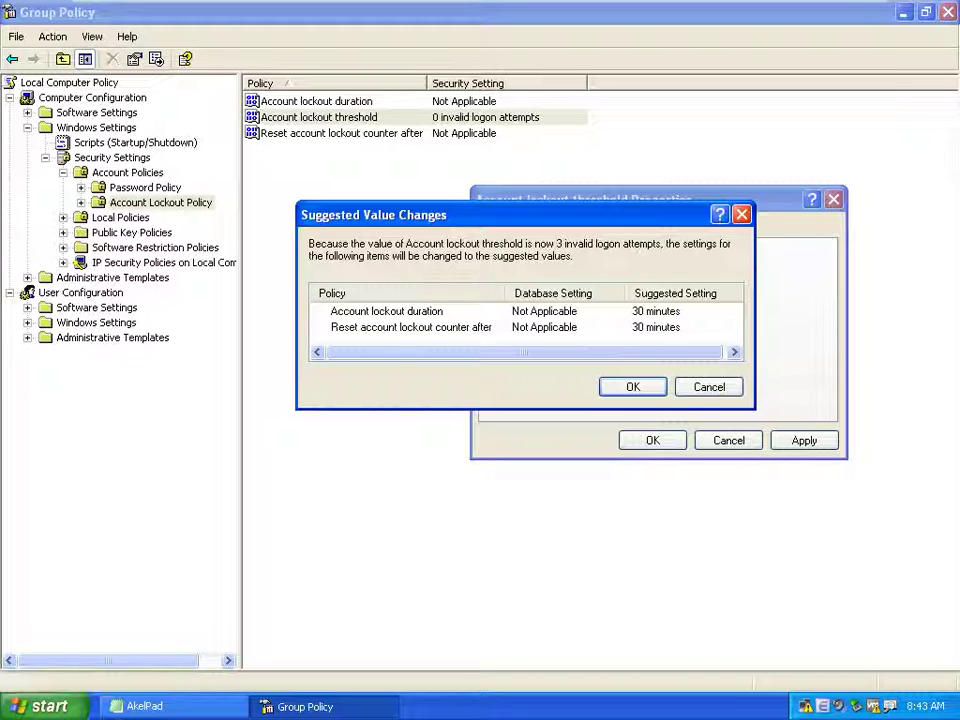
pyautogui.press('Return')
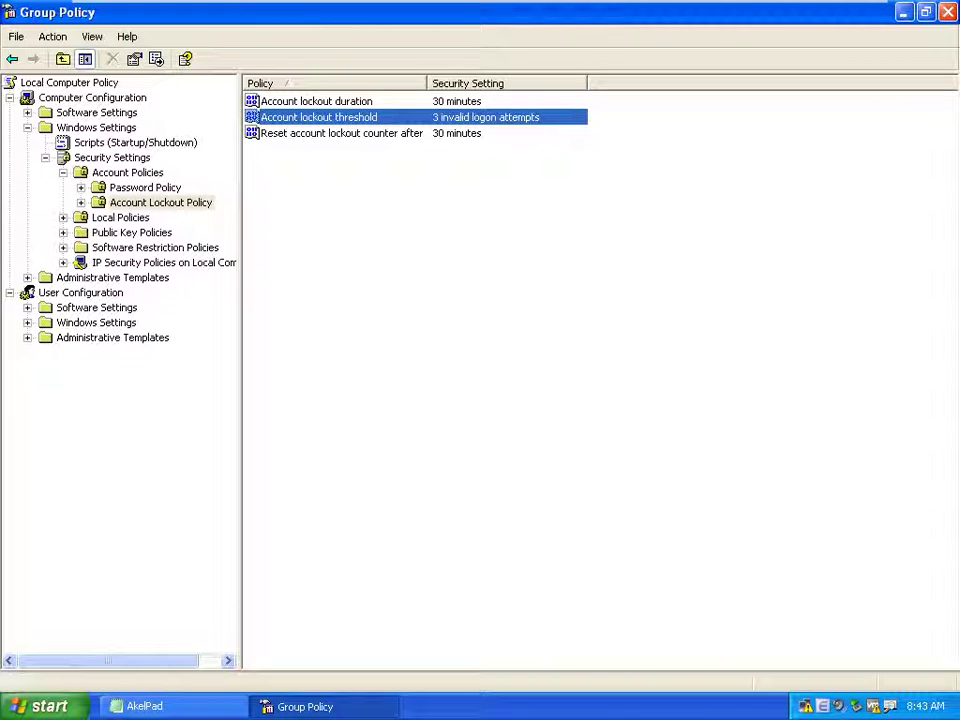
# Set Account lockout duration to 60 minutes
pyautogui.press('Up')
pyautogui.press('Return')
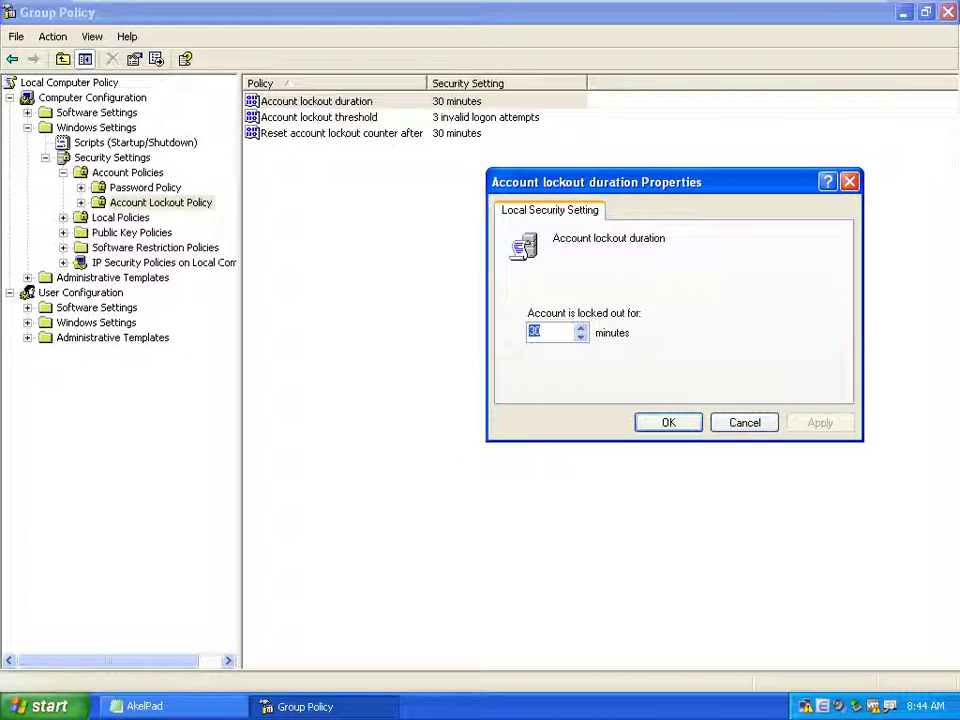
pyautogui.write('60')
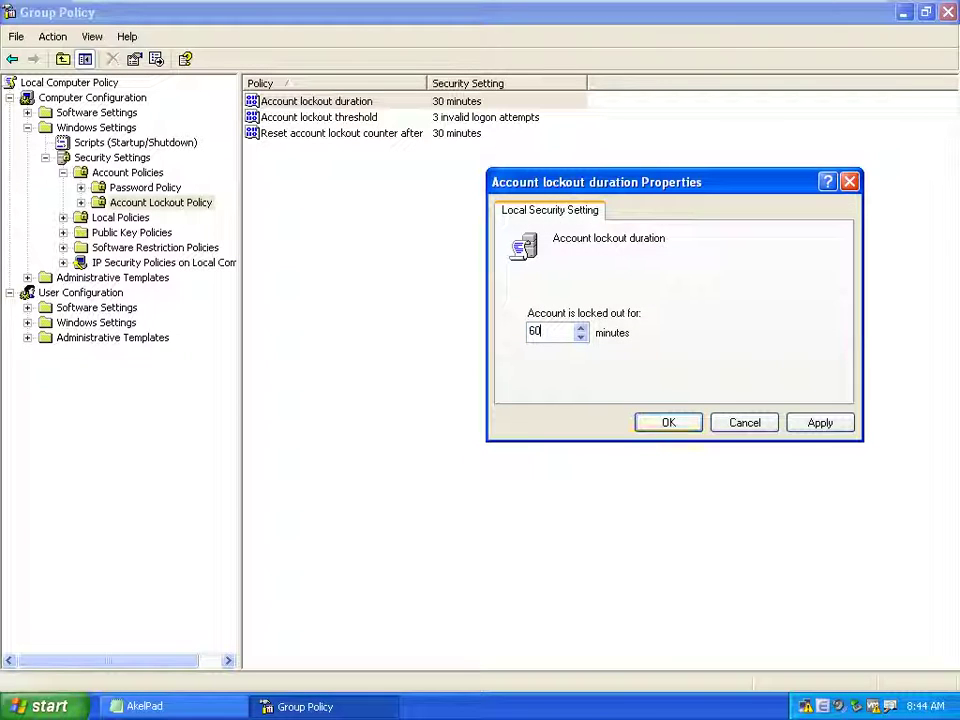
pyautogui.press('Return')
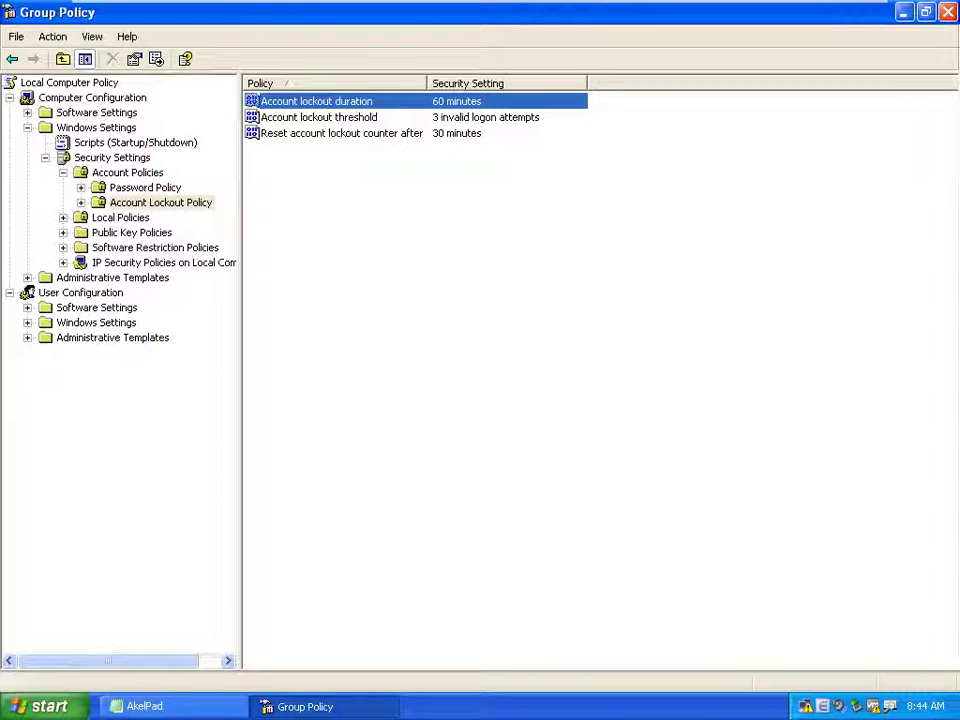
# Set Reset account lockout counter after to 60 minutes
pyautogui.press('Down')
pyautogui.press('Down')
pyautogui.press('Return')
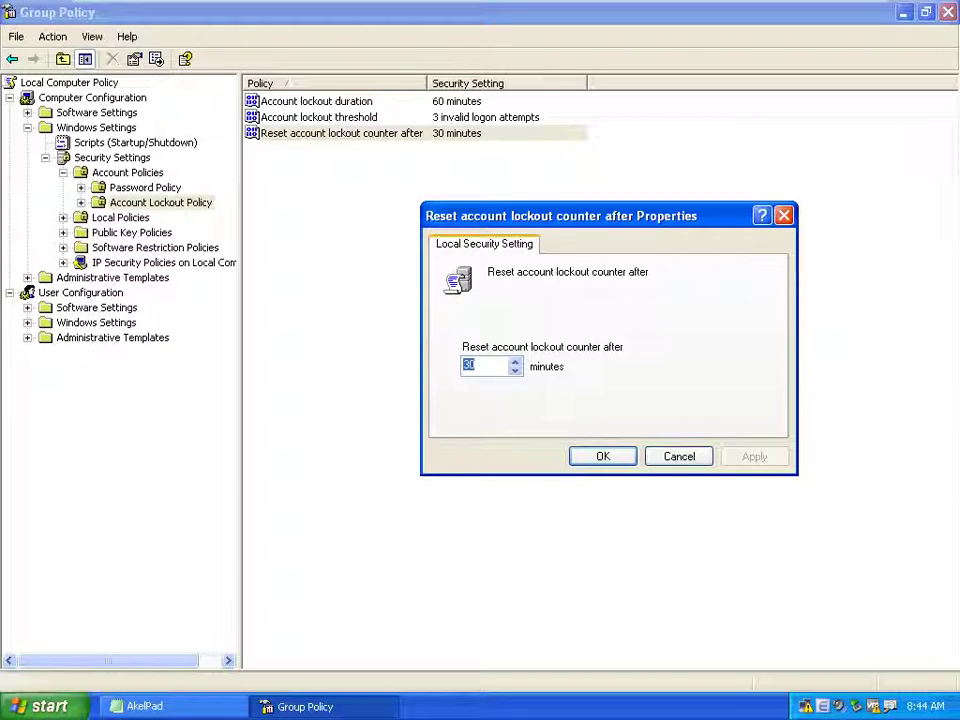
pyautogui.write('60')
pyautogui.press('Return')
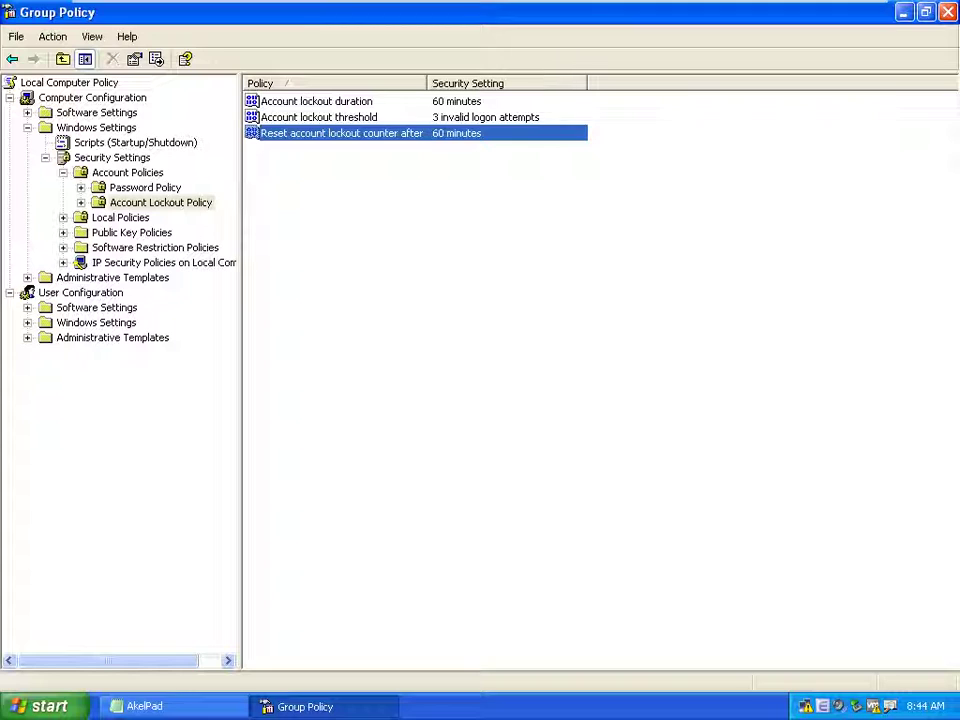
pyautogui.click(480, 338)
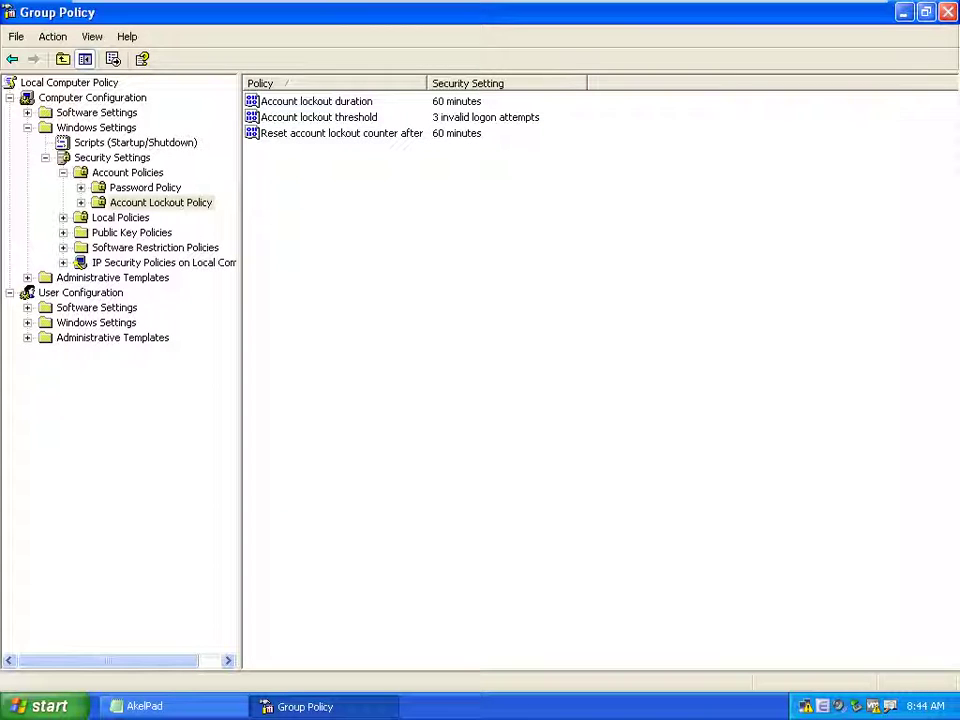
pyautogui.press('super+d')
pyautogui.press('super+r')
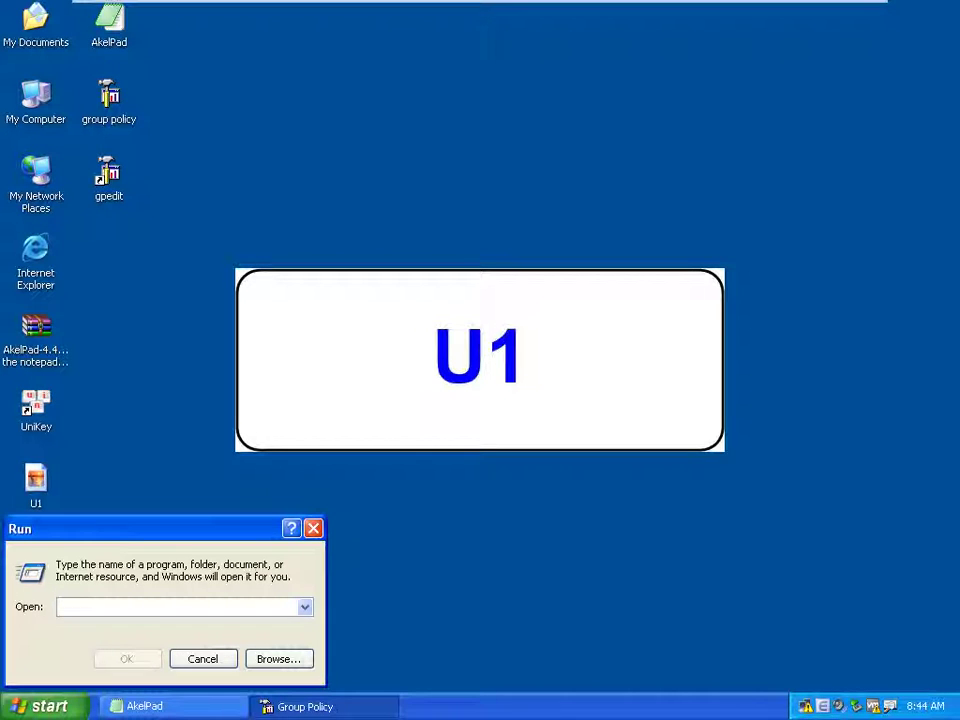
# Close the Run dialog, refresh the desktop and minimize the AkelPad notes
pyautogui.press('Escape')
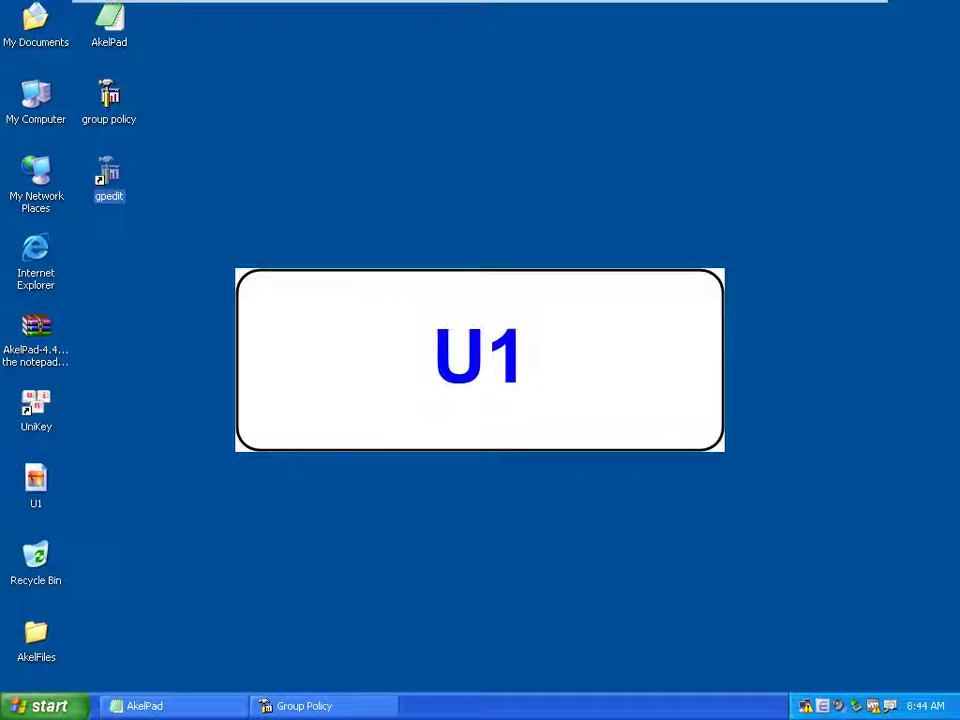
pyautogui.press('Return')
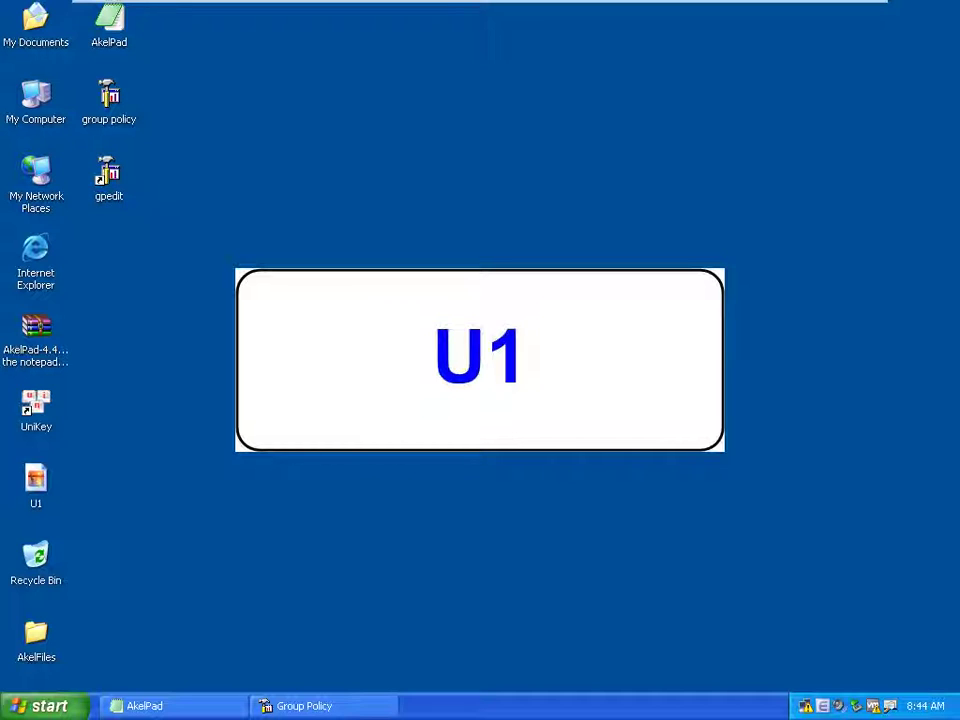
pyautogui.rightClick(36, 158)
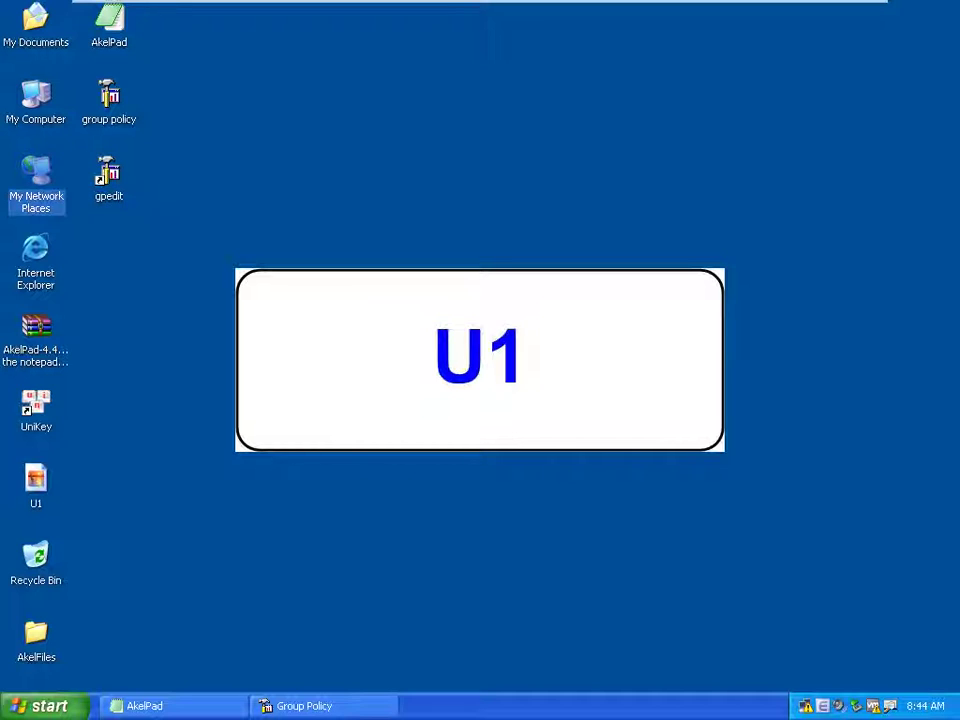
pyautogui.rightClick(471, 74)
pyautogui.rightClick(521, 103)
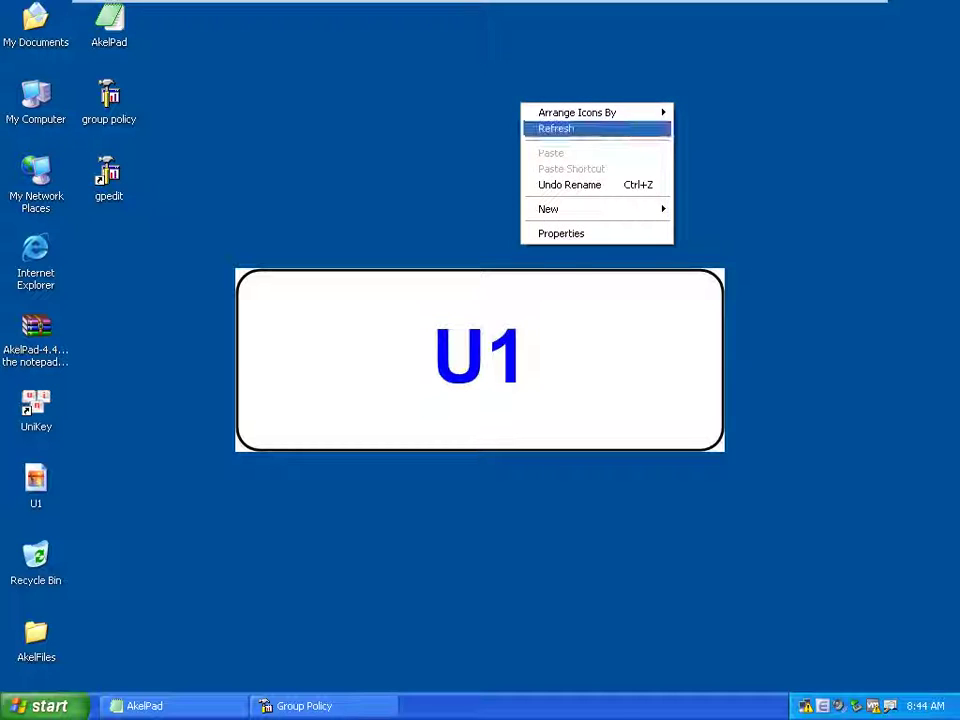
pyautogui.rightClick(563, 129)
pyautogui.click(580, 154)
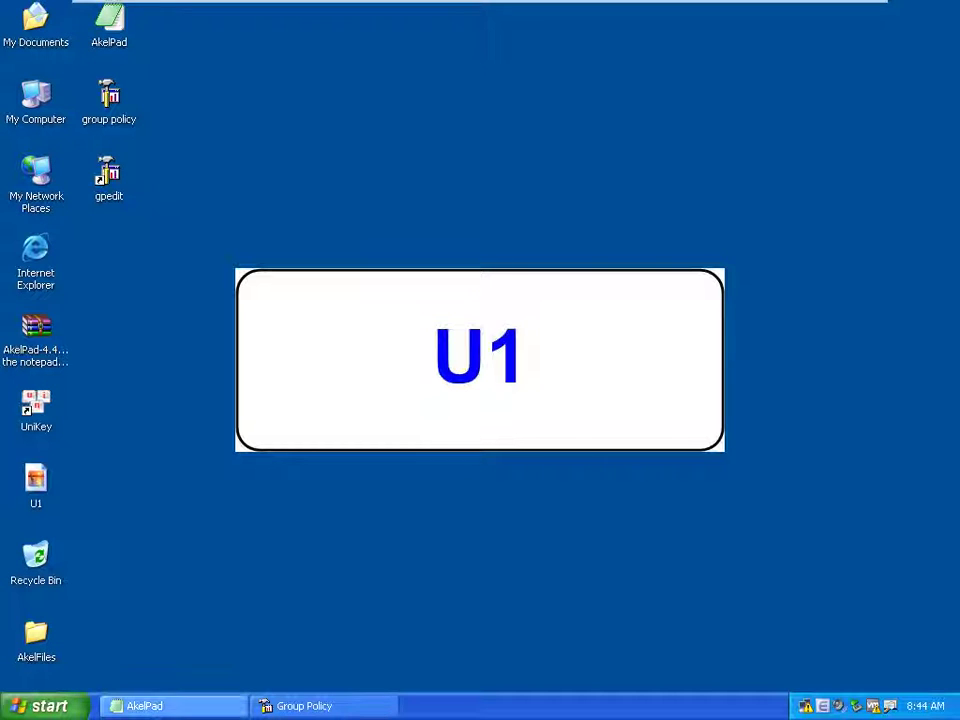
pyautogui.click(145, 706)
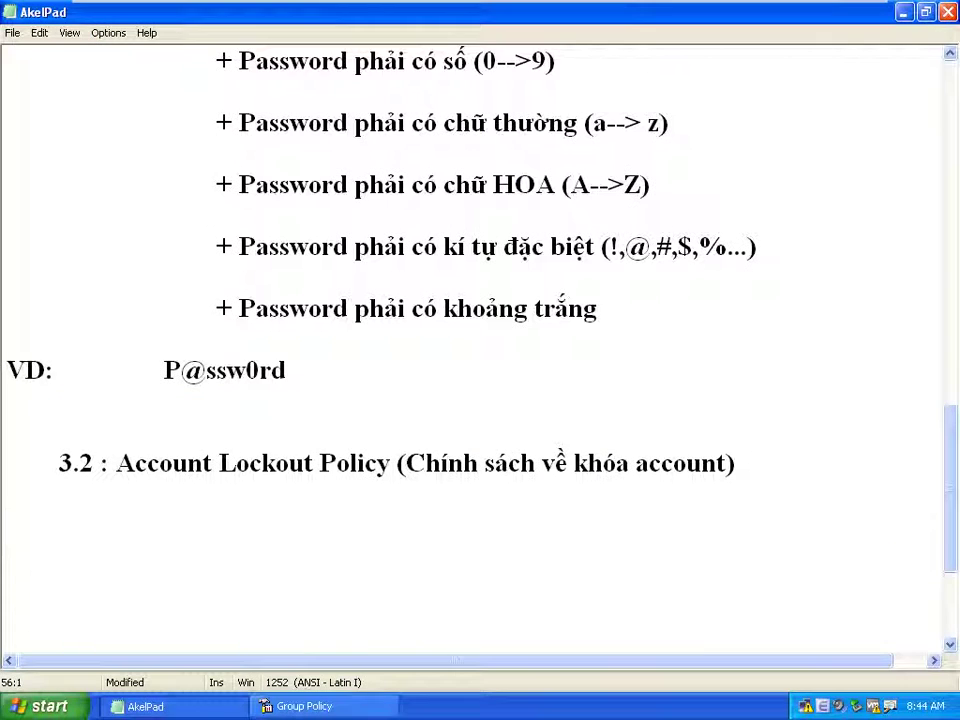
pyautogui.click(145, 706)
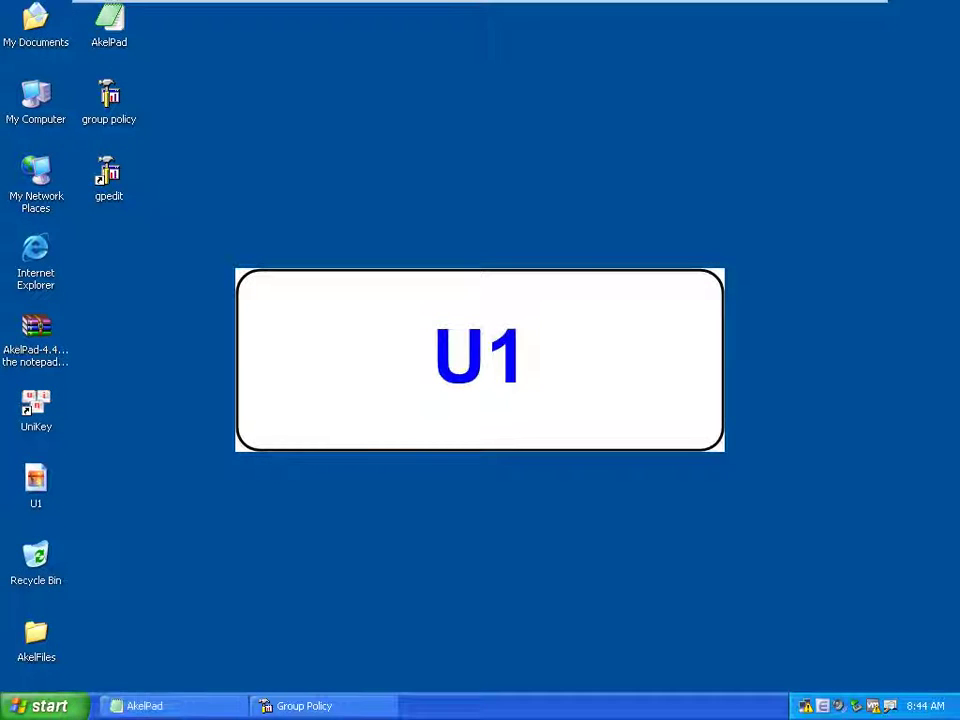
# Log off the current user from the Start menu, confirming Log Off
pyautogui.click(45, 706)
pyautogui.click(88, 646)
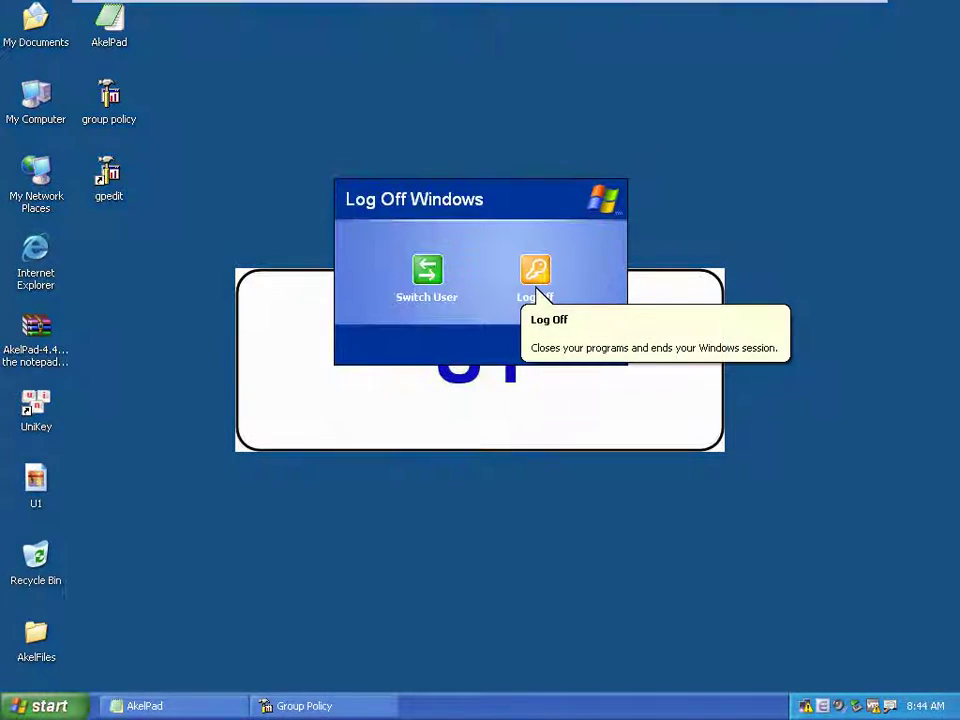
pyautogui.click(533, 274)
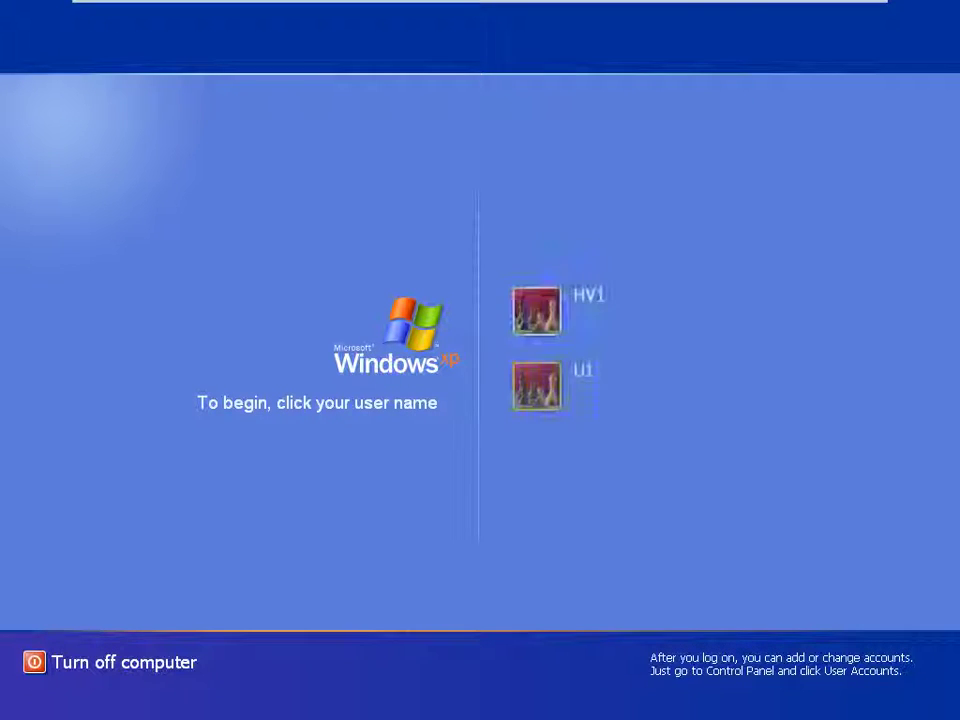
# Select the second user account and submit two incorrect passwords at the XP logon screen
pyautogui.click(537, 386)
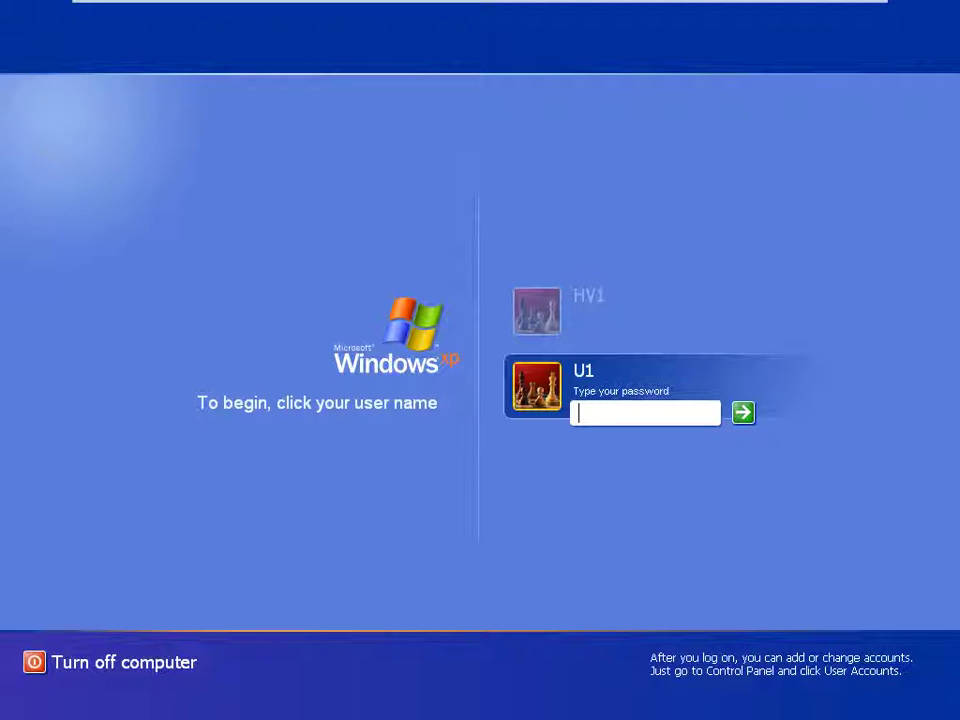
pyautogui.write('•••••••••••')
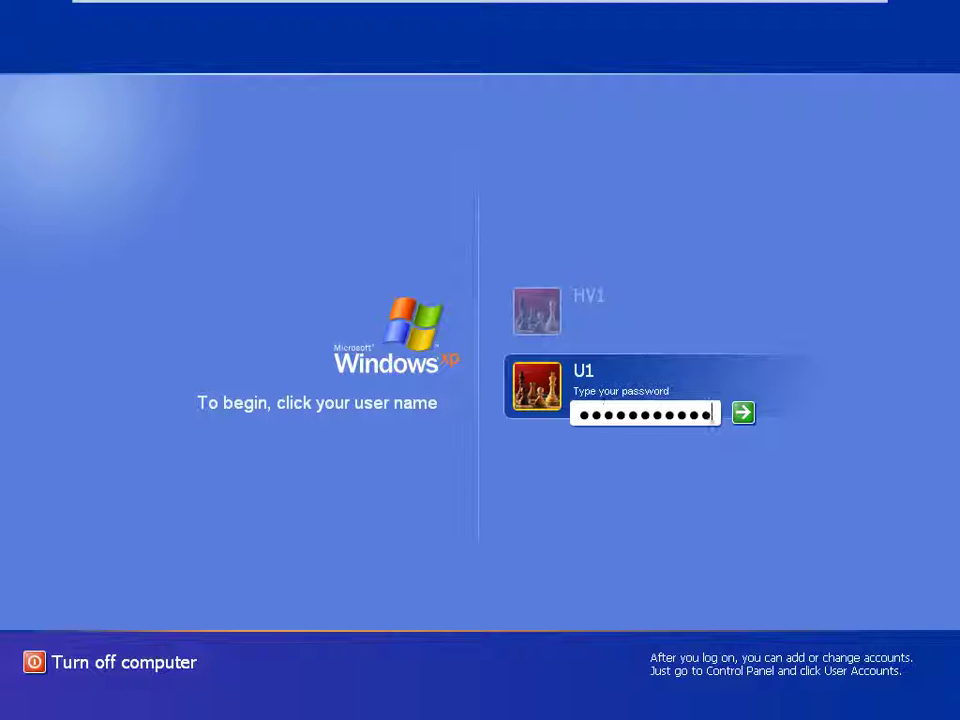
pyautogui.press('Return')
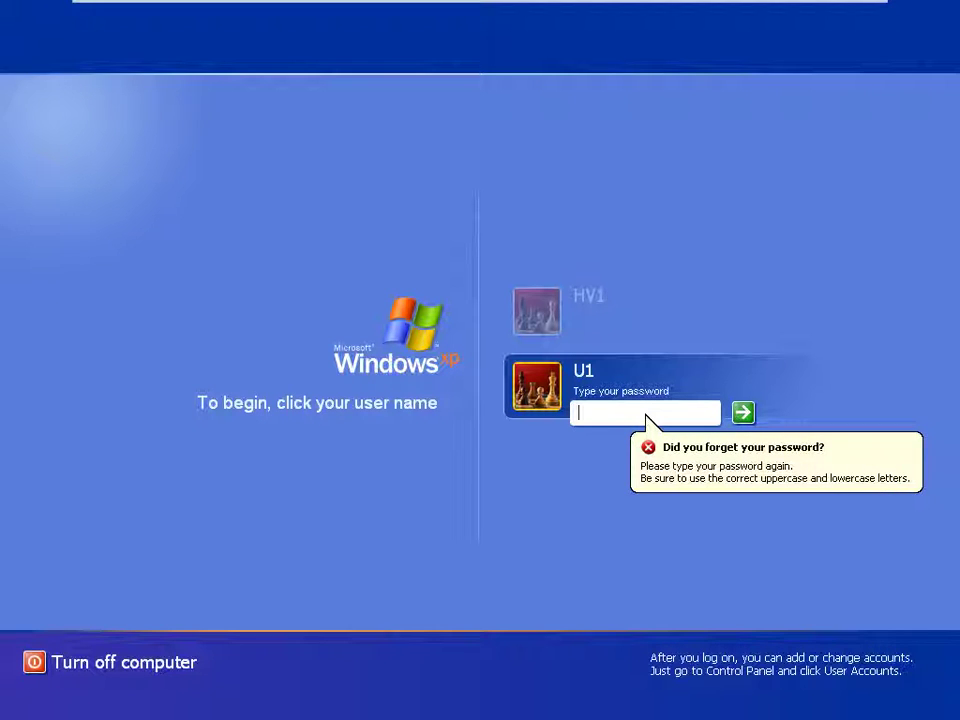
pyautogui.write('••••••••••')
pyautogui.press('Return')
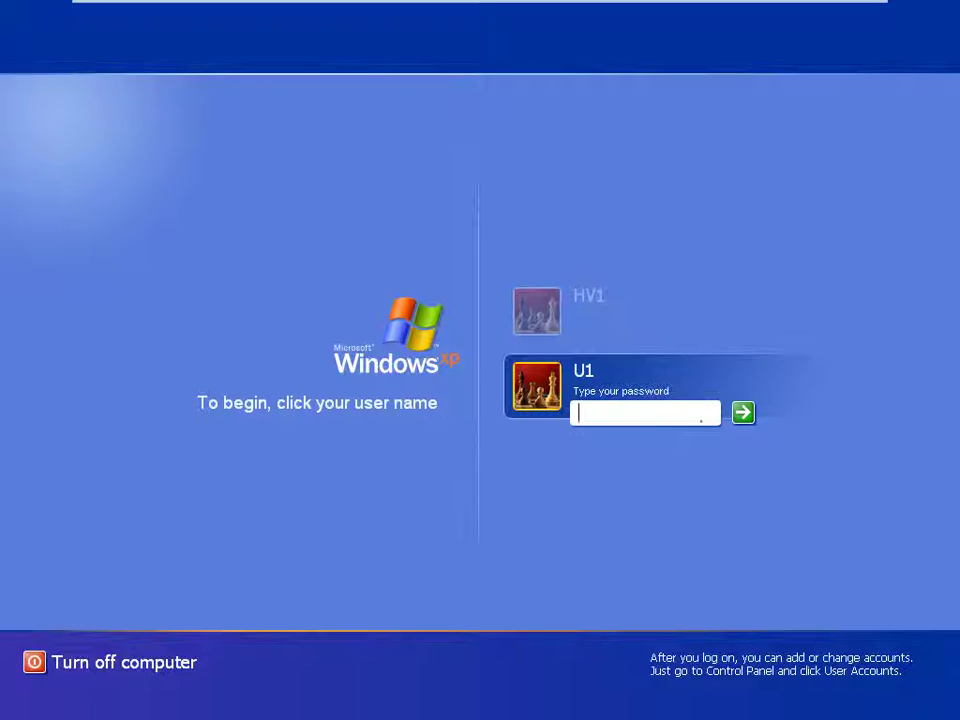
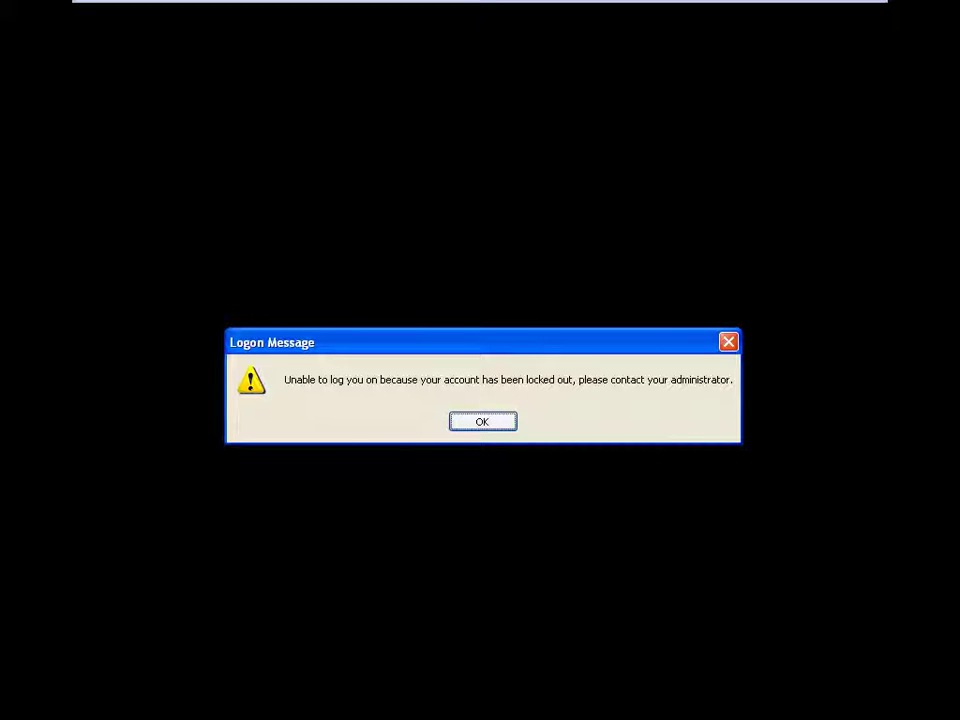
# Dismiss the lockout message, retry the U1 password, then deselect the U1 tile on the Welcome screen
pyautogui.press('Return')
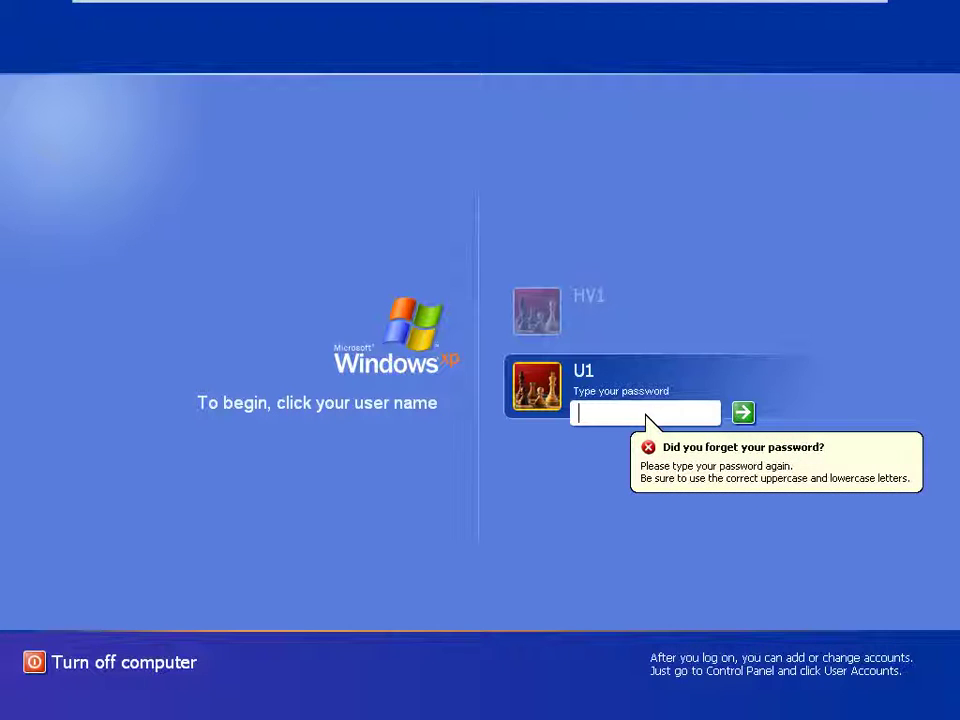
pyautogui.write('a')
pyautogui.press('Return')
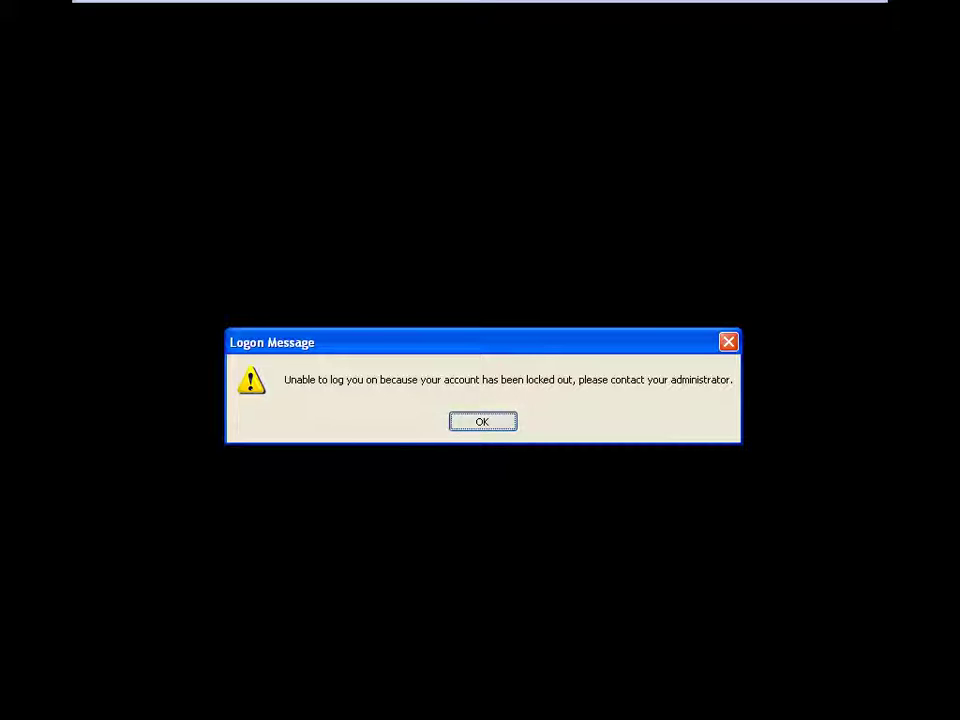
pyautogui.press('Return')
pyautogui.press('Escape')
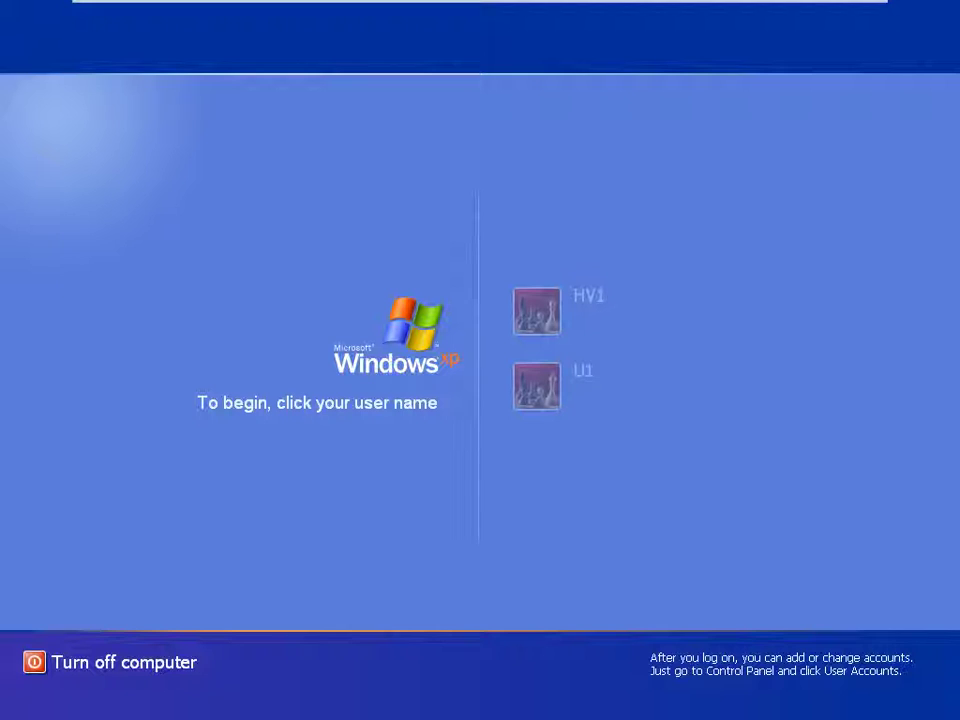
# Open the classic Log On to Windows dialog with 'administrator' as the user name
pyautogui.hotkey('ctrl', 'alt', 'Delete')
pyautogui.hotkey('ctrl', 'alt', 'Delete')
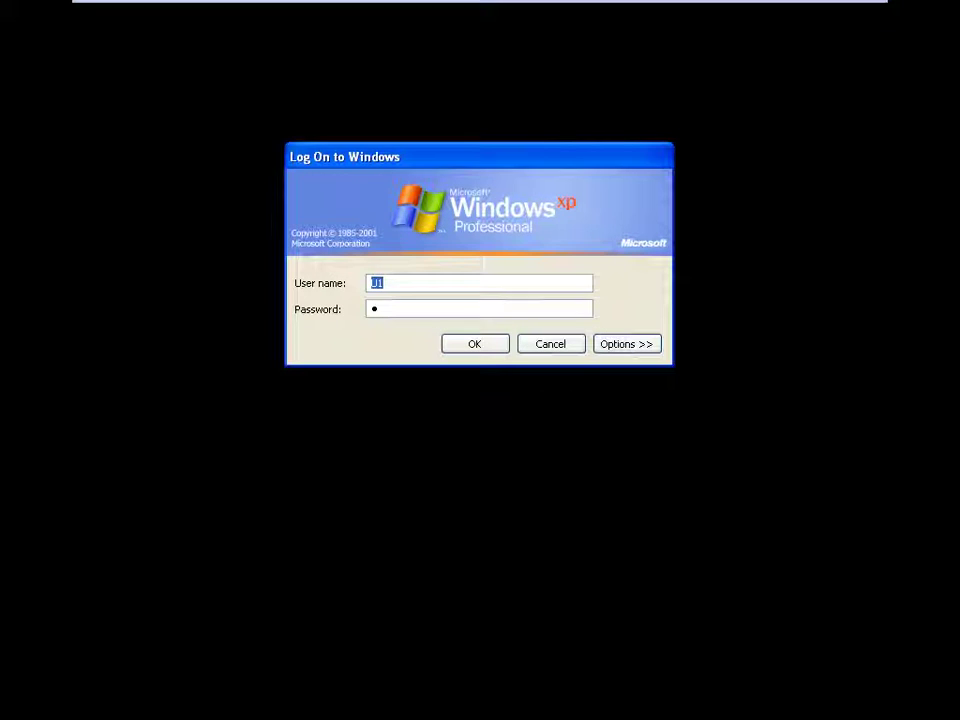
pyautogui.write('administrator')
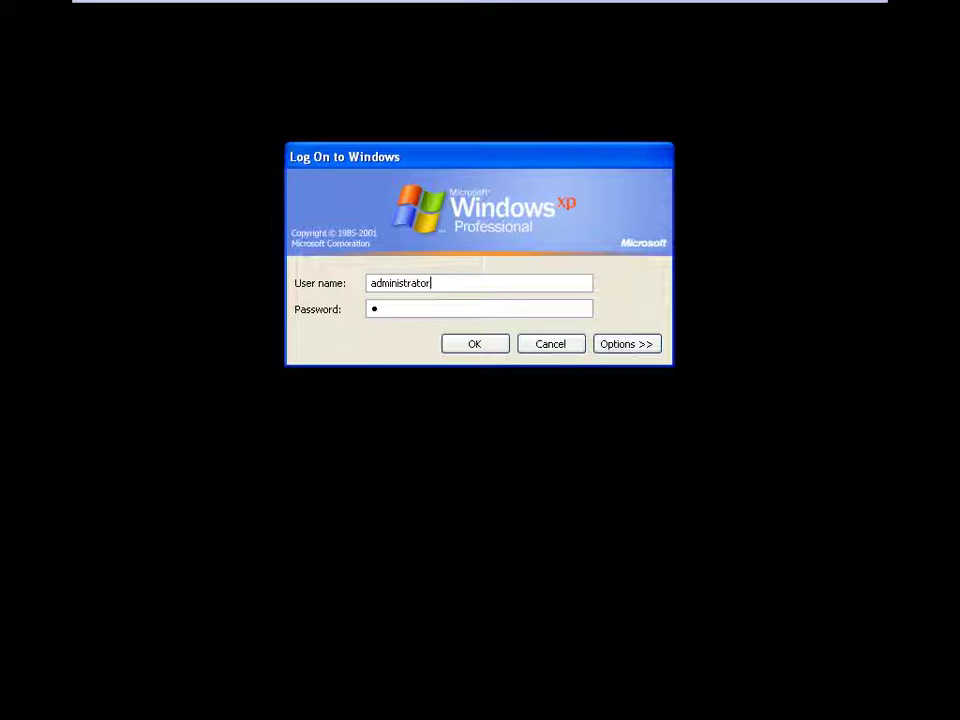
pyautogui.press('Tab')
# Clear the Password field, attempt a logon, then enter the administrator password
pyautogui.press('BackSpace')
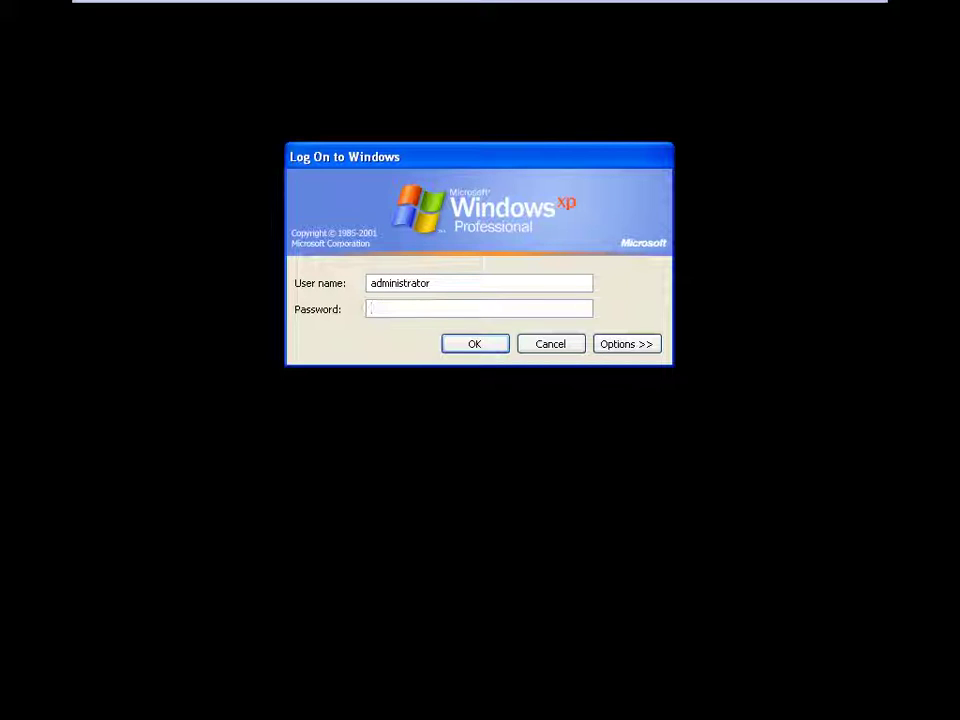
pyautogui.press('Return')
pyautogui.press('Return')
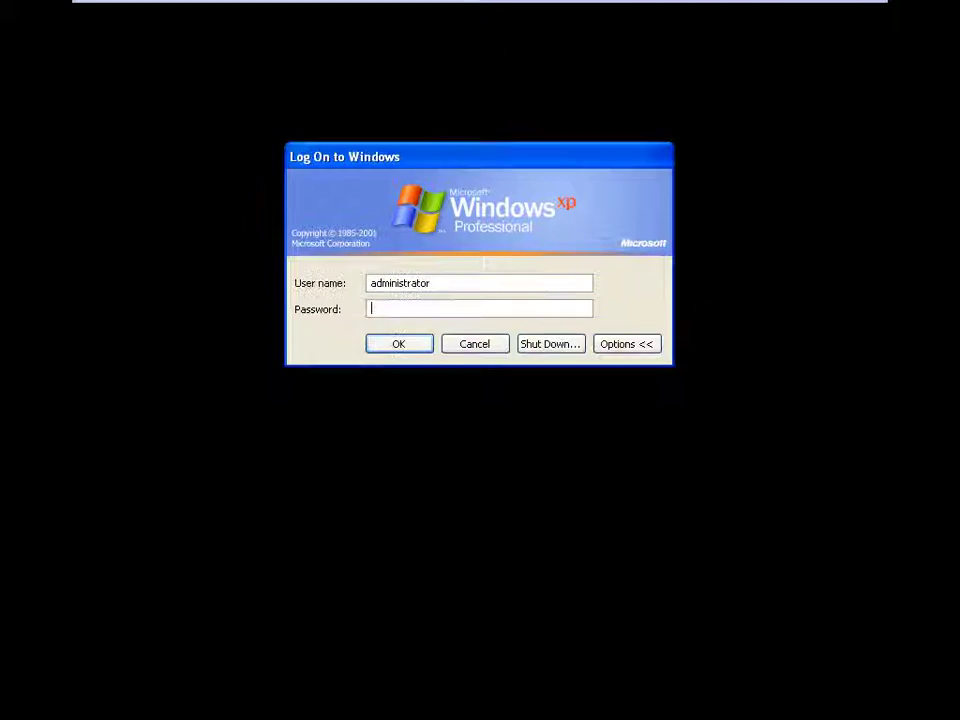
pyautogui.write('***')
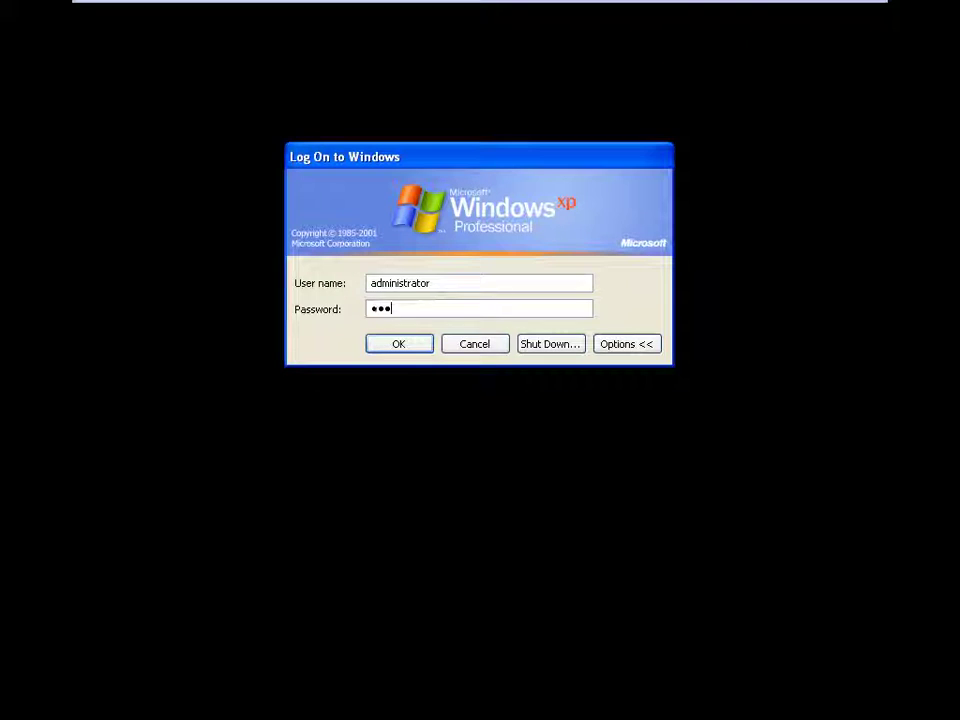
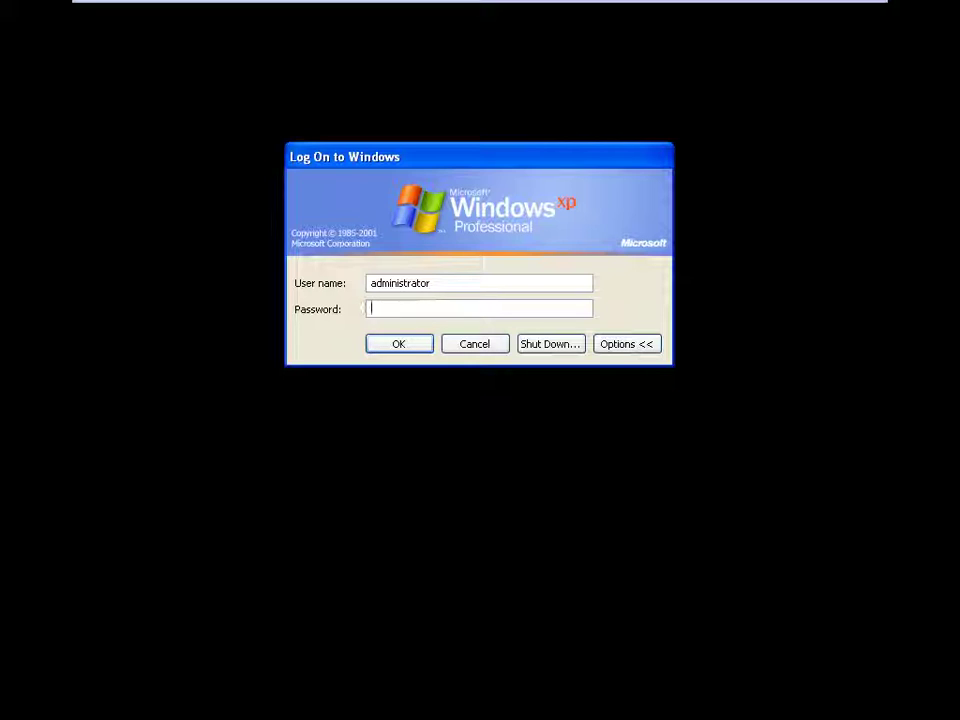
# Enter the administrator password to log on to Windows XP
pyautogui.press('Return')
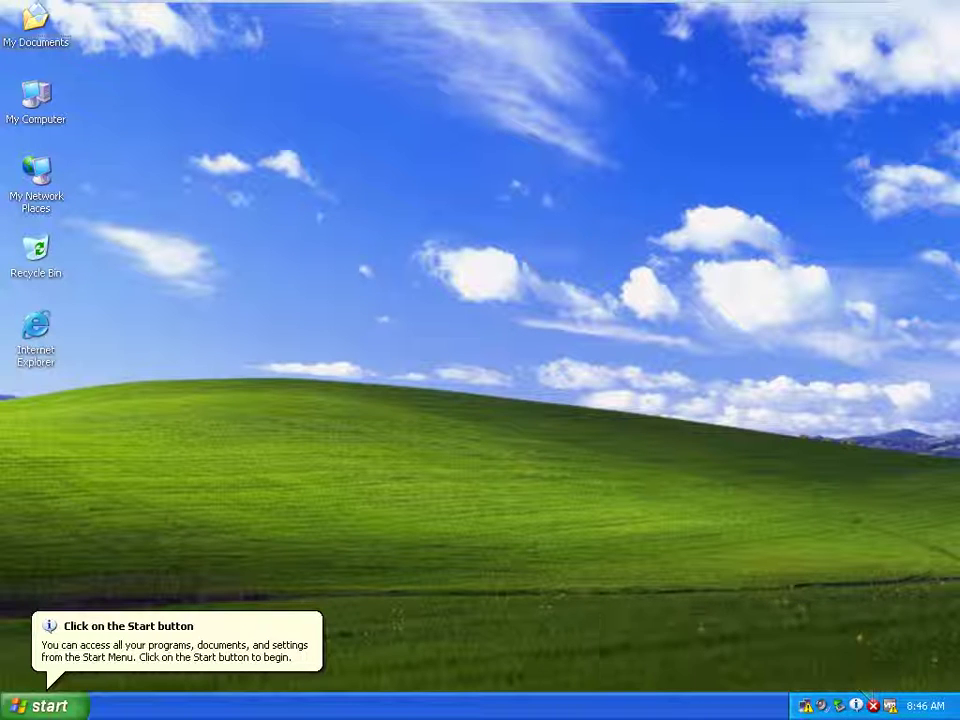
# Open Computer Management from My Computer and bring up the U1 account's properties under Local Users and Groups
pyautogui.rightClick(58, 118)
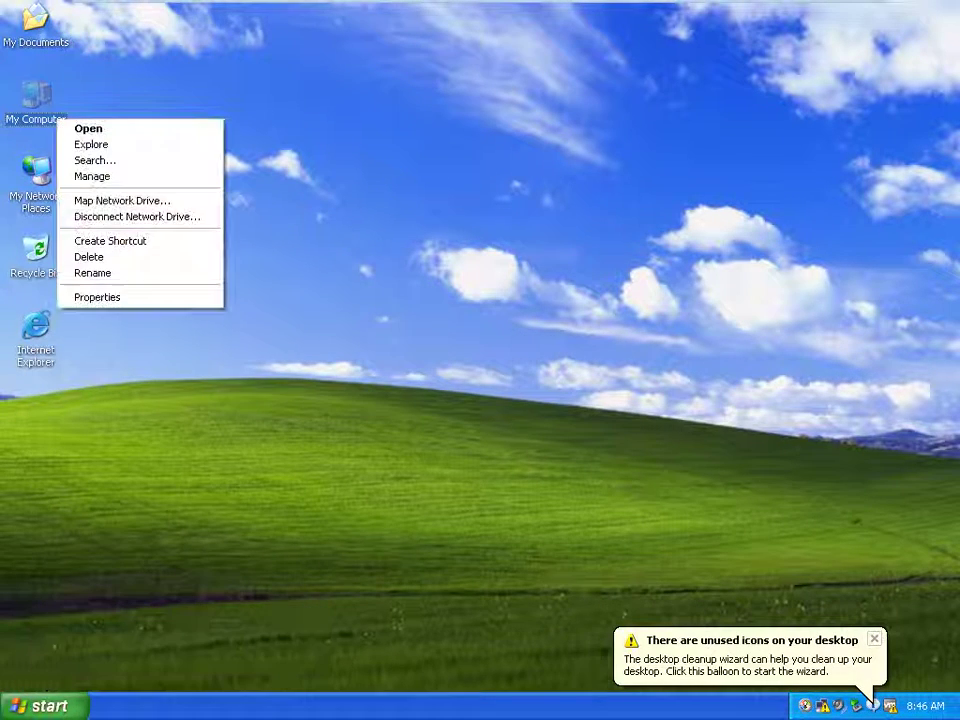
pyautogui.click(92, 176)
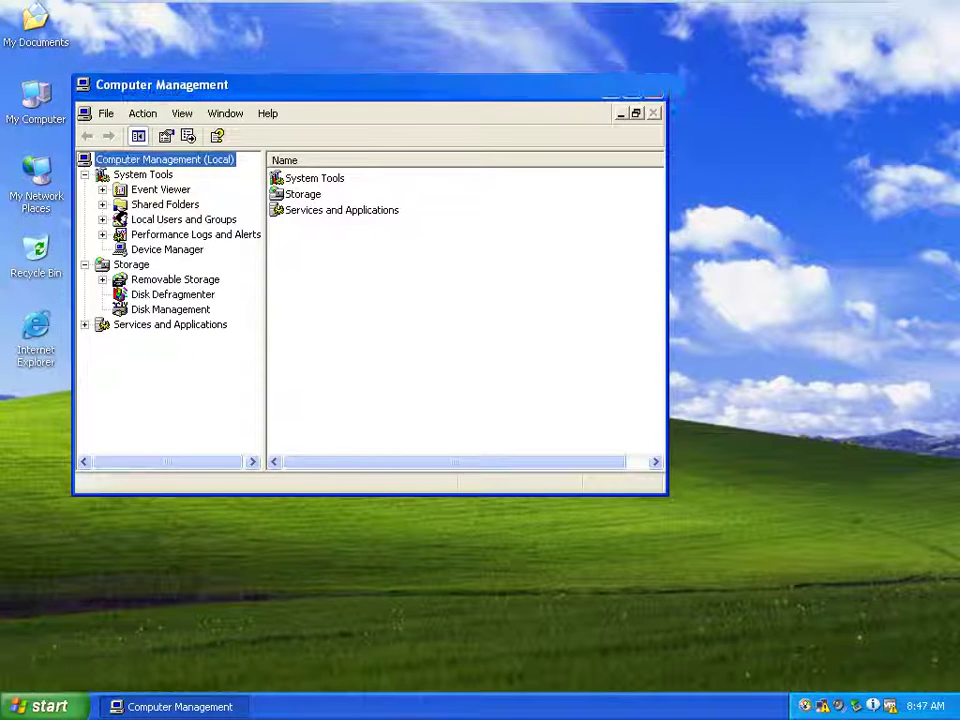
pyautogui.press('Down')
pyautogui.press('Down')
pyautogui.press('Down')
pyautogui.press('Down')
pyautogui.press('Right')
pyautogui.press('Down')
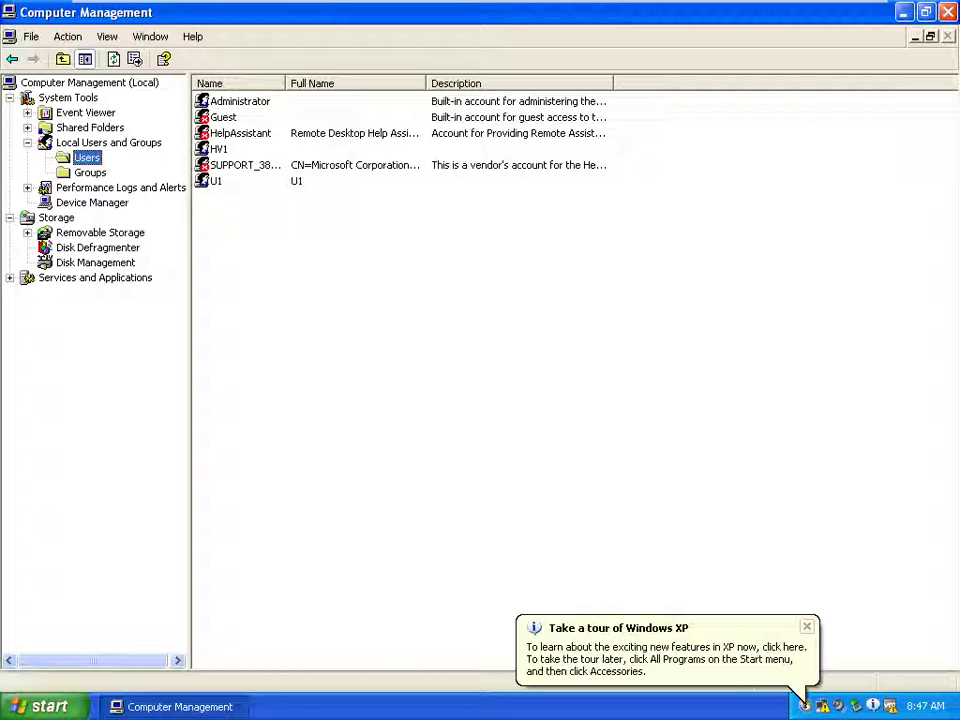
pyautogui.press('Tab')
pyautogui.press('End')
pyautogui.hotkey('shift', 'F10')
pyautogui.press('Up')
pyautogui.press('Up')
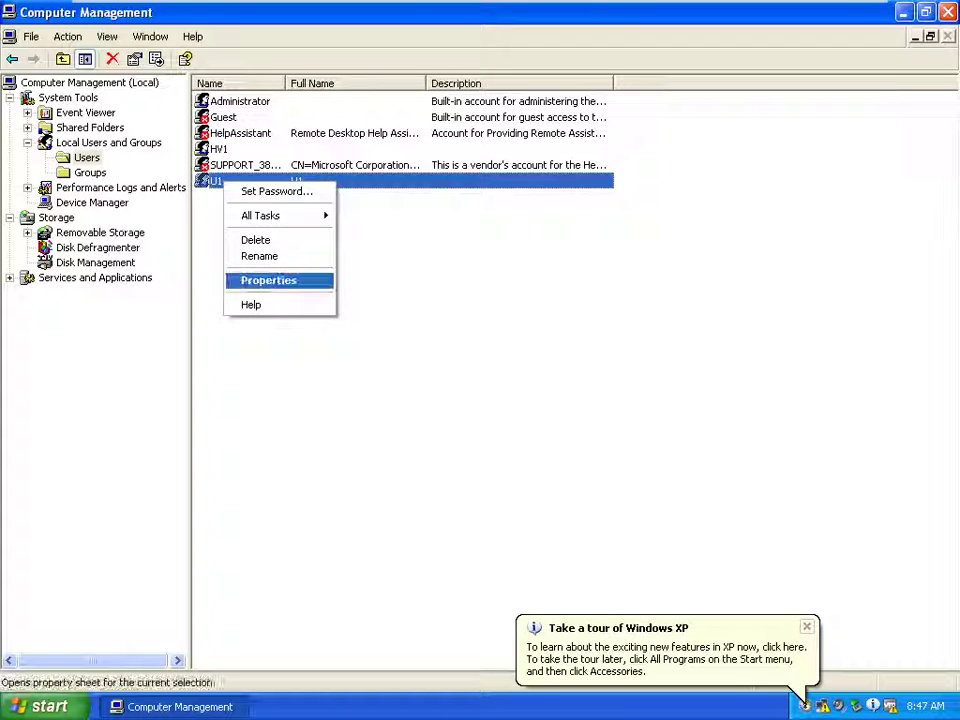
pyautogui.press('Return')
# Clear U1's 'Account is locked out' flag, apply it, and close Computer Management
pyautogui.hotkey('alt', 'space')
pyautogui.press('m')
pyautogui.press('Right')
pyautogui.press('Right')
pyautogui.press('Right')
pyautogui.press('Right')
pyautogui.press('Right')
pyautogui.press('Right')
pyautogui.press('Right')
pyautogui.press('Right')
pyautogui.press('Right')
pyautogui.press('Up')
pyautogui.press('Up')
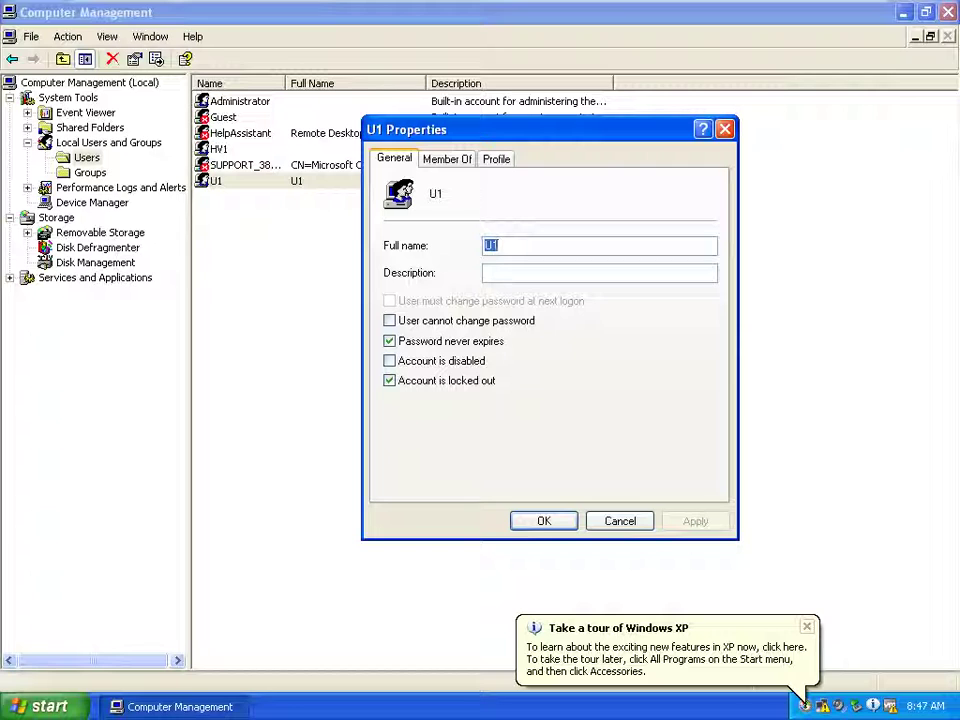
pyautogui.hotkey('alt', 'o')
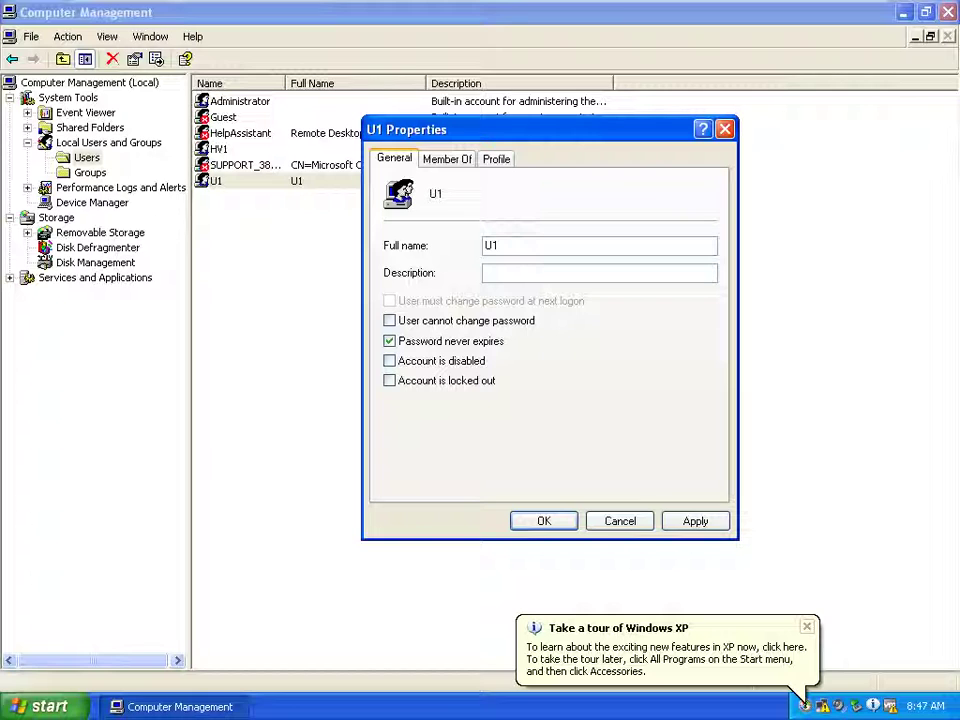
pyautogui.press('Return')
pyautogui.hotkey('alt', 'F4')
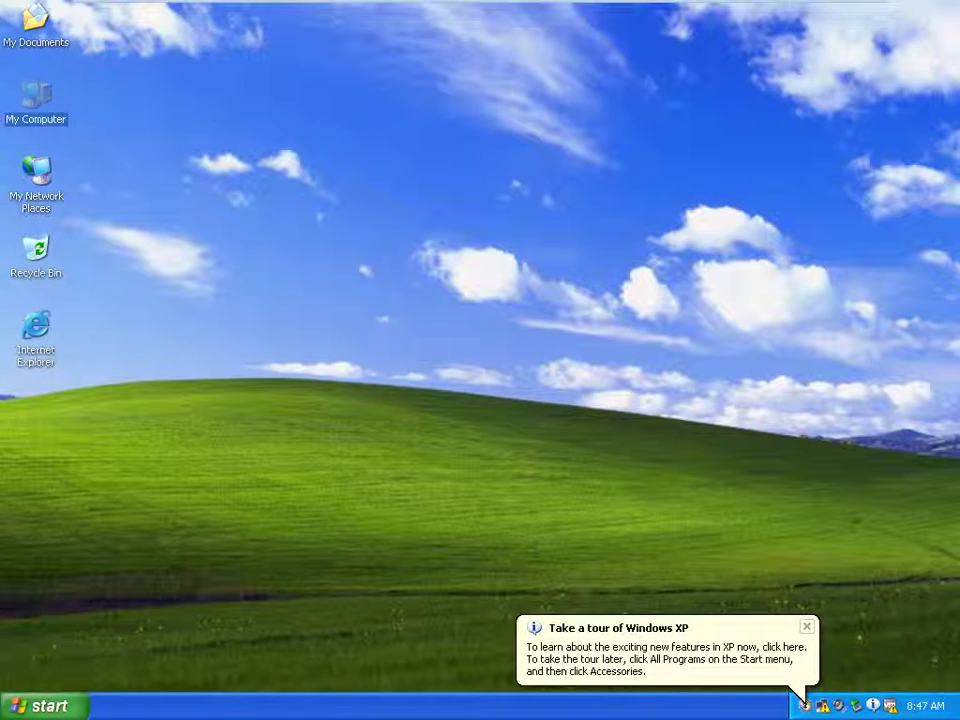
# Log off the administrator account from the Start menu
pyautogui.hotkey('ctrl', 'Escape')
pyautogui.press('Up')
pyautogui.press('Up')
pyautogui.press('Return')
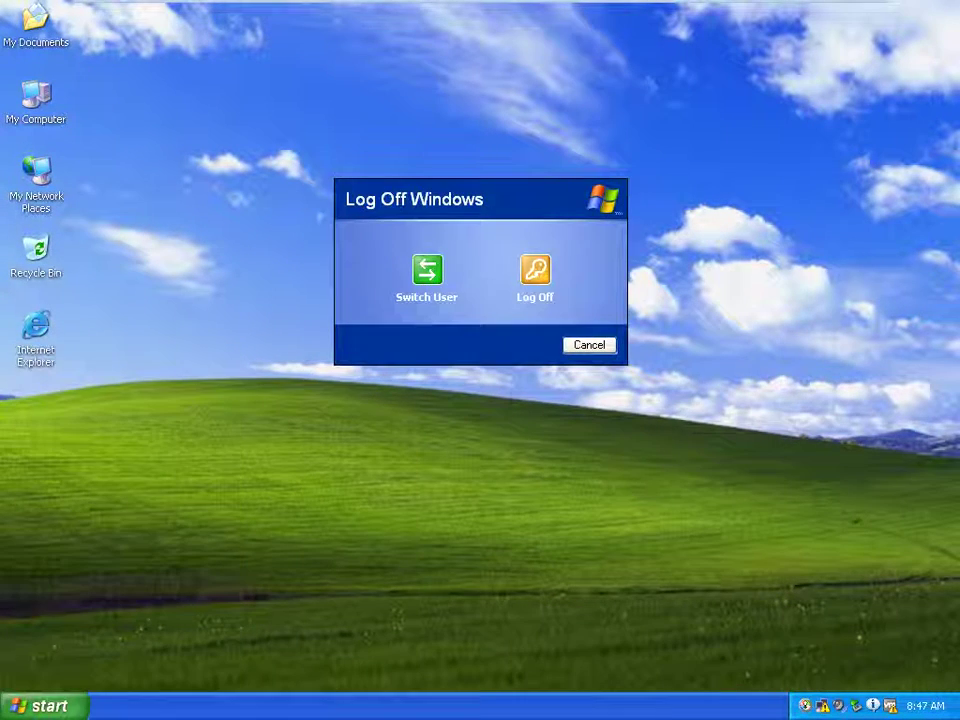
pyautogui.press('Return')
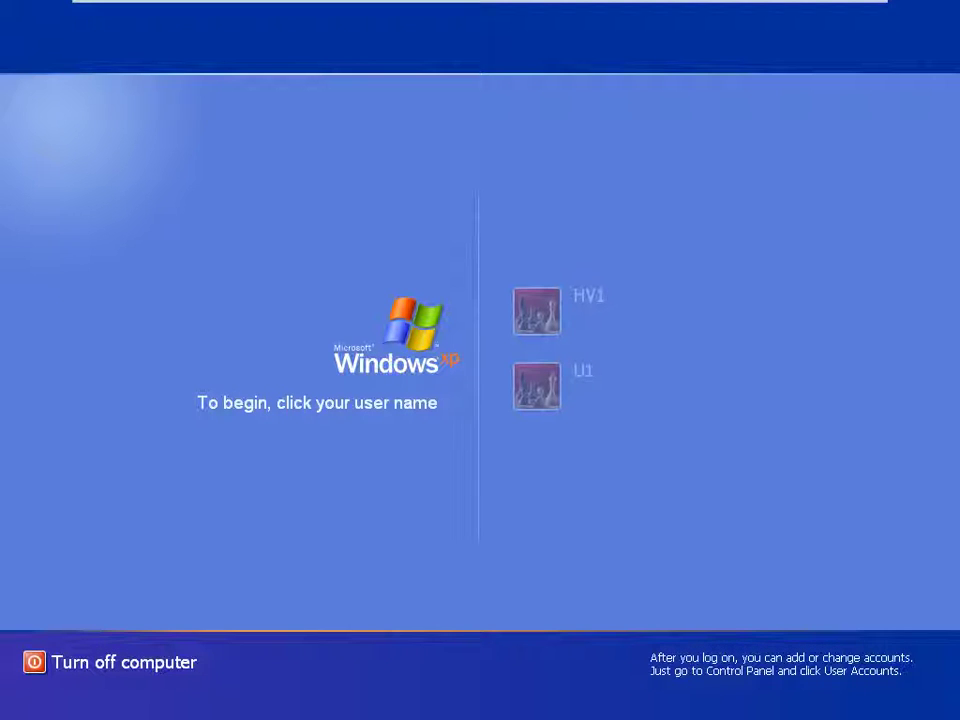
# Log on as U1 with its password
pyautogui.click(537, 386)
pyautogui.write('1')
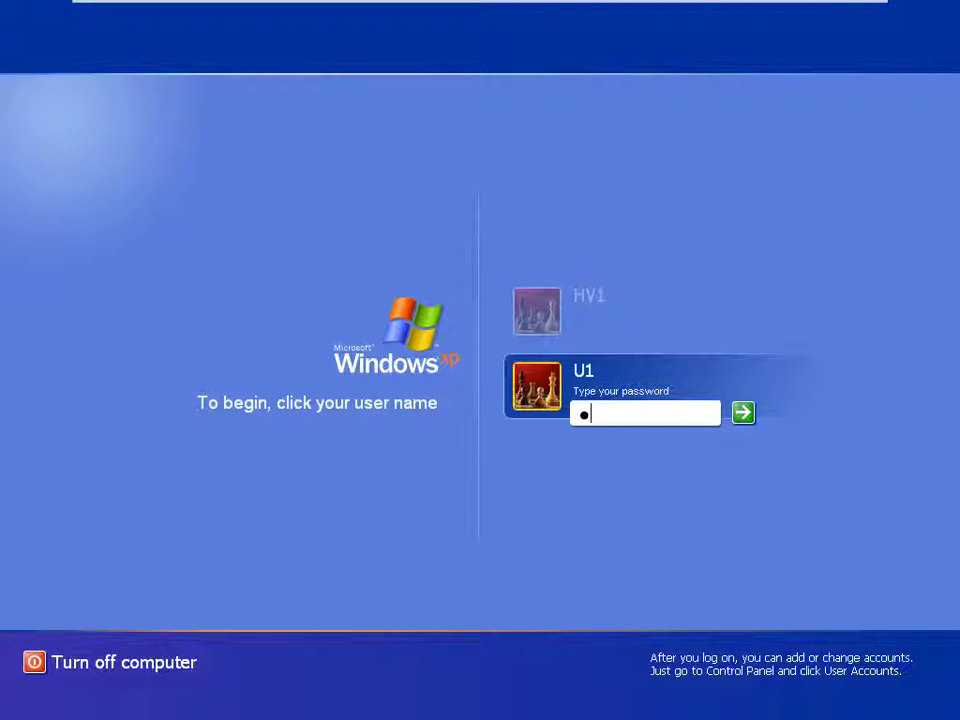
pyautogui.press('Return')
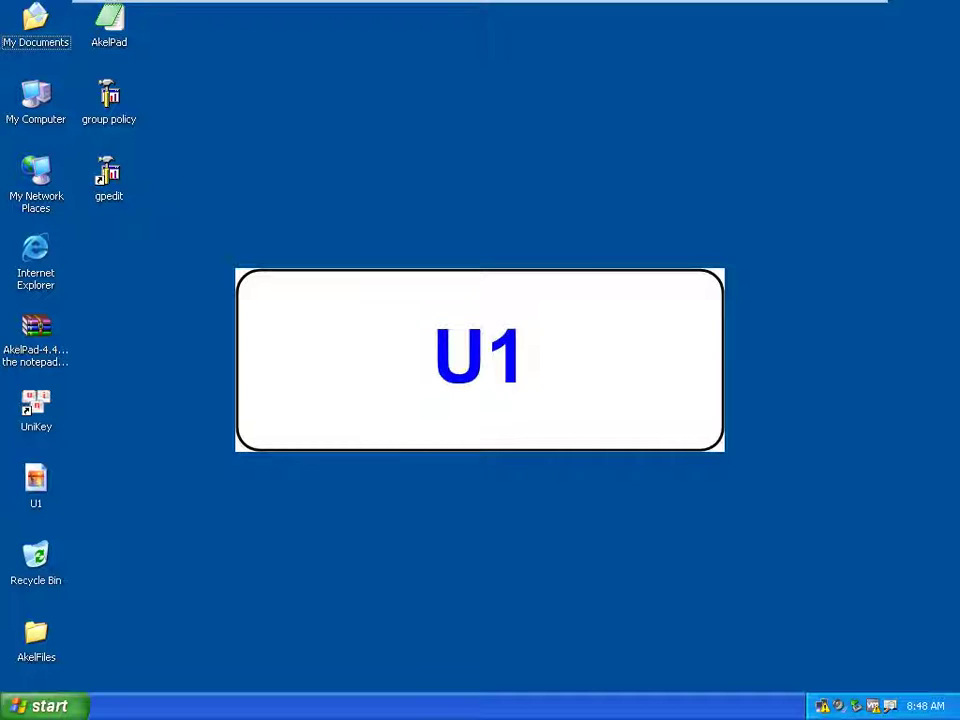
# Launch AkelPad maximized and set its font to Times New Roman, Bold, size 22
pyautogui.doubleClick(109, 20)
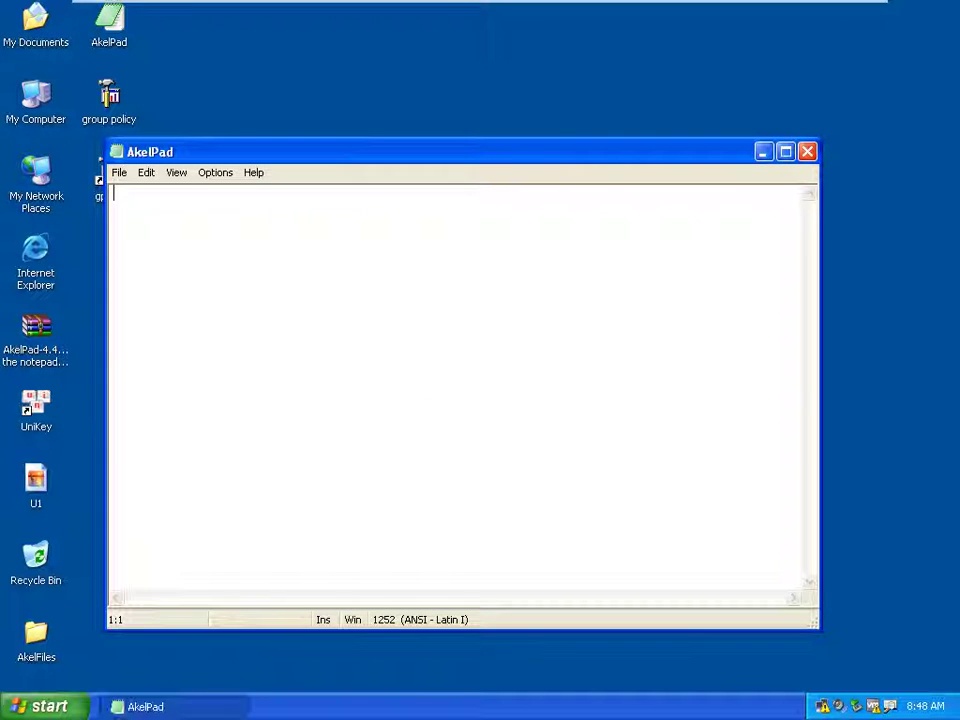
pyautogui.click(784, 150)
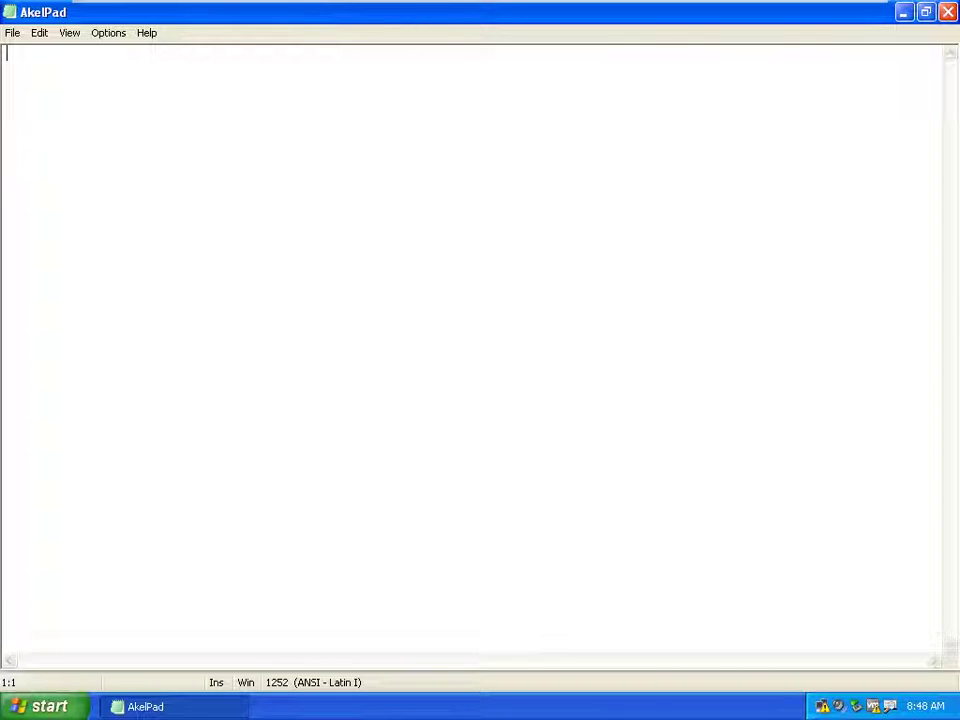
pyautogui.hotkey('alt', 'v')
pyautogui.press('f')
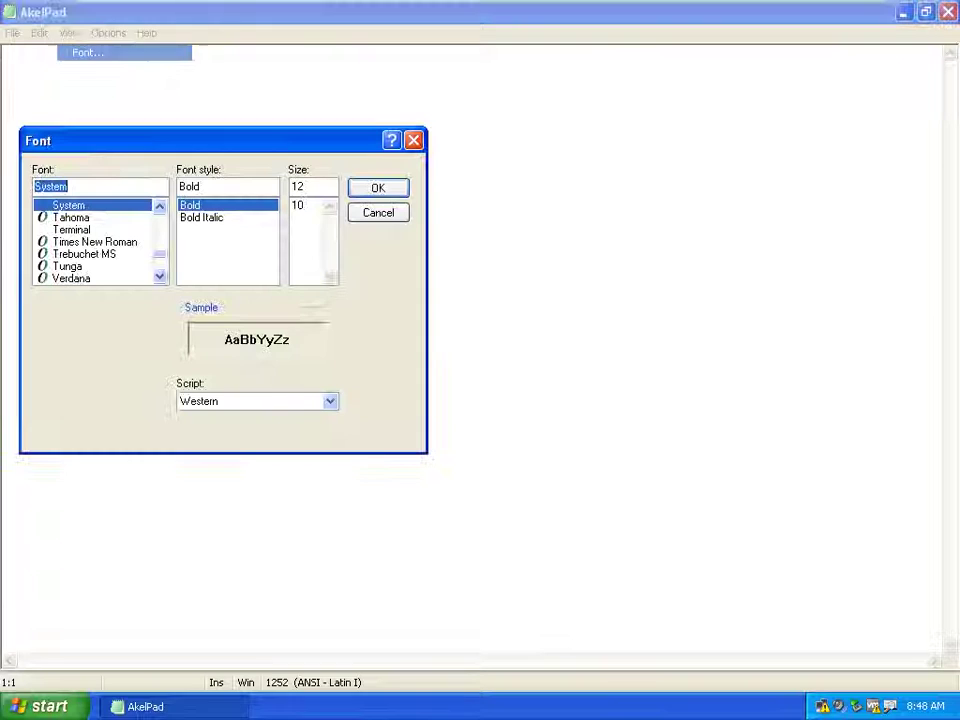
pyautogui.press('Down')
pyautogui.press('Down')
pyautogui.press('Down')
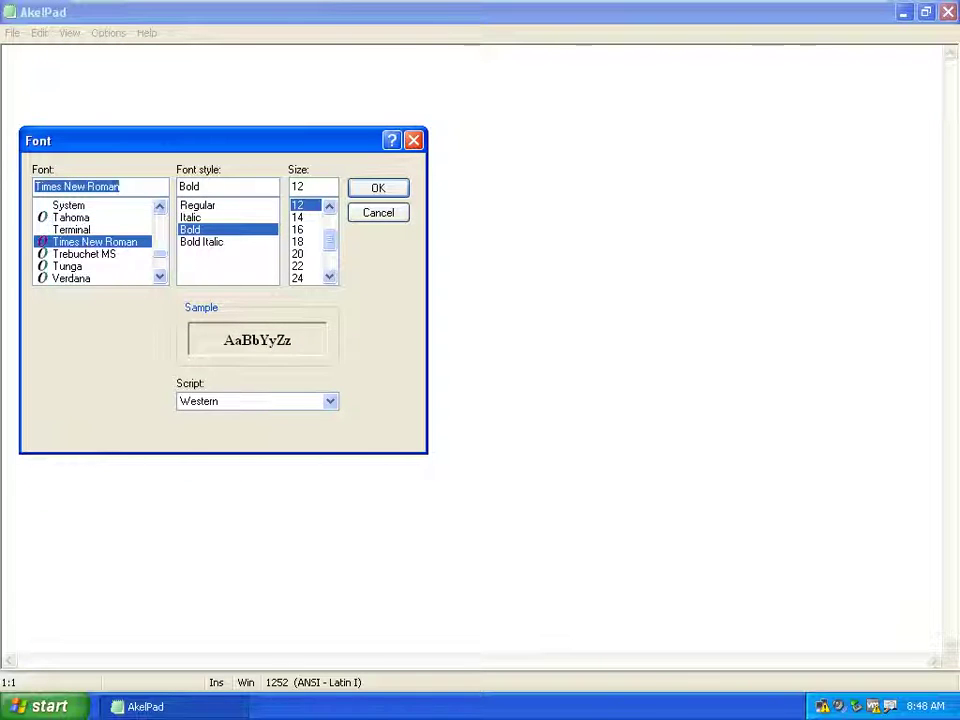
pyautogui.press('Tab')
pyautogui.press('Down')
pyautogui.press('Up')
pyautogui.press('Tab')
pyautogui.press('Down')
pyautogui.press('Down')
pyautogui.press('Down')
pyautogui.press('Down')
pyautogui.press('Down')
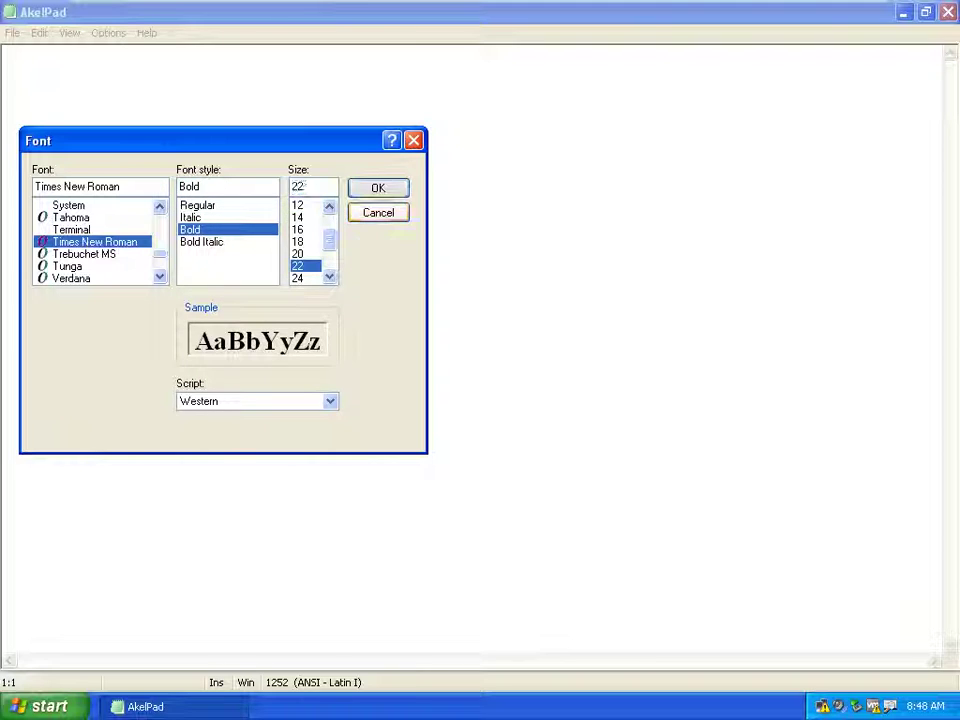
pyautogui.press('Return')
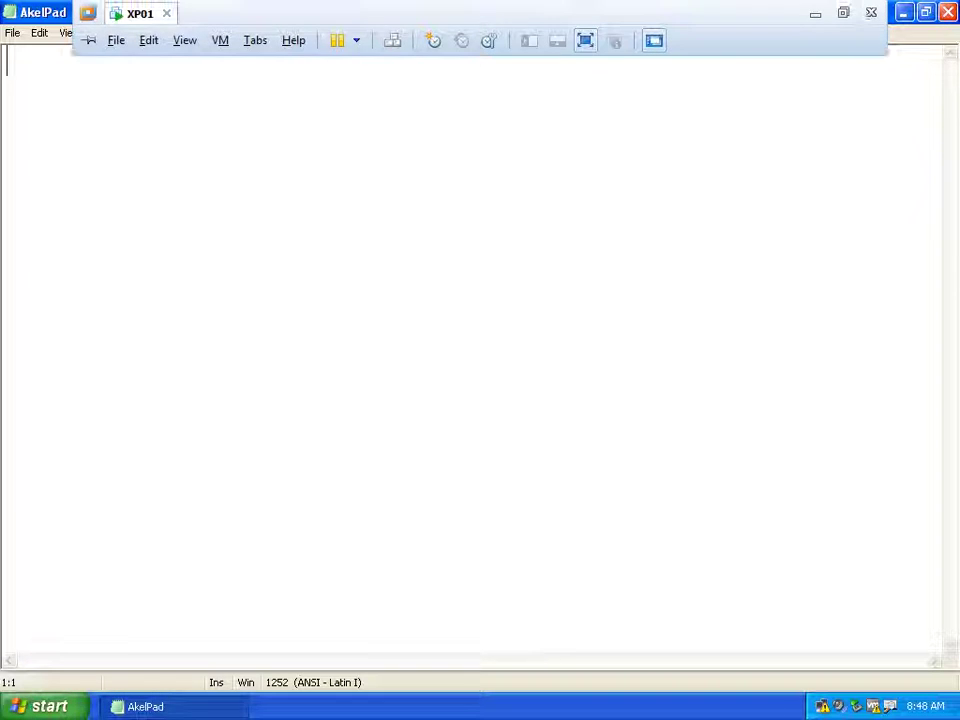
# Minimize the virtual machine to the host, then return to it with AkelPad showing
pyautogui.click(816, 13)
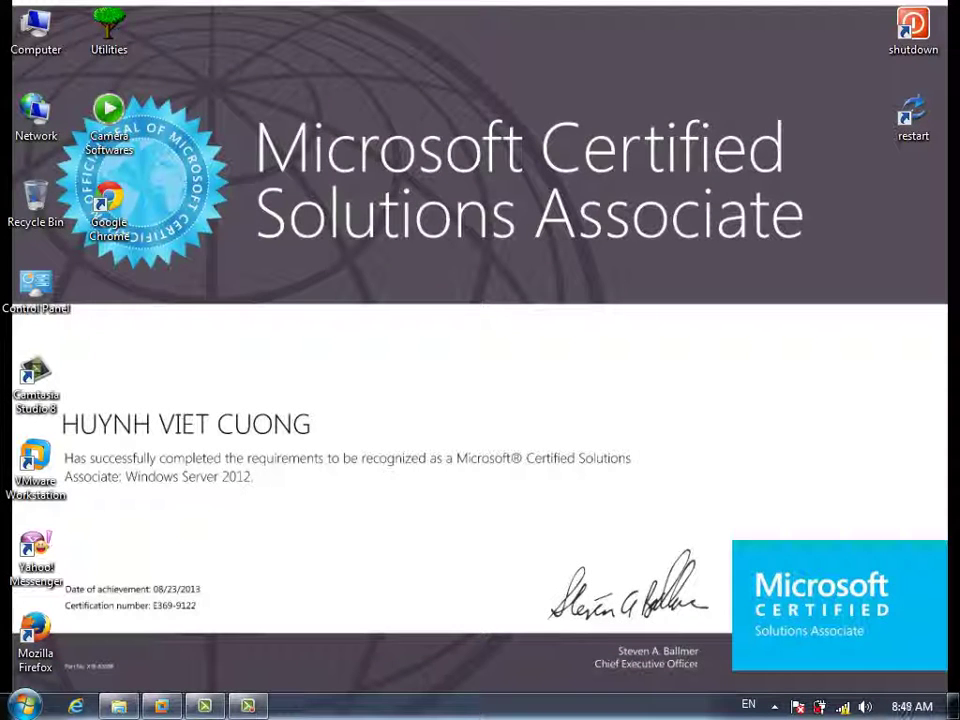
pyautogui.click(161, 706)
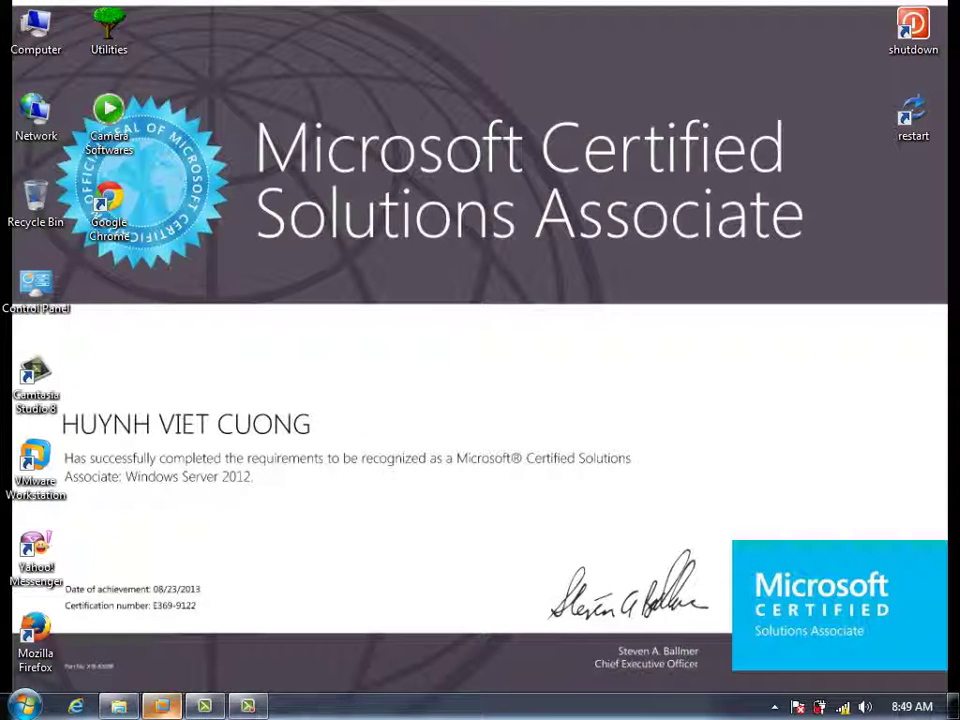
pyautogui.click(161, 706)
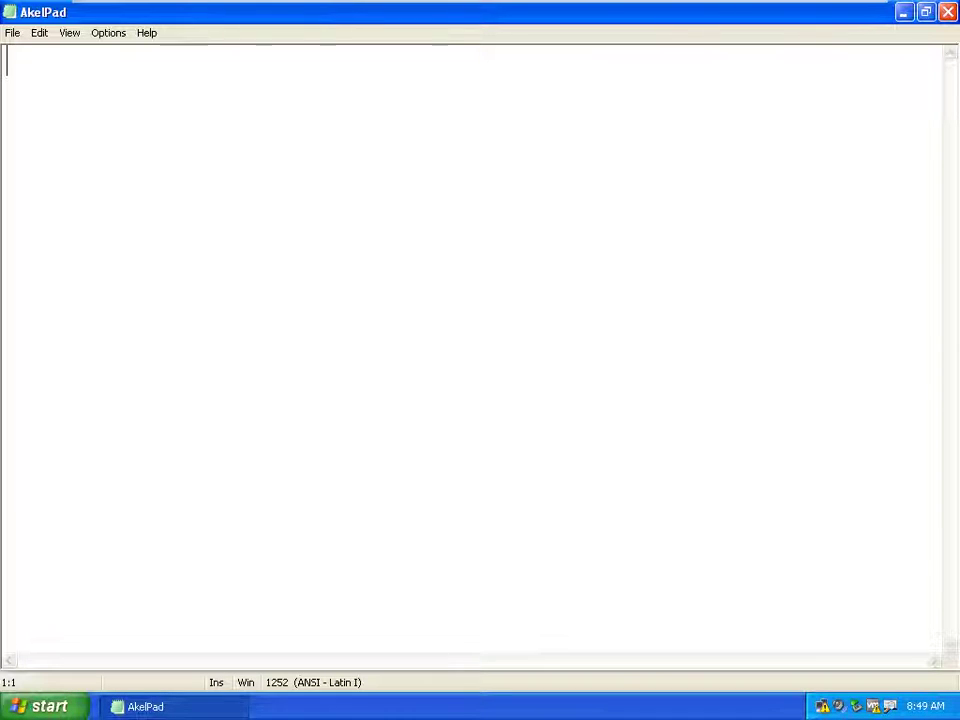
# Start the heading with '3.3: Dung' and switch on Vietnamese input with UniKey
pyautogui.write('3.3')
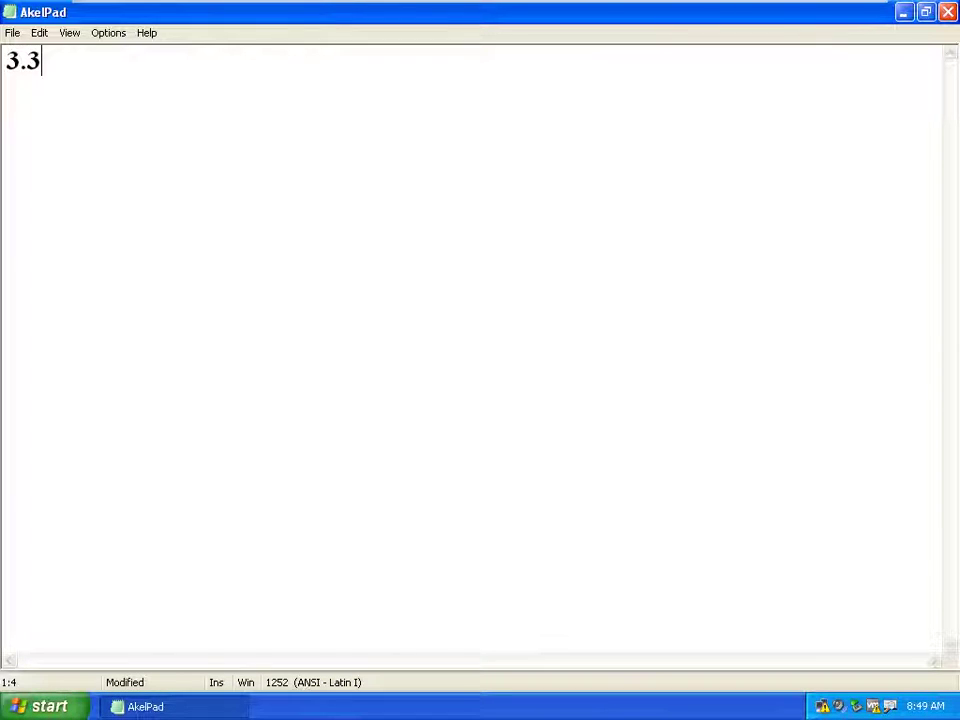
pyautogui.press('BackSpace')
pyautogui.write(': Dungf')
pyautogui.press('BackSpace')
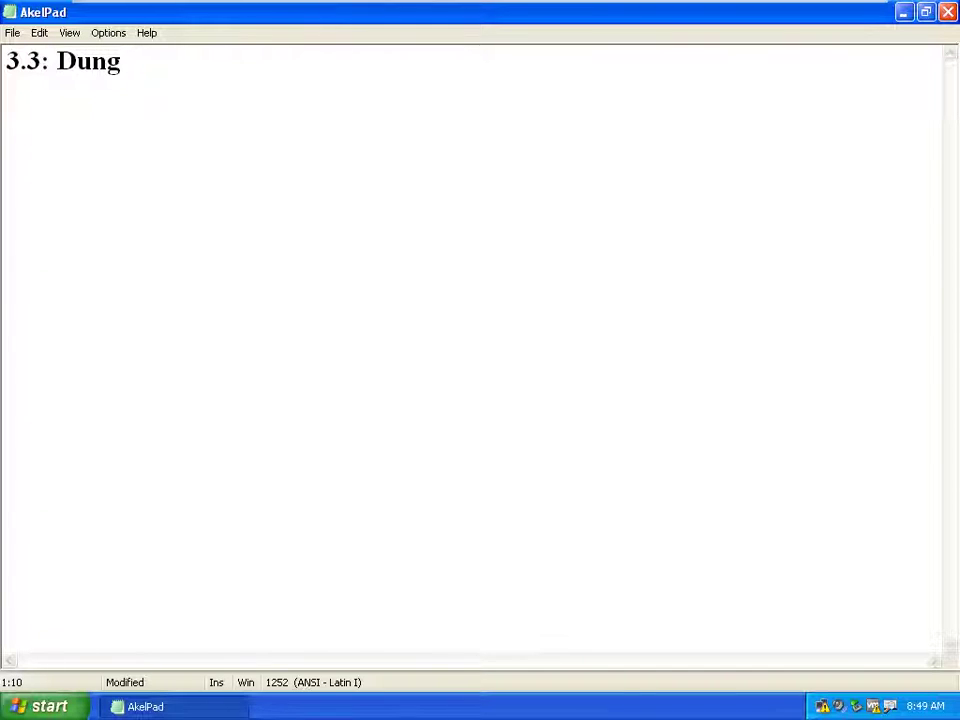
pyautogui.press('super+d')
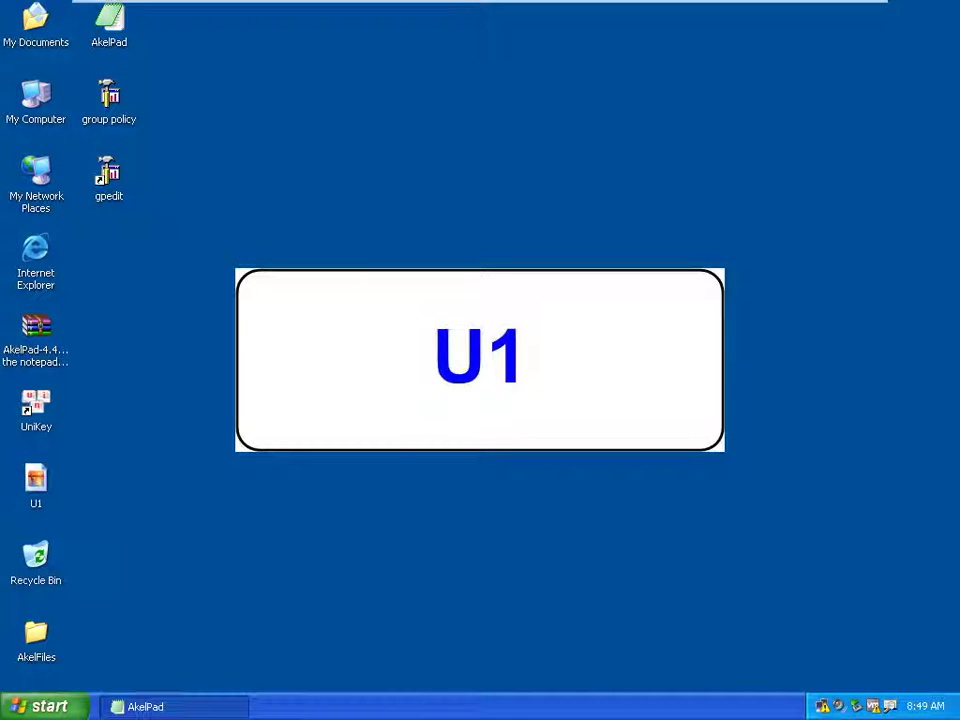
pyautogui.press('Return')
pyautogui.press('Return')
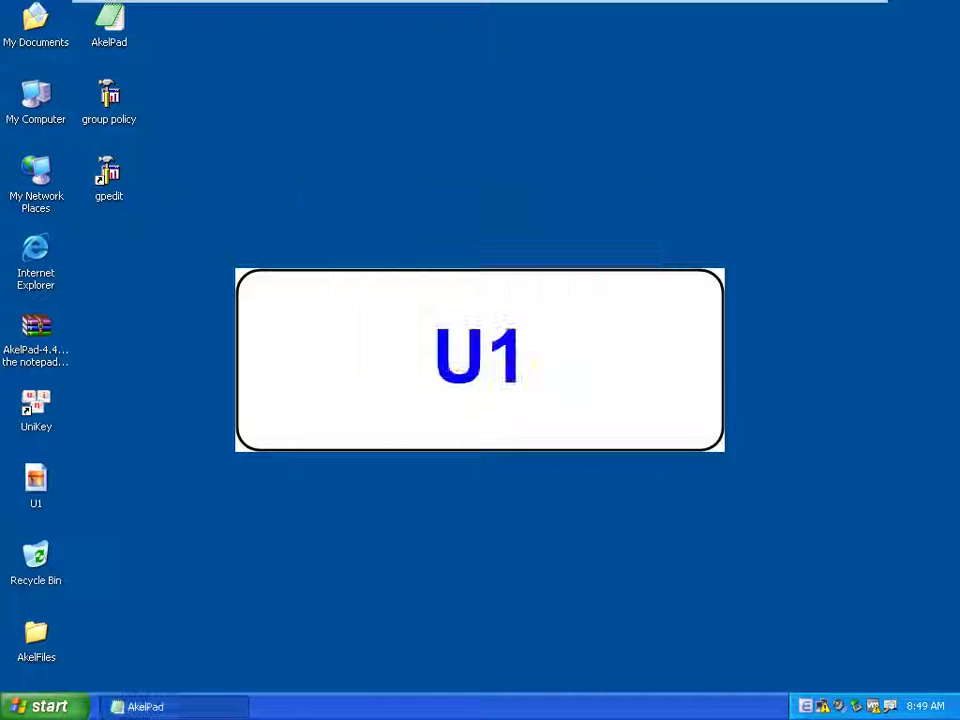
pyautogui.press('super+d')
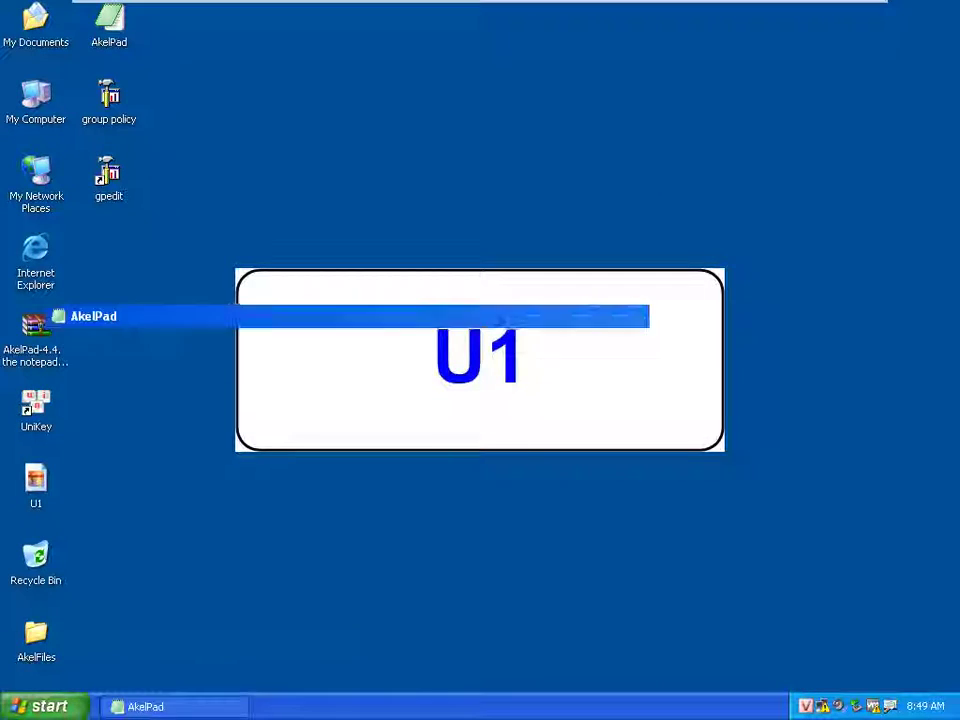
pyautogui.press('BackSpace')
pyautogui.press('BackSpace')
pyautogui.press('BackSpace')
# Finish the heading as 'Dùng Group Policy để tăng tính bảo mật cho người dùng' and start an indented line
pyautogui.write('ùng')
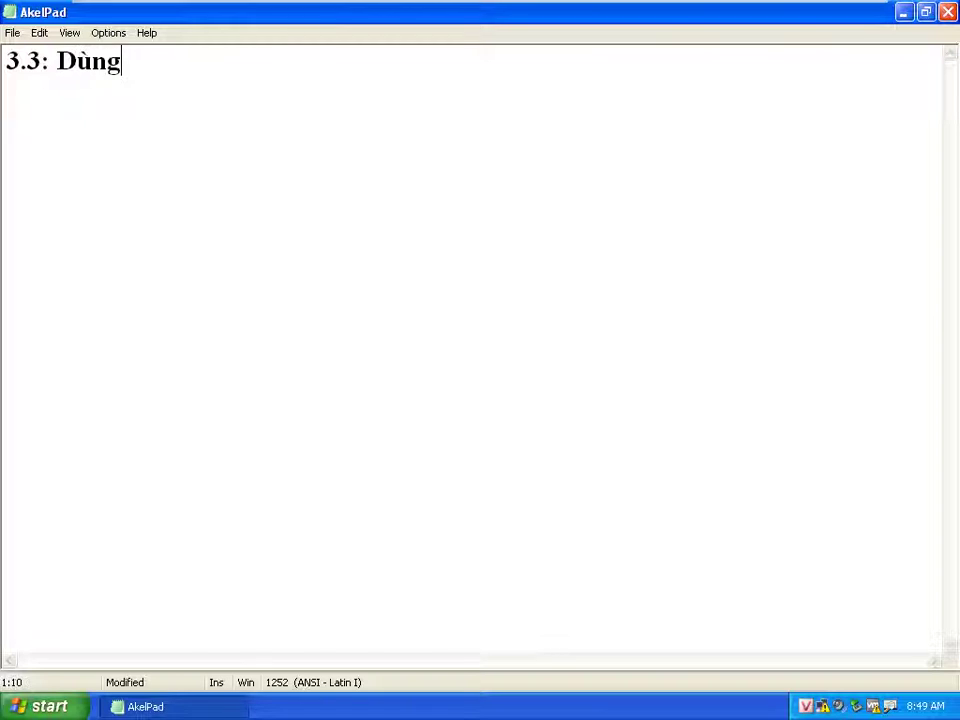
pyautogui.write(' Group ')
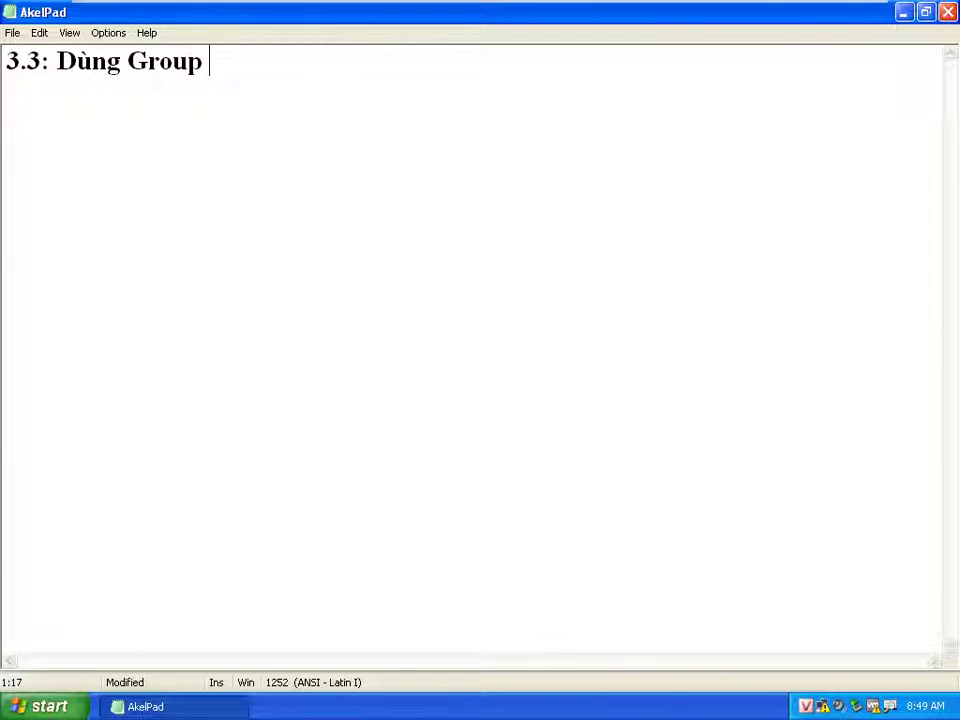
pyautogui.write('Policy để ')
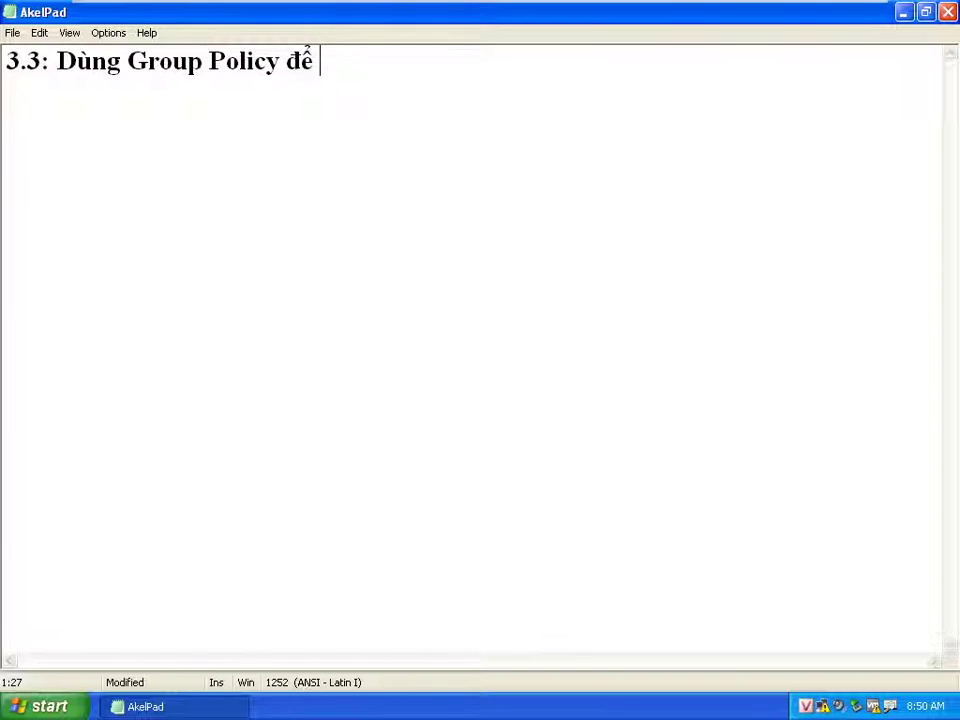
pyautogui.write('taưng')
pyautogui.press('BackSpace')
pyautogui.press('BackSpace')
pyautogui.press('BackSpace')
pyautogui.write('ăng tính b')
pyautogui.write('ảo mật cho ngườ')
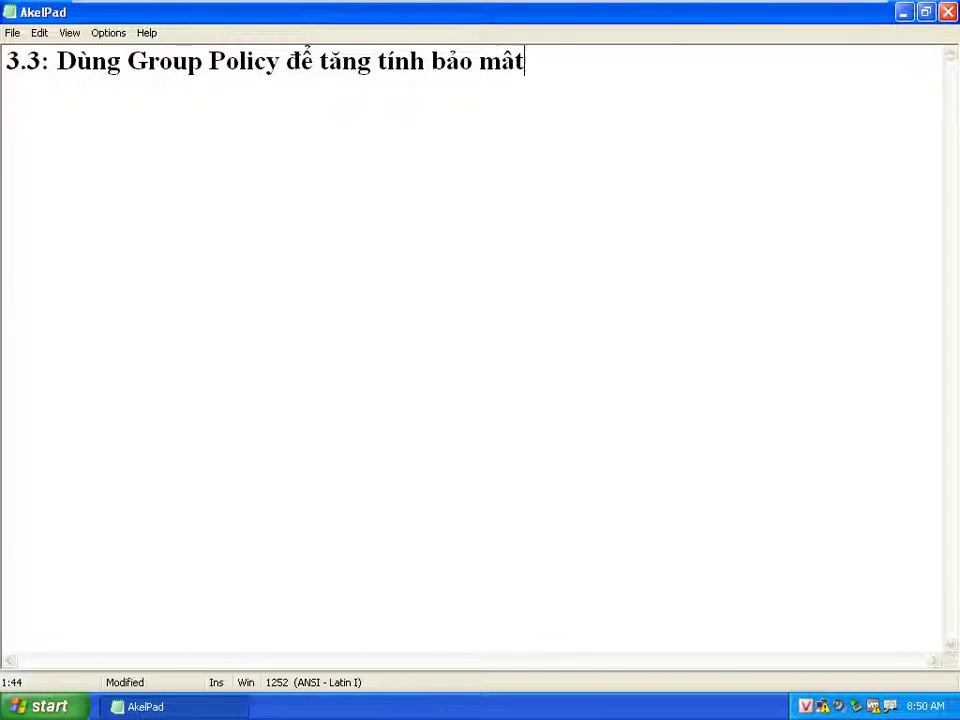
pyautogui.write('i dùng')
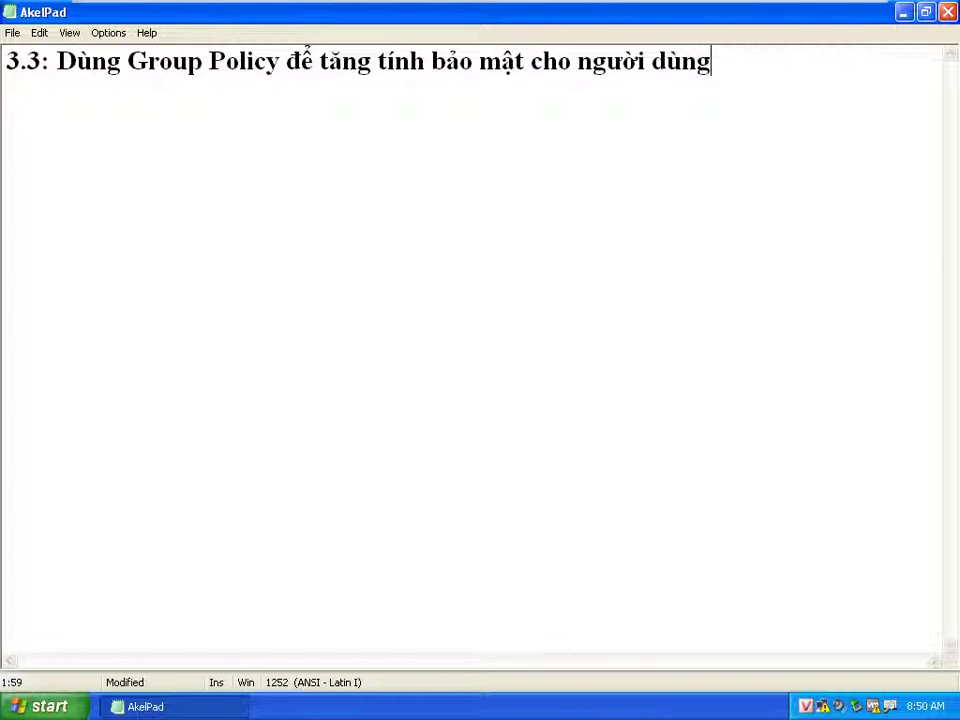
pyautogui.press('Return')
pyautogui.press('Return')
pyautogui.press('Tab')
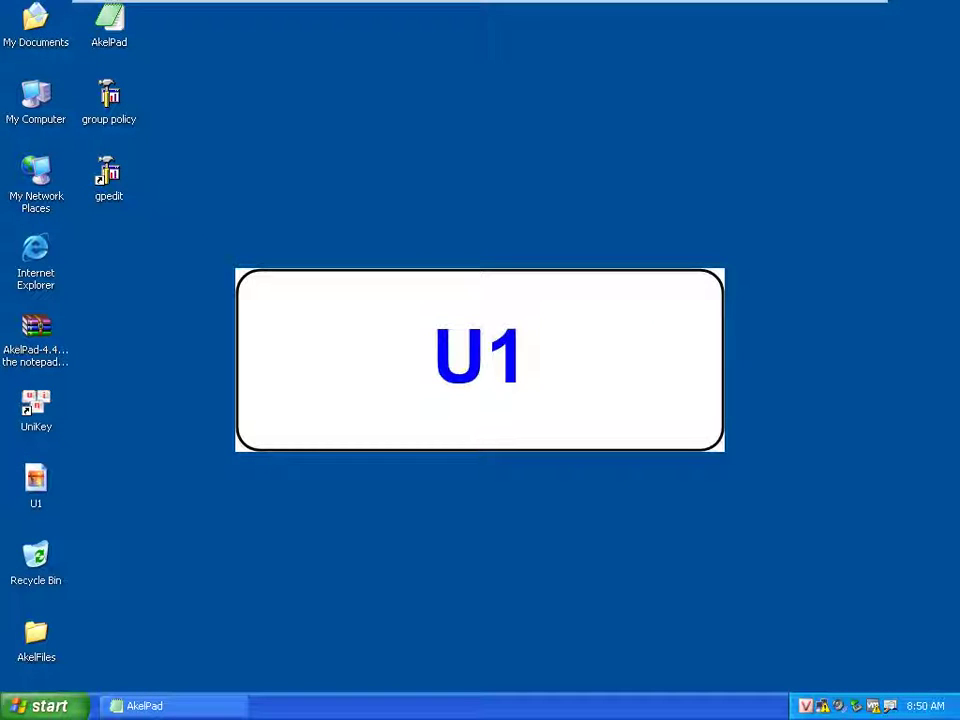
# Open gpedit maximized and expand User Configuration > Administrative Templates to show its subfolders
pyautogui.click(108, 176)
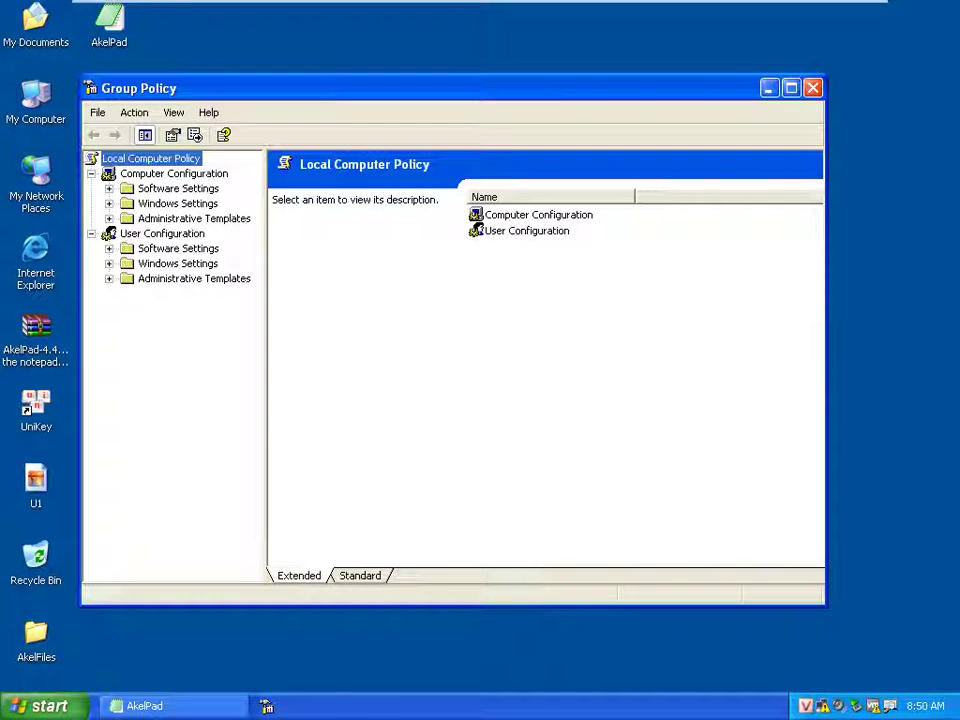
pyautogui.click(789, 88)
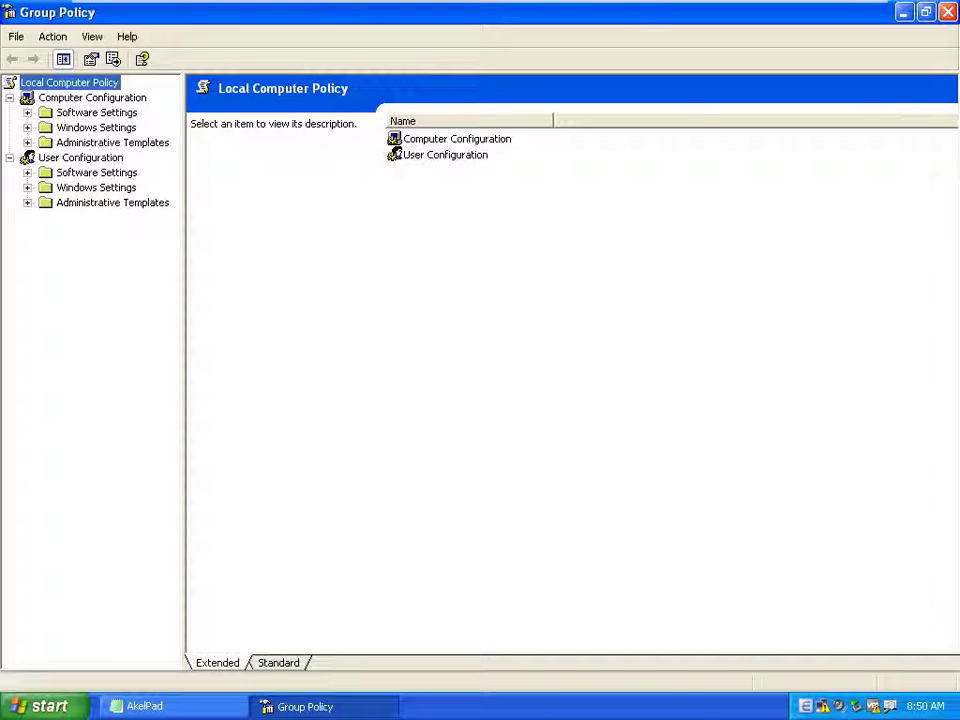
pyautogui.click(27, 202)
pyautogui.click(112, 202)
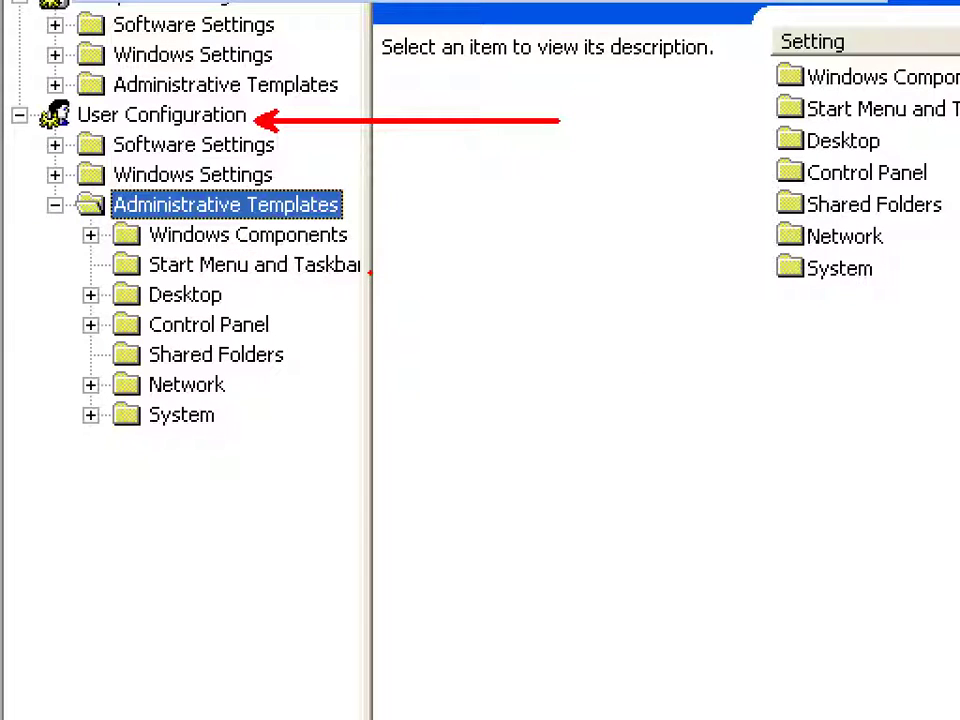
# Mark Start Menu and Taskbar with an arrow and list its policies in the right pane
pyautogui.moveTo(372, 267); pyautogui.dragTo(555, 266)
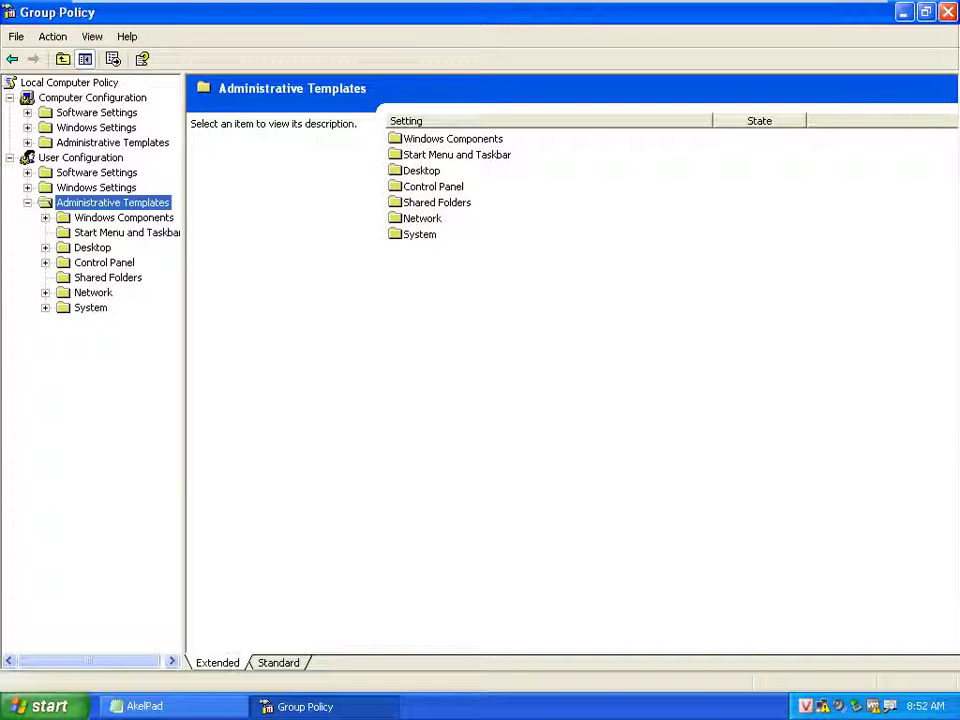
pyautogui.click(254, 264)
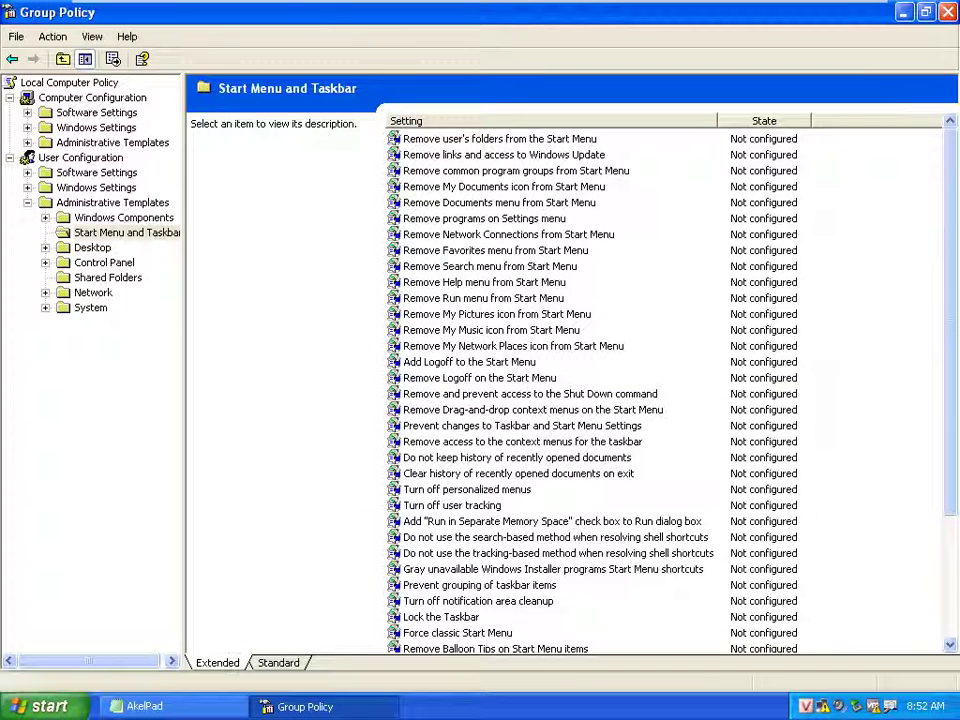
# Set the Remove Run menu from Start Menu policy to Enabled and confirm it
pyautogui.doubleClick(483, 298)
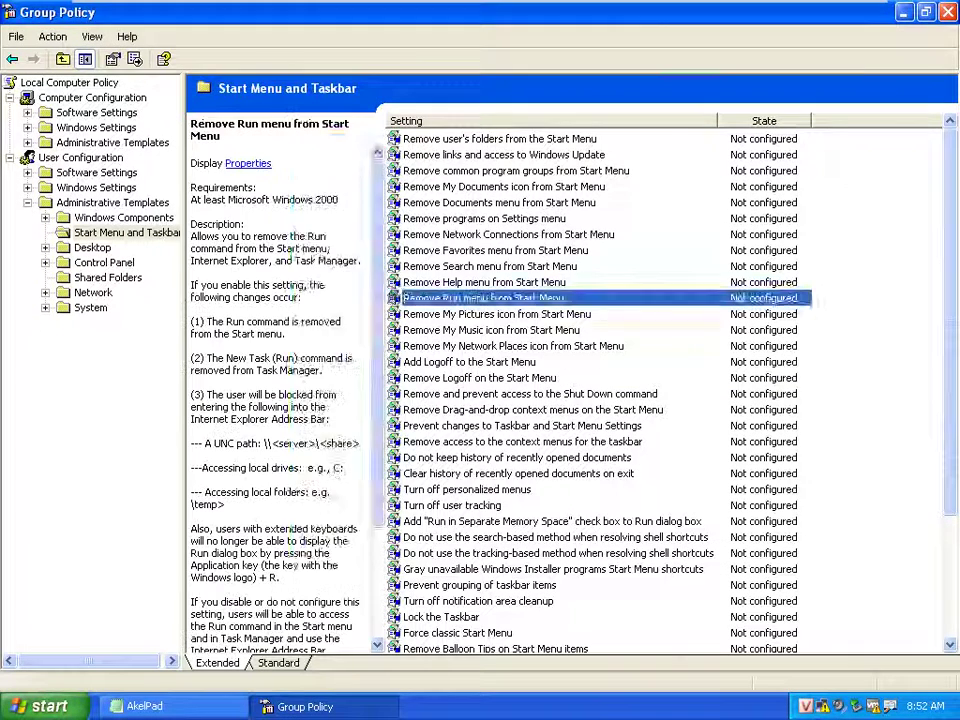
pyautogui.moveTo(470, 148); pyautogui.dragTo(502, 119)
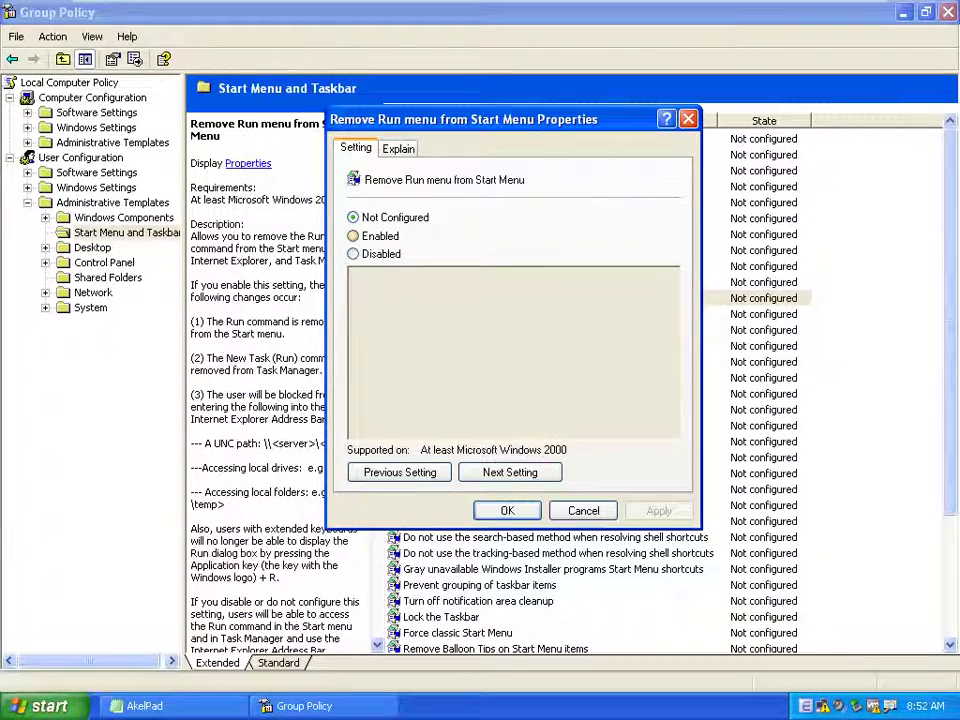
pyautogui.click(352, 236)
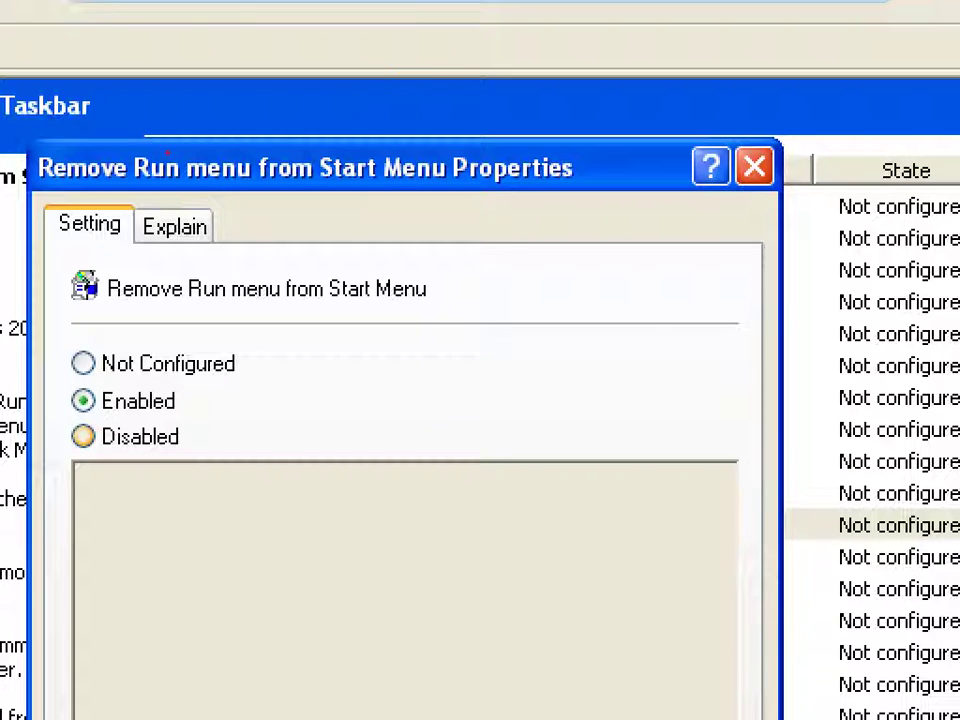
pyautogui.moveTo(170, 150); pyautogui.dragTo(503, 60)
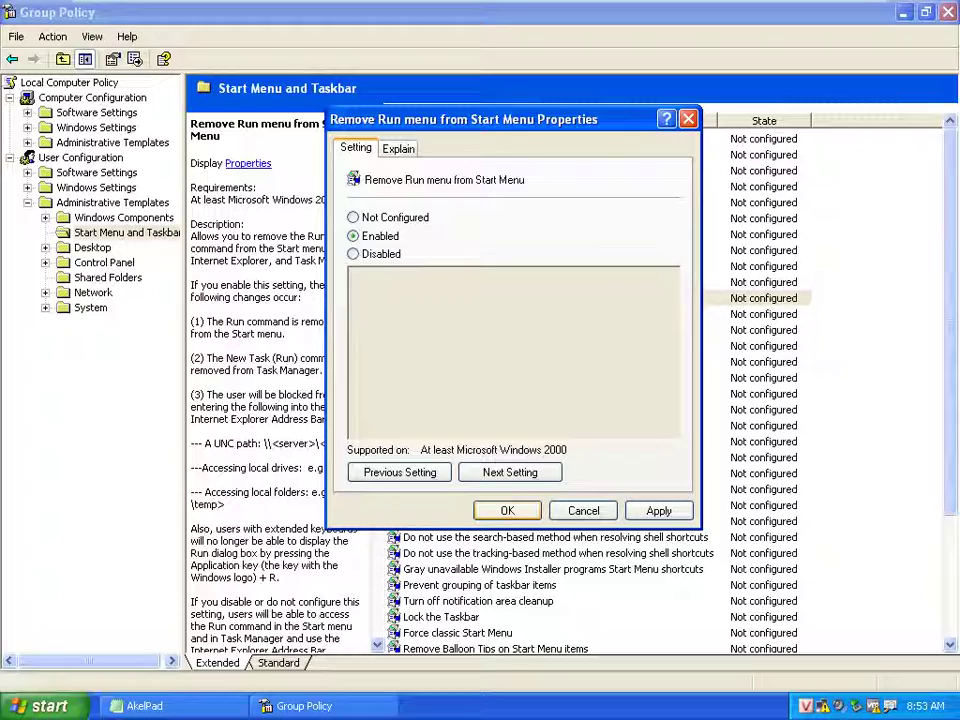
pyautogui.press('Return')
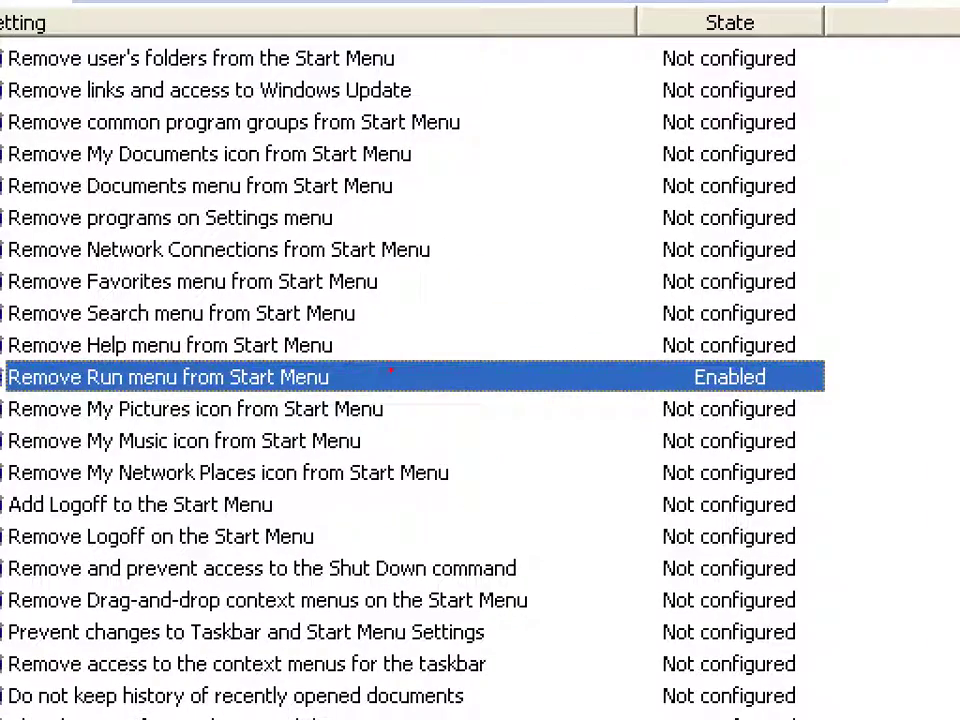
# Outline the enabled Remove Run policy row, then minimise the Group Policy window
pyautogui.moveTo(3, 349); pyautogui.dragTo(259, 349)
pyautogui.moveTo(531, 371); pyautogui.dragTo(659, 371)
pyautogui.moveTo(702, 377); pyautogui.dragTo(855, 418)
pyautogui.hotkey('ctrl', 'z')
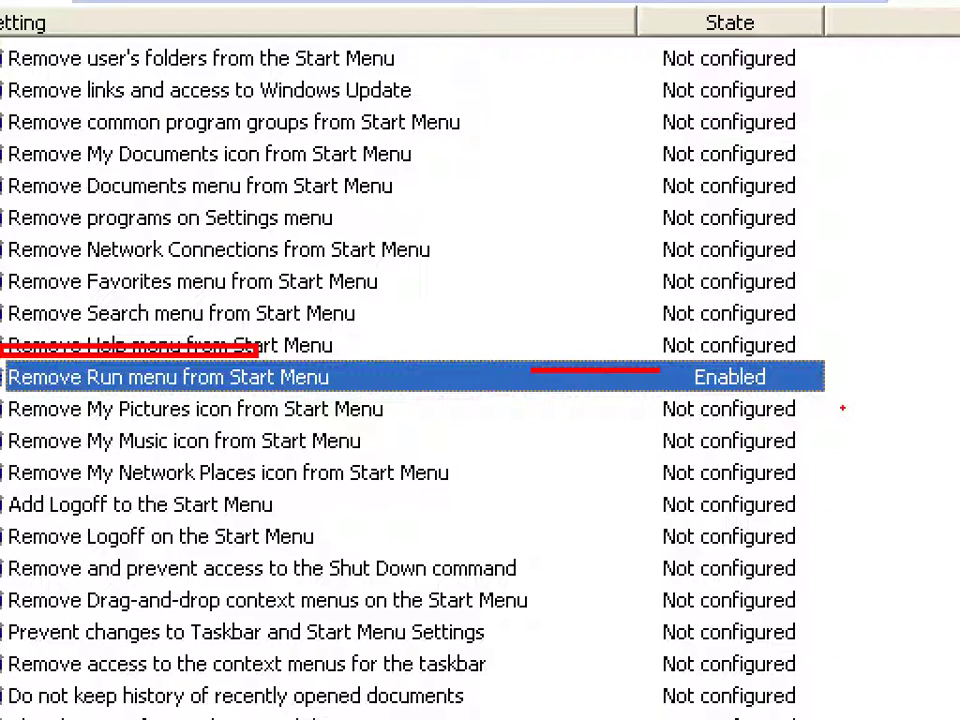
pyautogui.hotkey('ctrl', 'z')
pyautogui.hotkey('ctrl', 'z')
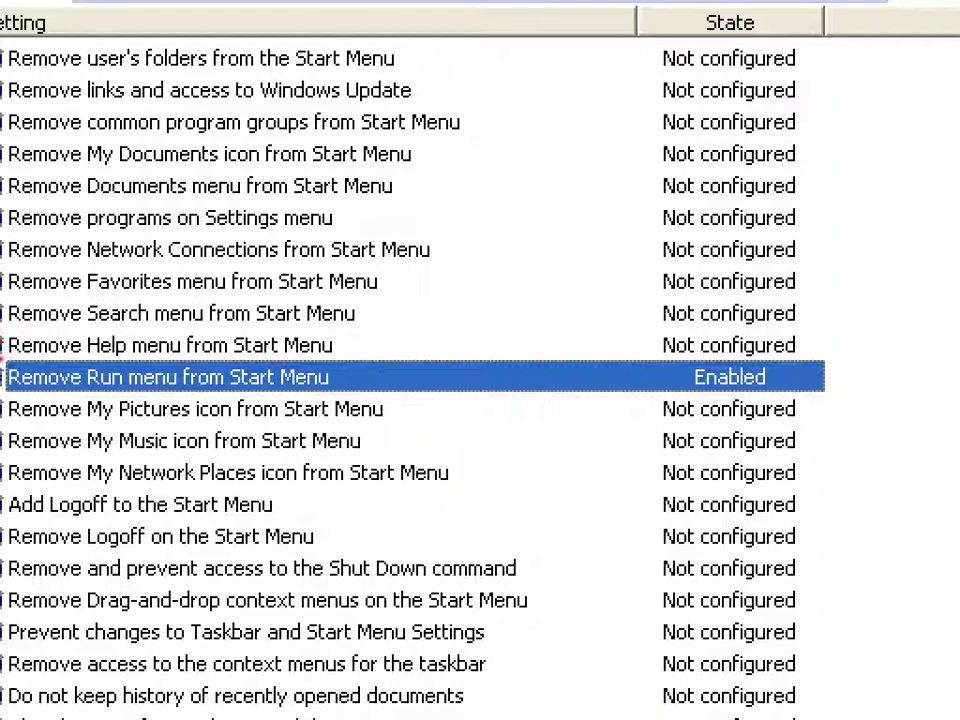
pyautogui.moveTo(4, 353); pyautogui.dragTo(850, 398)
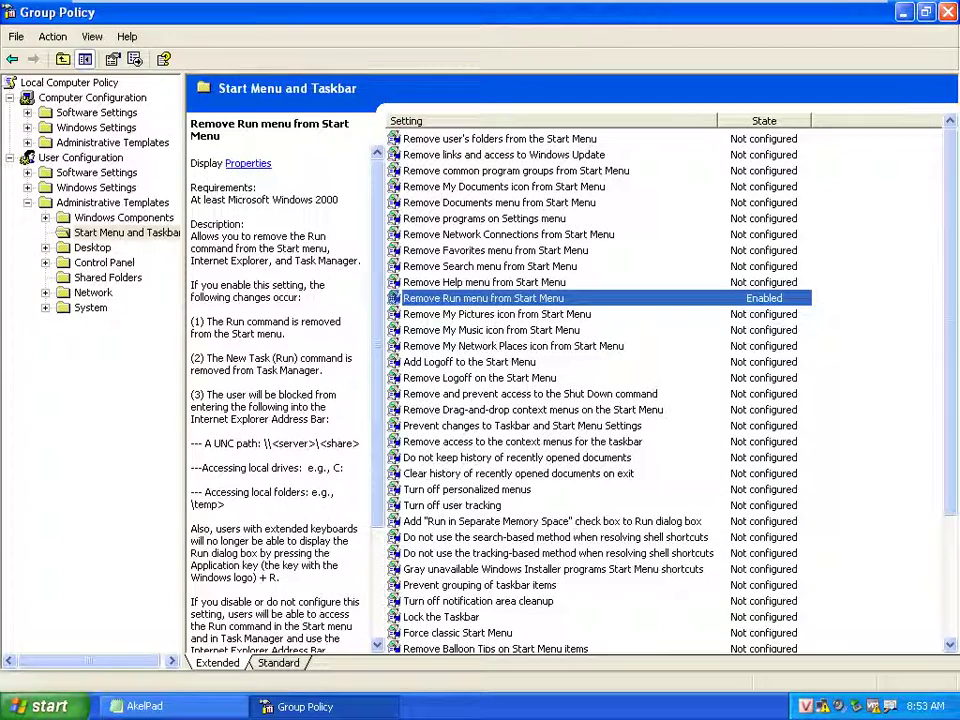
pyautogui.click(909, 14)
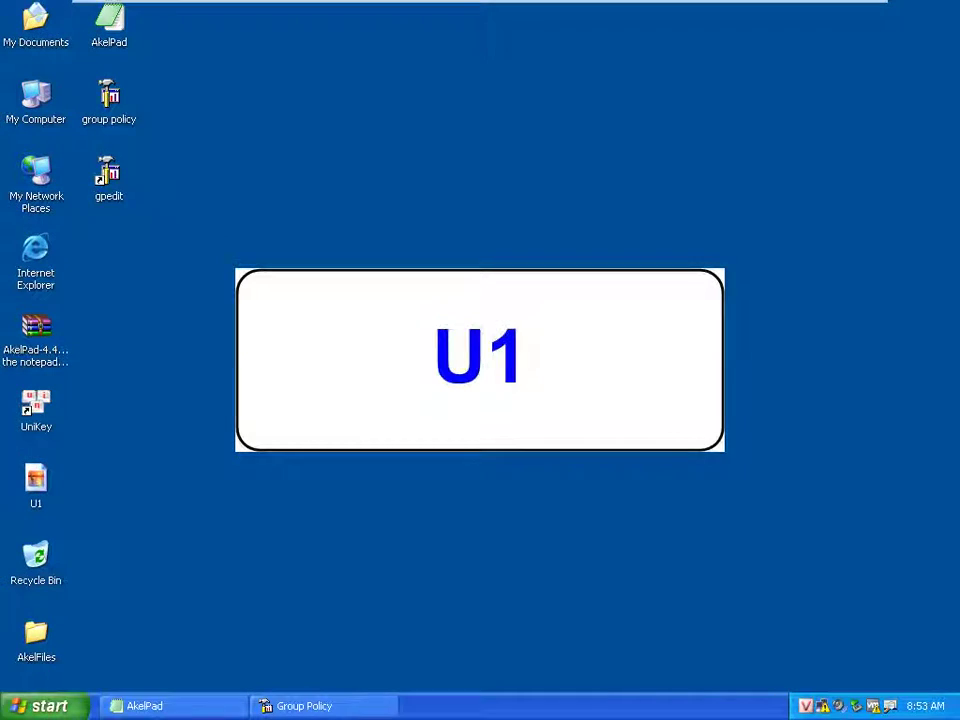
# Refresh the desktop from its shortcut menu
pyautogui.rightClick(328, 207)
pyautogui.rightClick(358, 240)
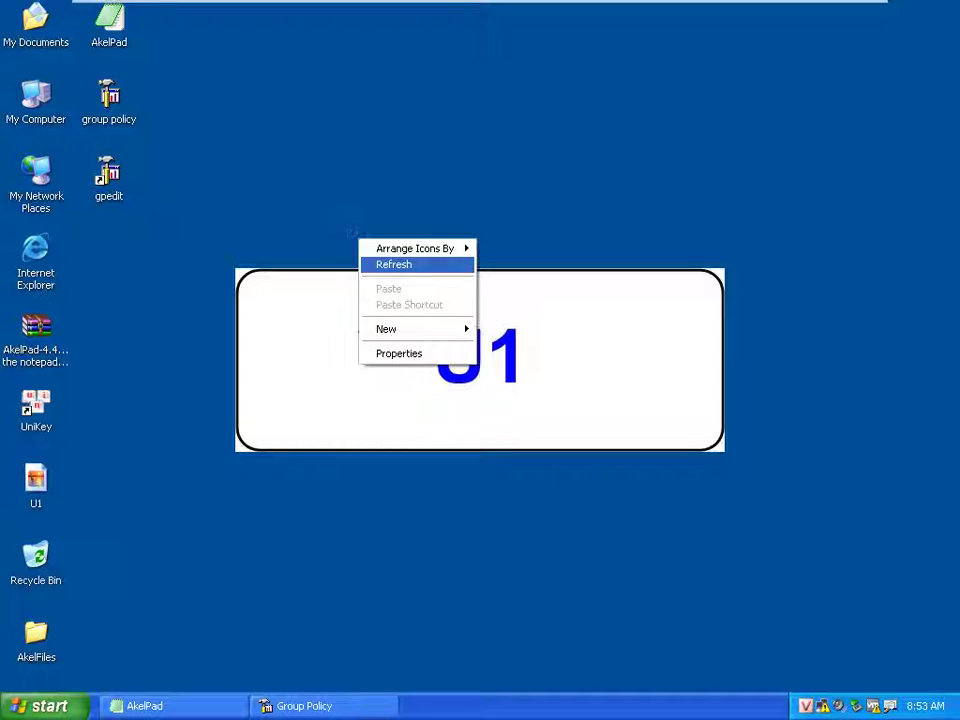
pyautogui.click(392, 263)
# Confirm Run is gone from the Start menu, then try Win+R to trigger the Restrictions error
pyautogui.press('super')
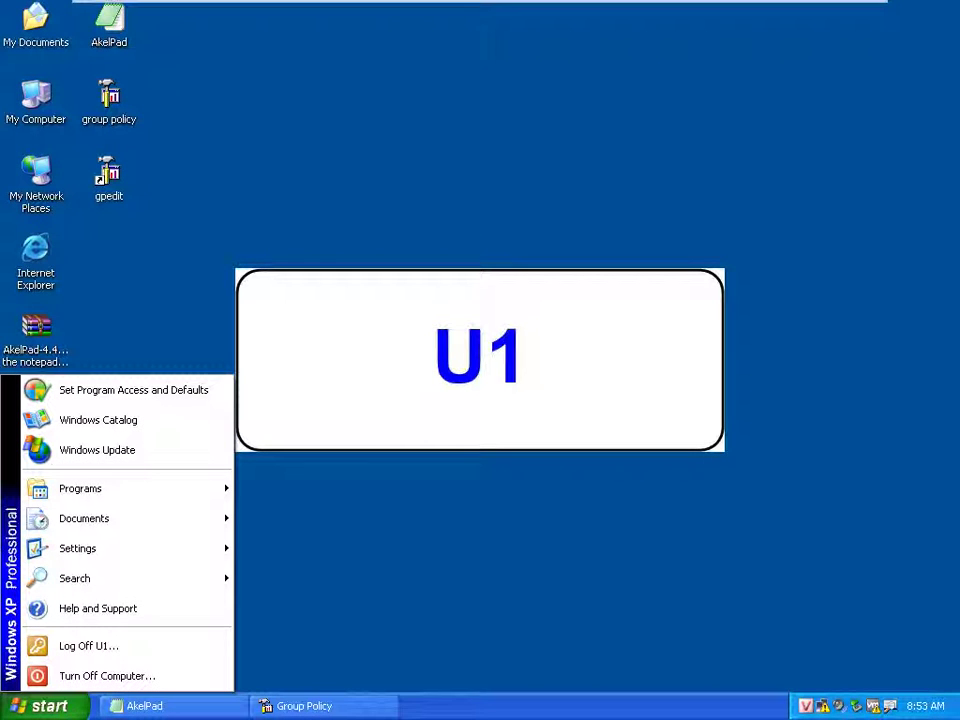
pyautogui.press('Down')
pyautogui.press('Down')
pyautogui.press('Down')
pyautogui.press('Down')
pyautogui.press('Down')
pyautogui.press('Down')
pyautogui.press('Down')
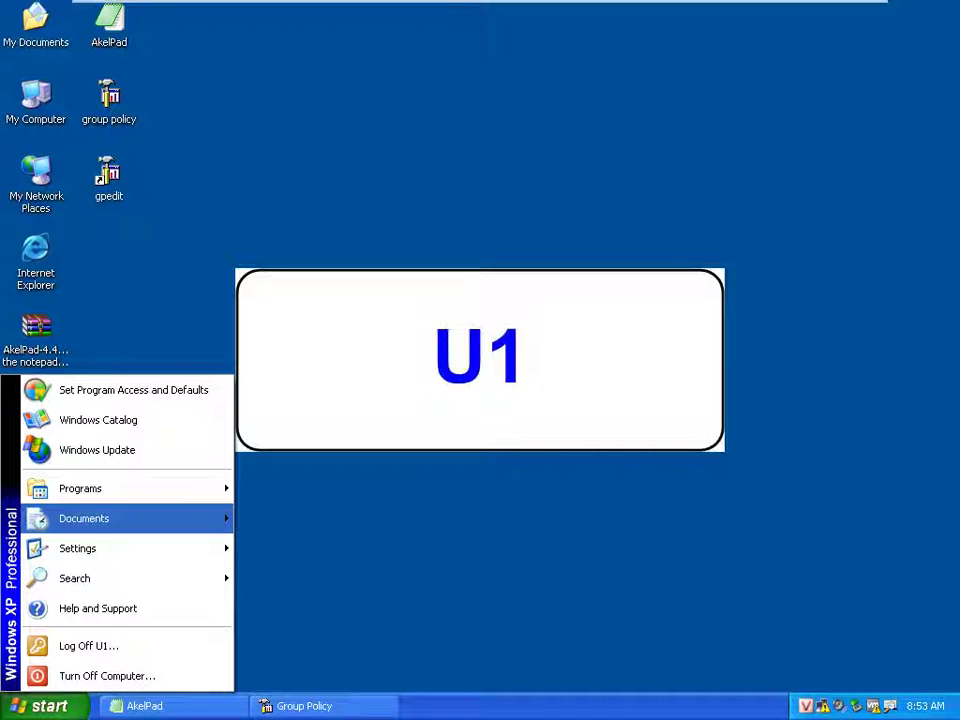
pyautogui.press('Up')
pyautogui.press('Up')
pyautogui.press('Down')
pyautogui.press('Down')
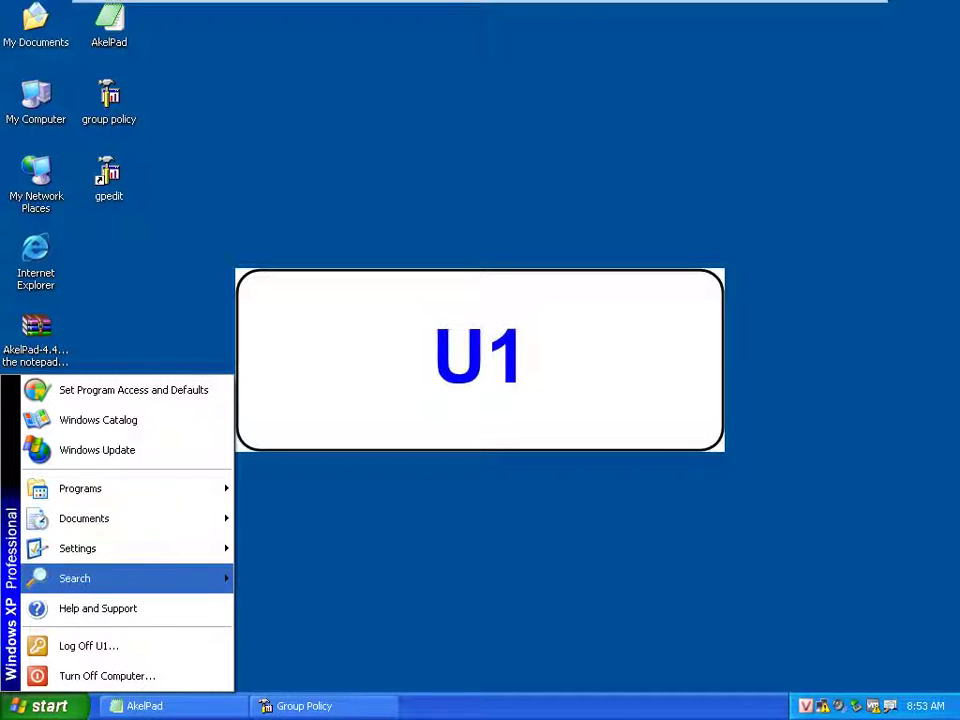
pyautogui.press('Right')
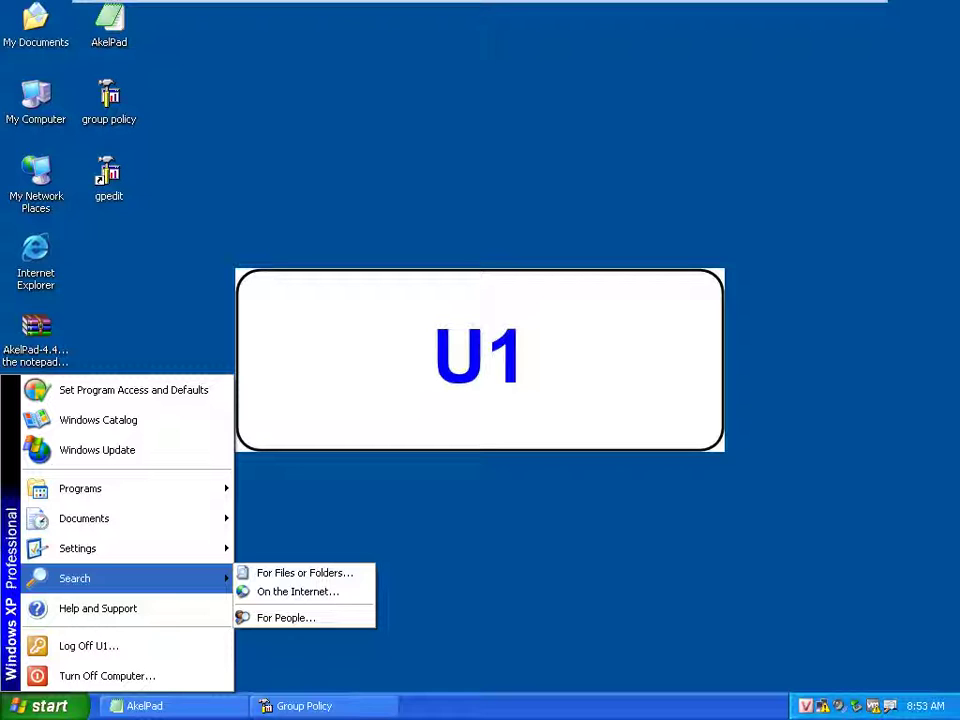
pyautogui.press('Up')
pyautogui.press('Escape')
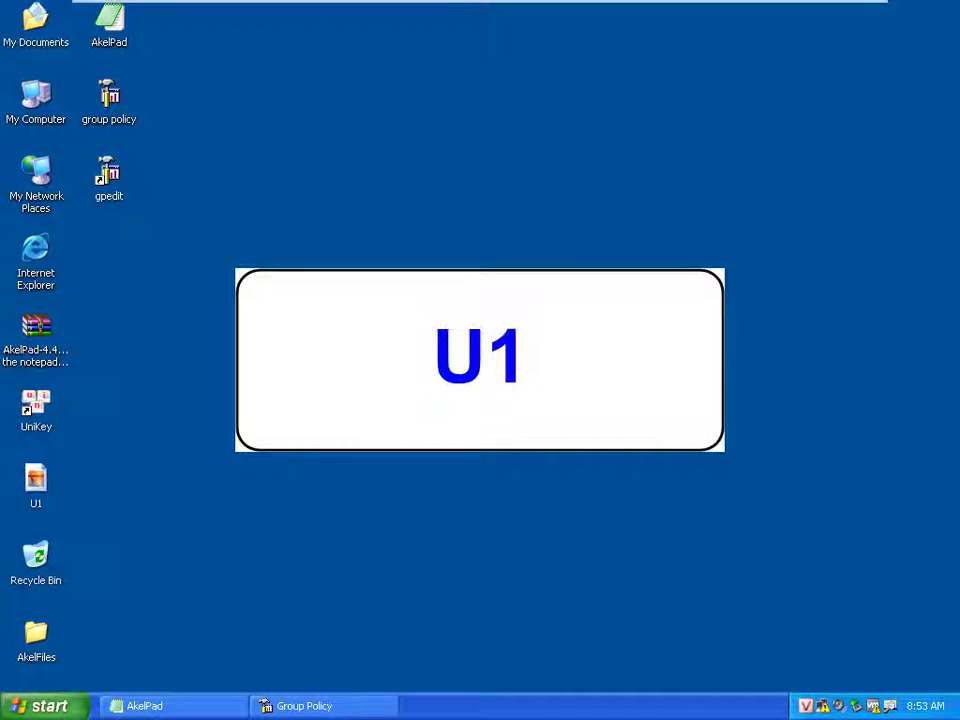
pyautogui.press('super+r')
# Add a '.........' placeholder line under the 3.3 heading, then bring the Group Policy editor back
pyautogui.hotkey('alt', 'Tab')
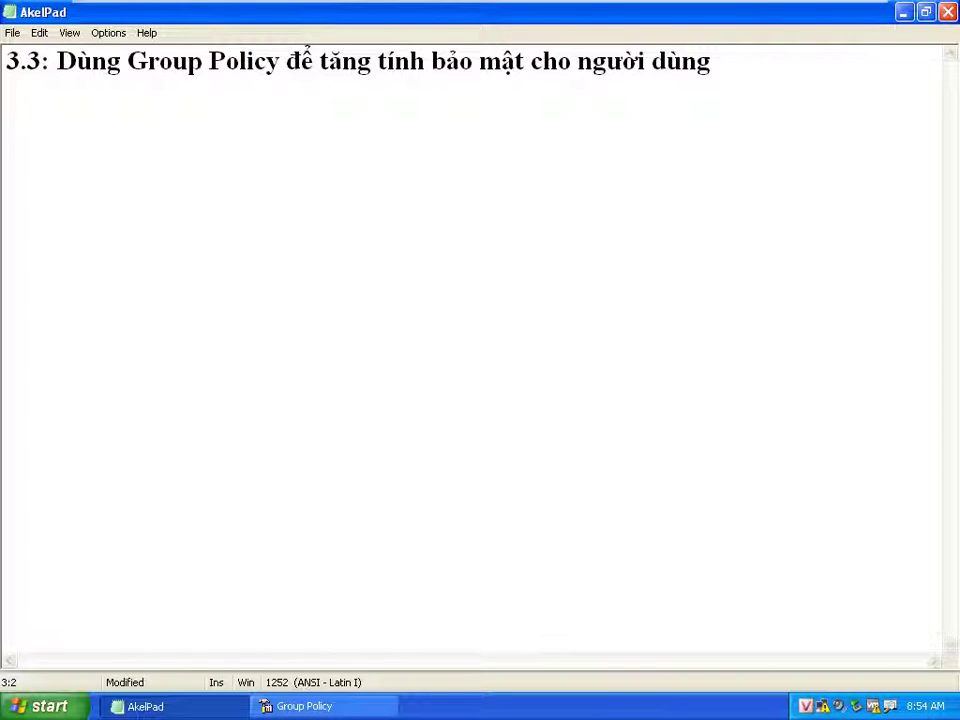
pyautogui.press('super+d')
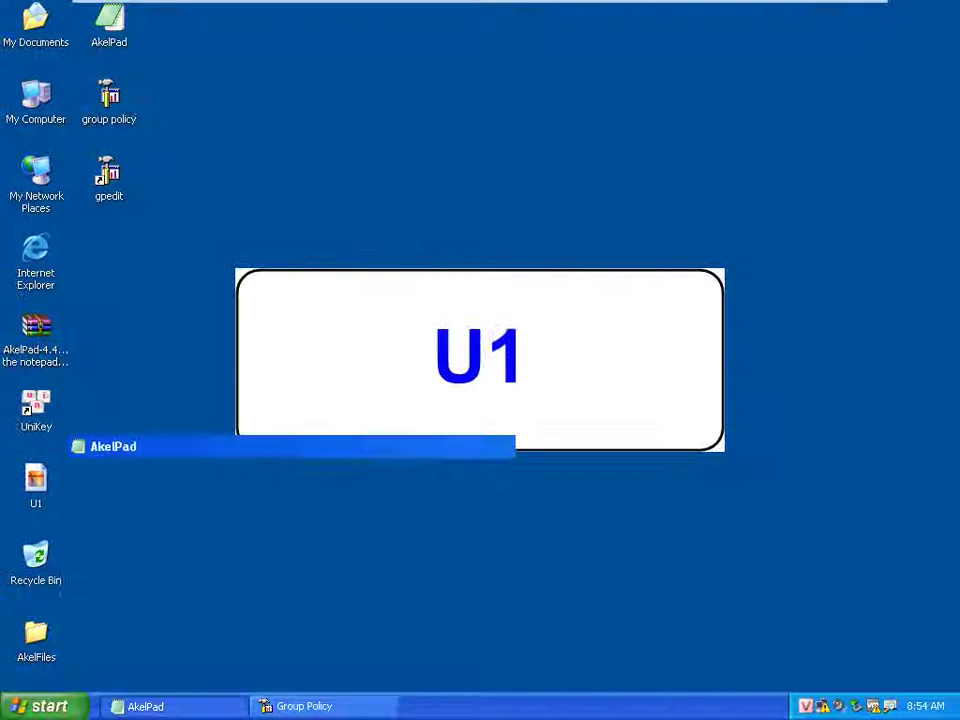
pyautogui.hotkey('alt', 'Tab')
pyautogui.write('.........')
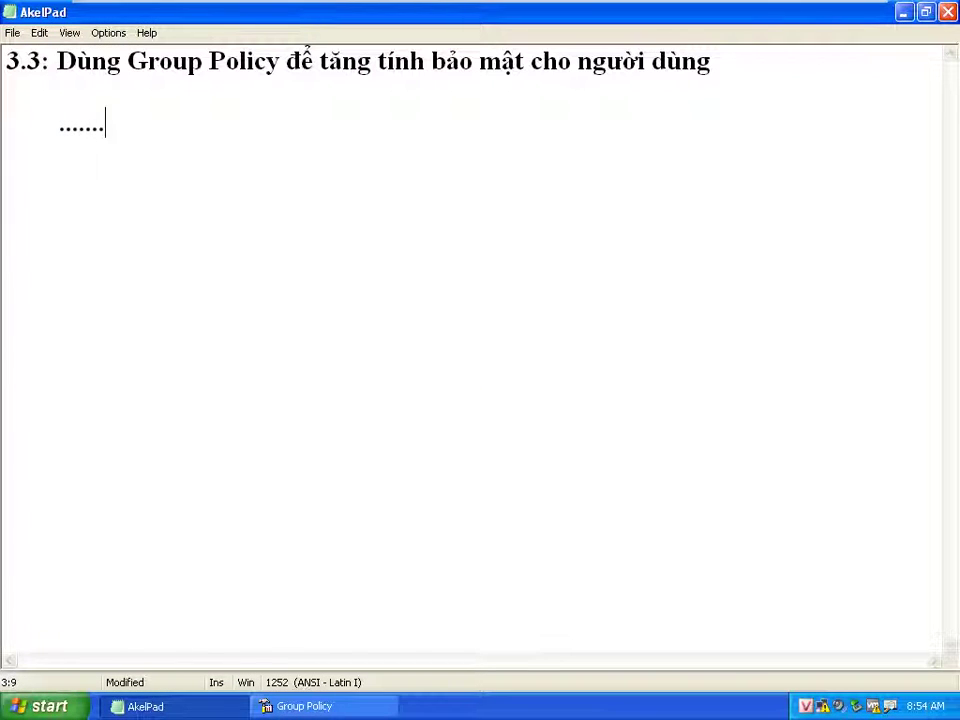
pyautogui.press('Return')
pyautogui.press('Return')
pyautogui.press('Return')
pyautogui.press('super+d')
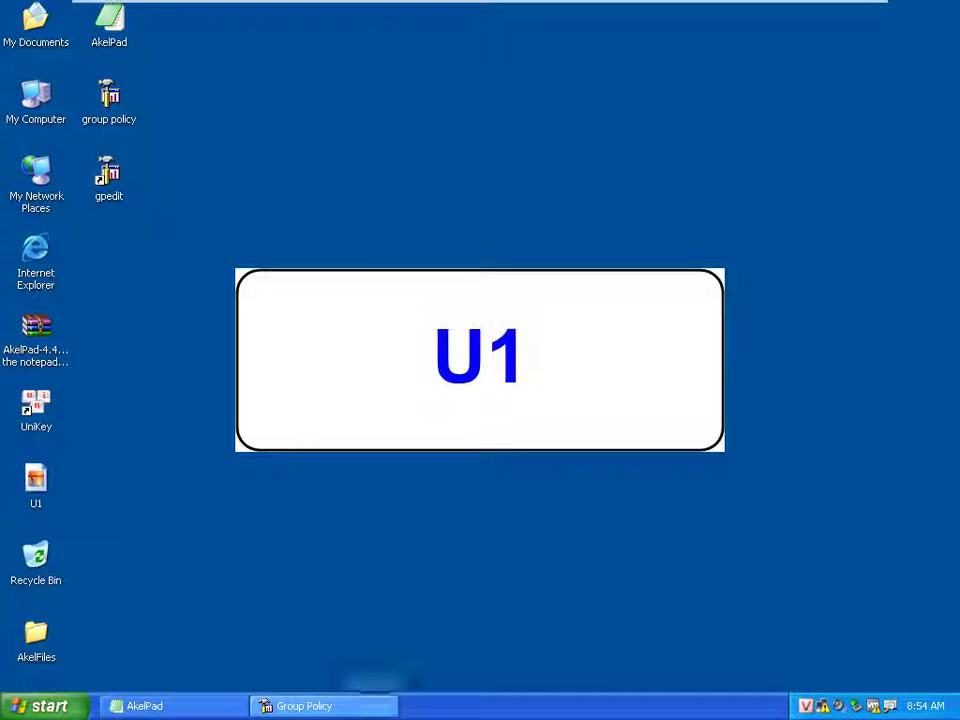
pyautogui.click(304, 706)
# Under User Configuration > Administrative Templates > Desktop, set 'Remove My Computer icon on the desktop' to Enabled
pyautogui.click(126, 232)
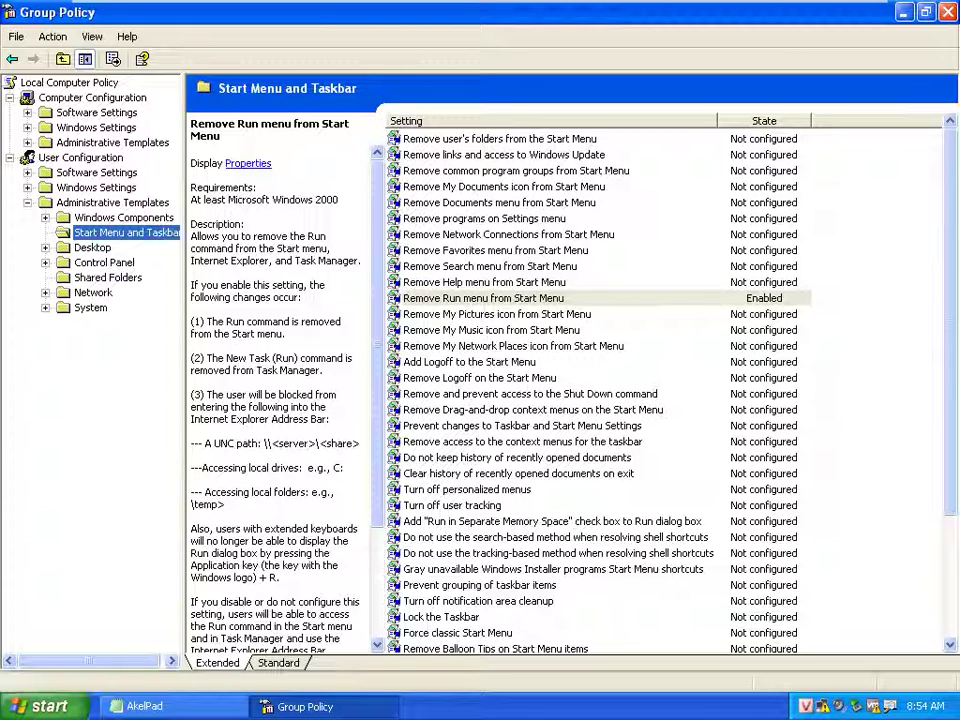
pyautogui.click(92, 247)
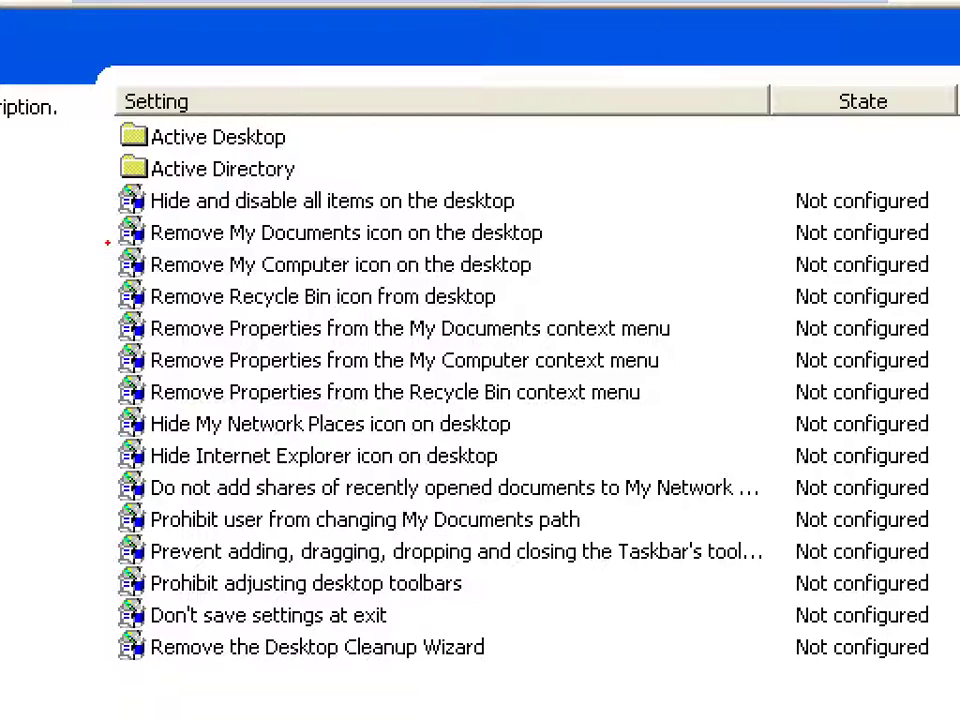
pyautogui.moveTo(107, 242)
pyautogui.mouseDown()
pyautogui.moveTo(926, 311)
pyautogui.moveTo(957, 287)
pyautogui.mouseUp()
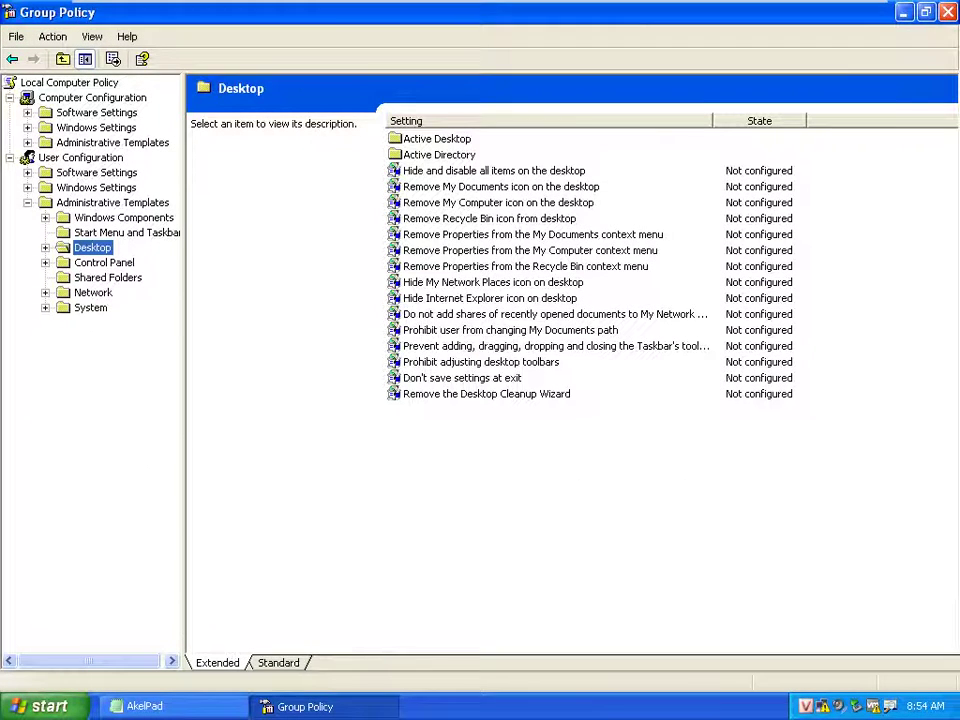
pyautogui.doubleClick(498, 202)
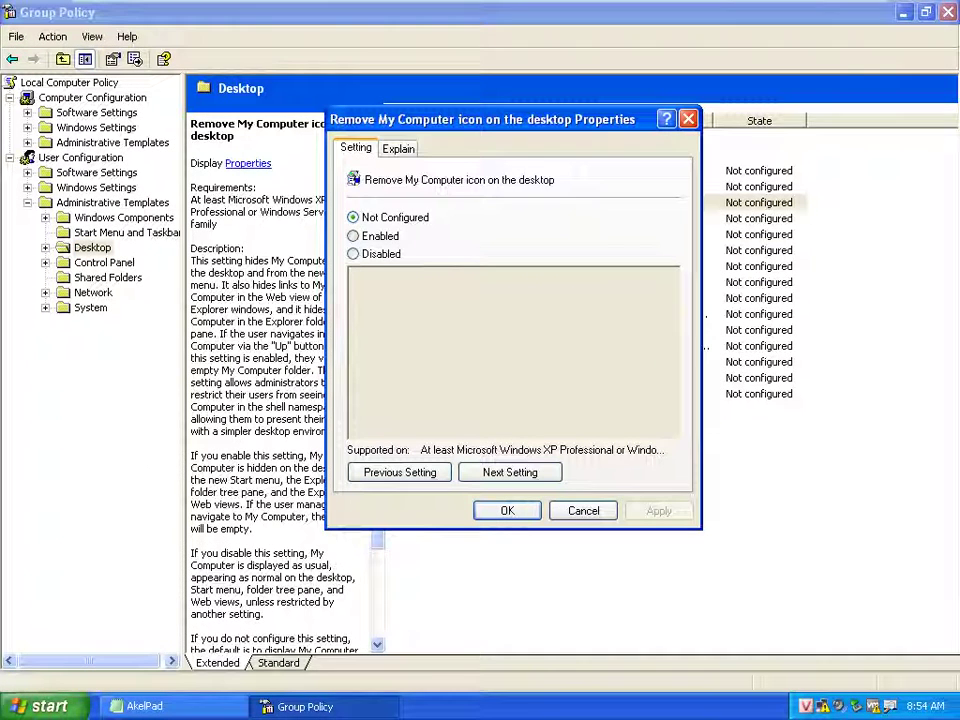
pyautogui.click(353, 236)
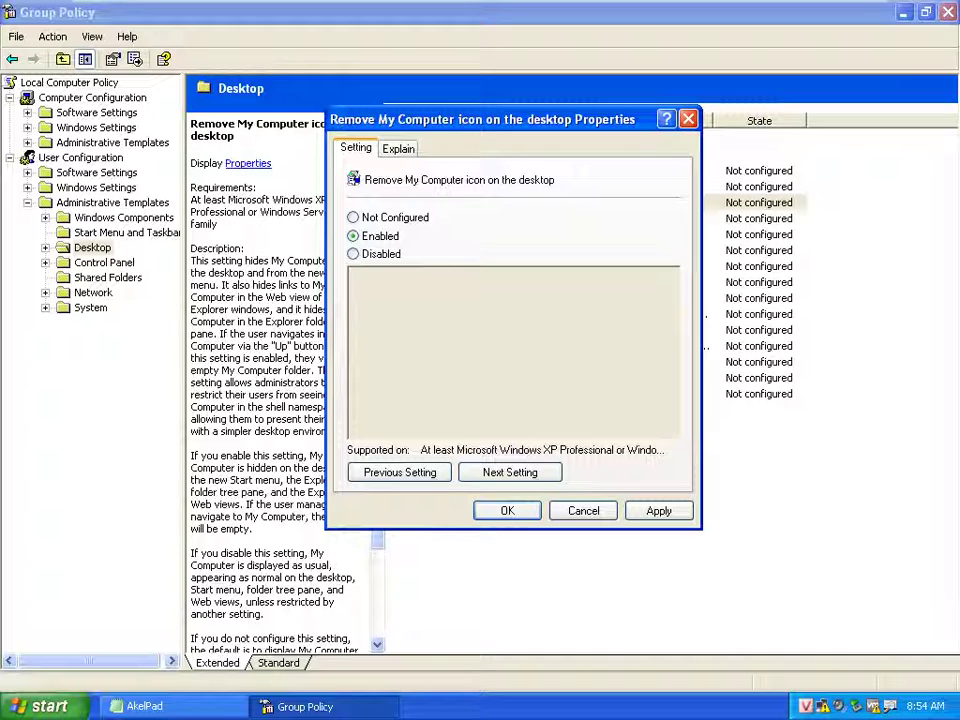
pyautogui.press('Return')
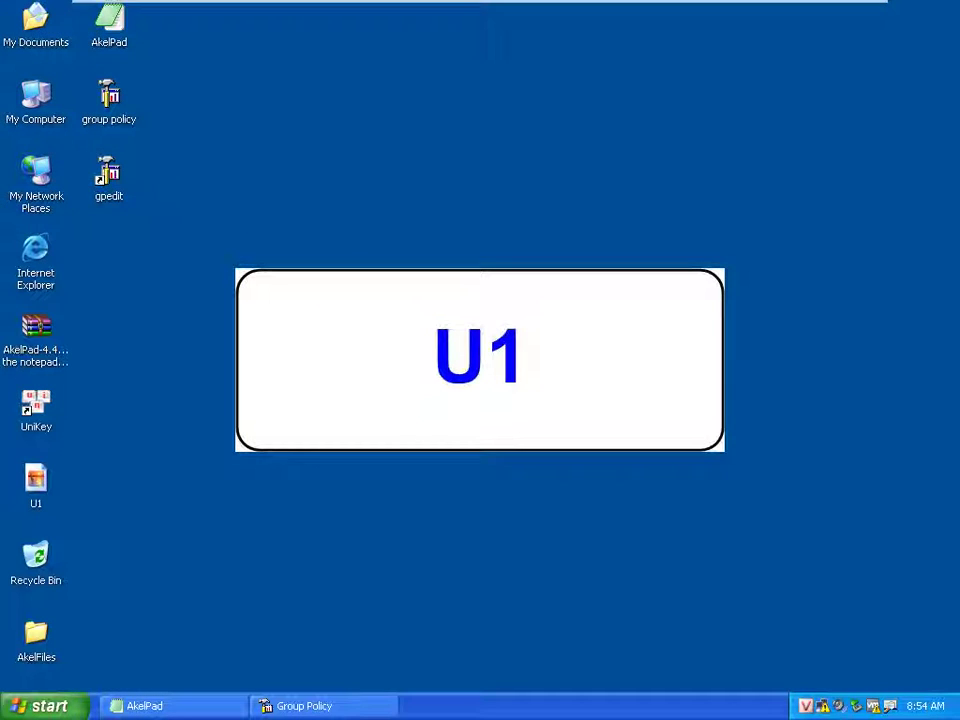
# Refresh the desktop, then confirm My Computer is greyed out in Display Properties' Customize Desktop
pyautogui.rightClick(563, 117)
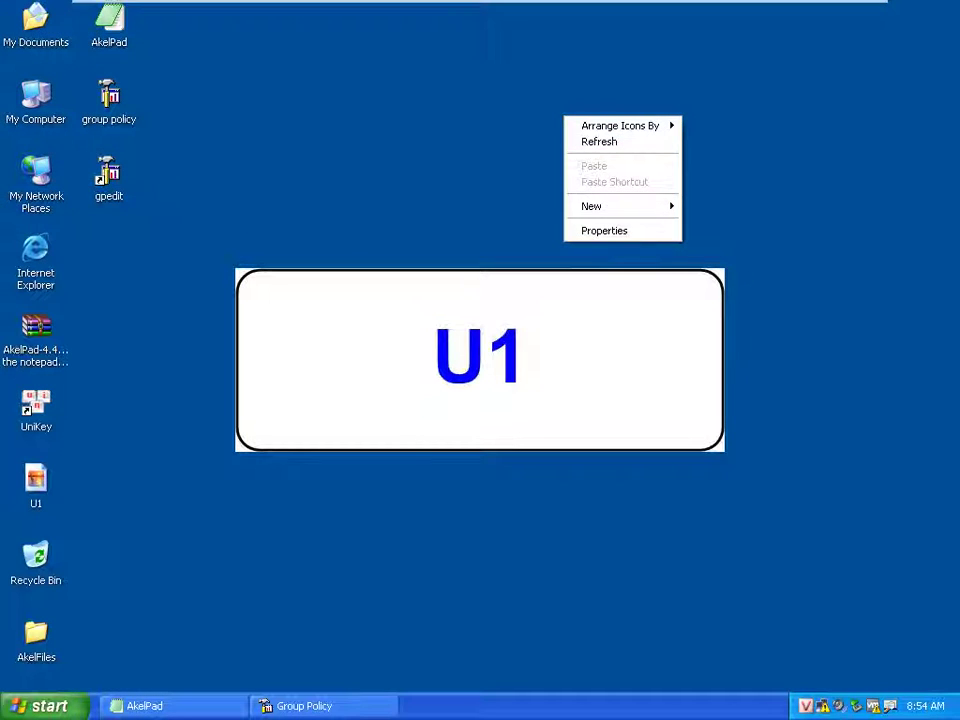
pyautogui.click(599, 141)
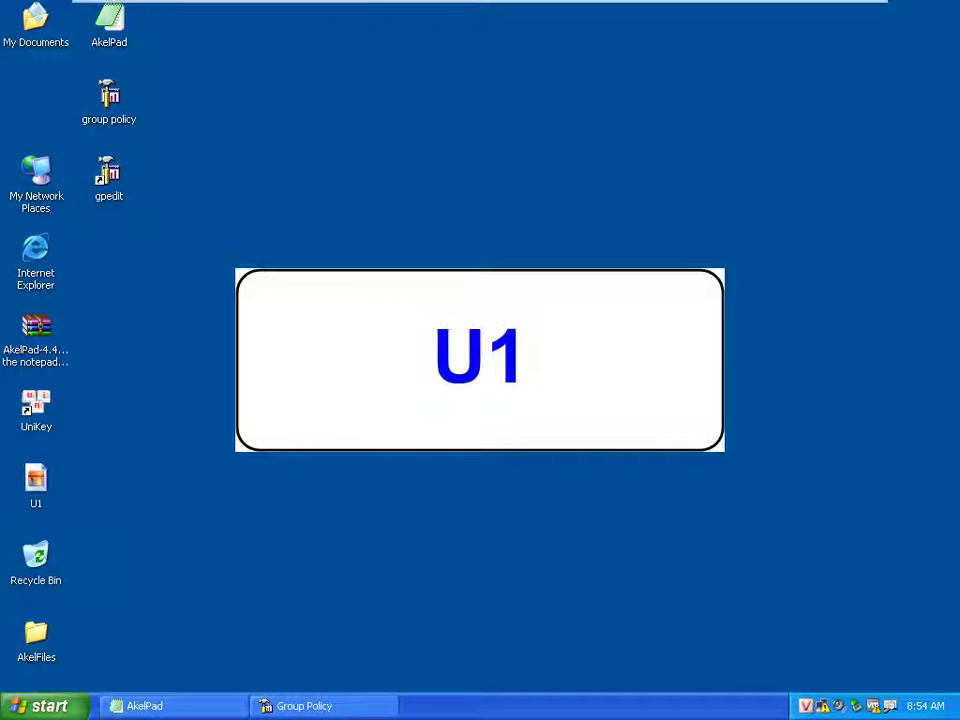
pyautogui.rightClick(398, 96)
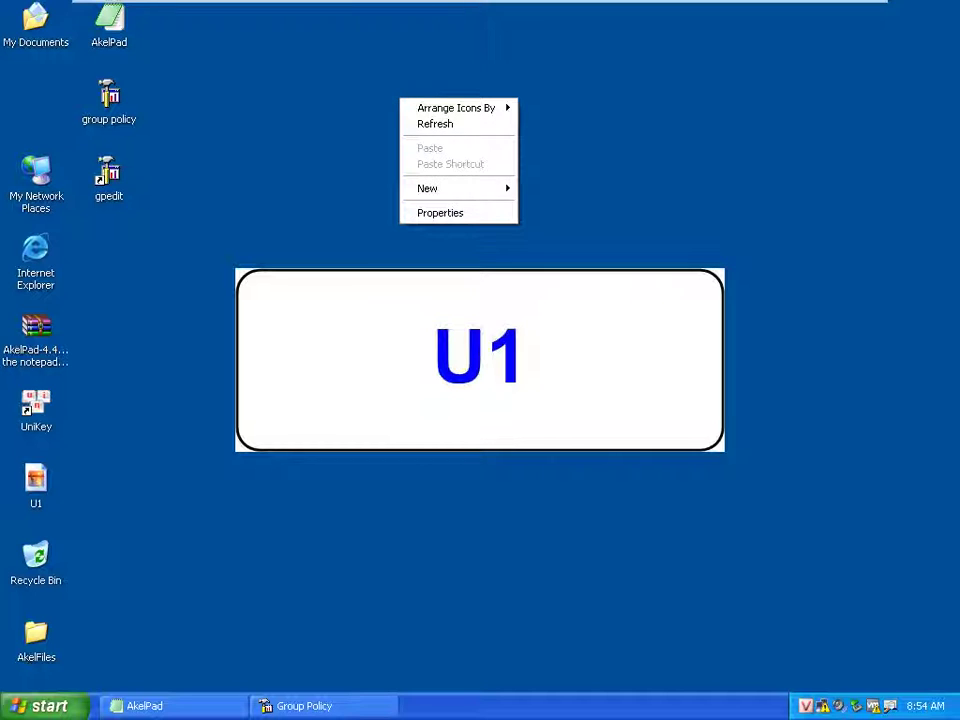
pyautogui.click(437, 212)
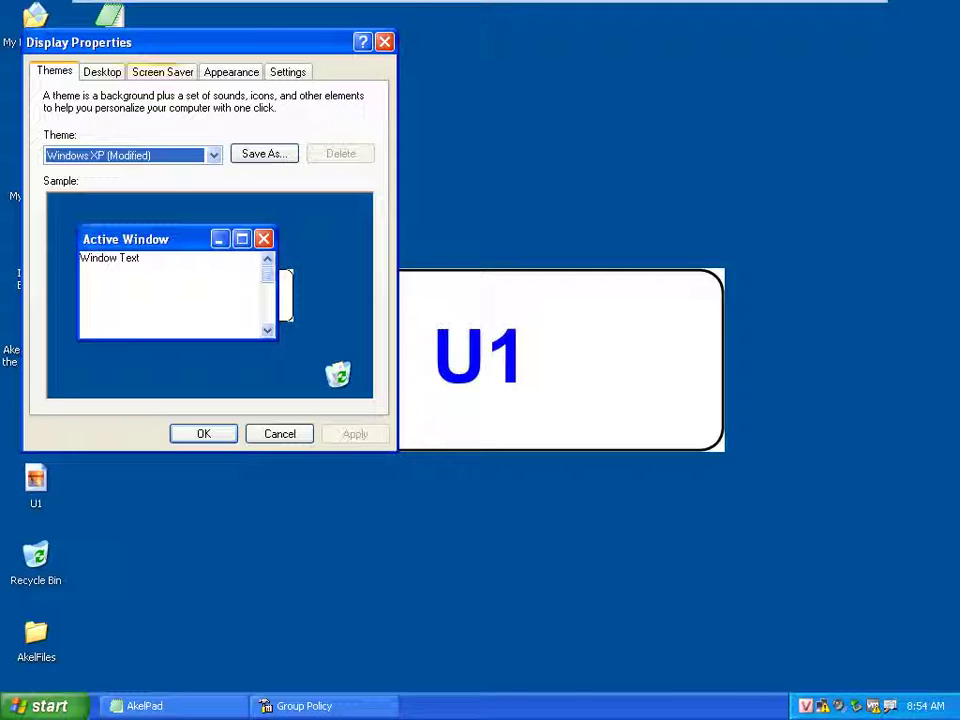
pyautogui.click(102, 71)
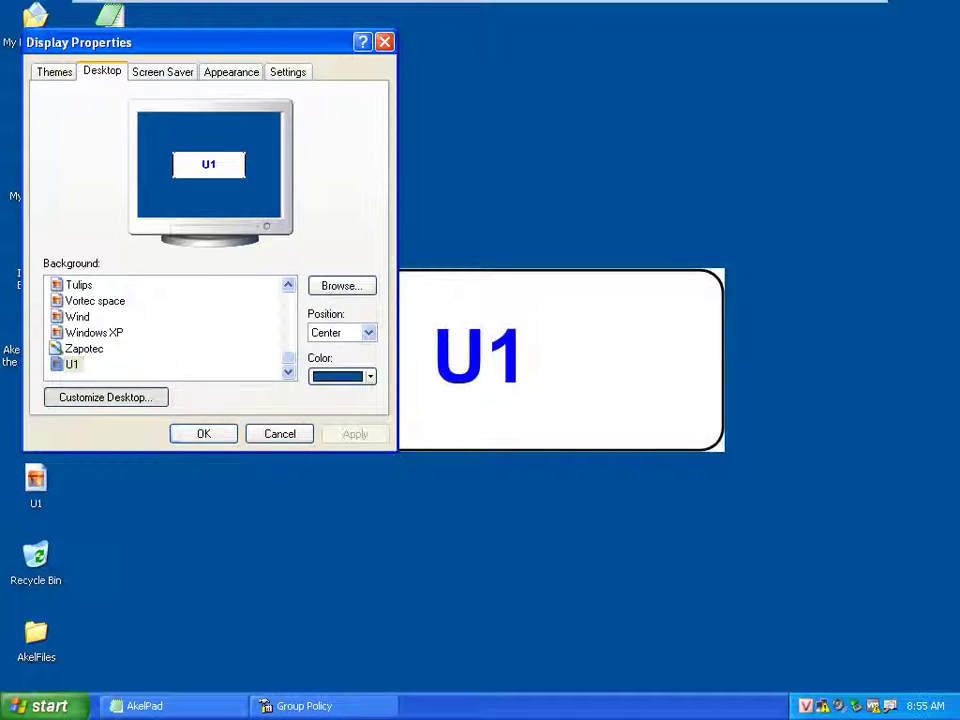
pyautogui.hotkey('alt', 'd')
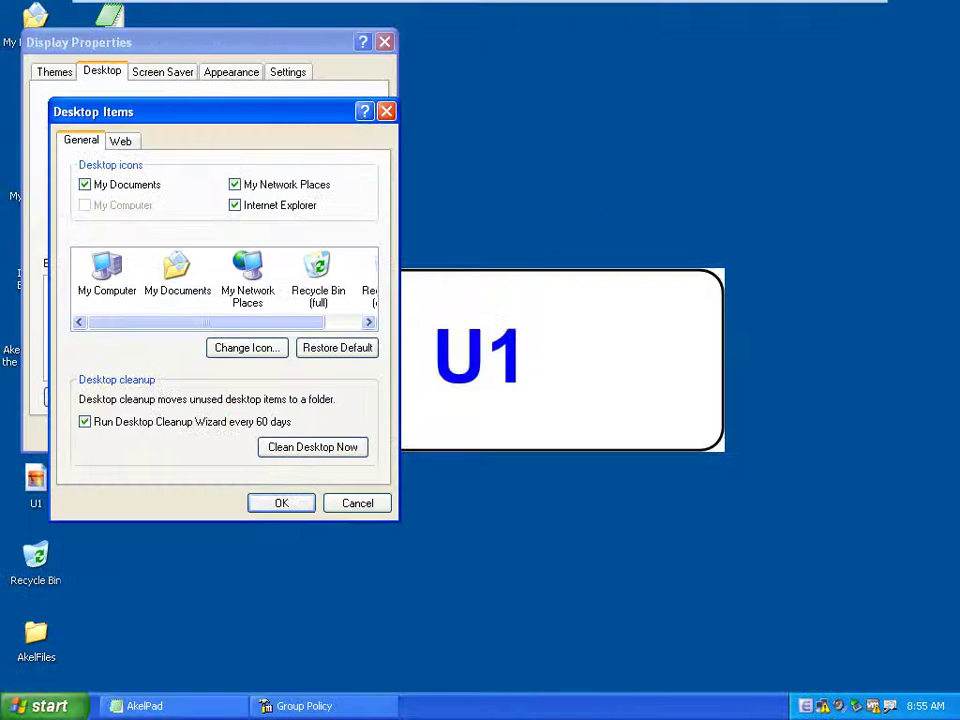
pyautogui.press('Return')
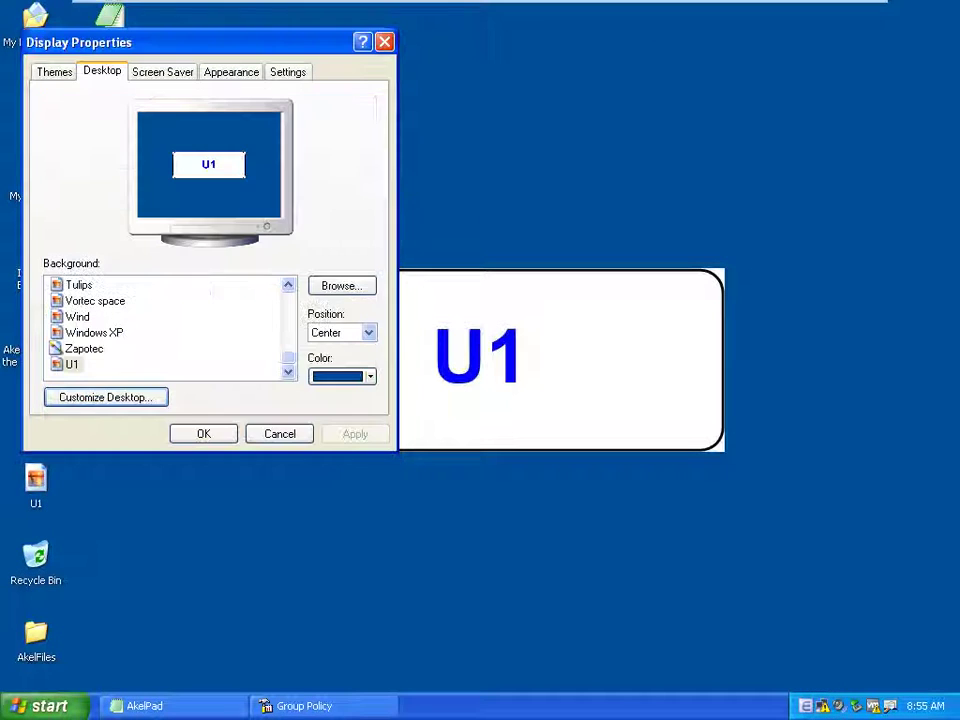
pyautogui.press('Return')
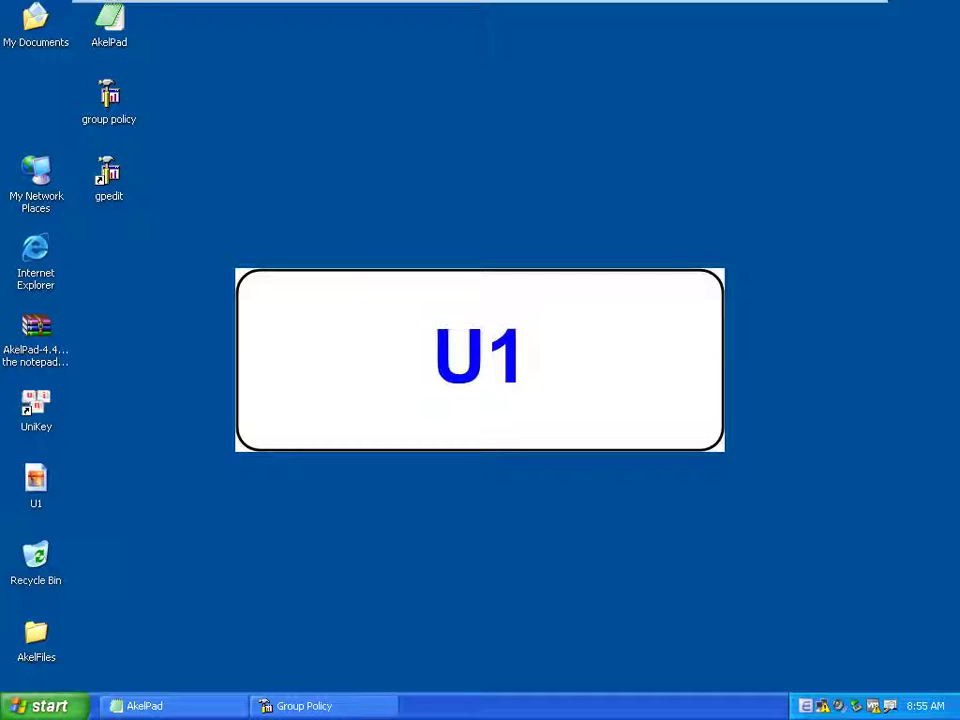
pyautogui.press('super')
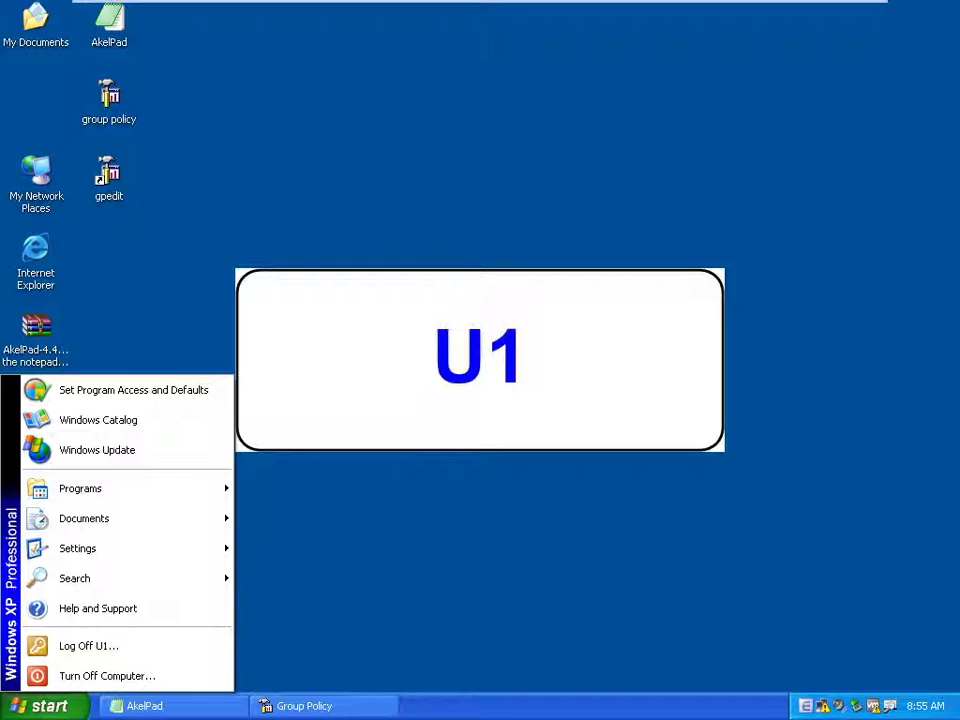
# Set the Start Menu and Taskbar policy 'Remove Run menu from Start Menu' back to Not Configured
pyautogui.press('Escape')
pyautogui.hotkey('alt', 'Tab')
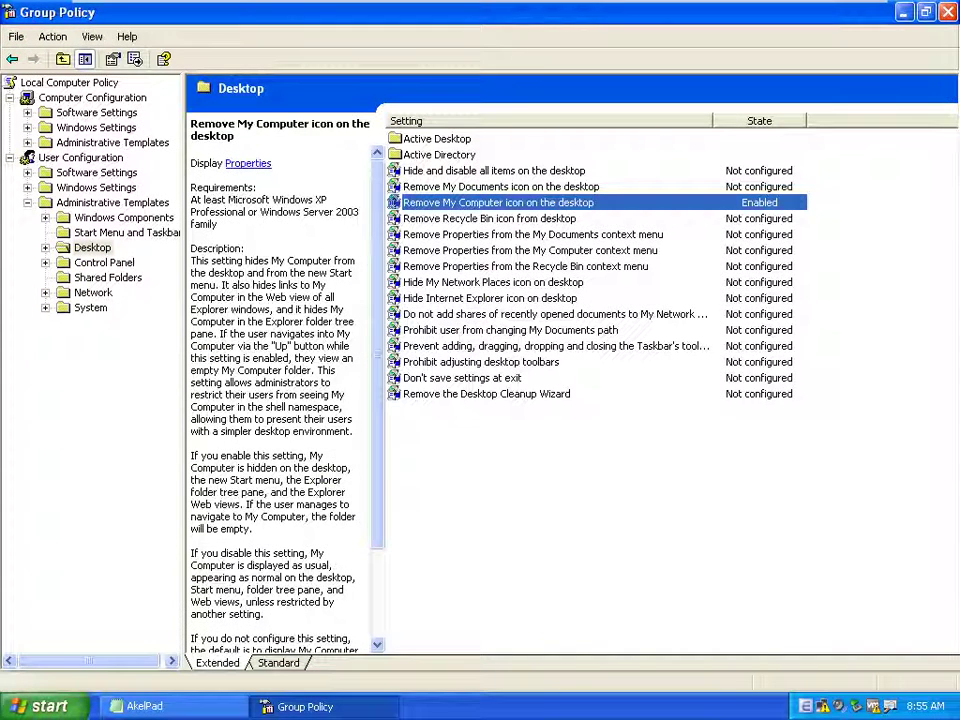
pyautogui.click(127, 232)
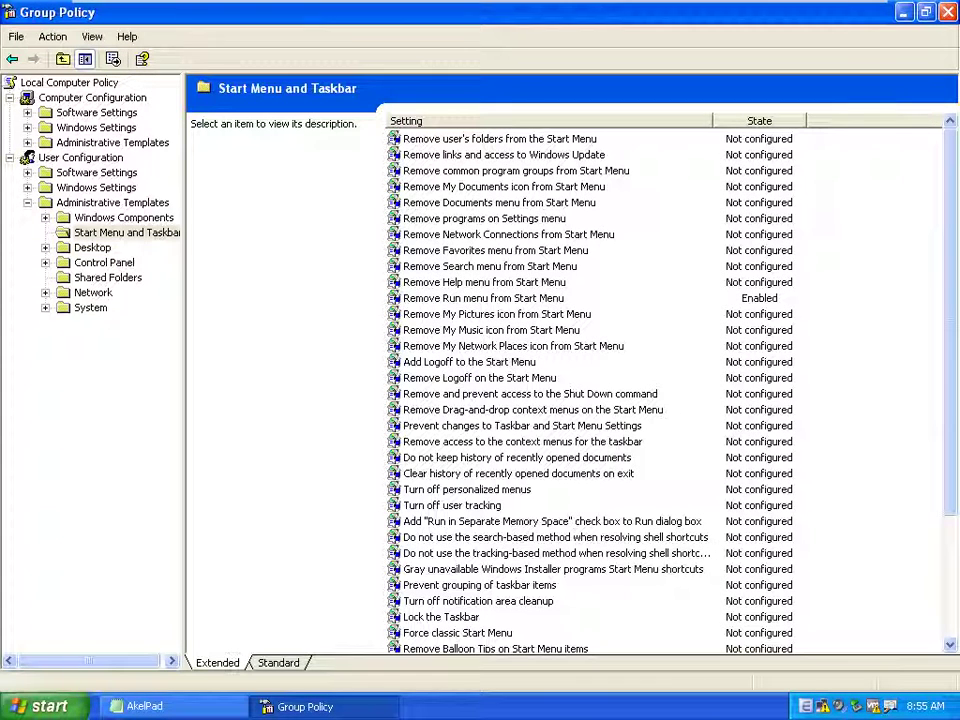
pyautogui.doubleClick(483, 298)
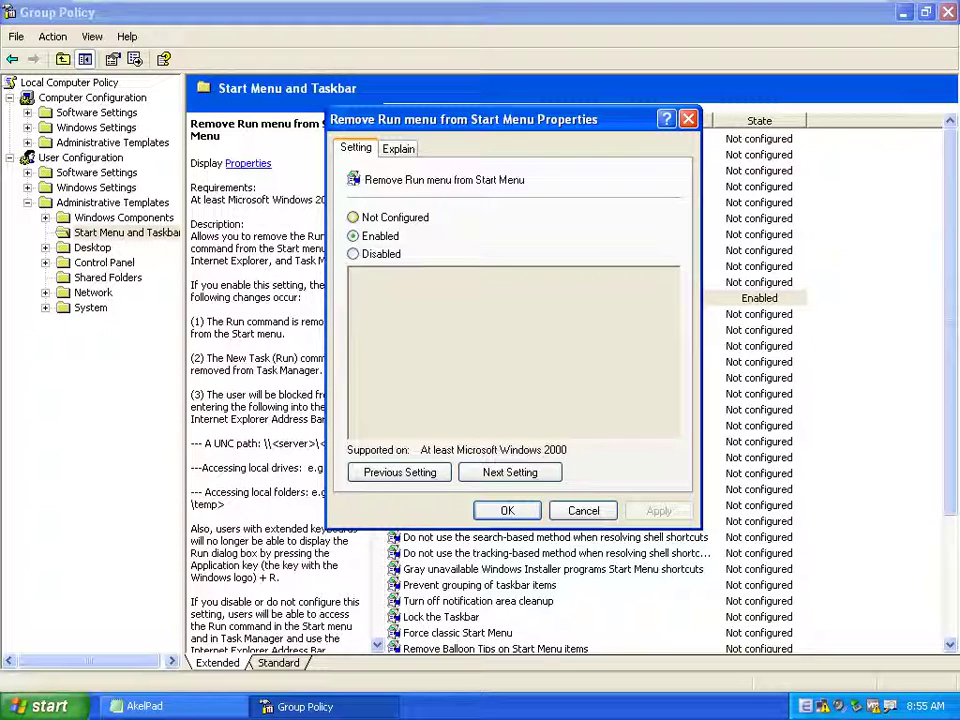
pyautogui.click(353, 217)
pyautogui.press('Return')
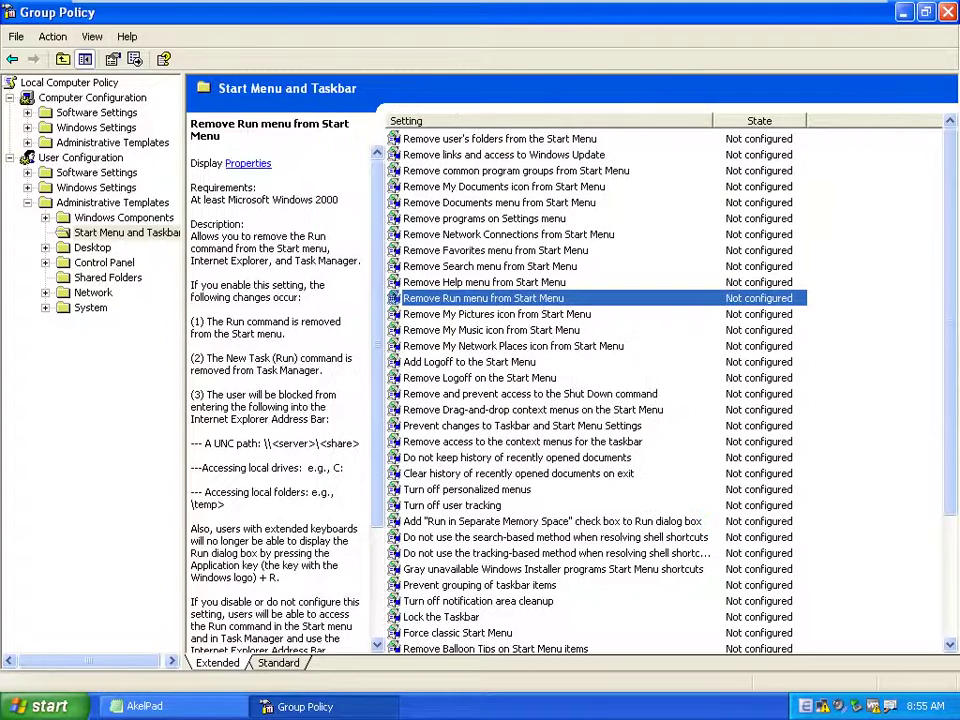
# Refresh the desktop twice and bring up the Start menu's Settings submenu
pyautogui.click(903, 12)
pyautogui.rightClick(455, 107)
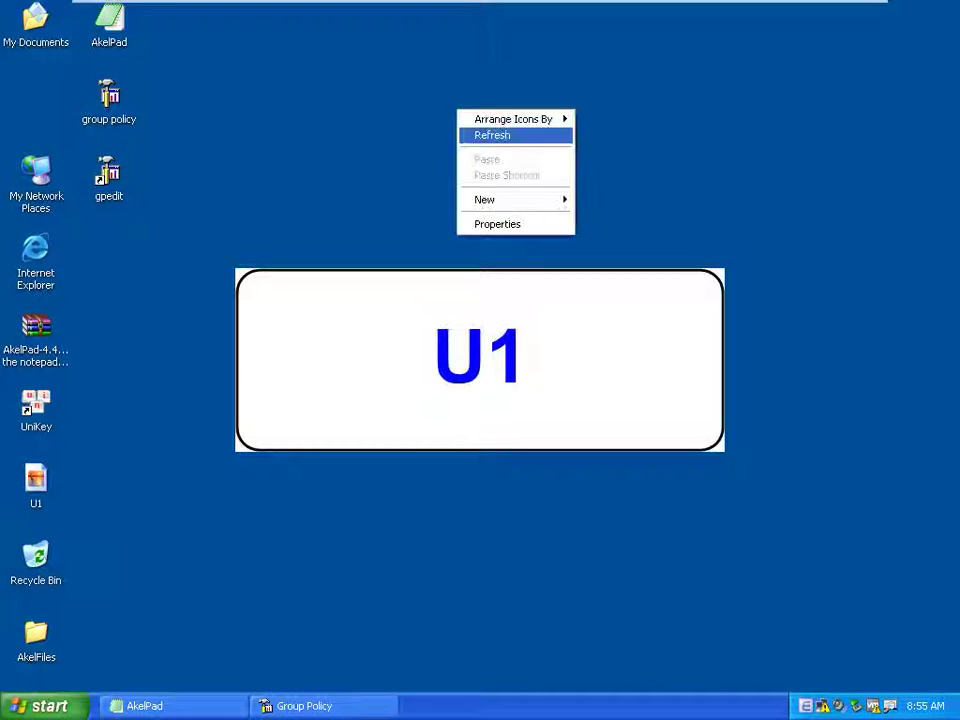
pyautogui.click(500, 135)
pyautogui.rightClick(500, 135)
pyautogui.click(540, 162)
pyautogui.click(45, 706)
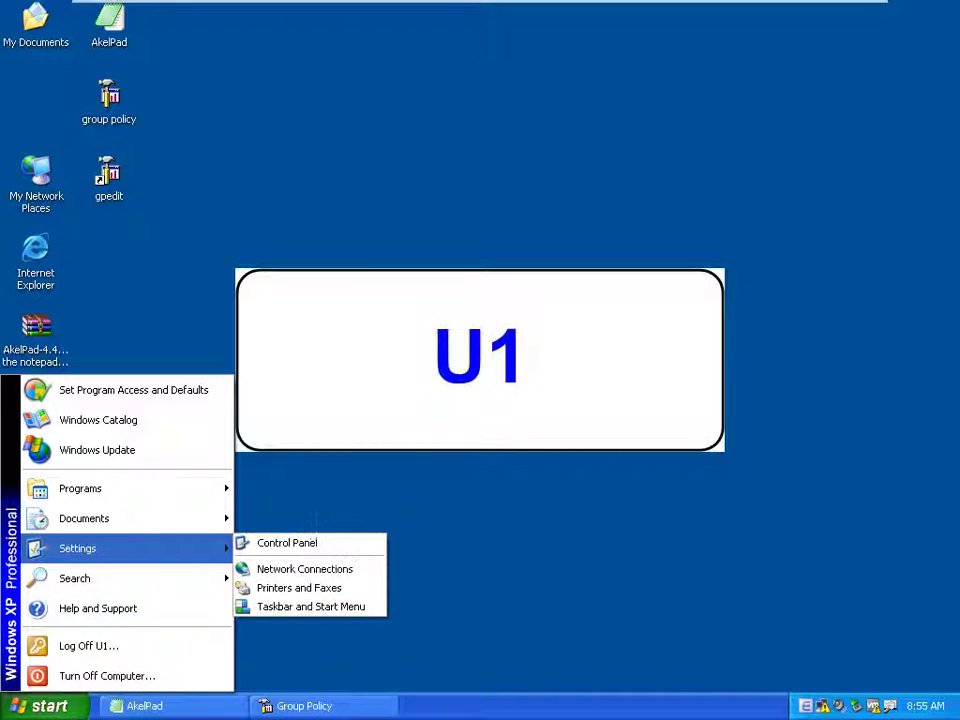
# Log off the current user, then log back on to the same account with its password
pyautogui.press('Down')
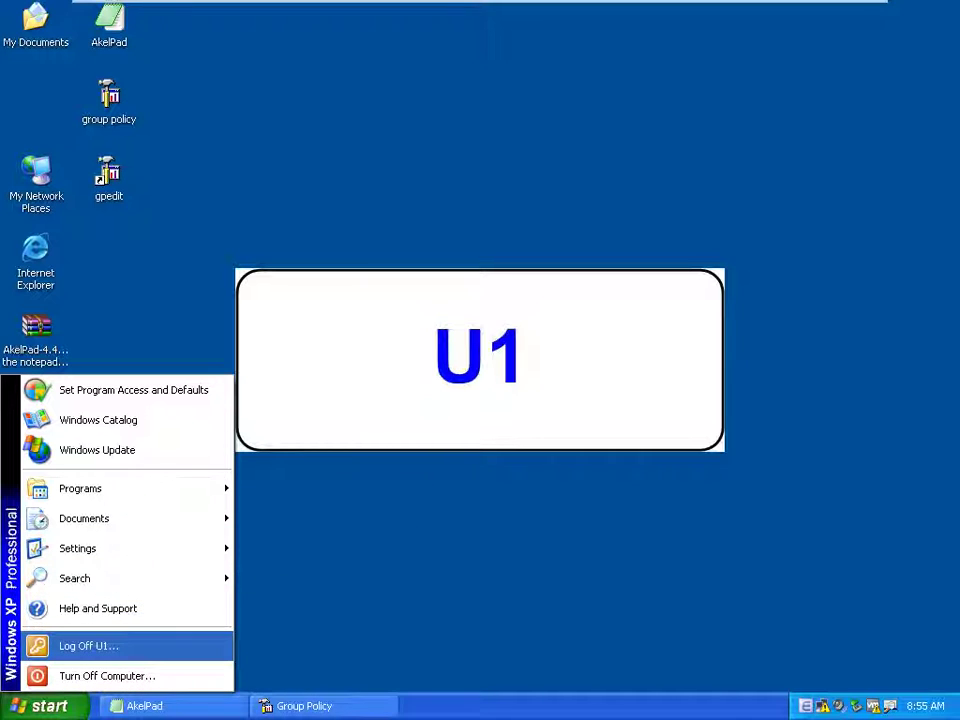
pyautogui.press('Return')
pyautogui.press('Return')
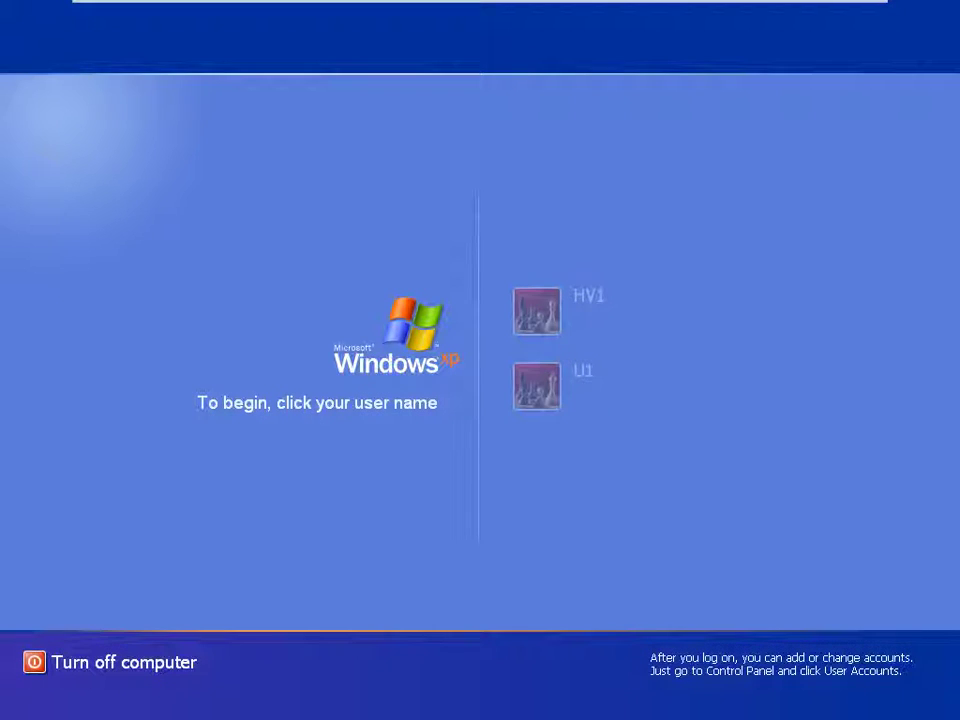
pyautogui.click(537, 386)
pyautogui.write('1')
pyautogui.press('Return')
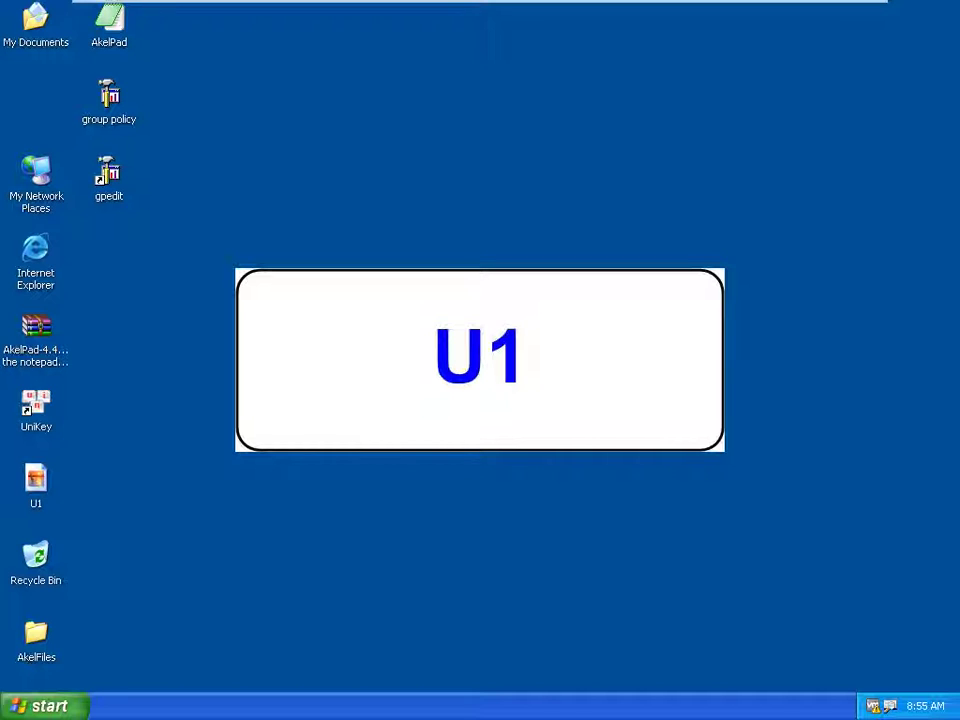
pyautogui.press('super')
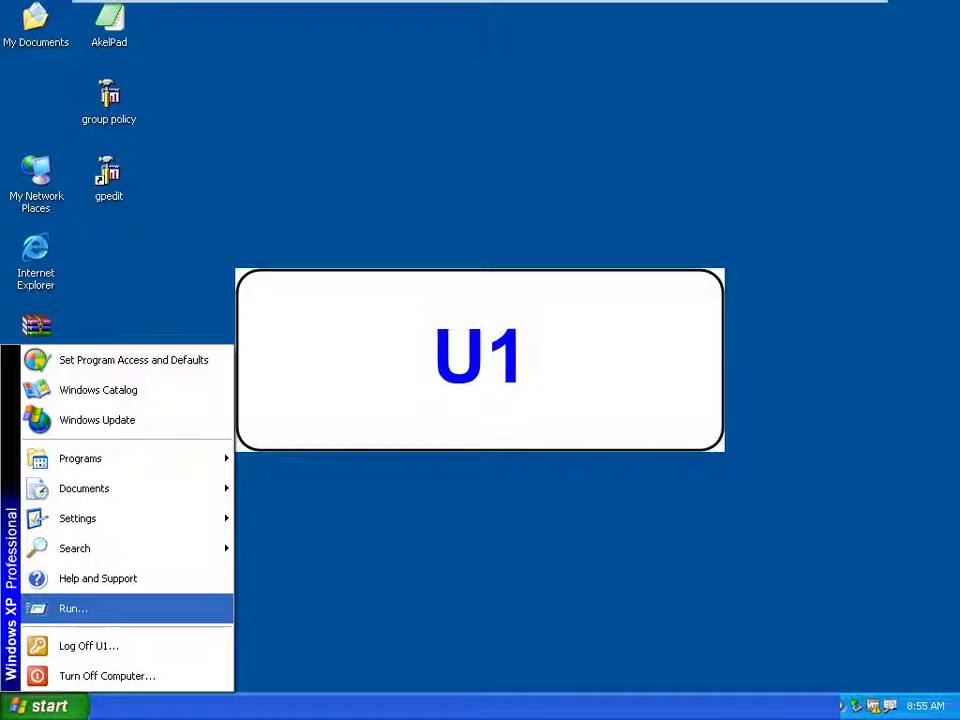
pyautogui.press('Return')
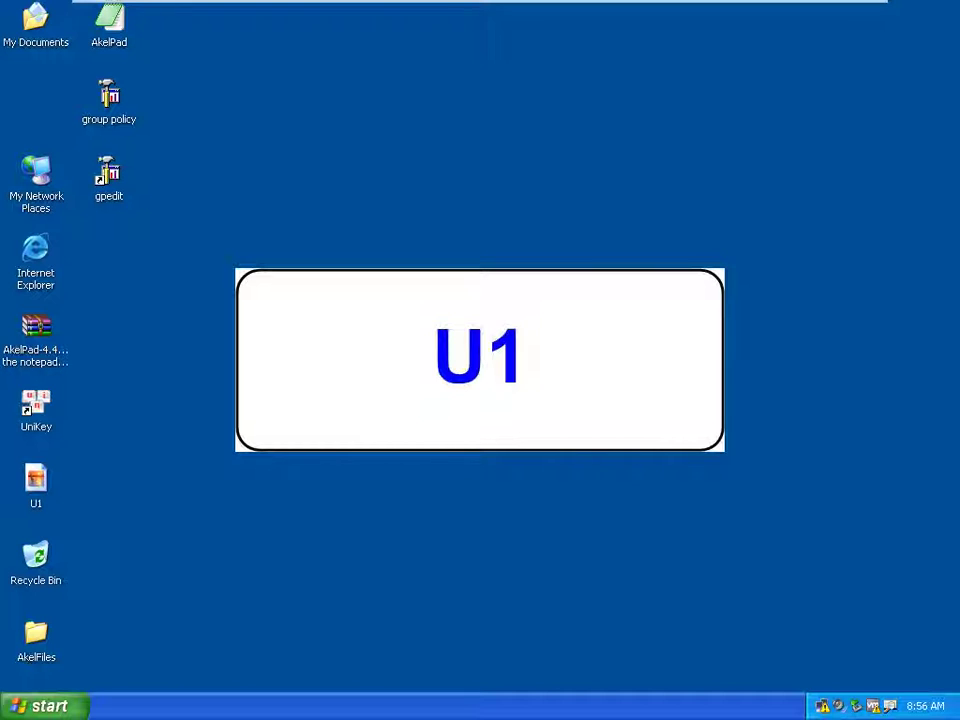
# Launch gpedit and reset the Desktop policy 'Remove My Computer icon on the desktop' to Not Configured
pyautogui.click(109, 174)
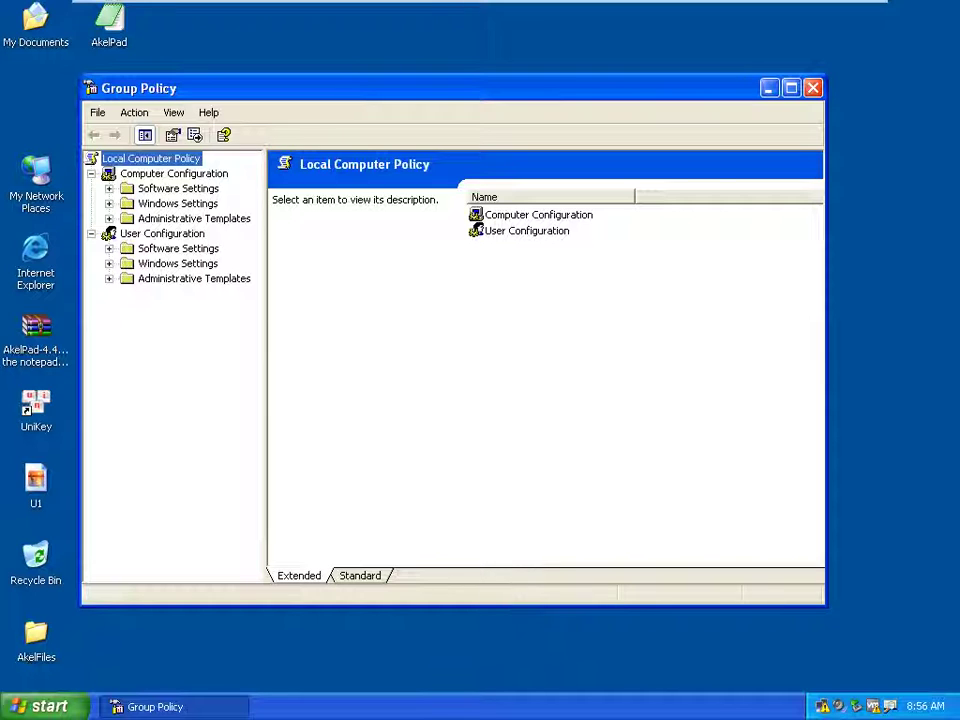
pyautogui.click(194, 278)
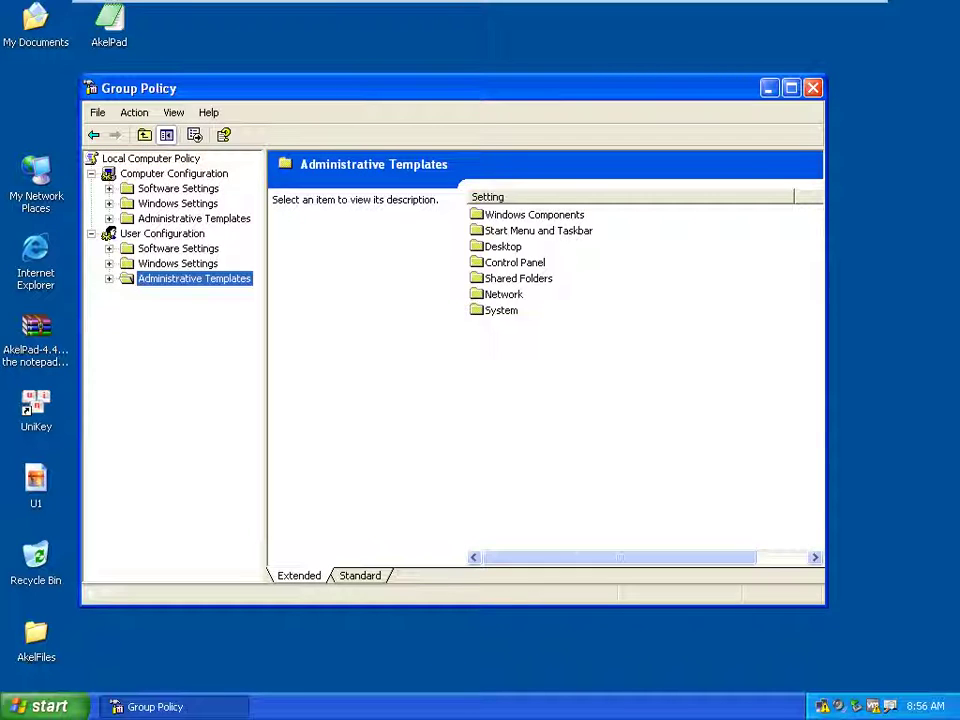
pyautogui.click(109, 278)
pyautogui.click(174, 323)
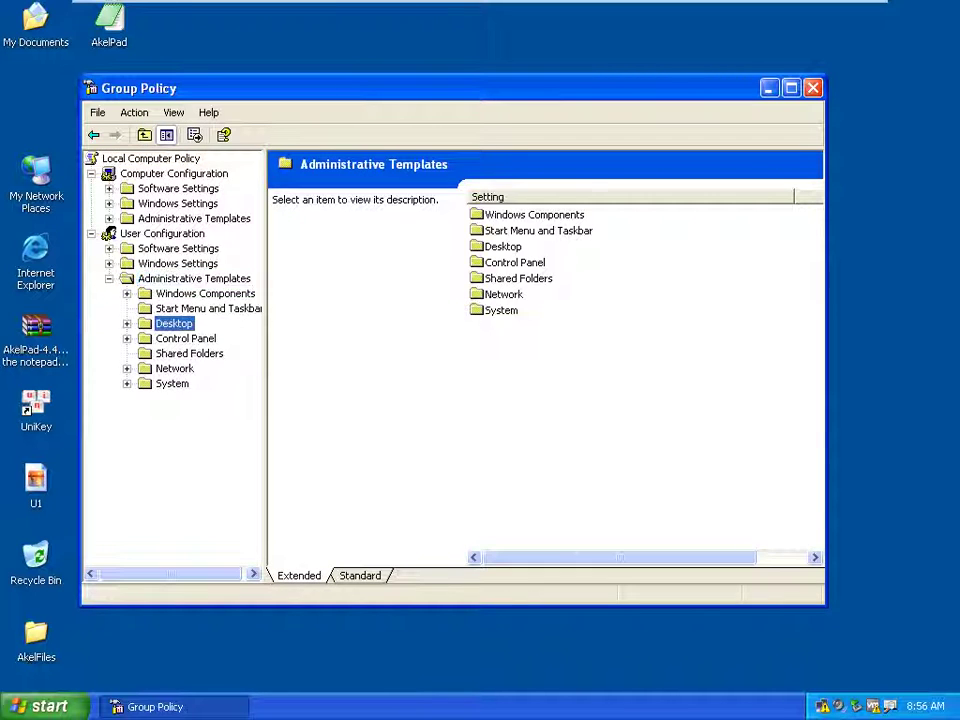
pyautogui.doubleClick(590, 88)
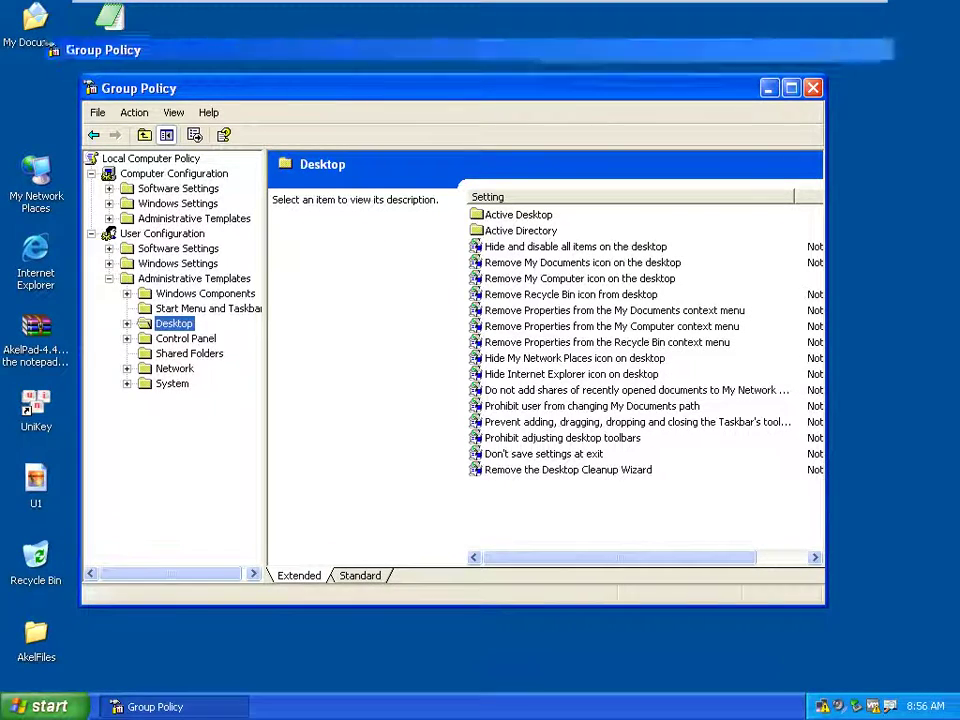
pyautogui.click(497, 202)
pyautogui.press('Return')
pyautogui.press('Up')
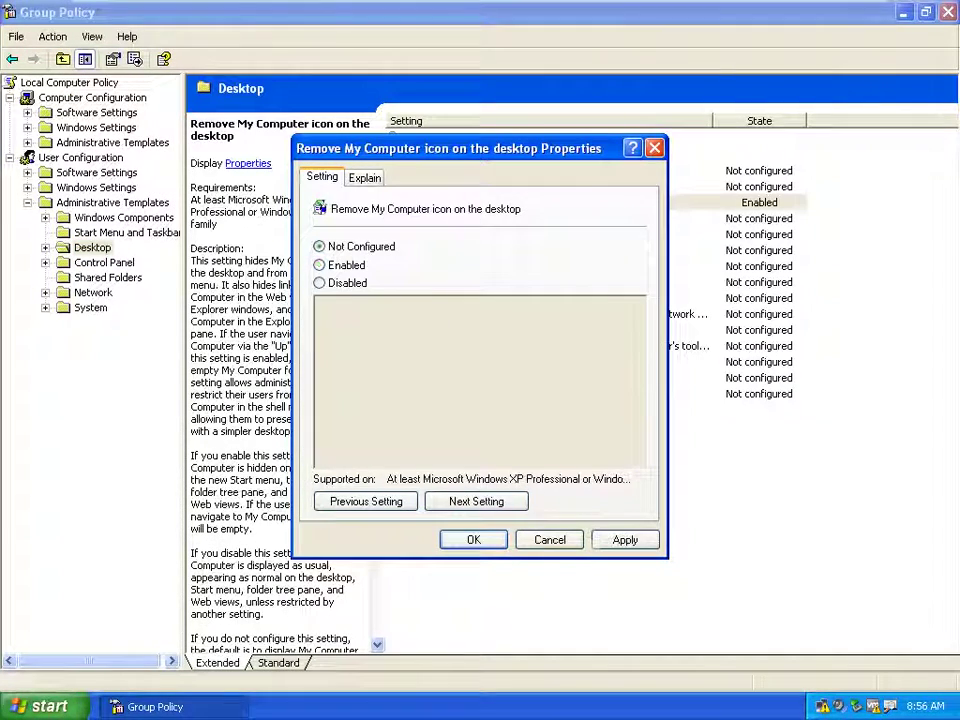
pyautogui.press('Return')
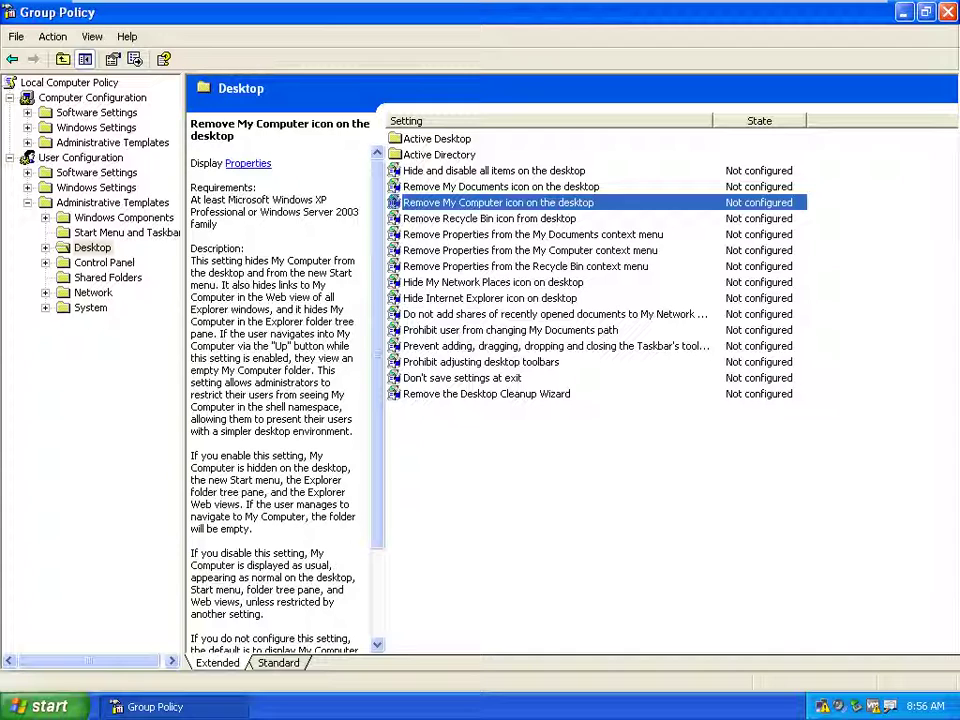
# Close Group Policy and refresh the desktop repeatedly until the My Computer icon returns
pyautogui.hotkey('alt', 'F4')
pyautogui.rightClick(452, 180)
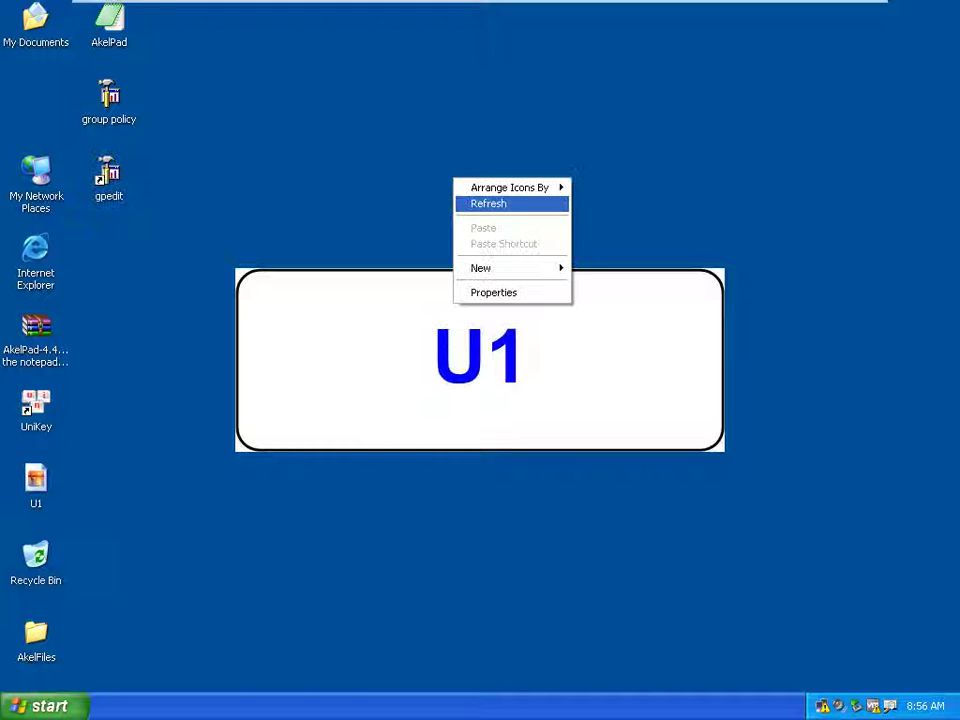
pyautogui.click(484, 201)
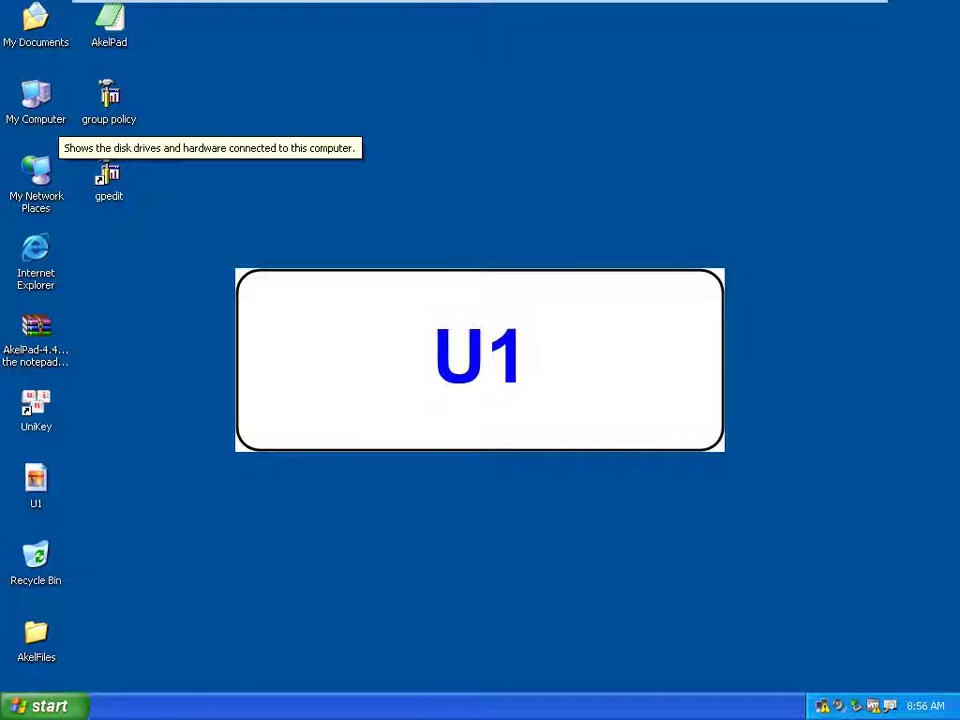
pyautogui.rightClick(503, 179)
pyautogui.click(540, 201)
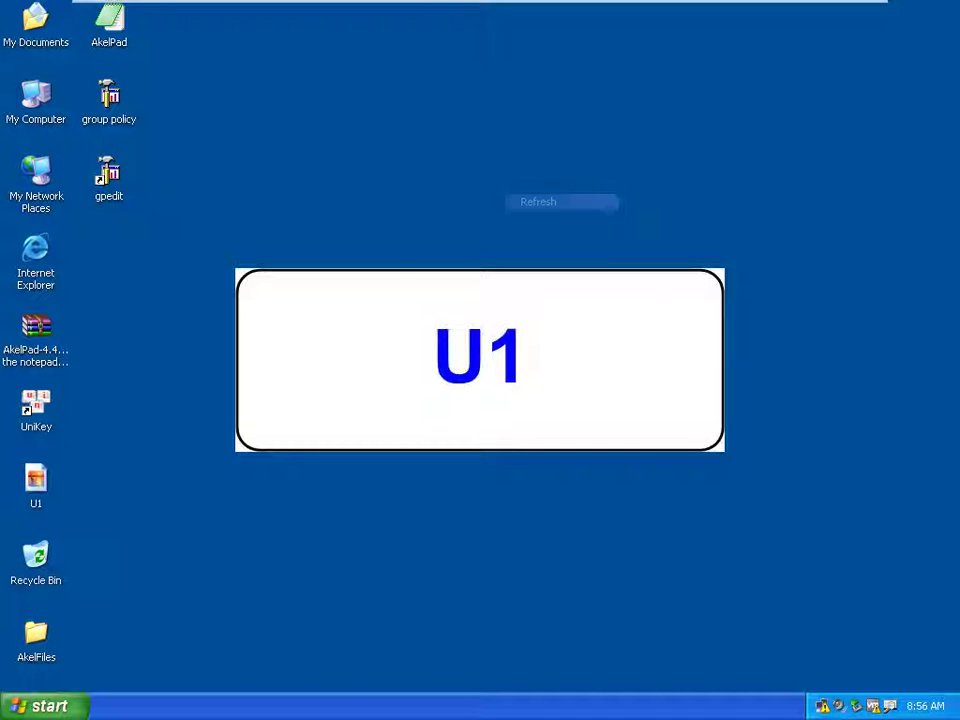
pyautogui.rightClick(489, 189)
pyautogui.click(530, 212)
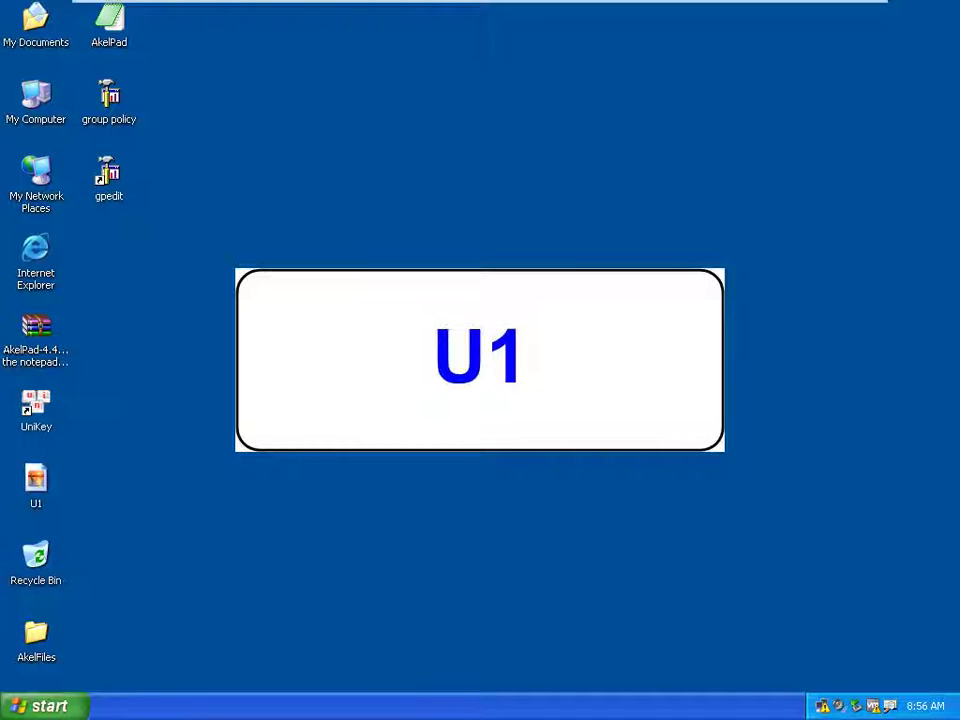
# Reopen gpedit, expand the user Administrative Templates branch, and minimise the editor
pyautogui.doubleClick(108, 175)
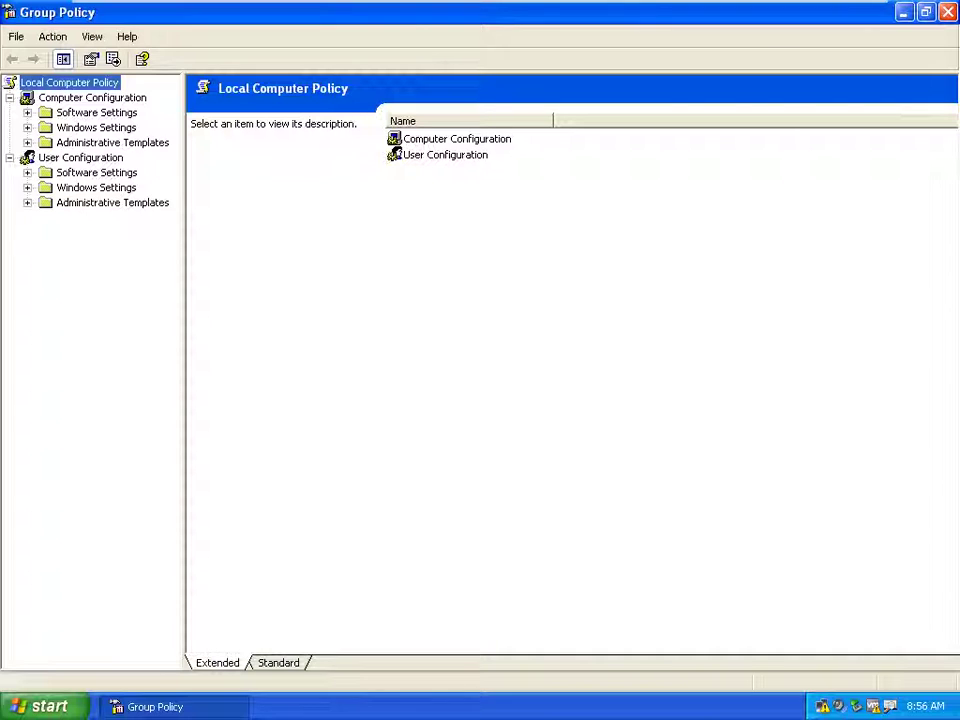
pyautogui.click(27, 202)
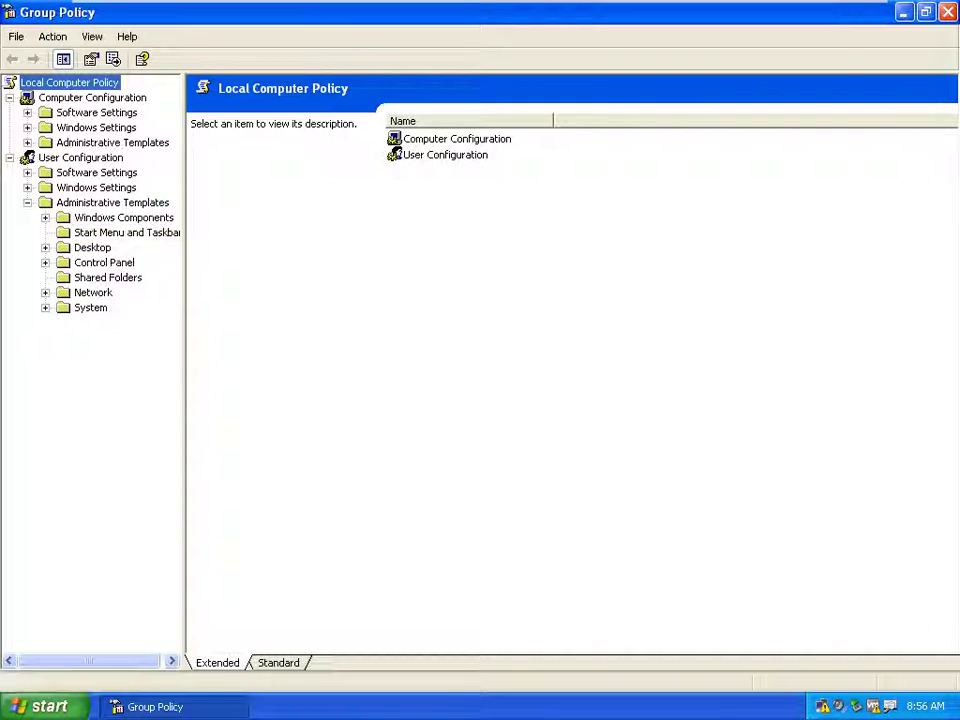
pyautogui.moveTo(470, 2)
pyautogui.press('super+d')
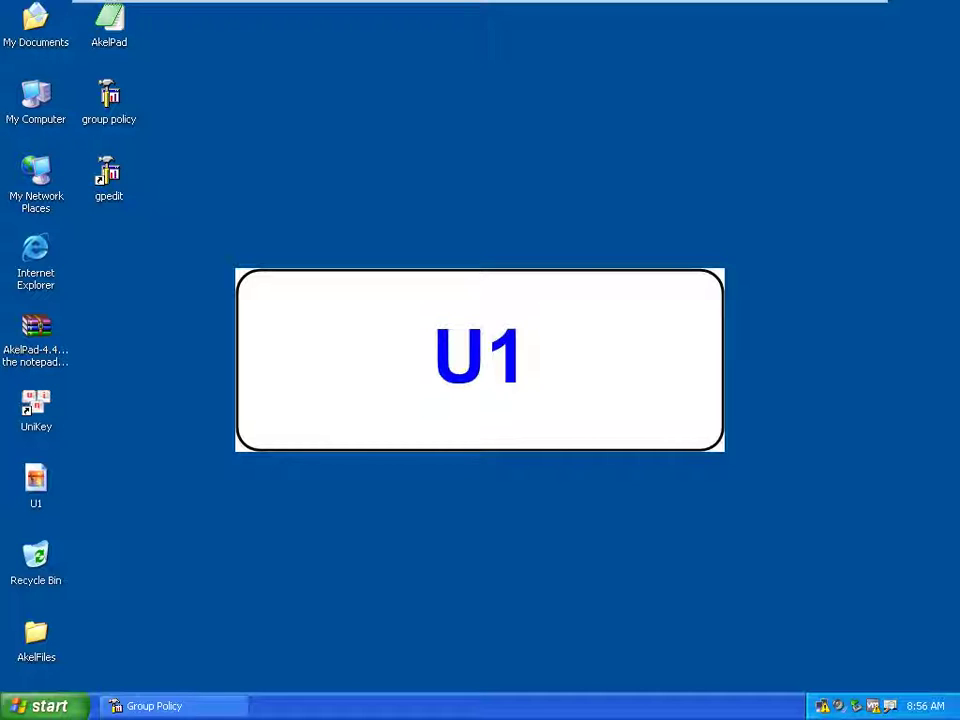
# Launch AkelPad maximised and set its font to Times New Roman, size 22
pyautogui.doubleClick(109, 18)
pyautogui.doubleClick(108, 40)
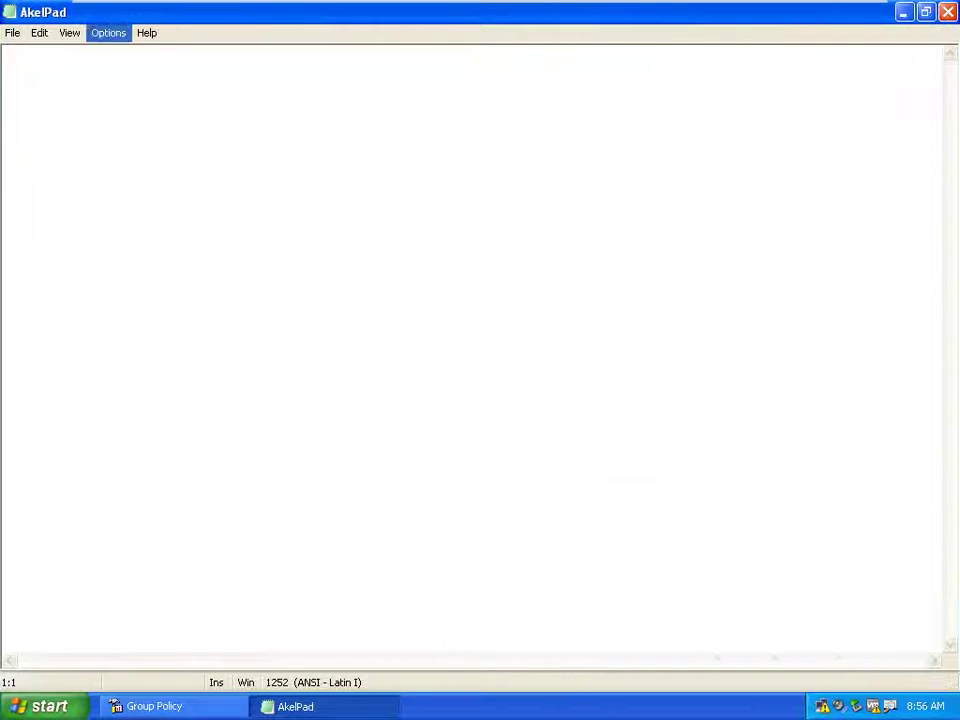
pyautogui.press('v')
pyautogui.press('Return')
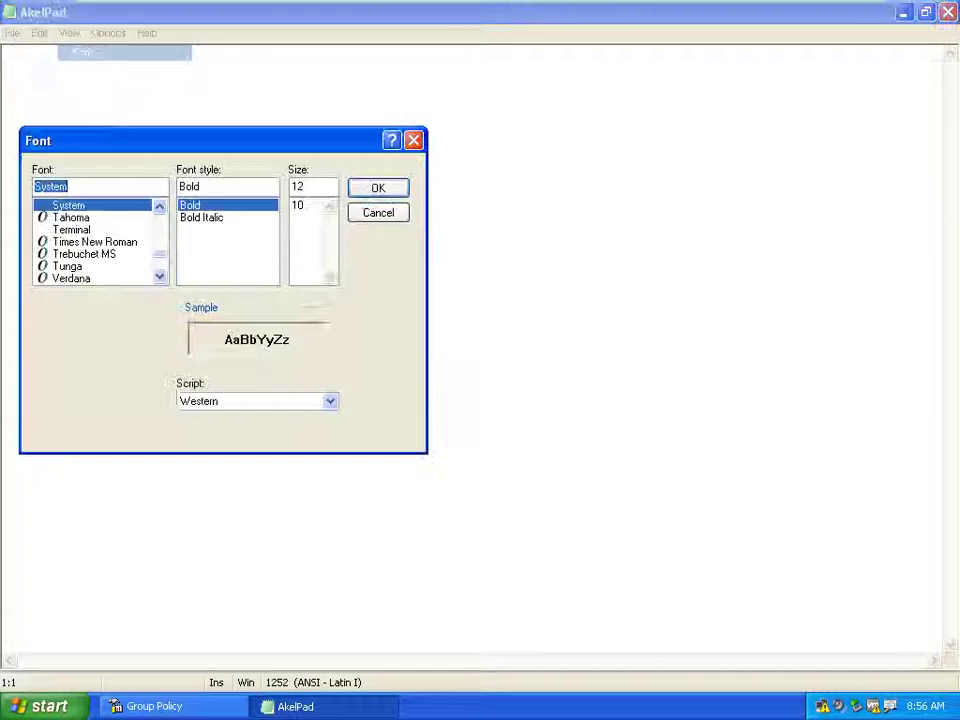
pyautogui.click(95, 242)
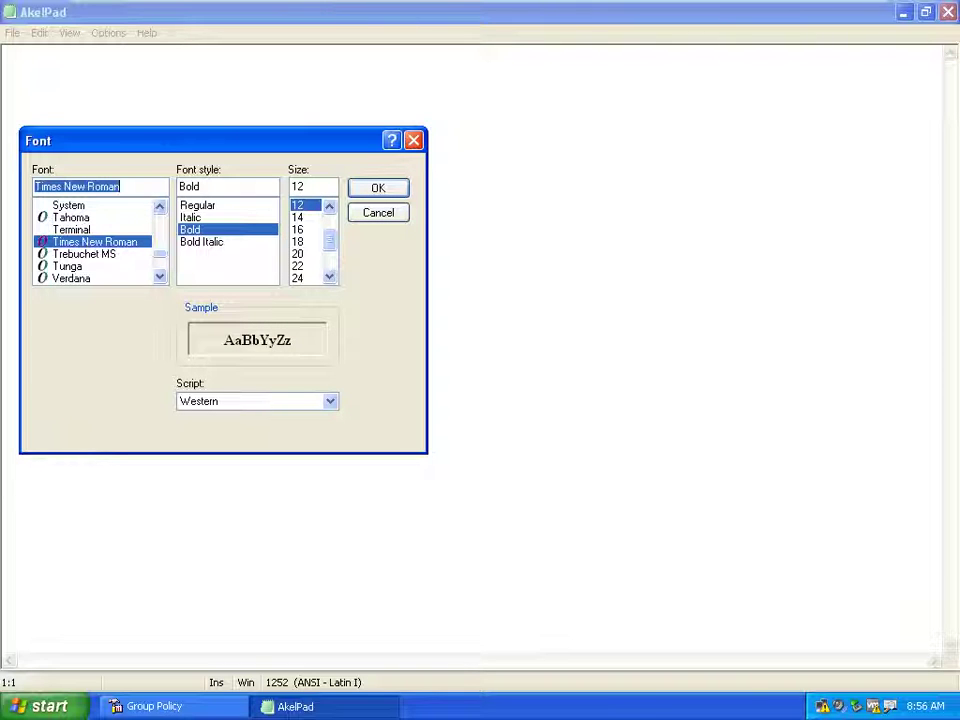
pyautogui.press('Tab')
pyautogui.press('Tab')
pyautogui.write('22')
pyautogui.press('Return')
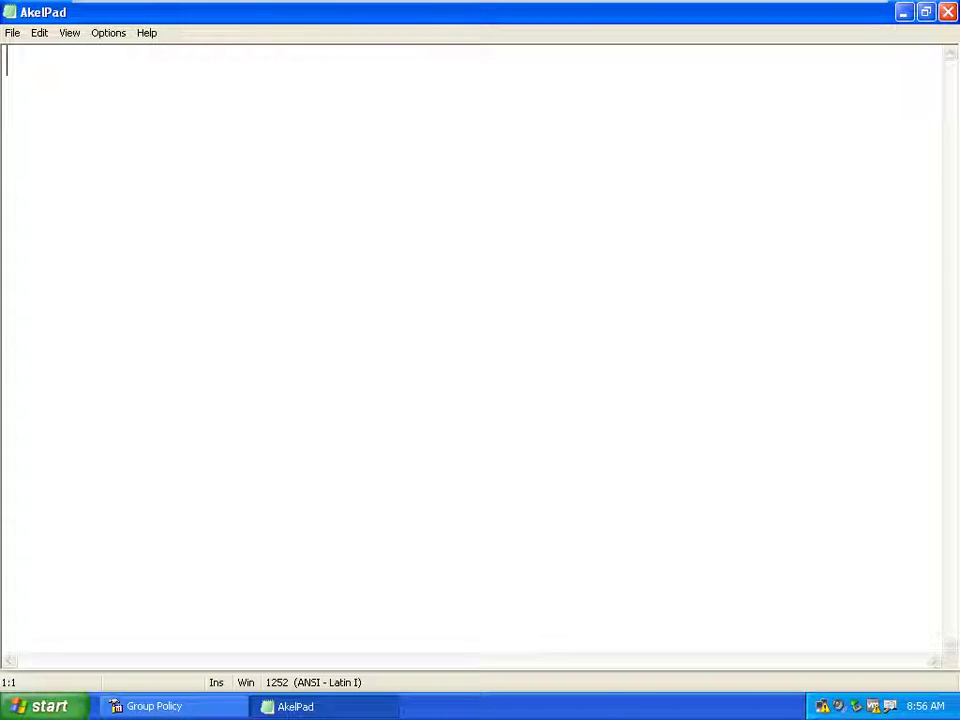
# Start the UniKey Vietnamese typing tool and clear the stray letters typed in AkelPad
pyautogui.write('Khawc')
pyautogui.press('BackSpace')
pyautogui.press('BackSpace')
pyautogui.press('BackSpace')
pyautogui.press('BackSpace')
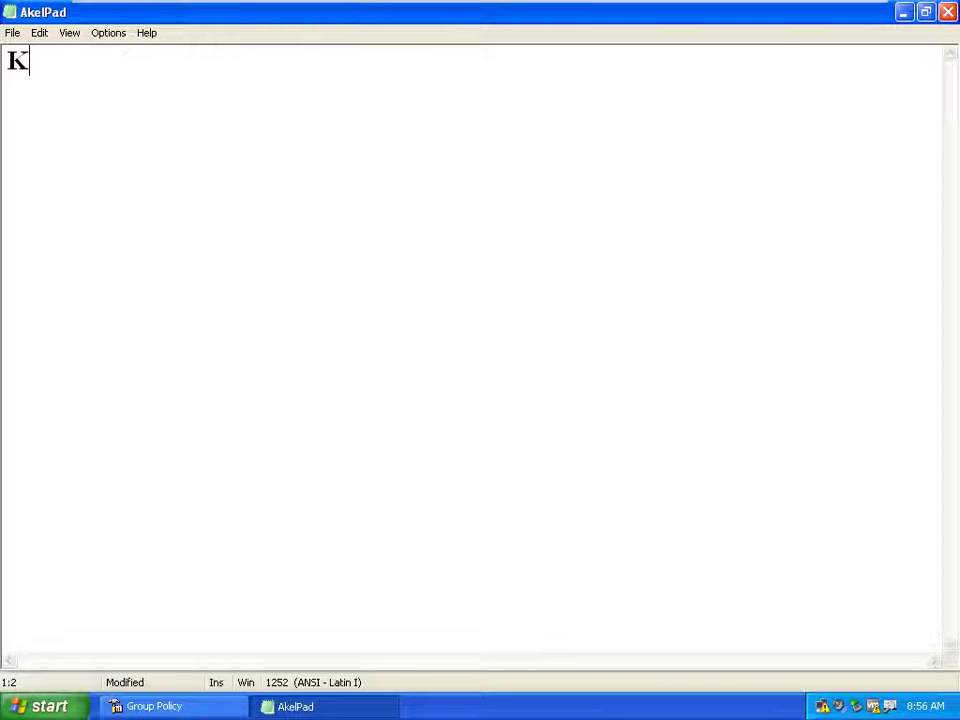
pyautogui.click(903, 12)
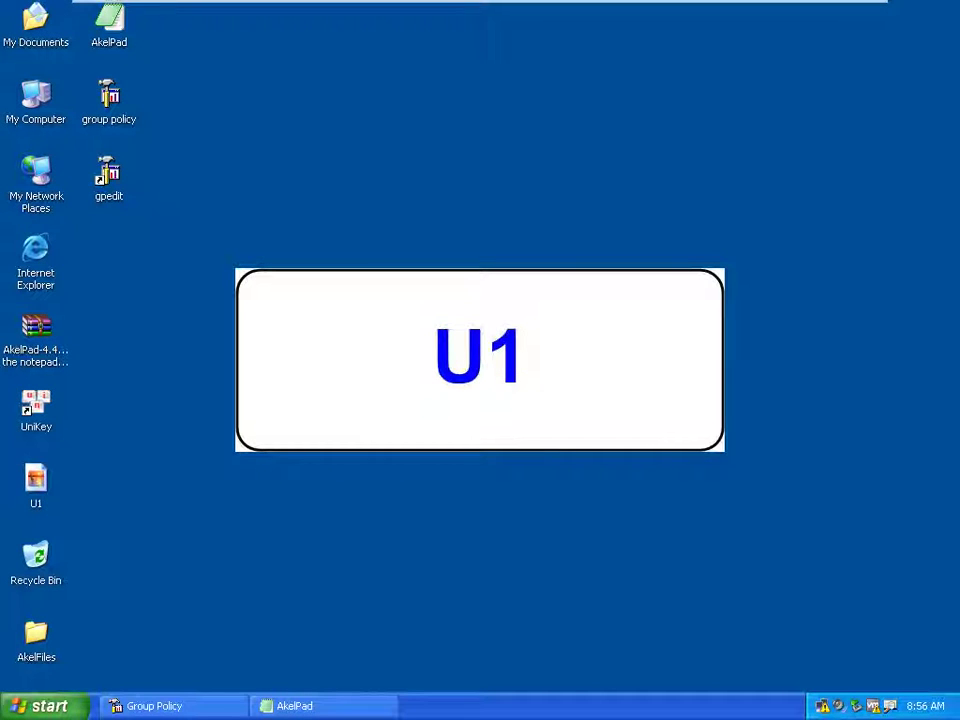
pyautogui.doubleClick(36, 405)
pyautogui.click(604, 240)
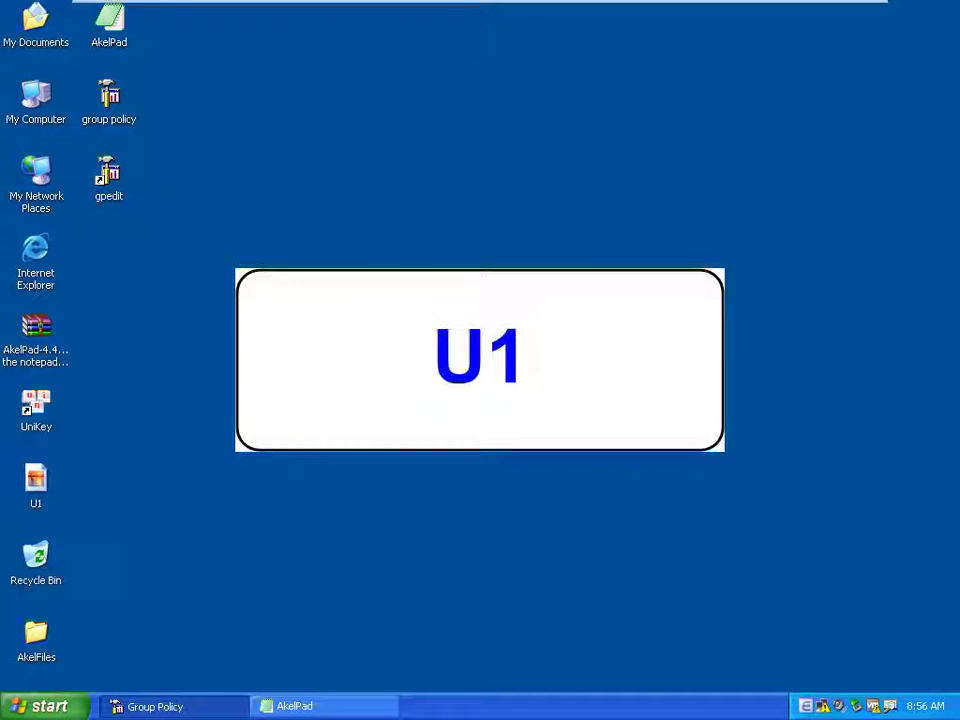
pyautogui.click(295, 706)
pyautogui.press('BackSpace')
# Type the heading 'Hãy dùng công cụ group policy để tinh chỉnh các thiết lập sau :'
pyautogui.write('Hay')
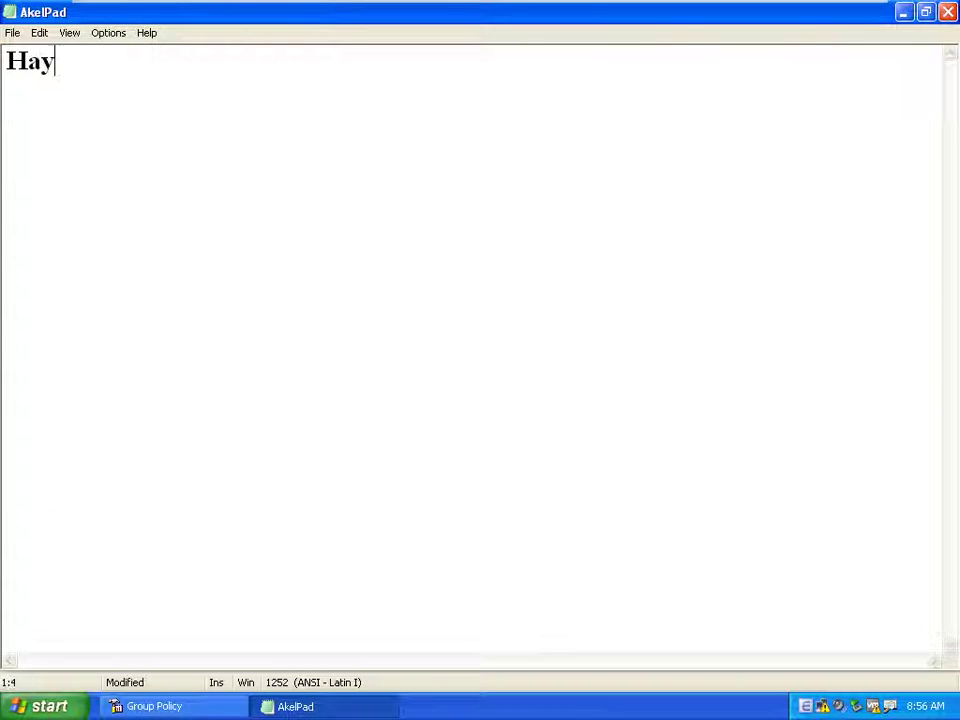
pyautogui.write('x')
pyautogui.press('BackSpace')
pyautogui.hotkey('ctrl', 'shift')
pyautogui.write('x ')
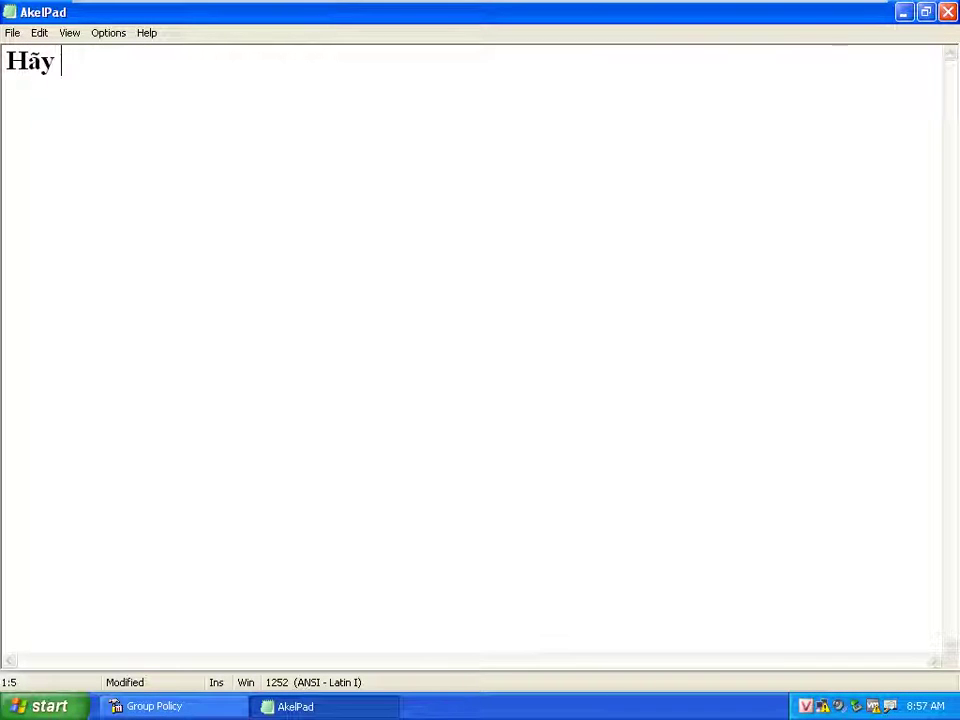
pyautogui.write('dungf coong cuj ')
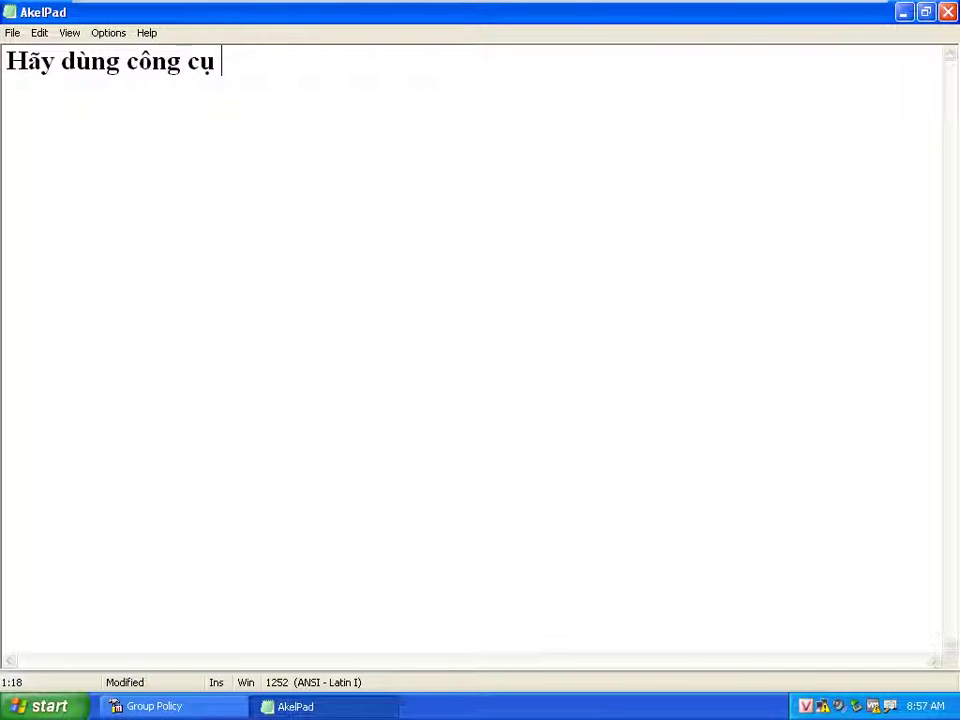
pyautogui.write('group pol')
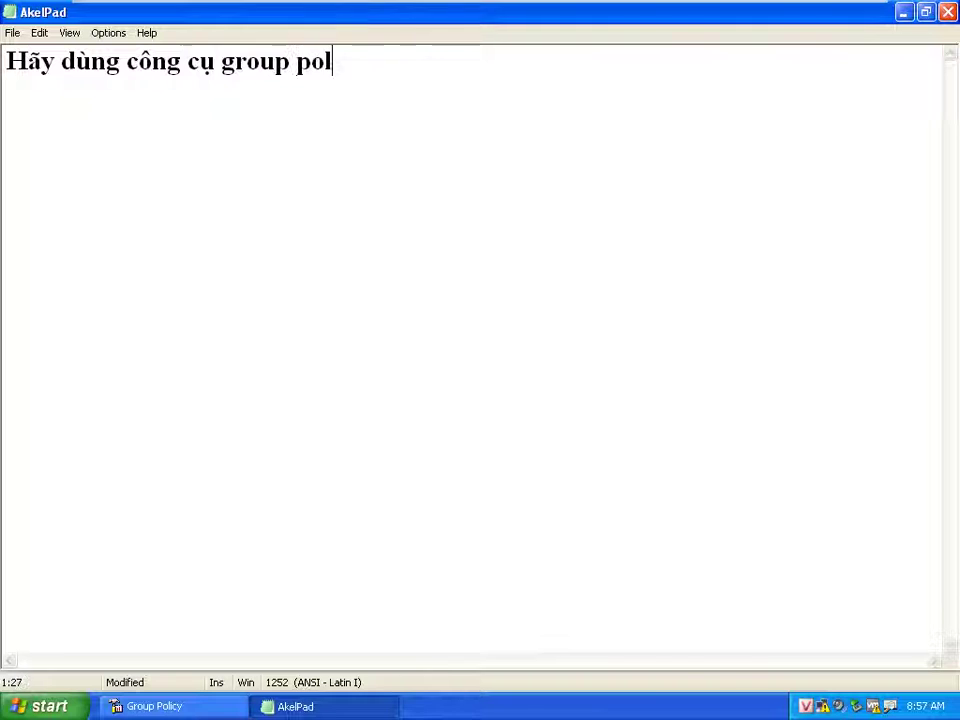
pyautogui.write('icy ddeer tinhi ch')
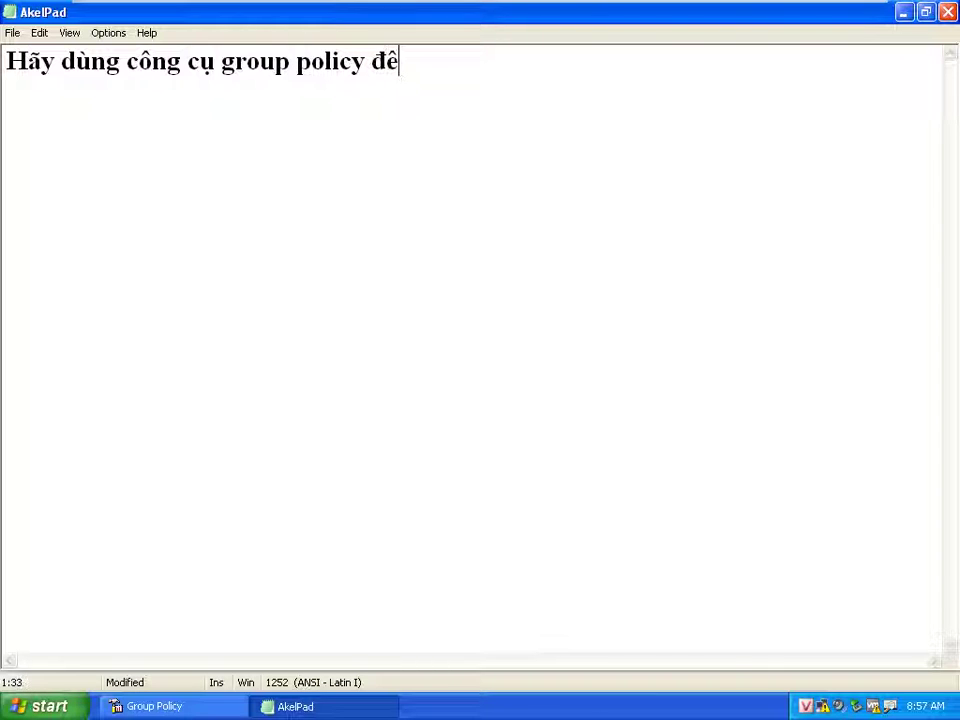
pyautogui.press('BackSpace')
pyautogui.press('BackSpace')
pyautogui.press('BackSpace')
pyautogui.press('BackSpace')
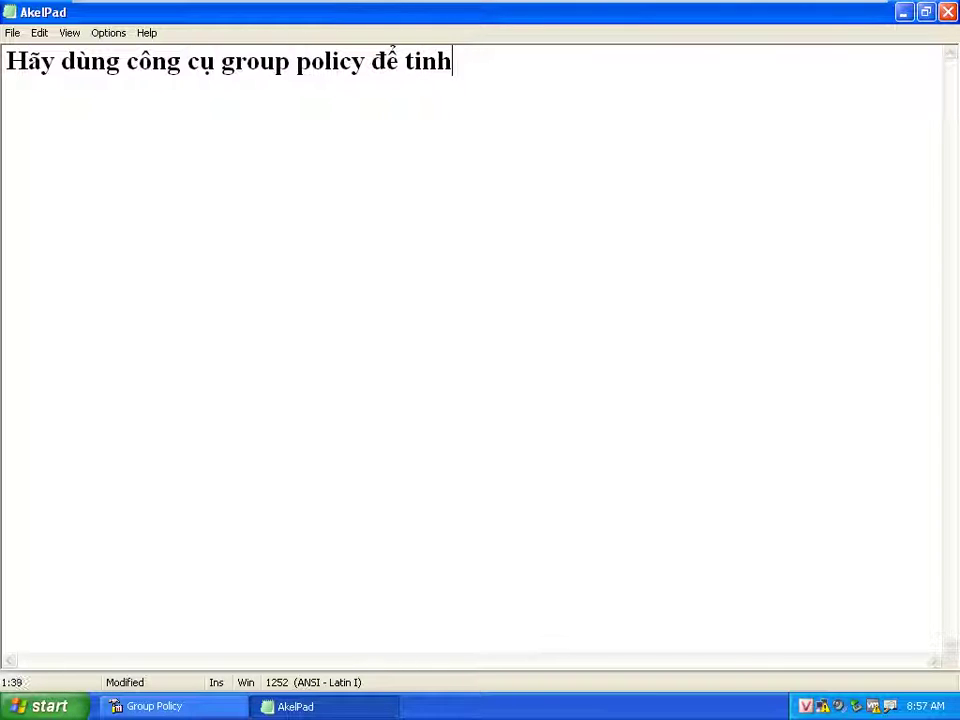
pyautogui.write('c')
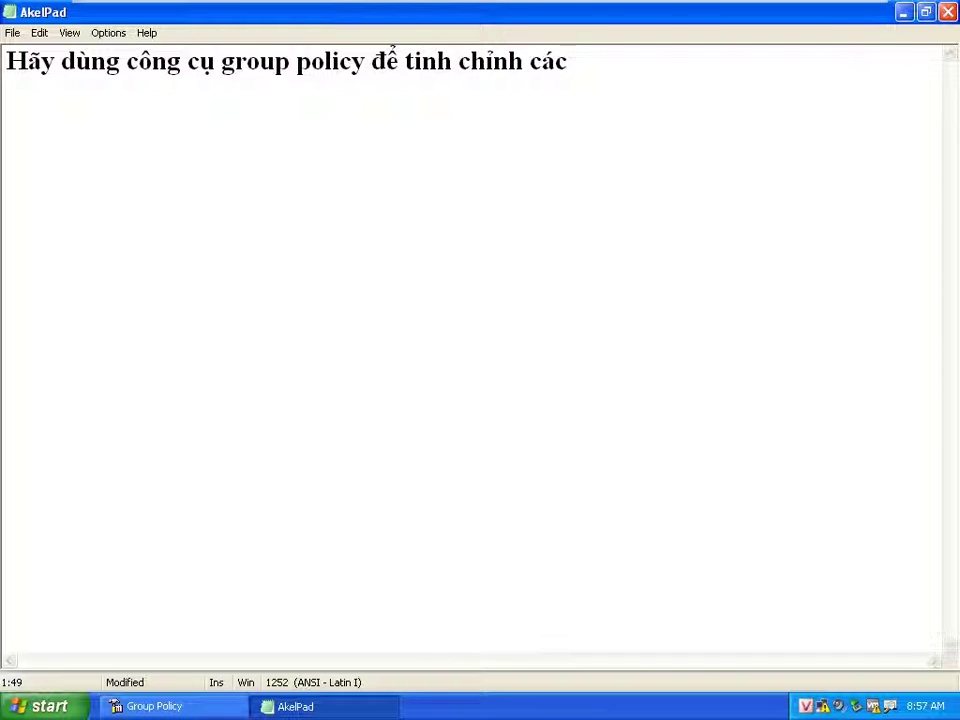
pyautogui.write('hinhr casc thieets k')
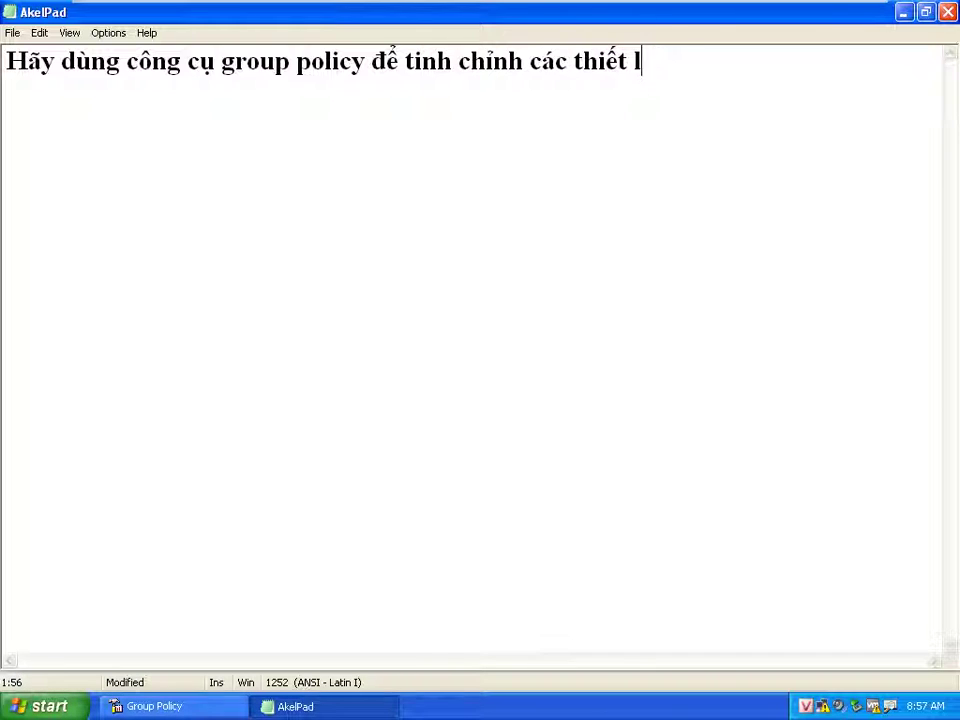
pyautogui.write('aa[j')
pyautogui.press('BackSpace')
pyautogui.press('BackSpace')
pyautogui.press('BackSpace')
pyautogui.write('pjsau :')
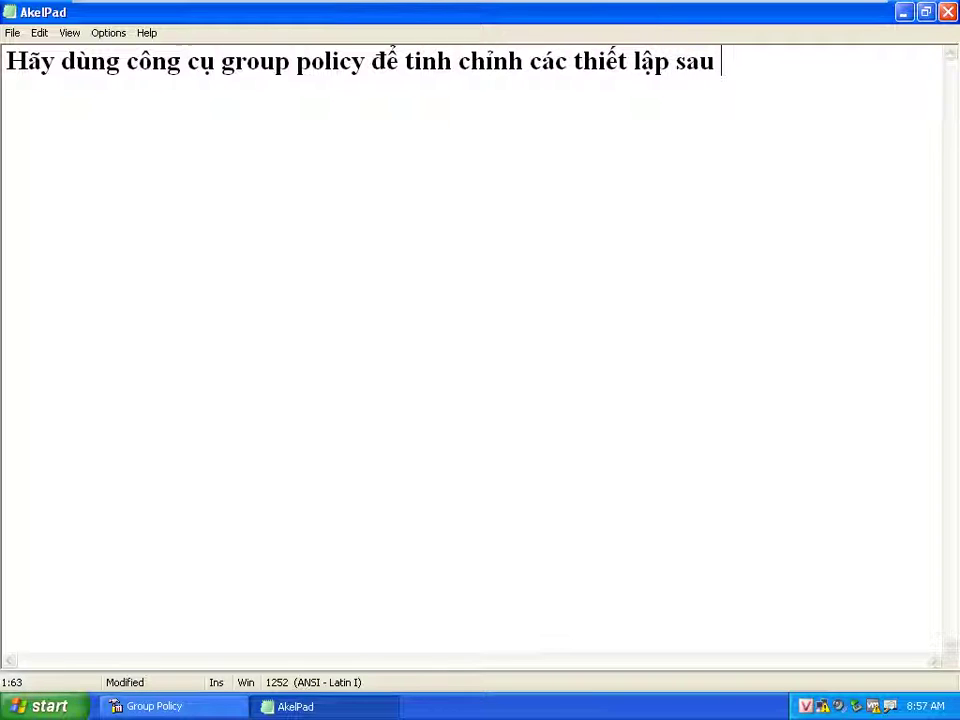
pyautogui.press('Return')
pyautogui.press('Return')
# Add item '1. Ẩn trình duyệt web Internet Explorer' and start a new line
pyautogui.write('1. ')
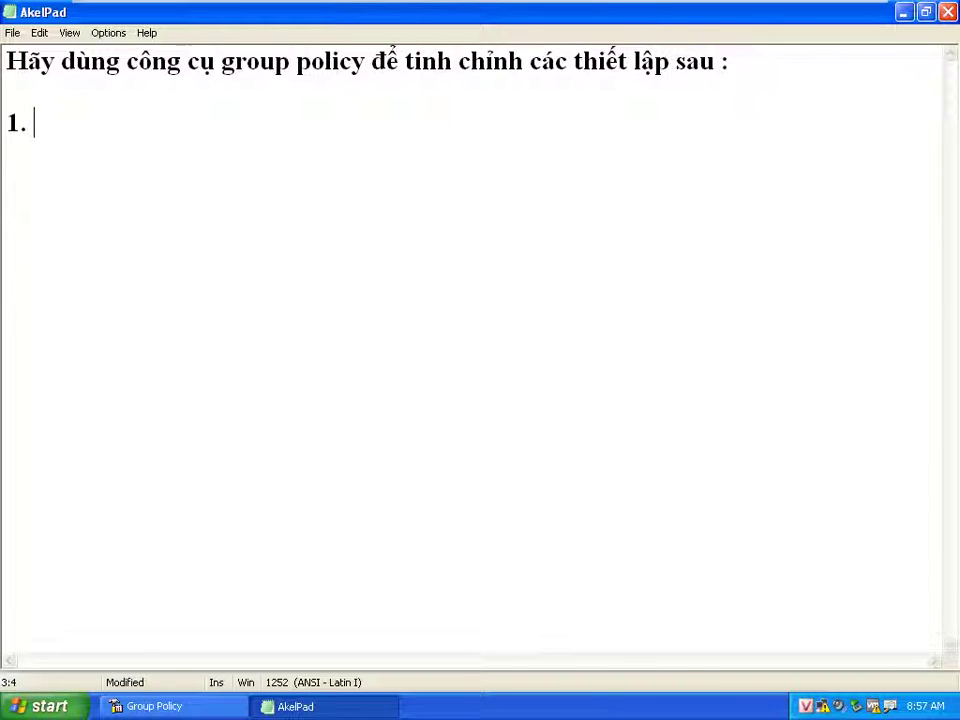
pyautogui.write('Arn ')
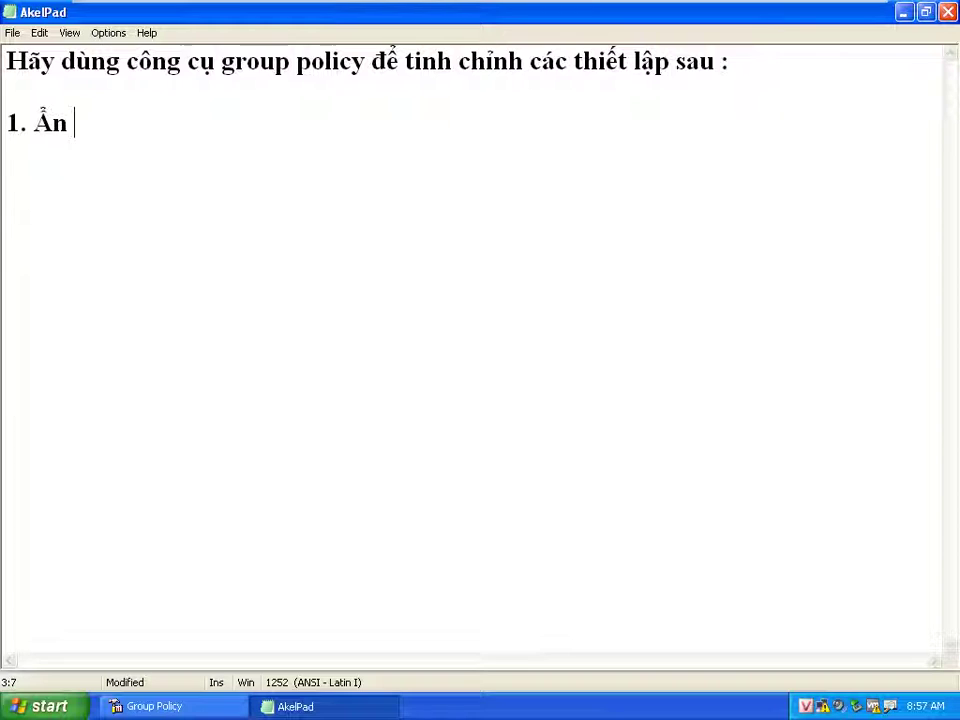
pyautogui.write('trình duye')
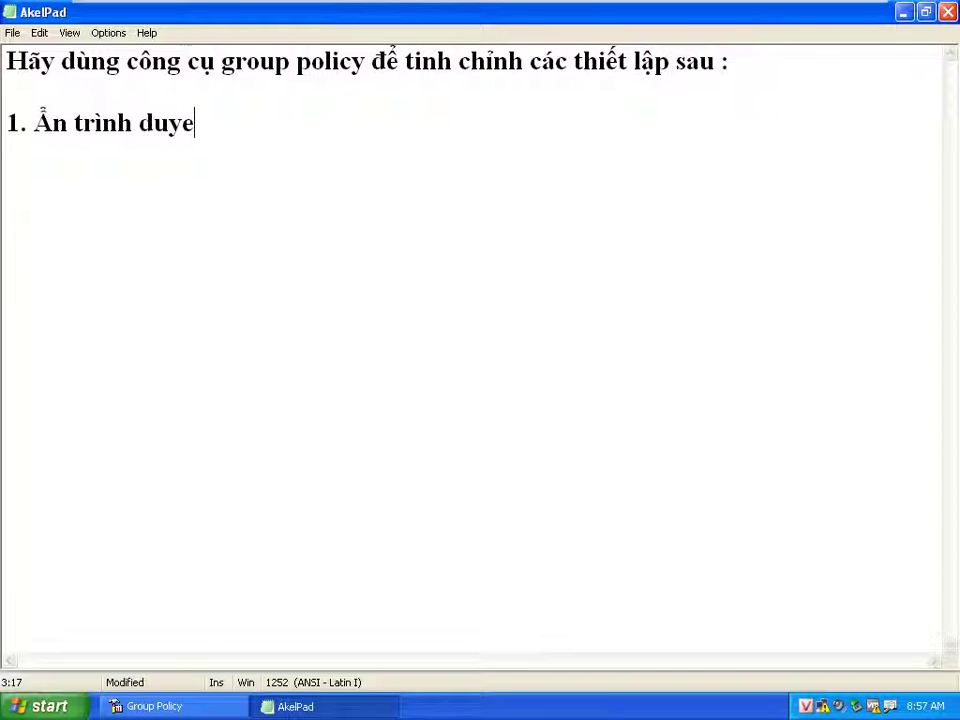
pyautogui.write('tetj')
pyautogui.press('BackSpace')
pyautogui.press('BackSpace')
pyautogui.write('j web Internet')
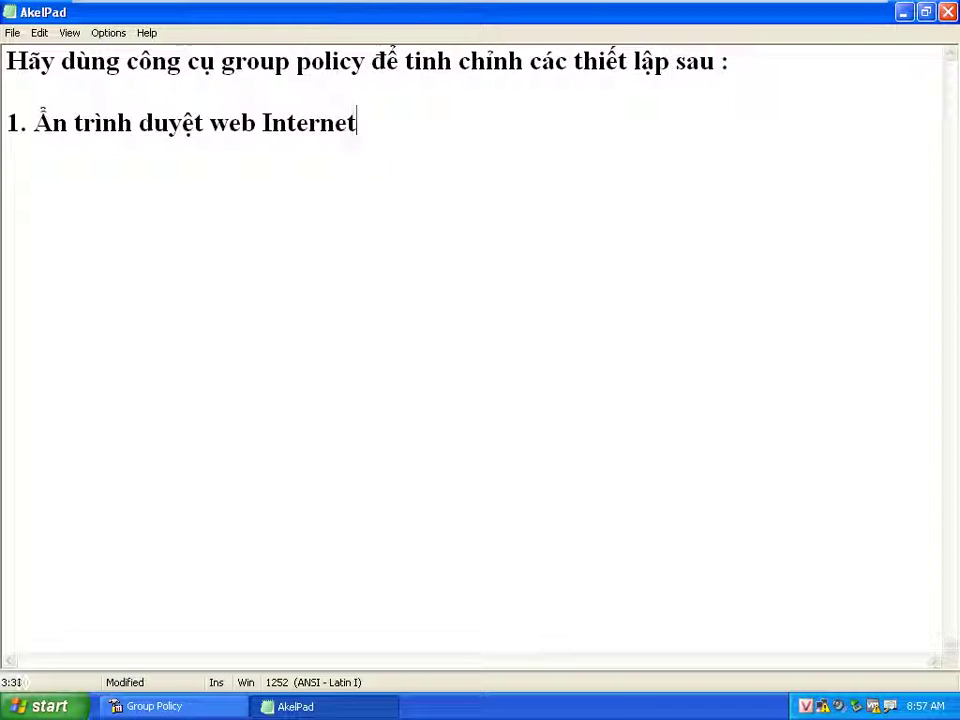
pyautogui.write(' Explor')
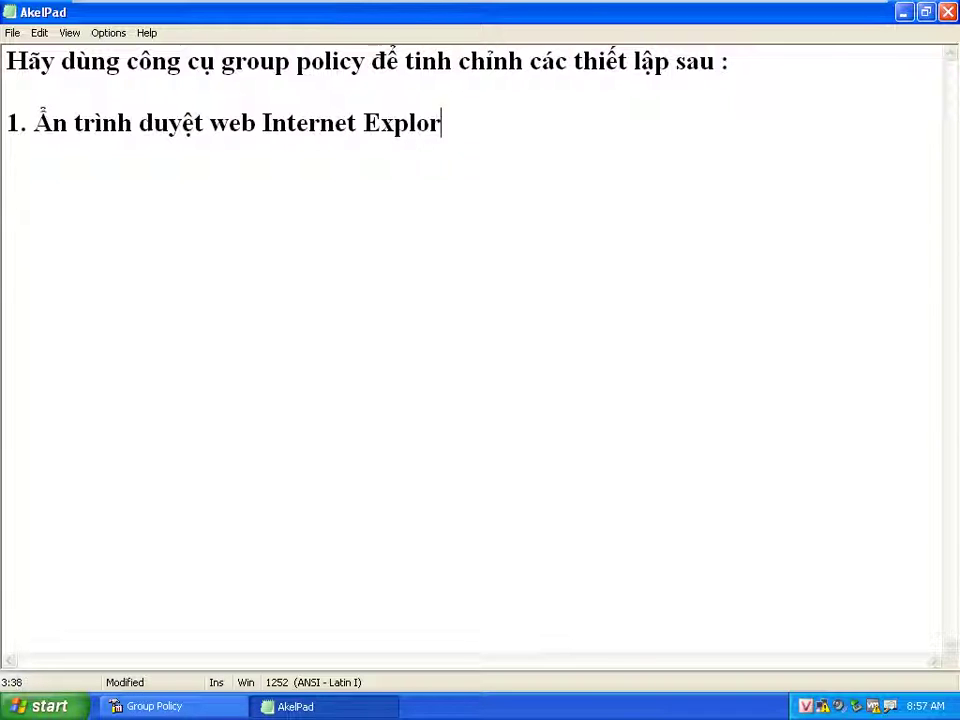
pyautogui.write('er')
pyautogui.press('Up')
pyautogui.press('Return')
pyautogui.press('Return')
pyautogui.press('BackSpace')
pyautogui.press('BackSpace')
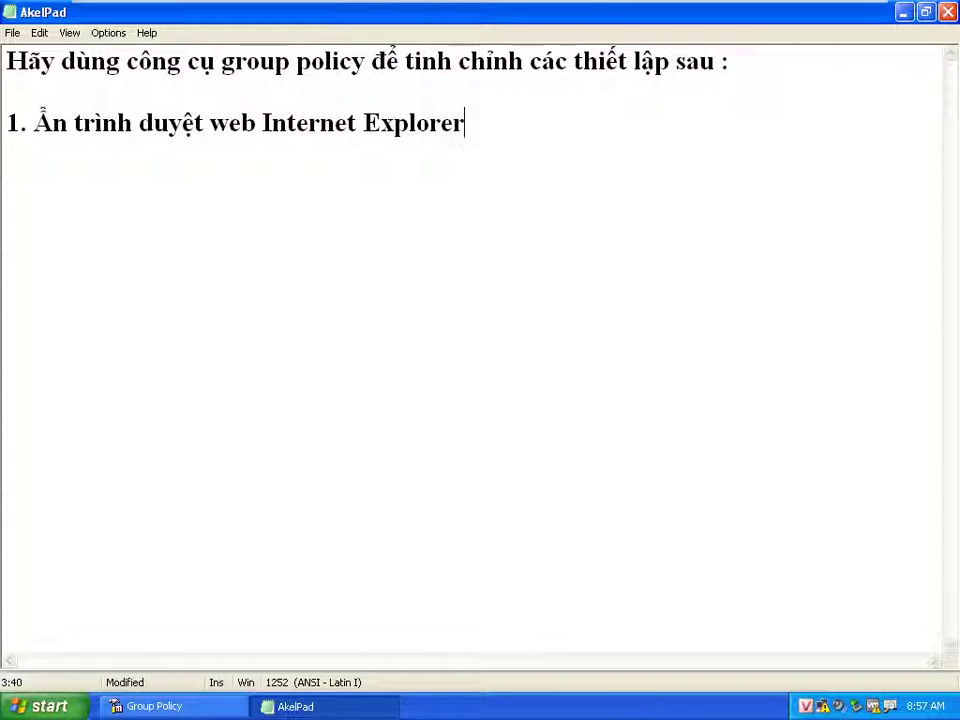
pyautogui.press('Return')
pyautogui.press('Return')
# Add items '2. Ẩn chức năng logoff máy tính' and '3. Ẩn chức năng Shutdown máy tính', then begin '4. Cấm sử dụng'
pyautogui.write('2. ')
pyautogui.write('Ârn c')
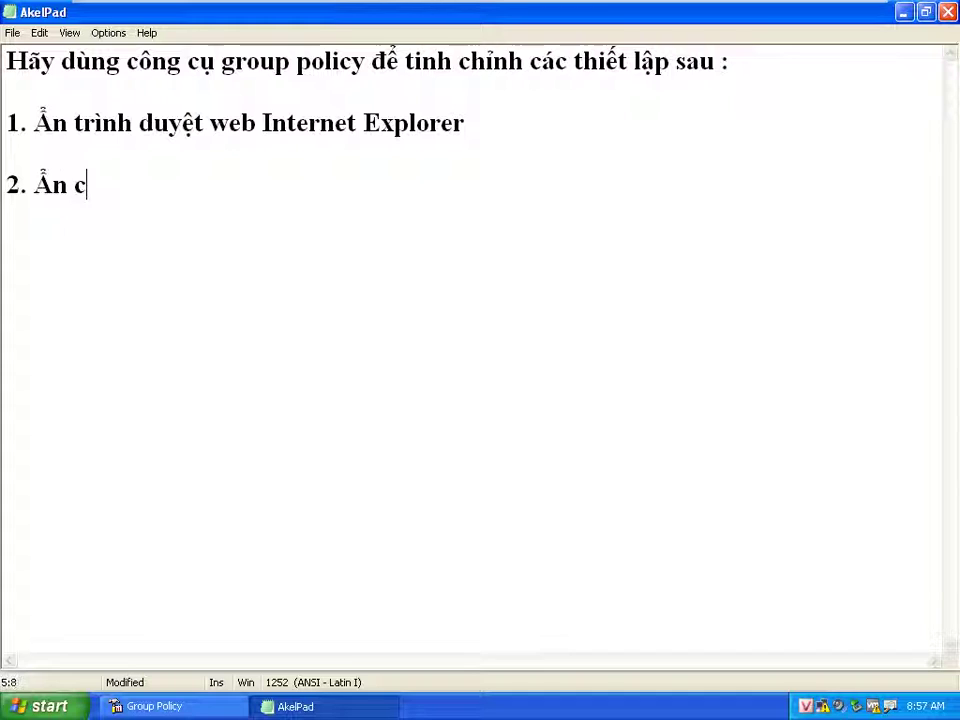
pyautogui.write('hức năng lo;g')
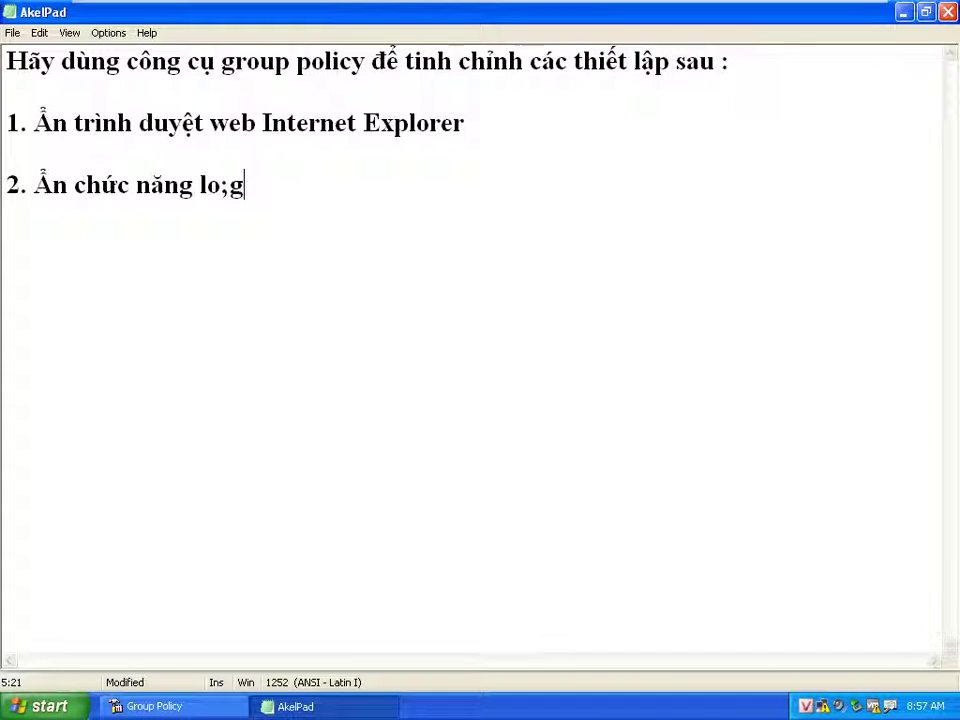
pyautogui.press('BackSpace')
pyautogui.press('BackSpace')
pyautogui.press('BackSpace')
pyautogui.write('og')
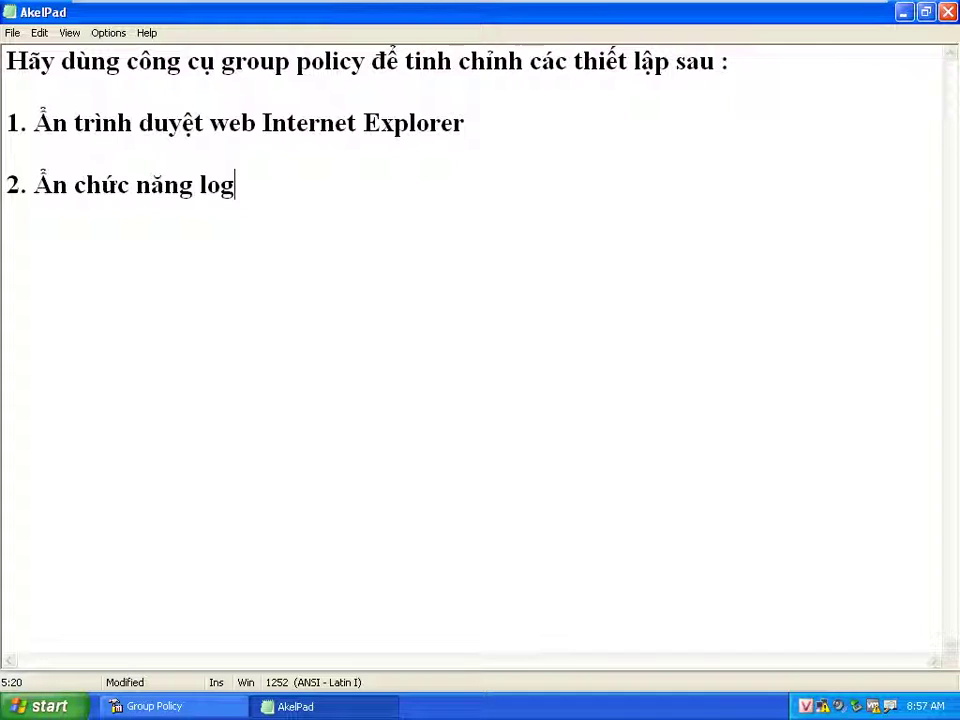
pyautogui.write('off')
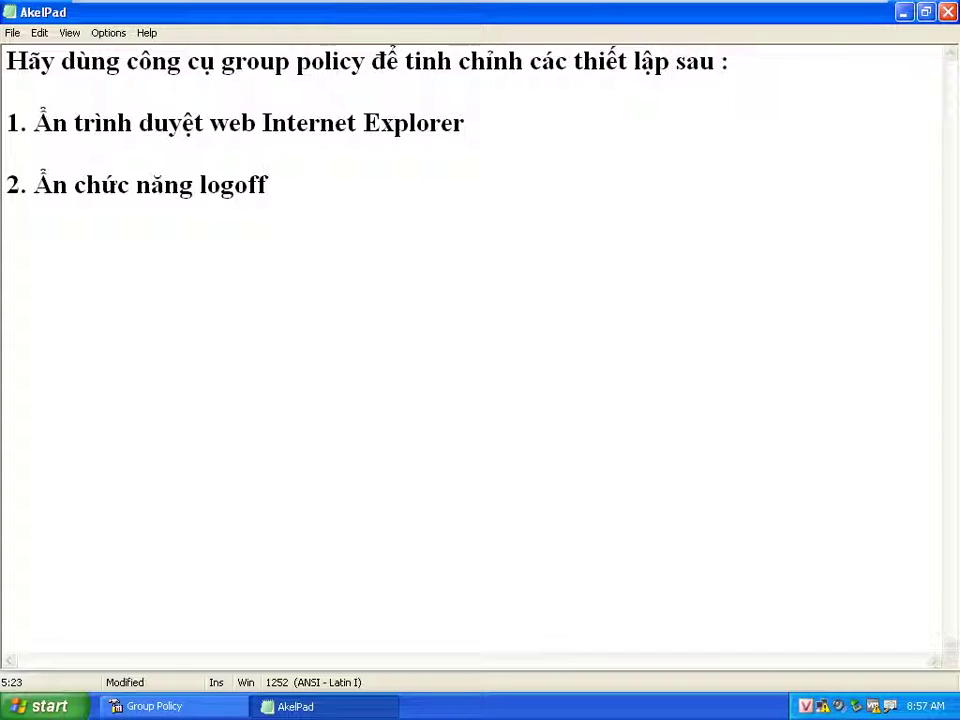
pyautogui.press('Return')
pyautogui.press('Return')
pyautogui.write('3. ')
pyautogui.write('AẨn chức năng ')
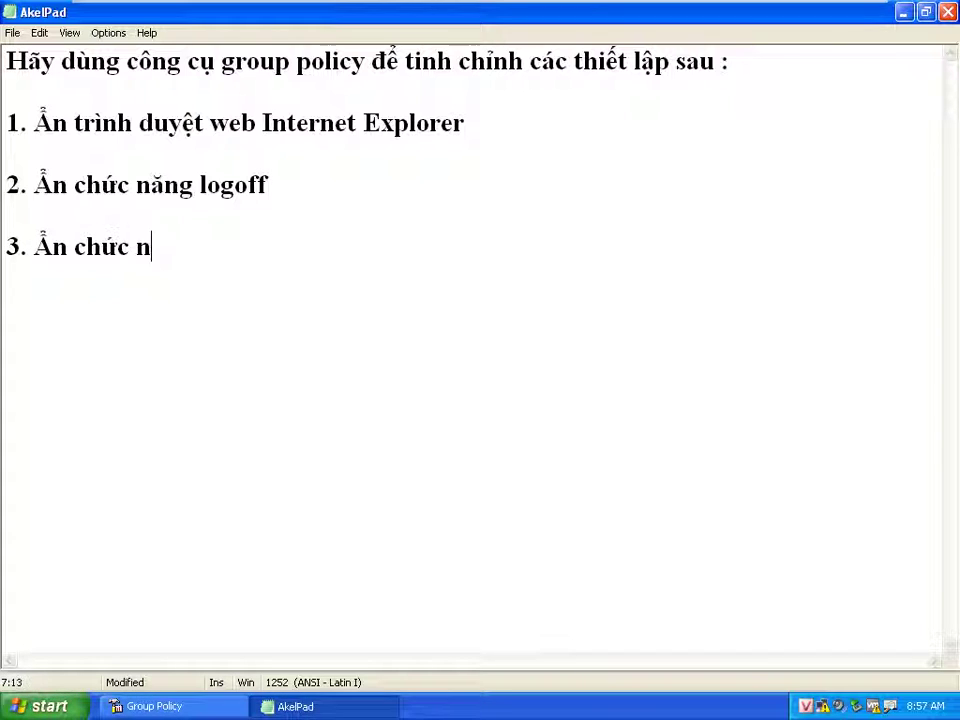
pyautogui.write('Shutdown máy t')
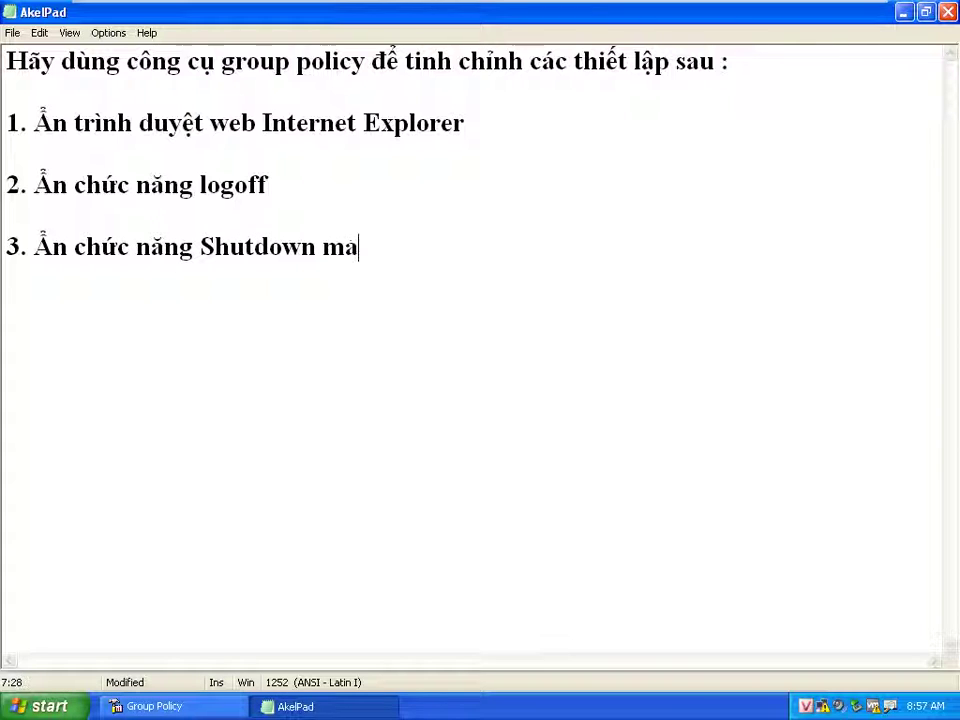
pyautogui.write('ính')
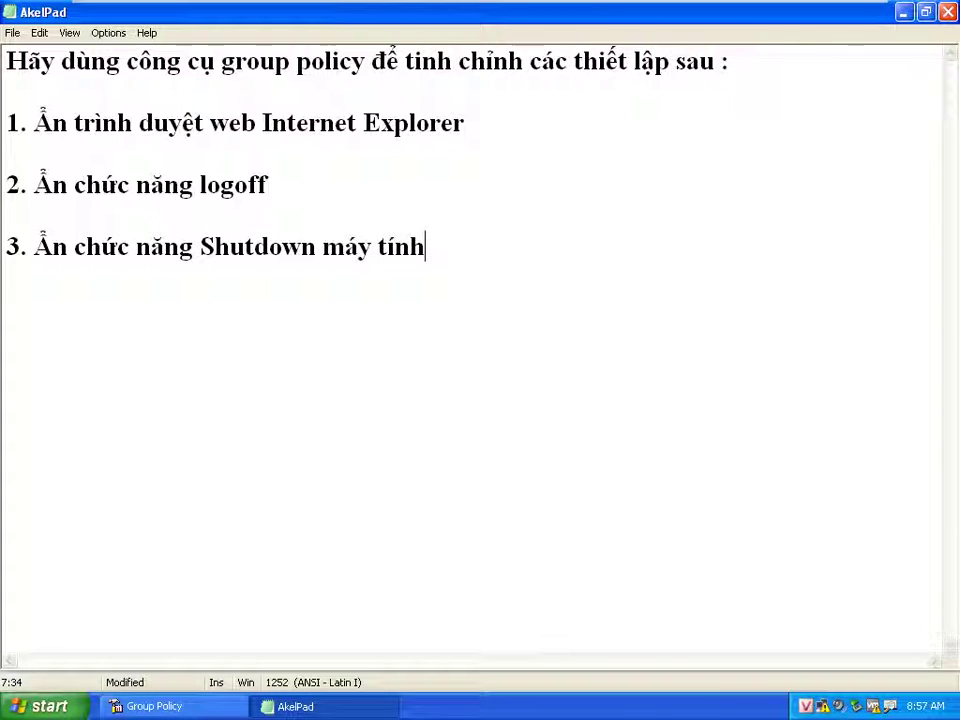
pyautogui.write(' máy tính')
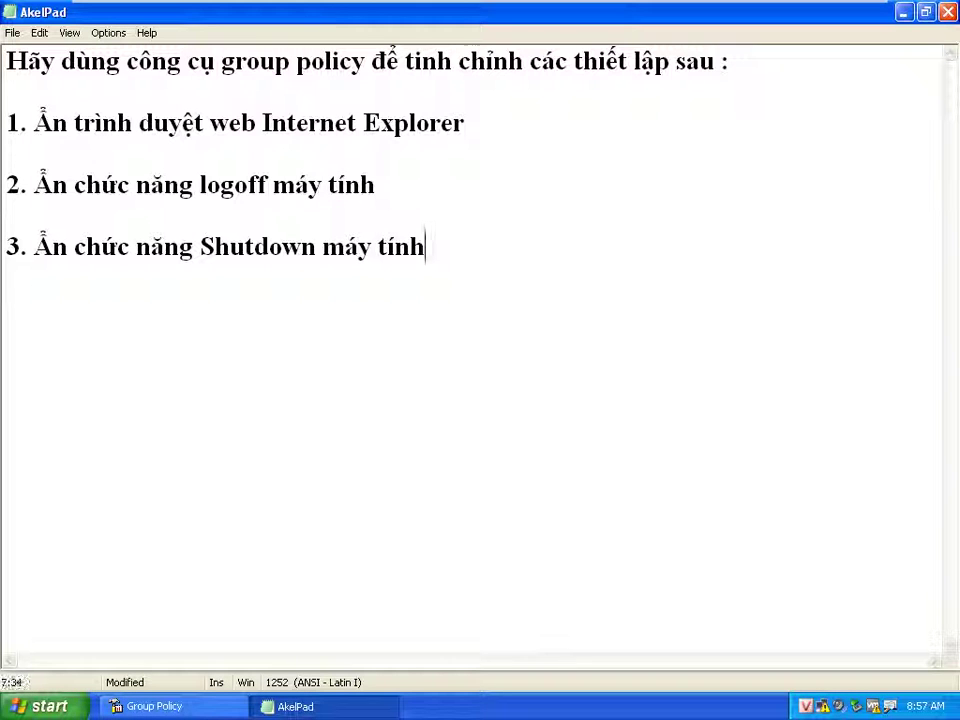
pyautogui.press('Return')
pyautogui.press('Return')
pyautogui.write('4. ')
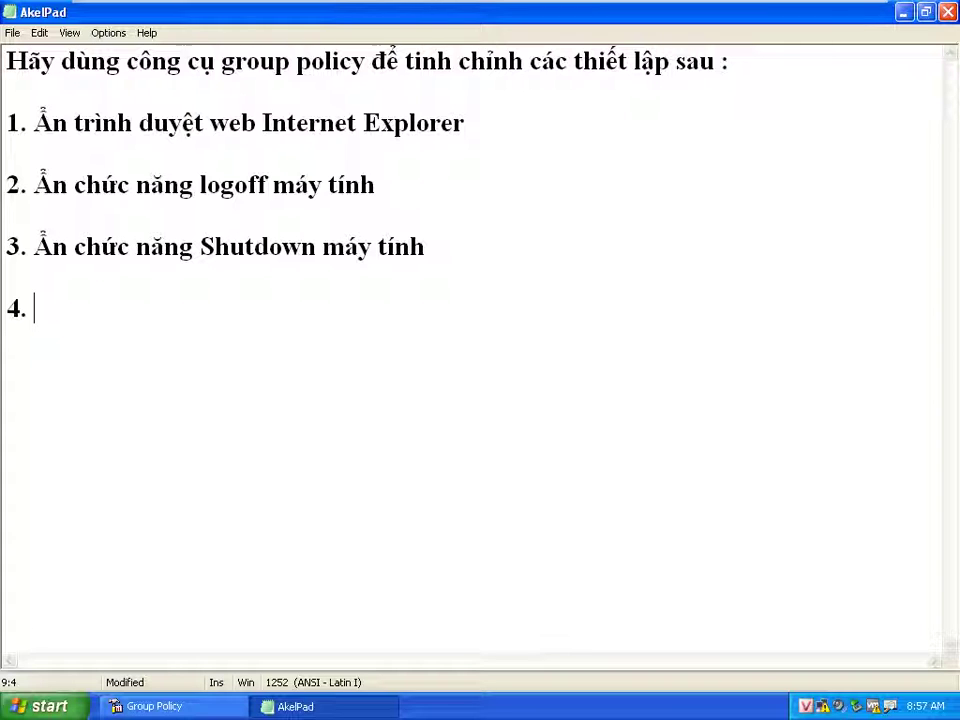
pyautogui.write('Cấm ')
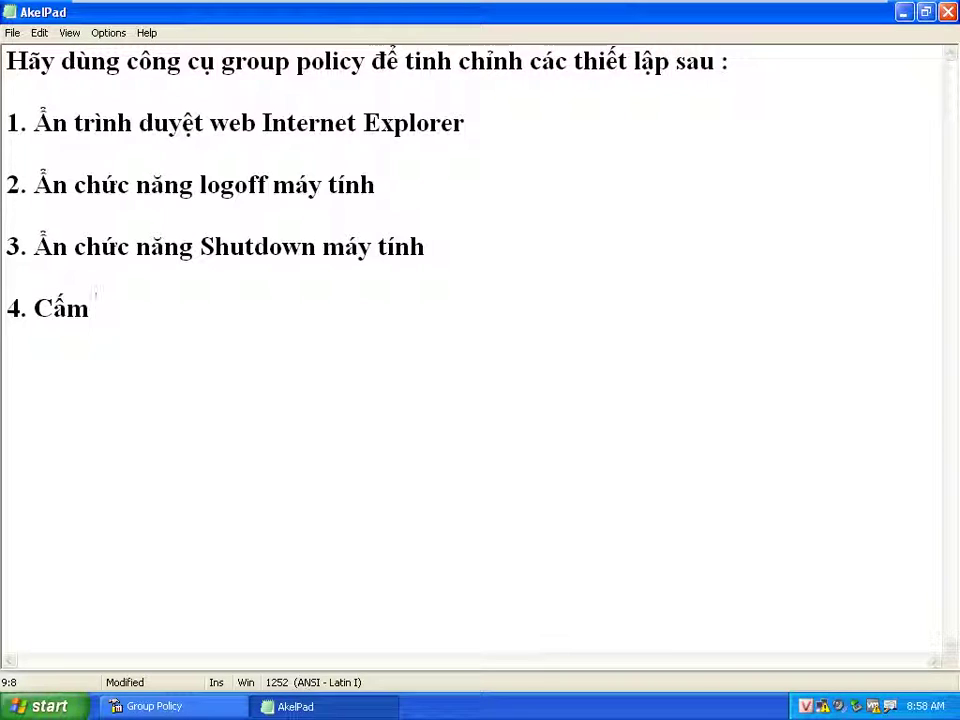
pyautogui.write('sử dụng lên')
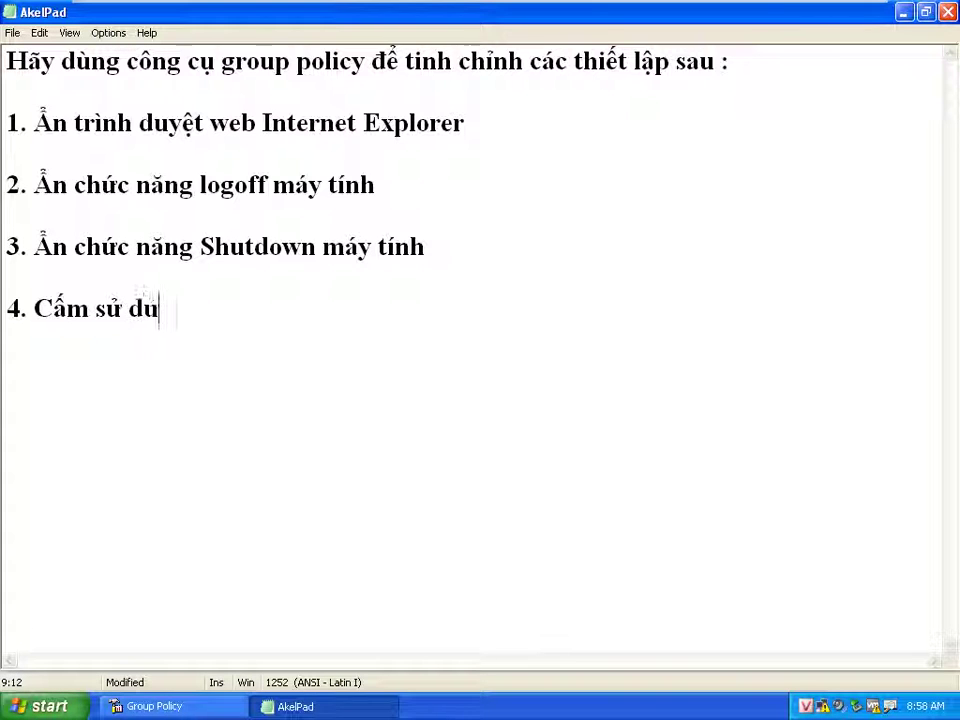